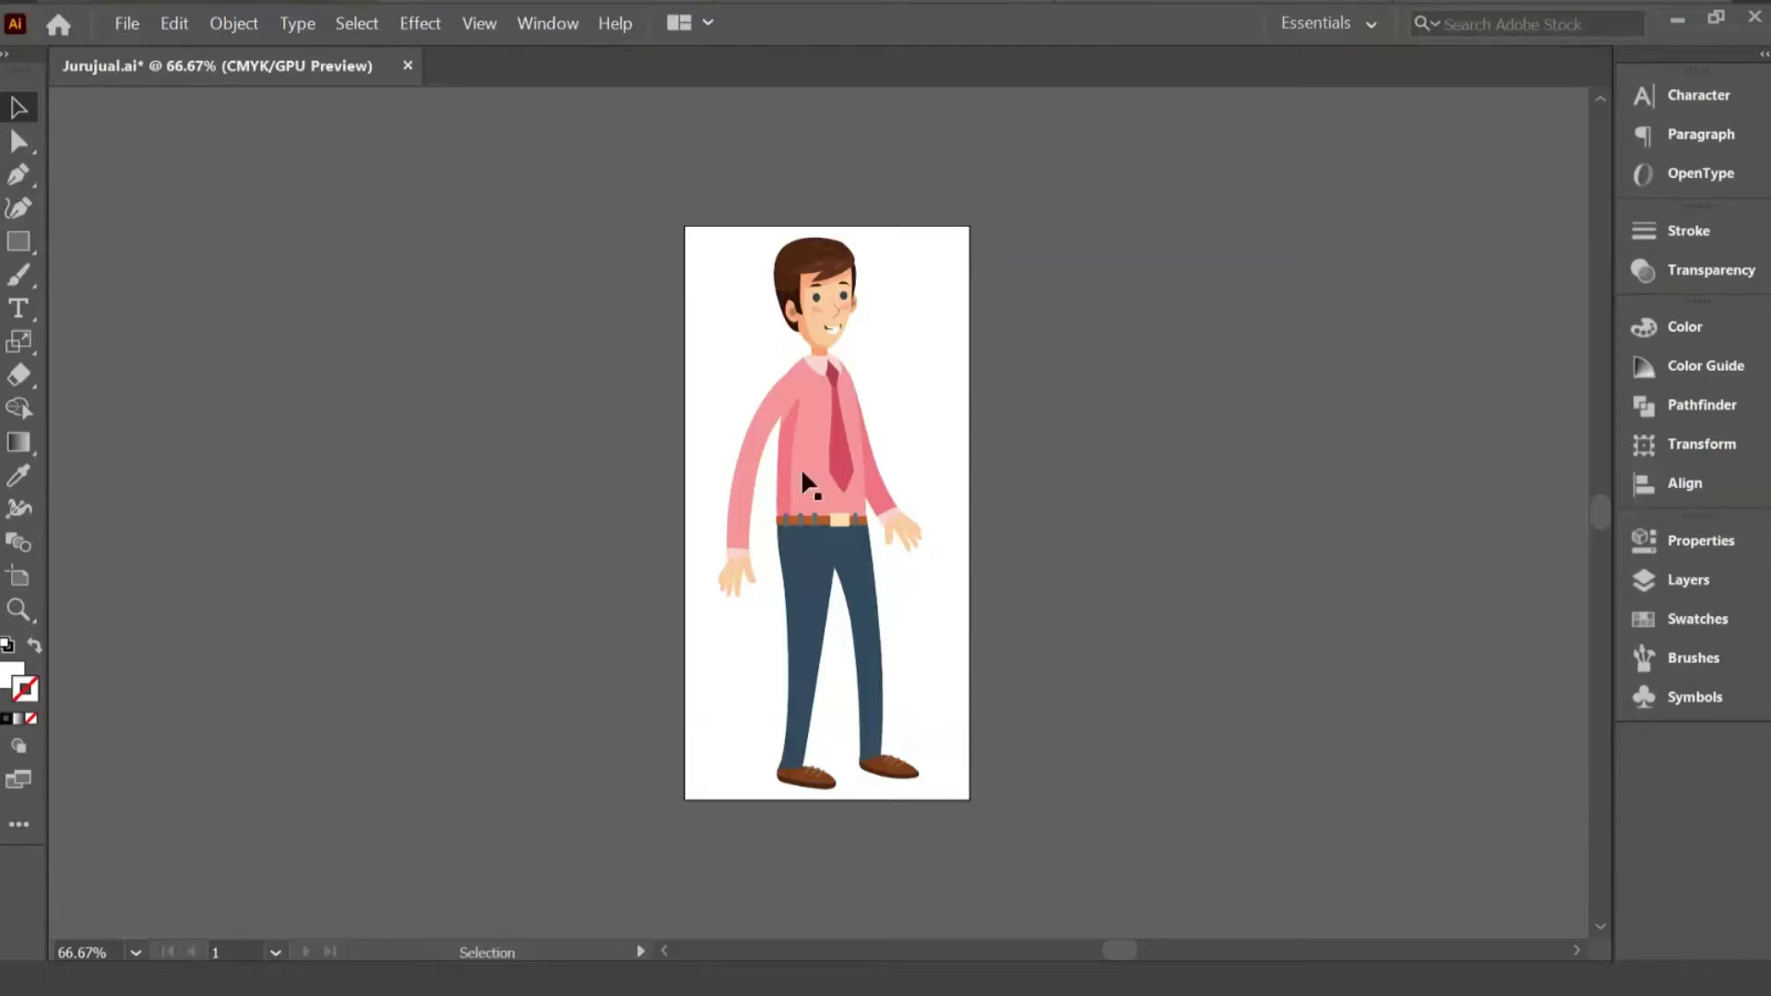
- Move both arms and both legs of the character away from the torso
{"action": "left_click_drag", "start_coordinate": [763, 435], "coordinate": [728, 438]}
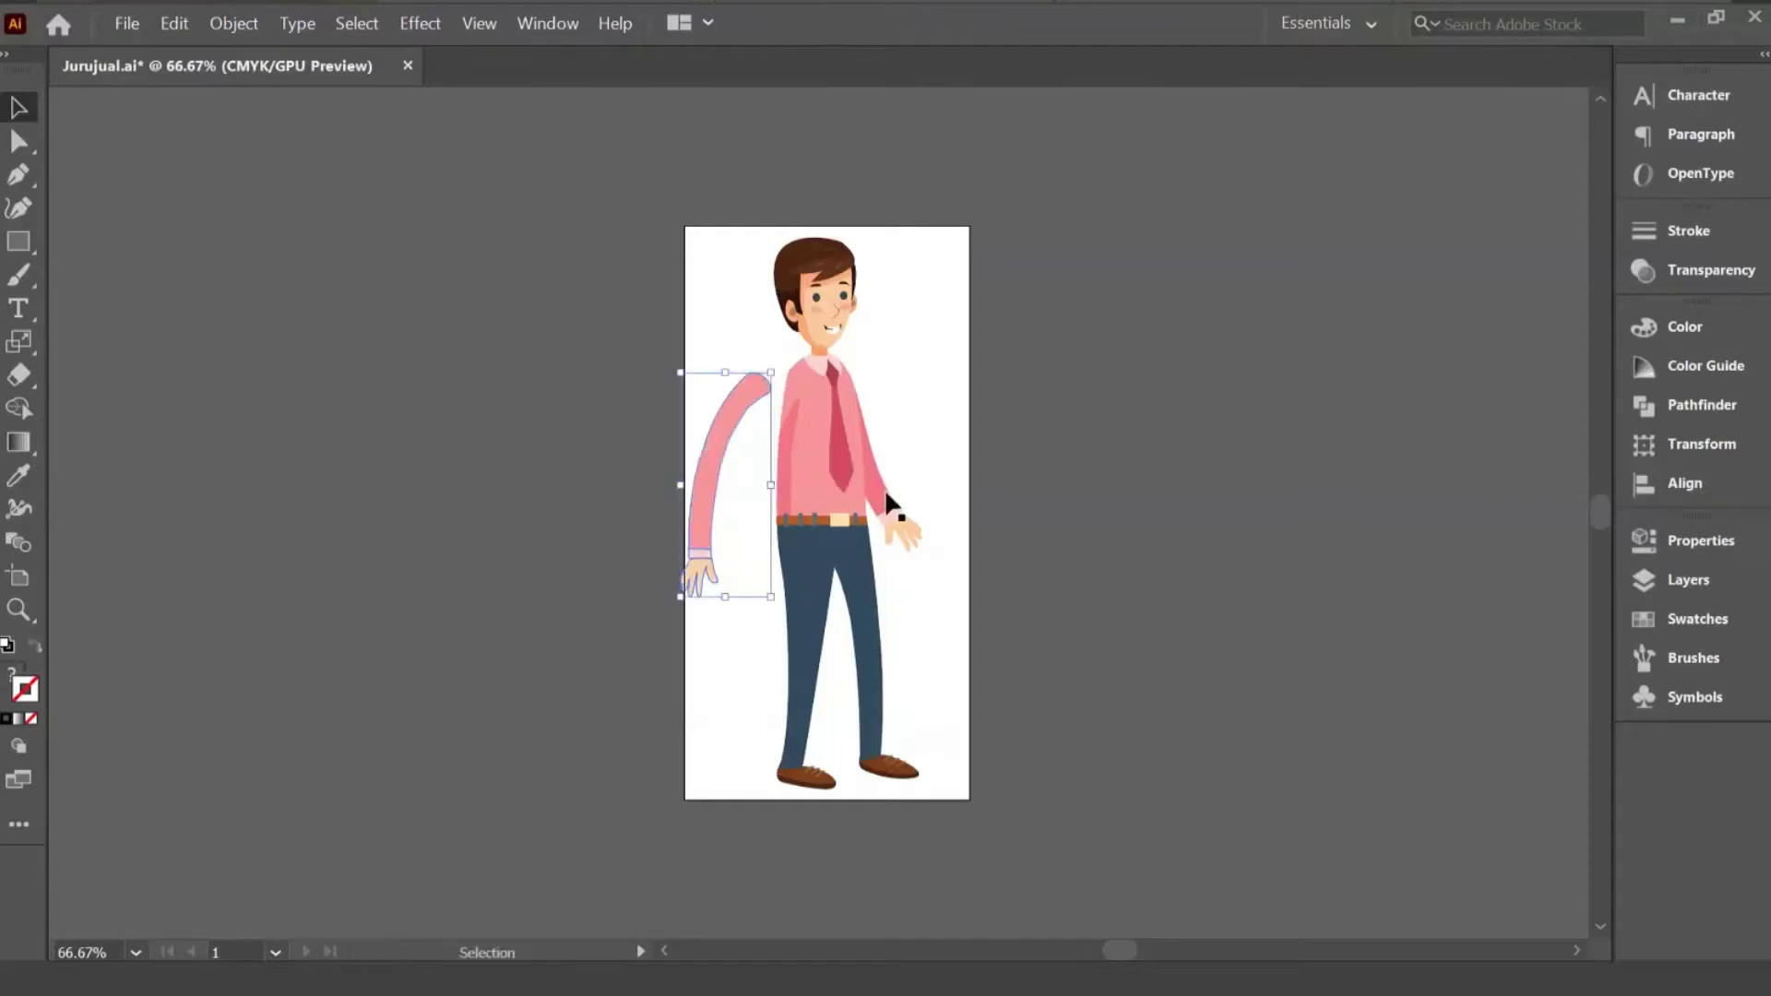
{"action": "left_click_drag", "start_coordinate": [896, 513], "coordinate": [926, 509]}
{"action": "left_click_drag", "start_coordinate": [877, 632], "coordinate": [920, 634]}
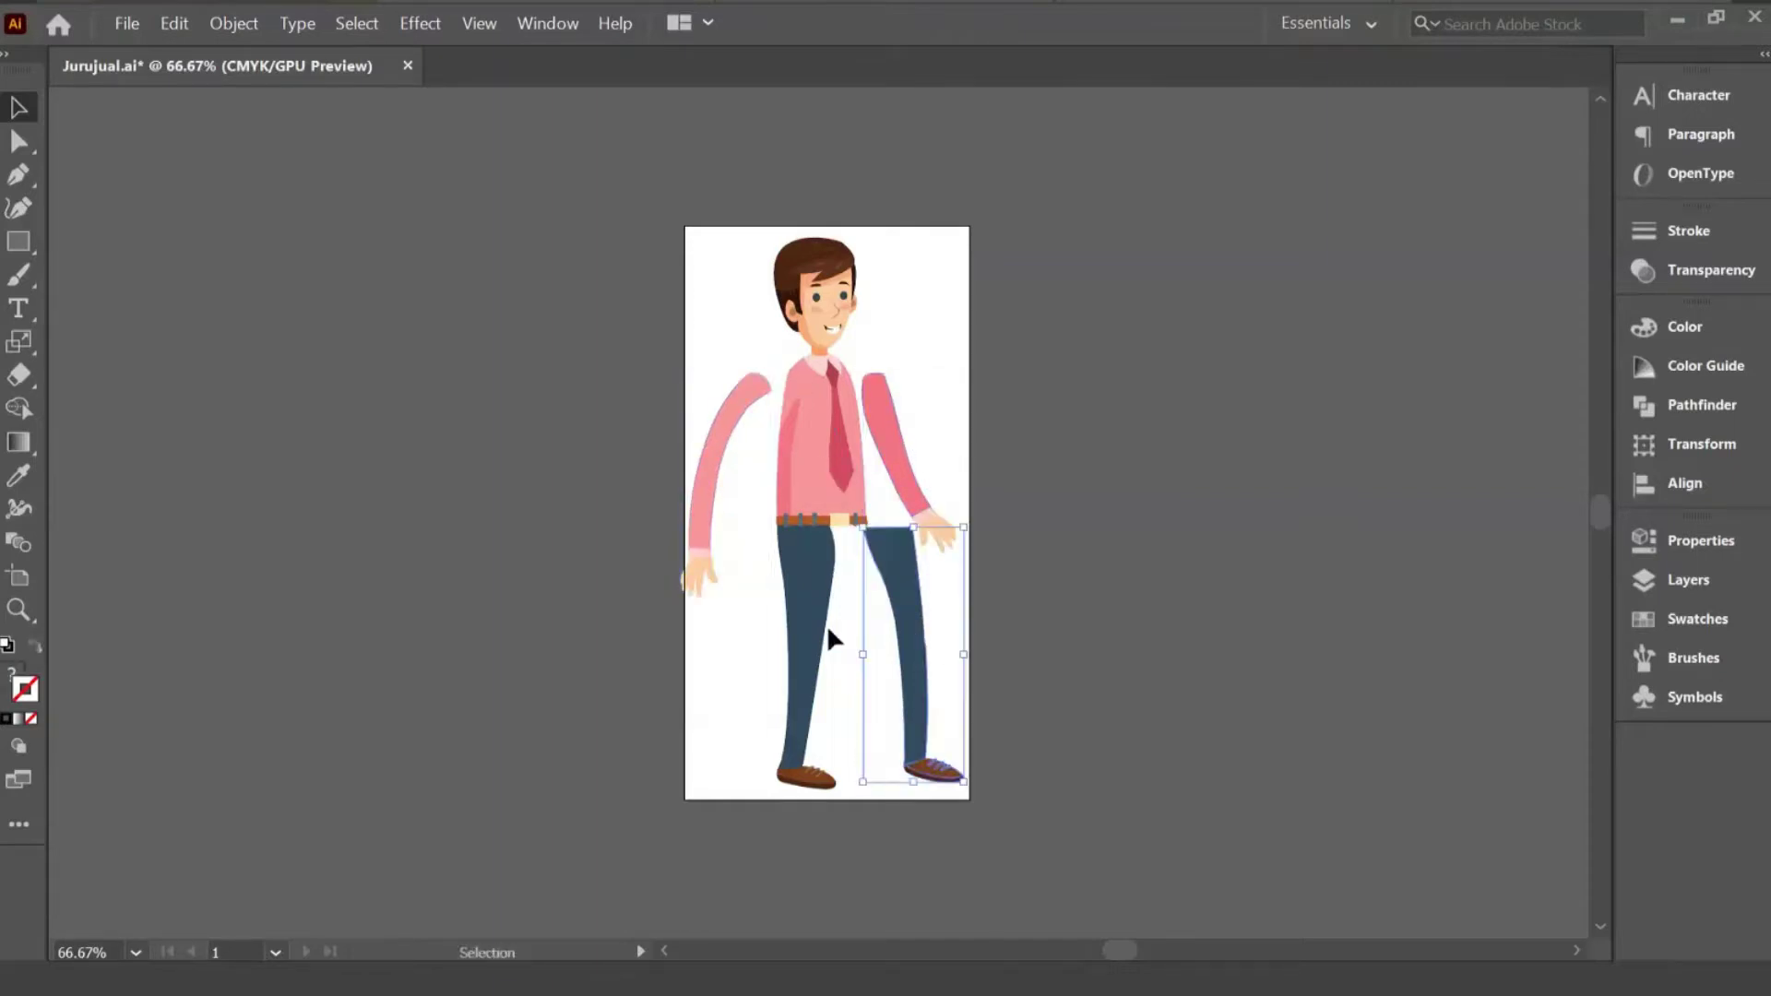
{"action": "left_click_drag", "start_coordinate": [790, 640], "coordinate": [740, 641]}
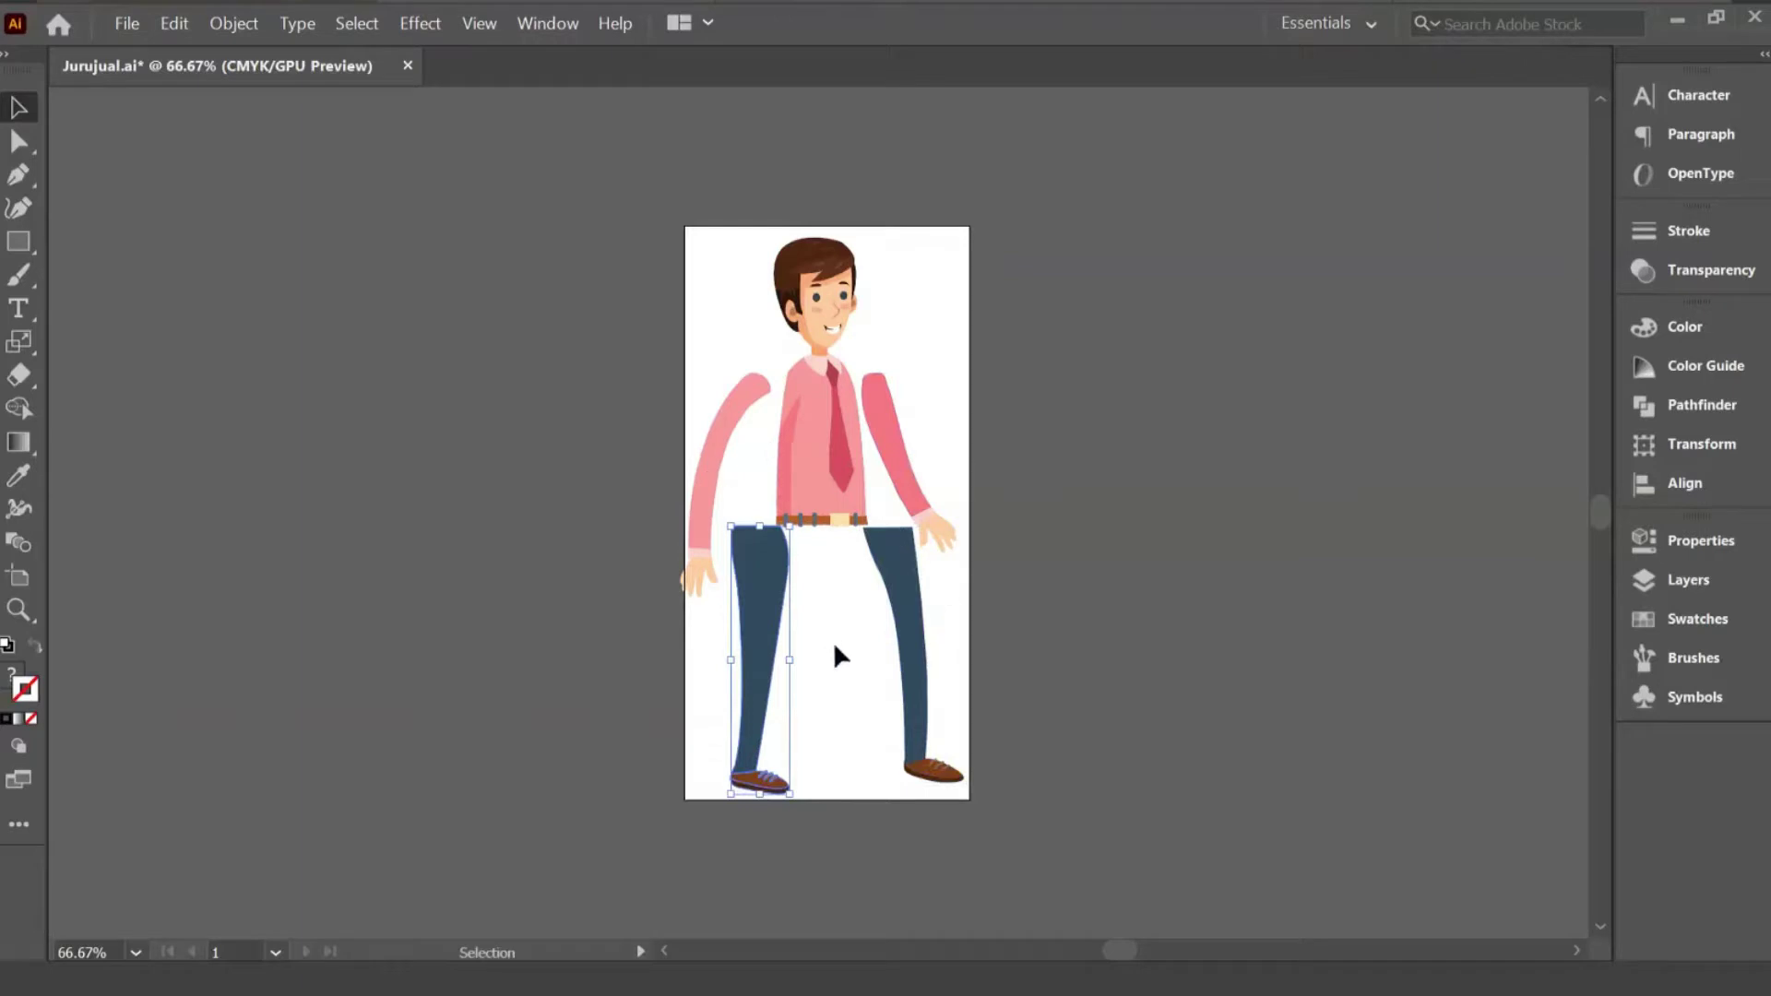
- Undo the moves of the character's arms and legs
{"action": "key", "text": "ctrl+z"}
{"action": "key", "text": "ctrl+z"}
{"action": "key", "text": "ctrl+z"}
{"action": "key", "text": "ctrl+z"}
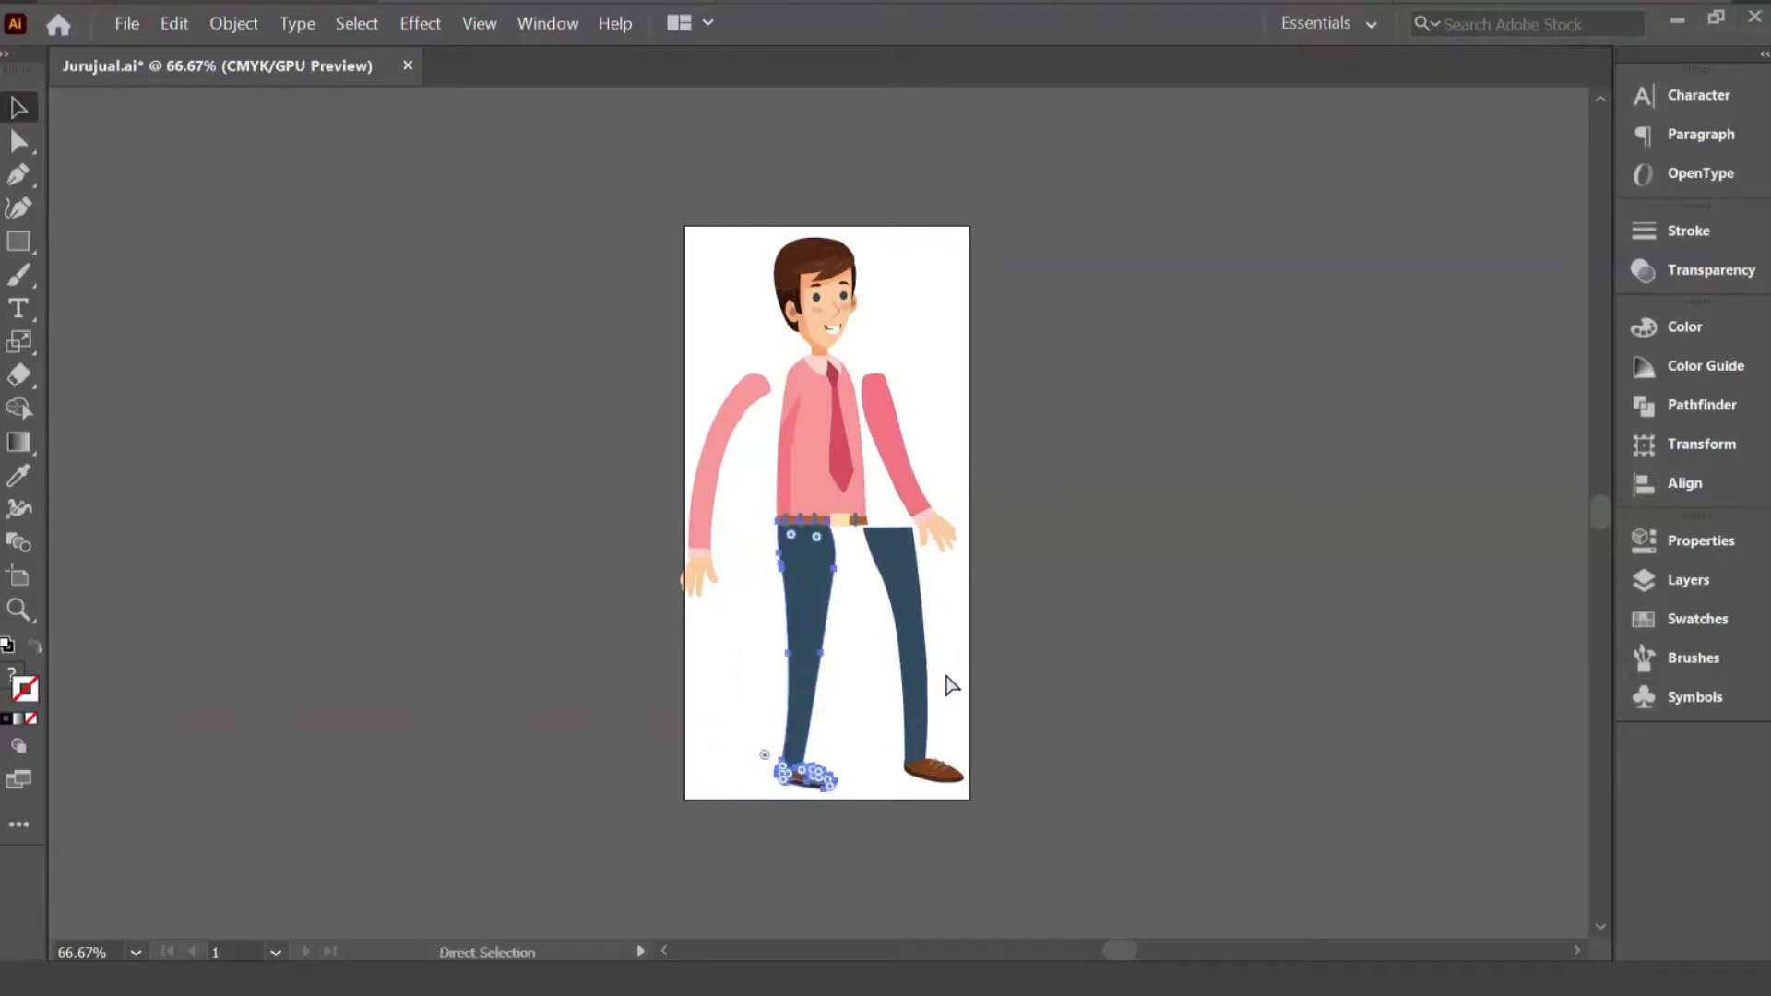
{"action": "key", "text": "ctrl+z"}
{"action": "key", "text": "ctrl+z"}
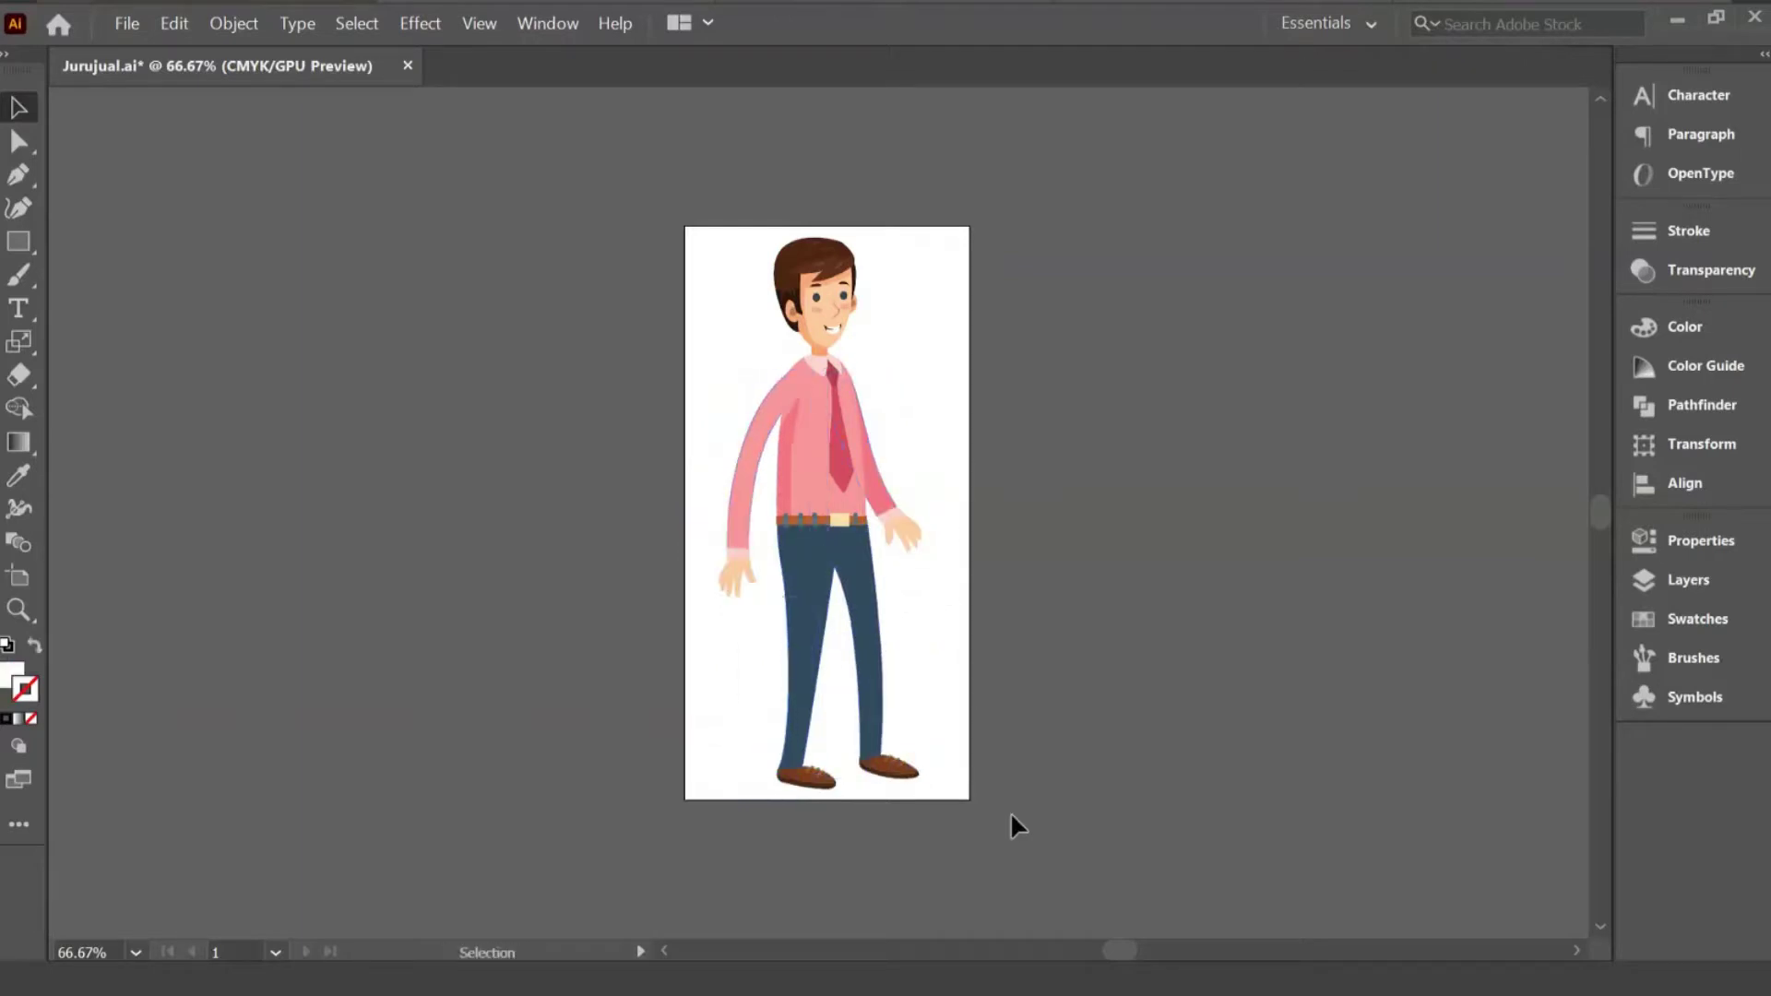
- Select all parts of the character artwork and copy them
{"action": "left_click_drag", "start_coordinate": [624, 189], "coordinate": [954, 640]}
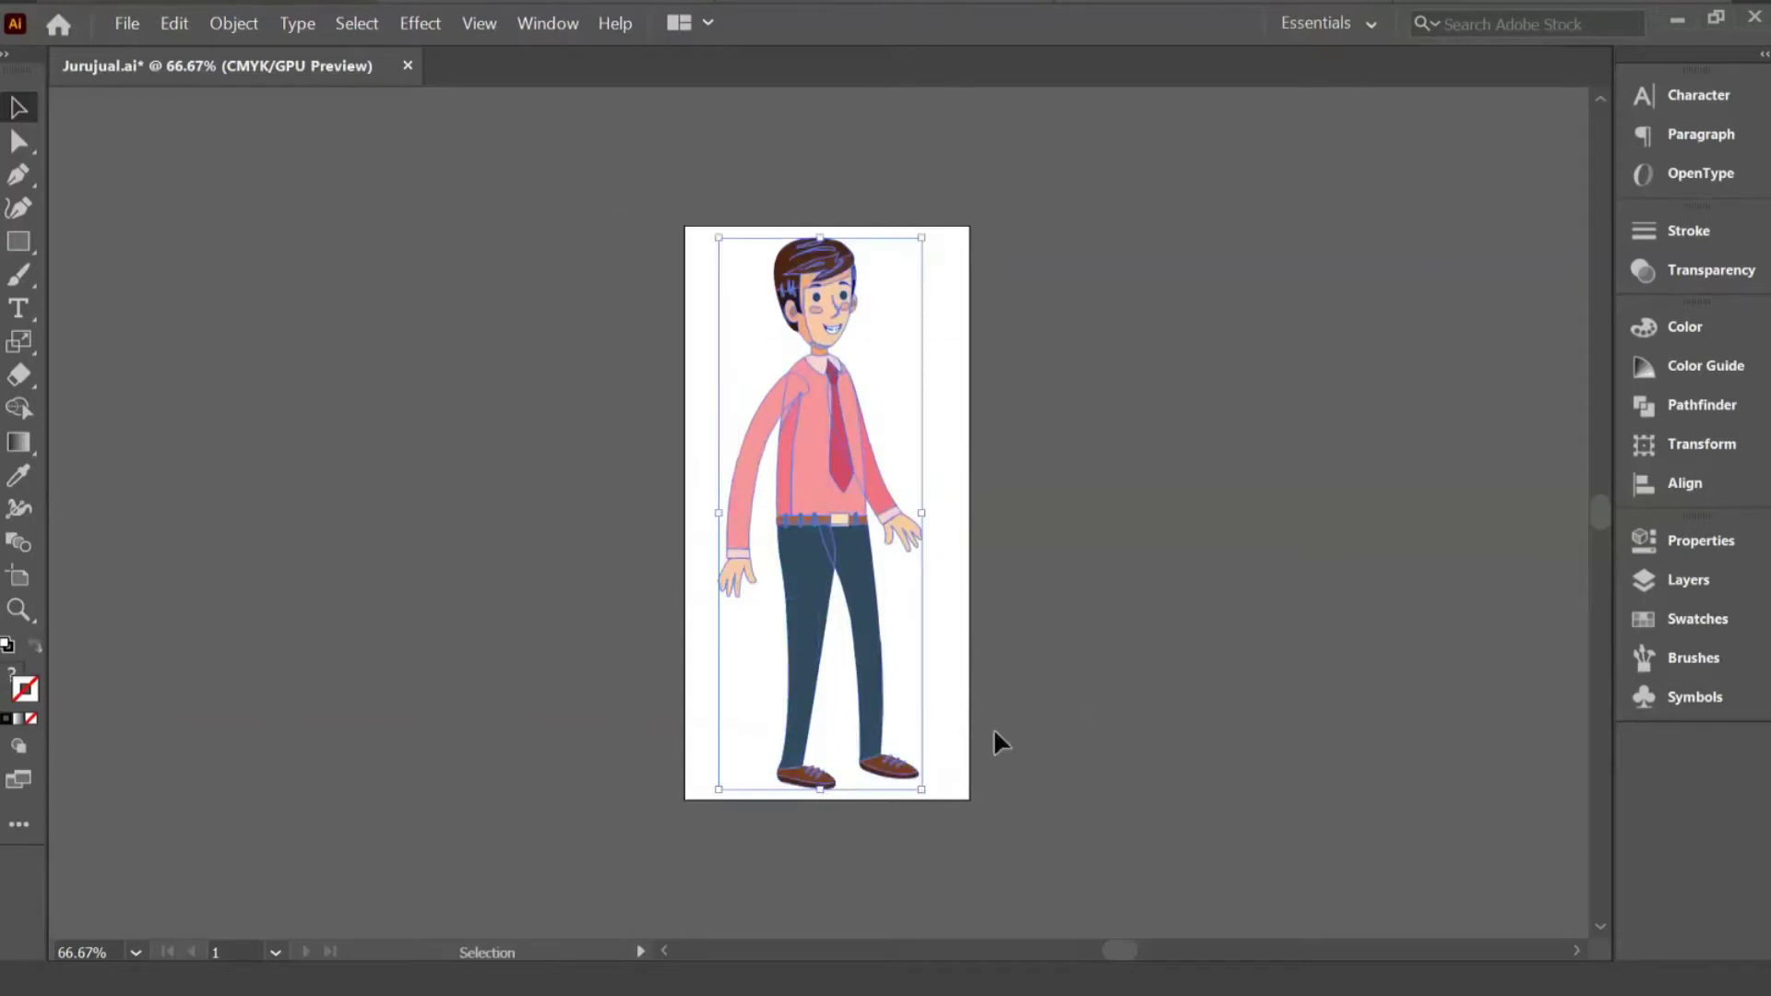
{"action": "key", "text": "a"}
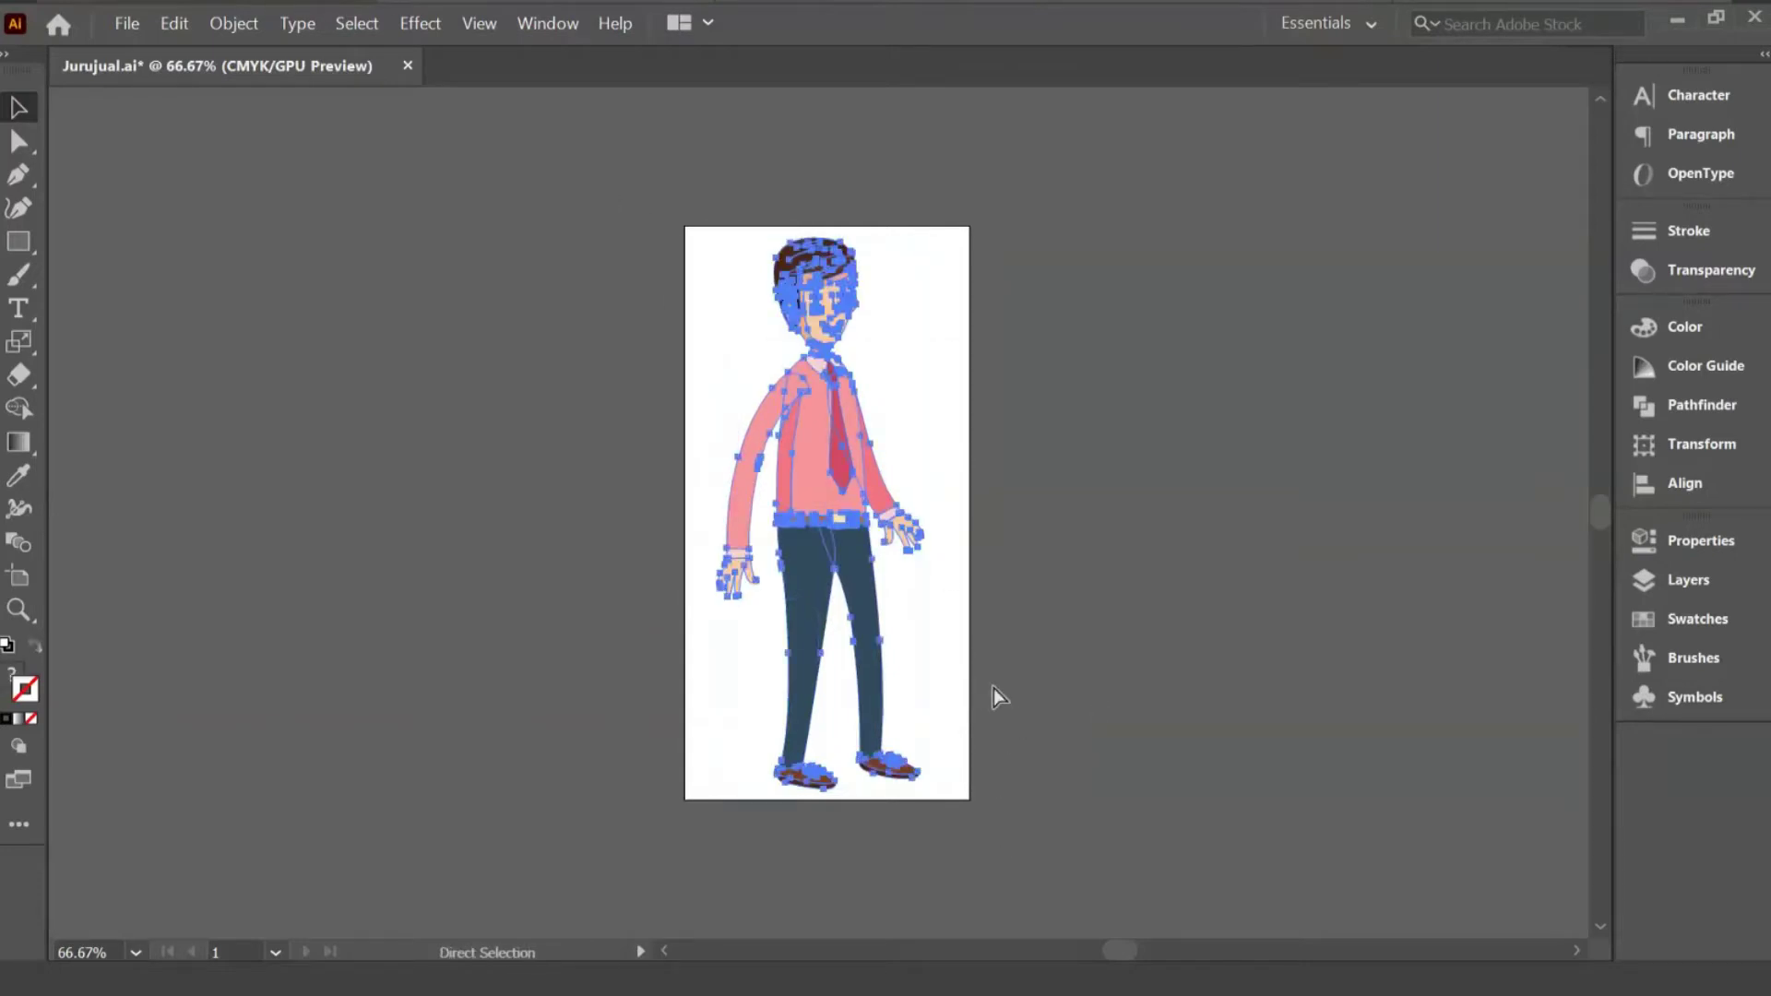
{"action": "key", "text": "v"}
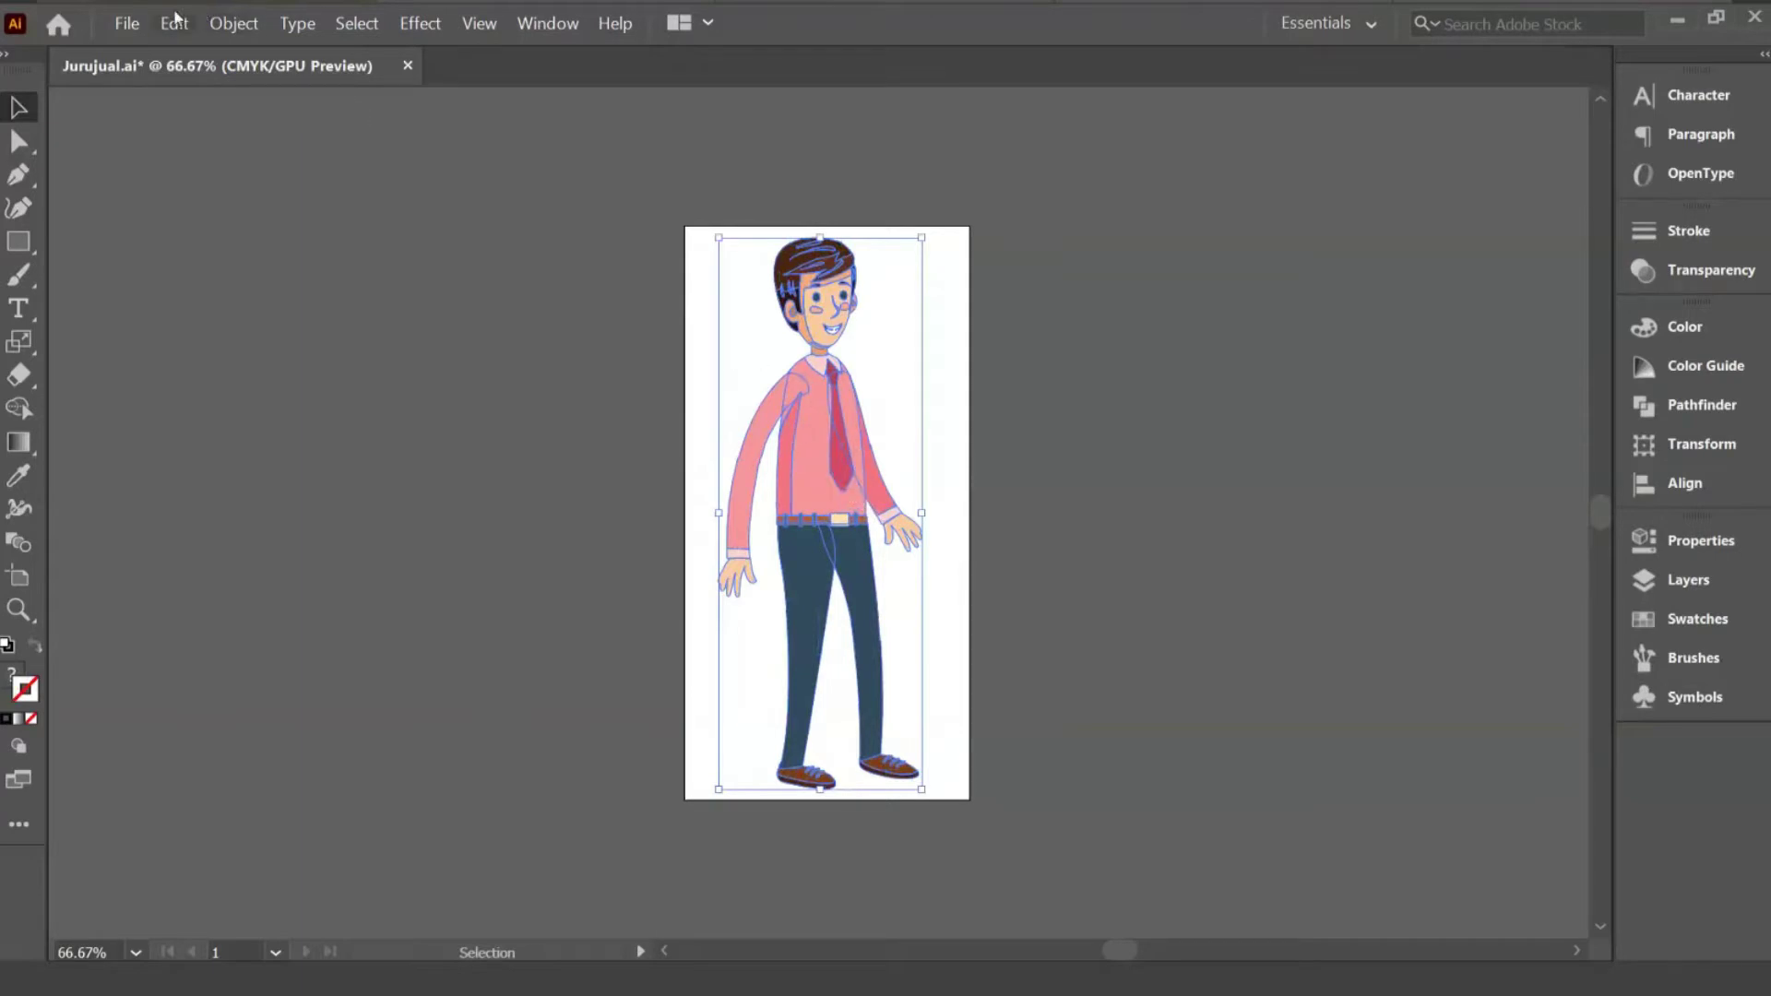
{"action": "left_click", "coordinate": [174, 23]}
{"action": "left_click", "coordinate": [272, 143]}
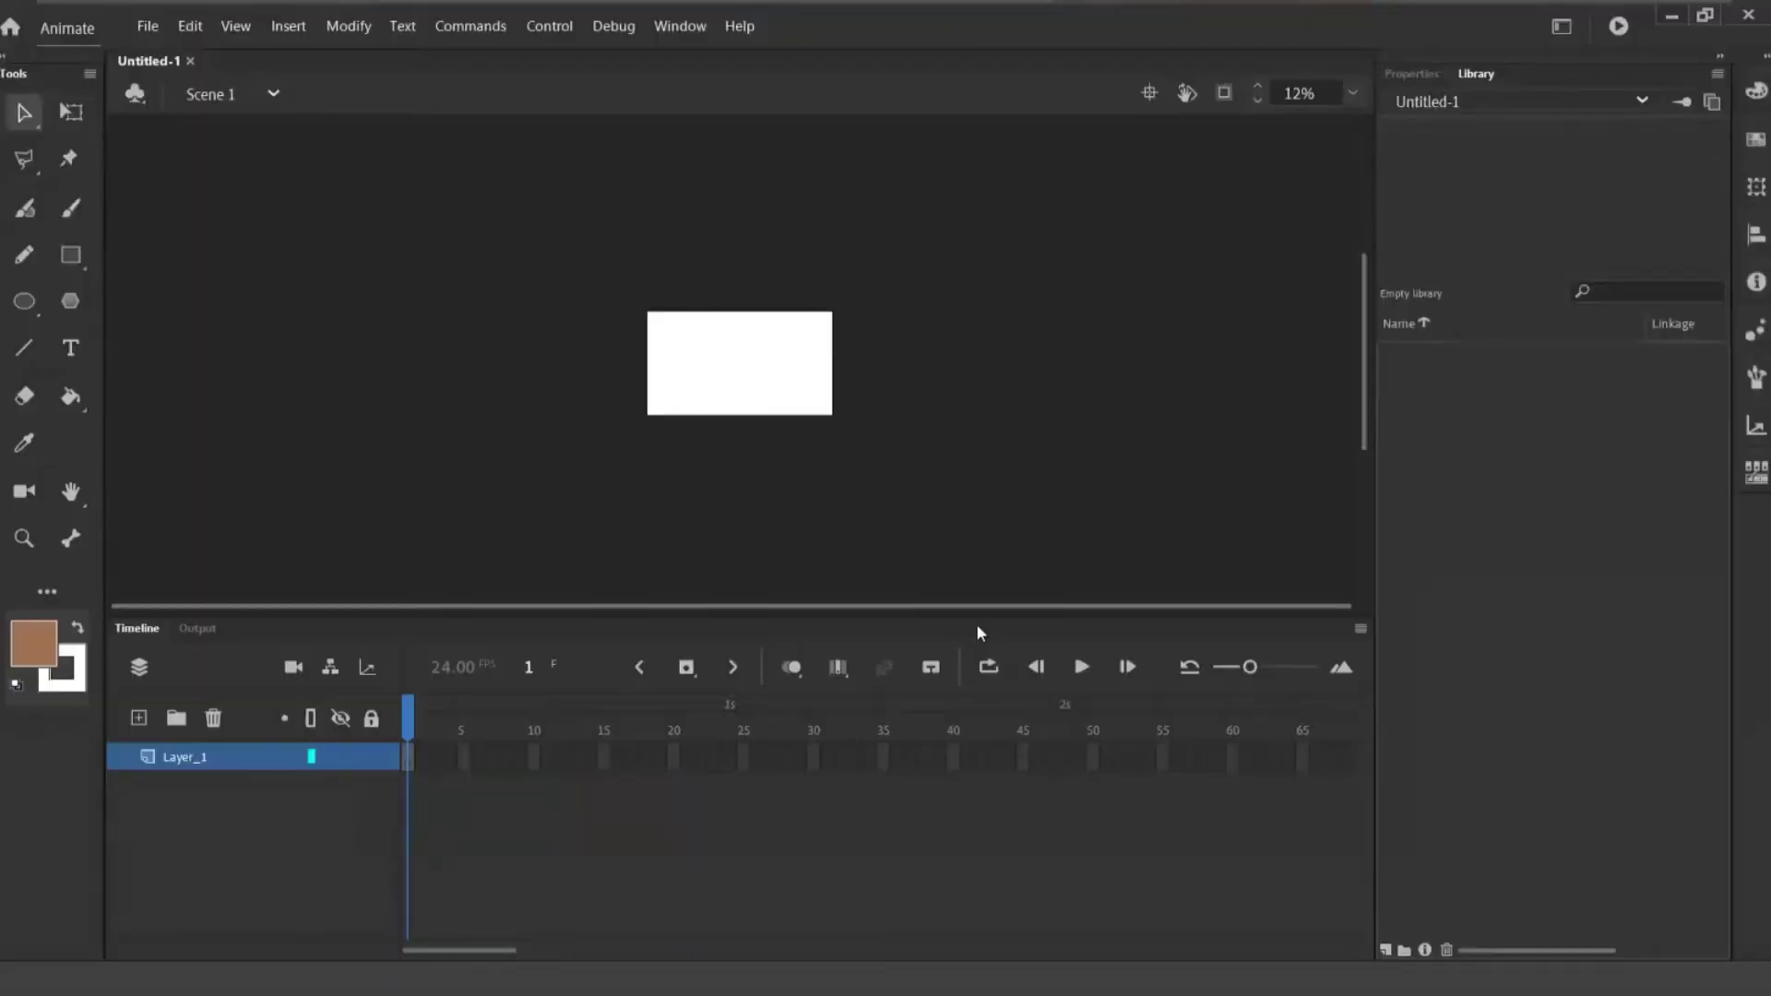
- Switch to Adobe Animate and create a new Graphic symbol named Jurujual
{"action": "key", "text": "ctrl+equal"}
{"action": "key", "text": "ctrl+equal"}
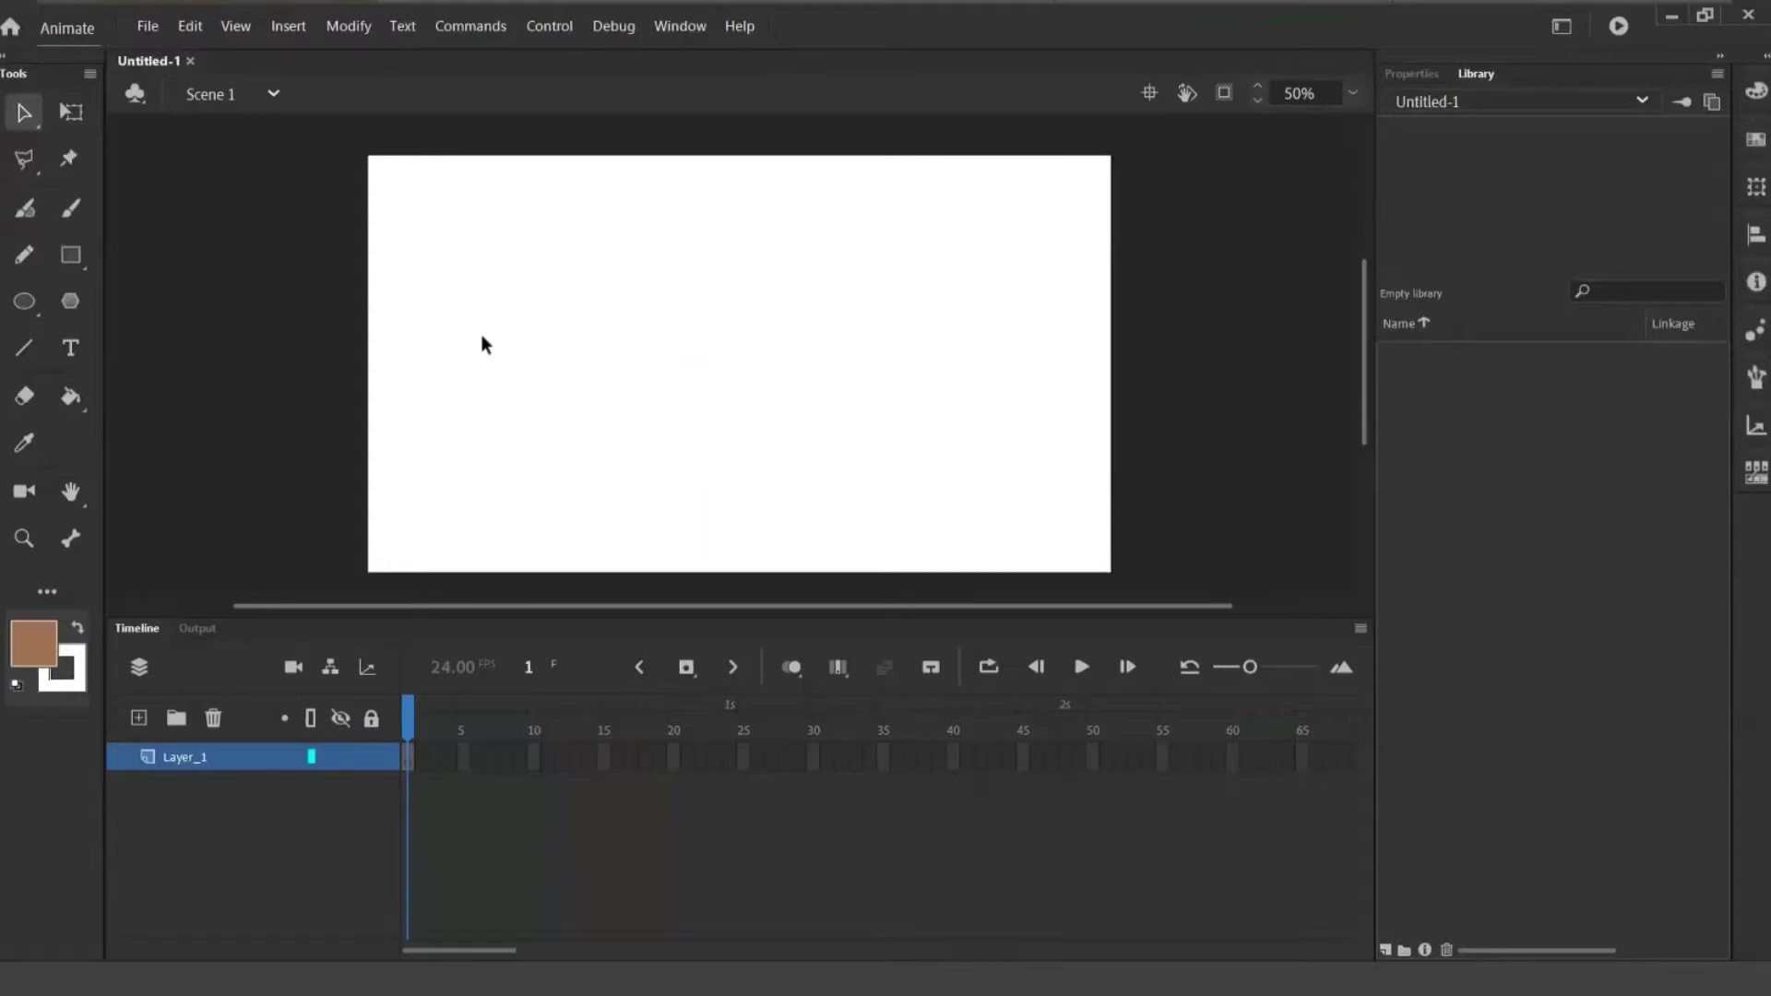
{"action": "left_click", "coordinate": [348, 33]}
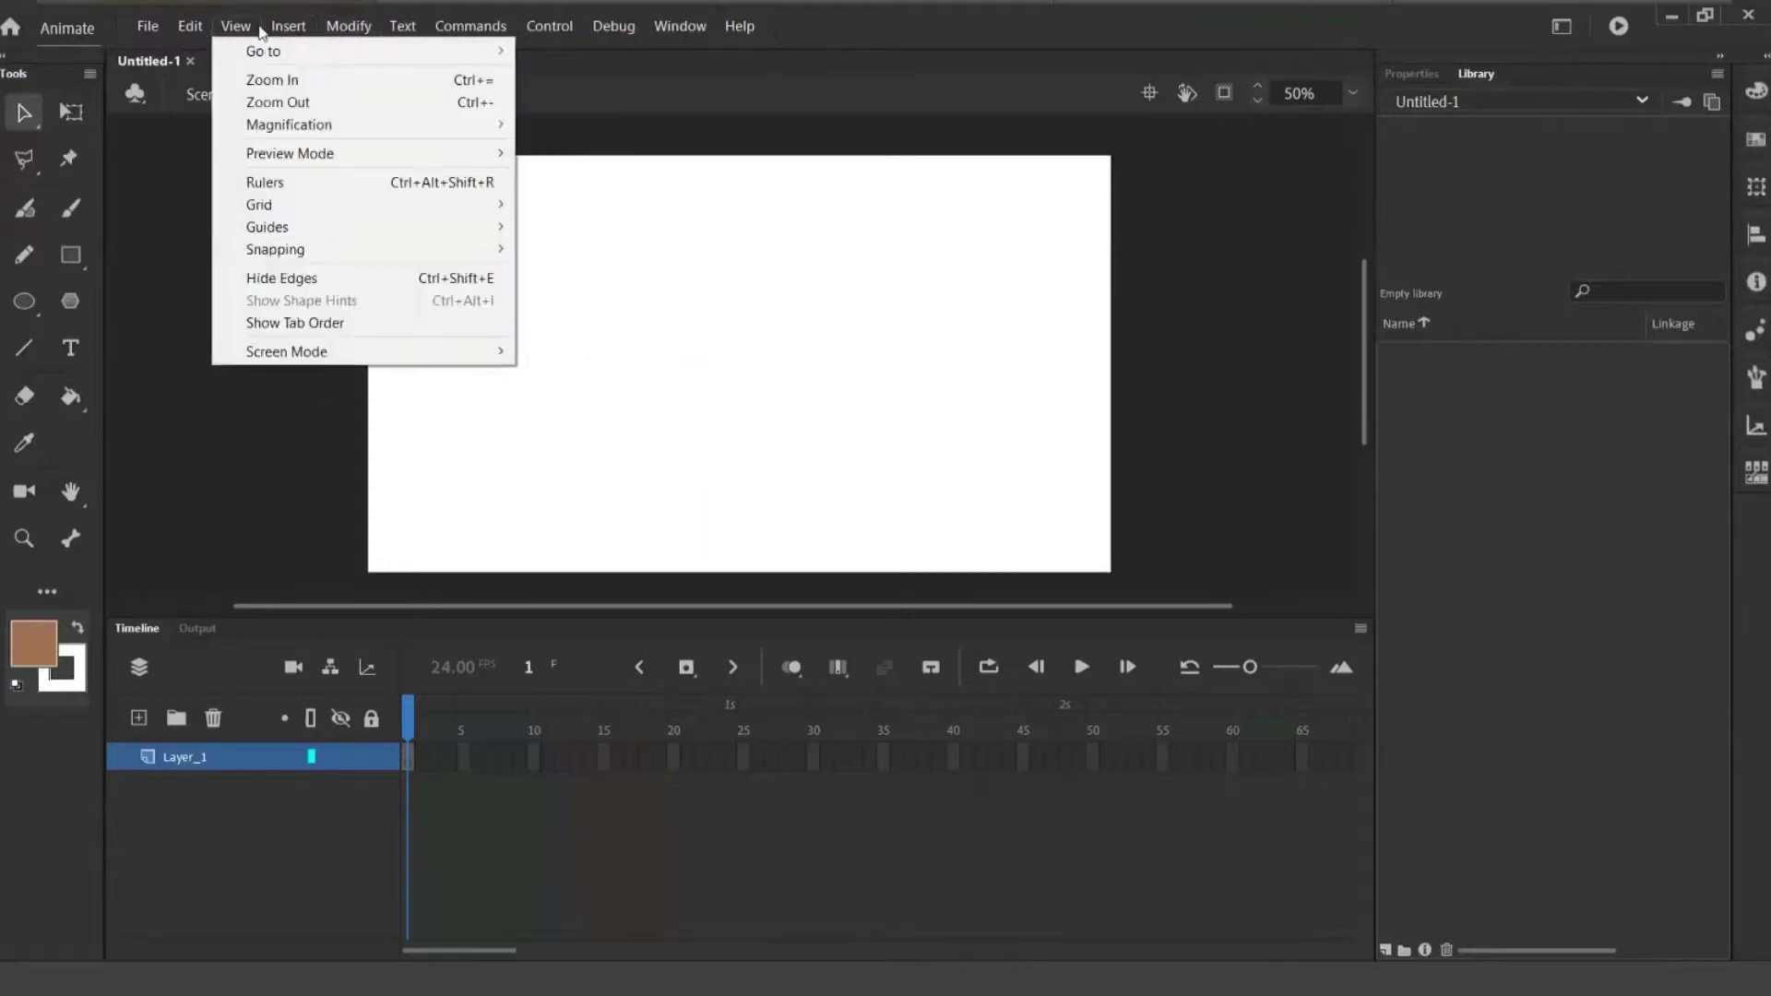
{"action": "left_click", "coordinate": [321, 55]}
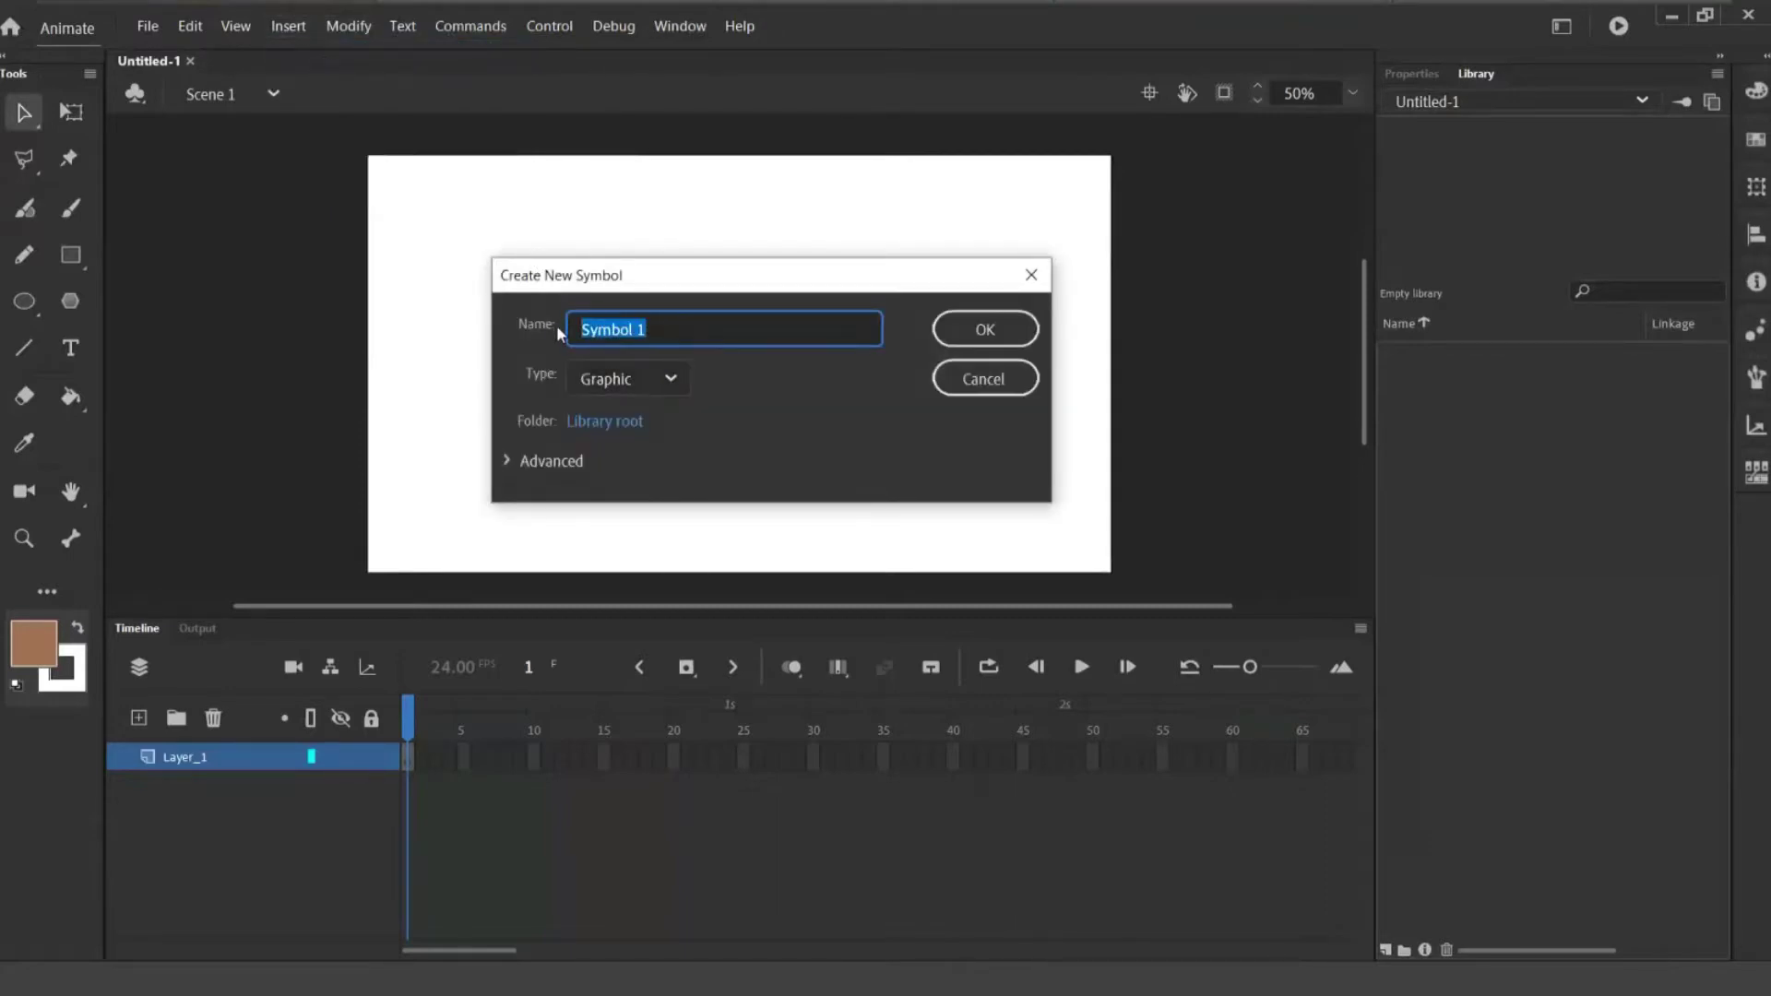
{"action": "type", "text": "Juruijual"}
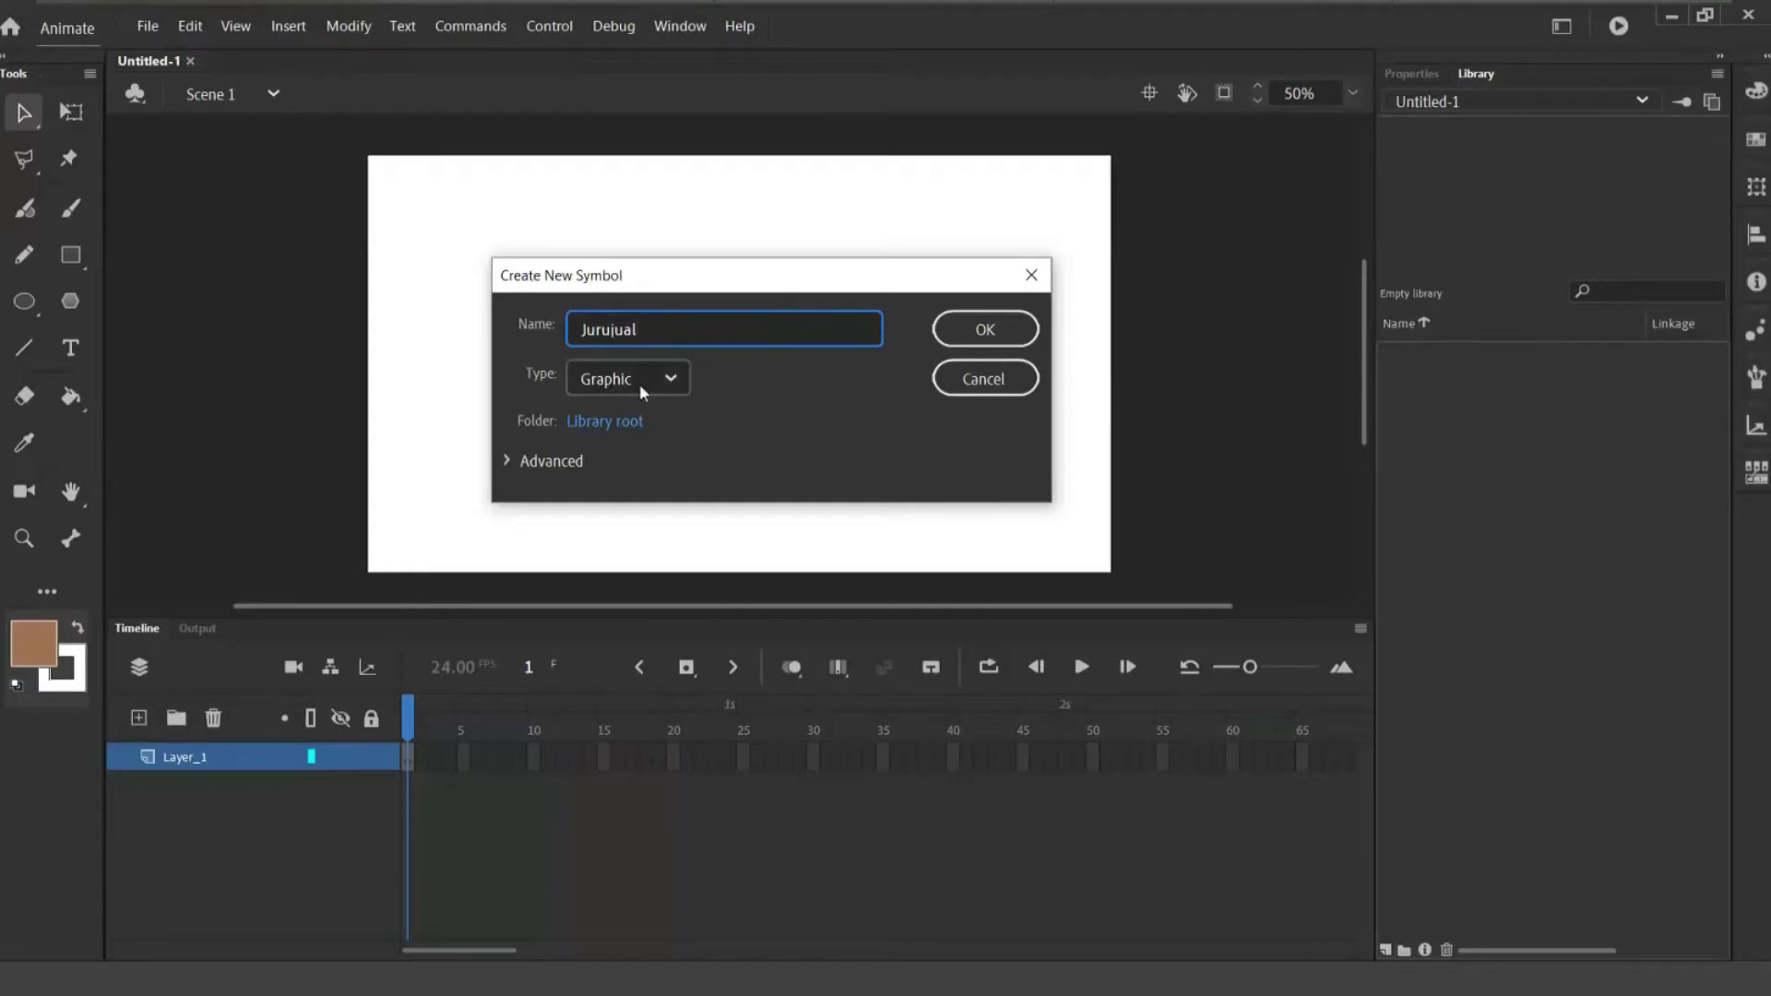
{"action": "left_click", "coordinate": [985, 332]}
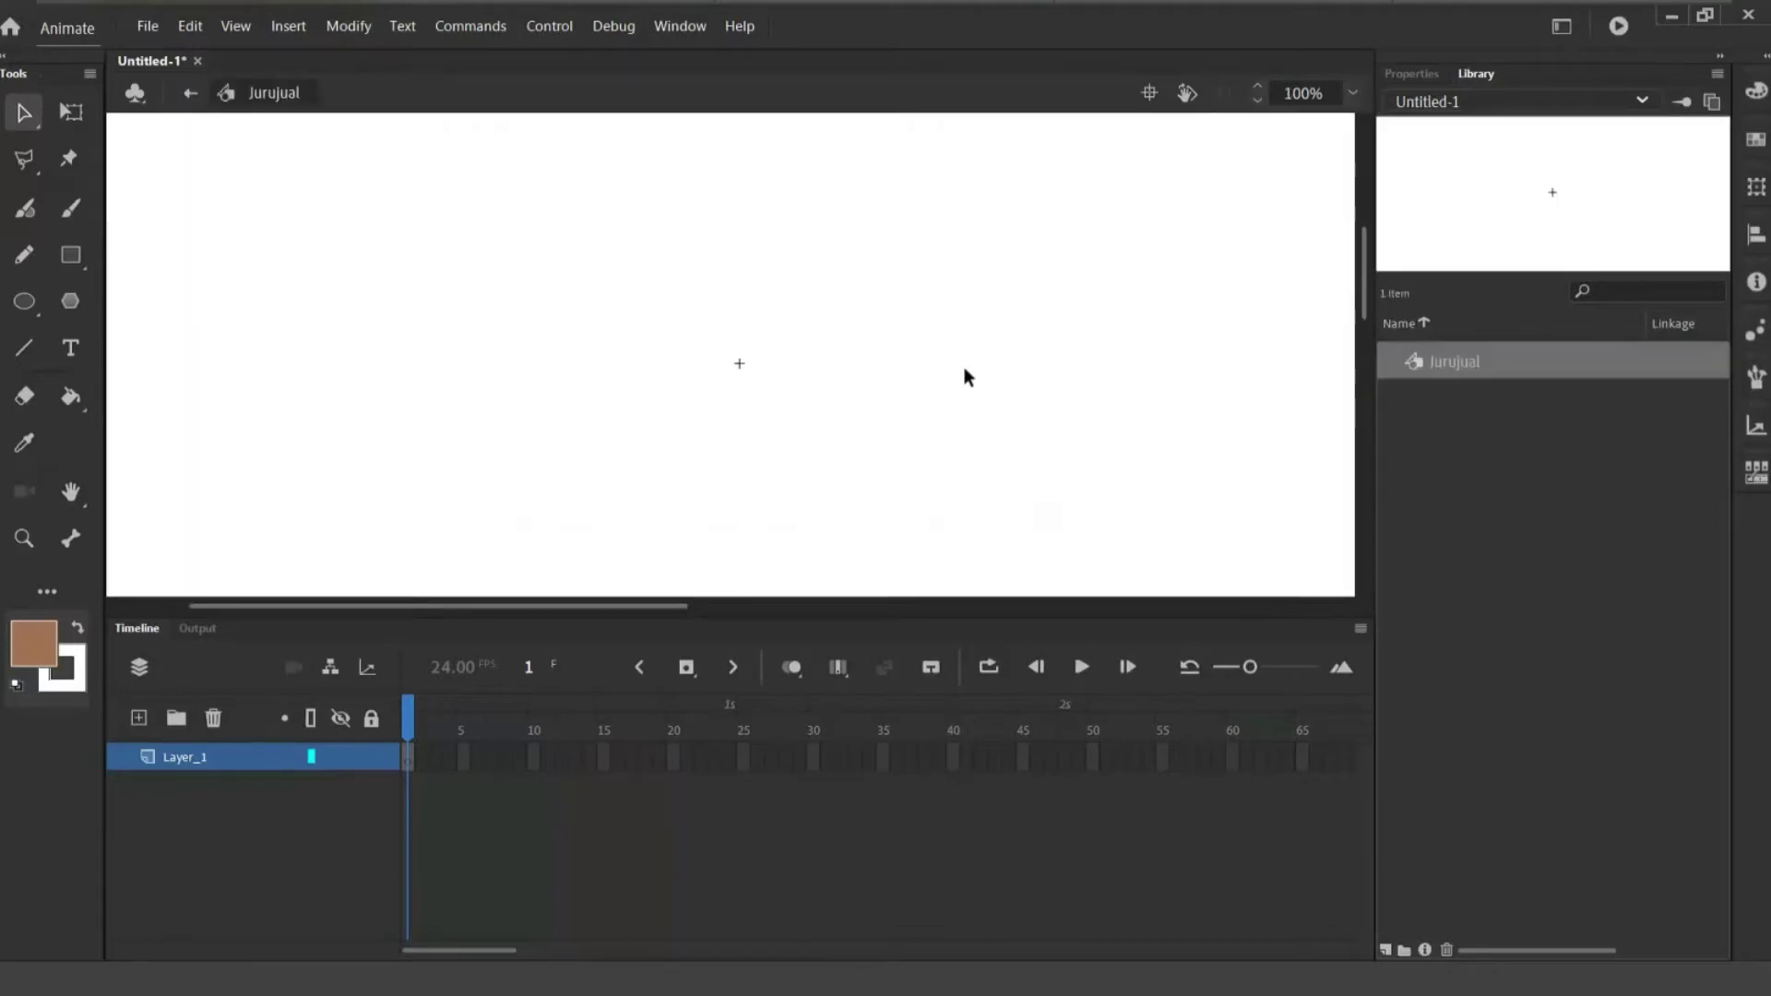
- Paste the character into the Jurujual symbol using AI File Importer preferences, with recommended import settings and maintained layers
{"action": "key", "text": "ctrl+minus"}
{"action": "key", "text": "ctrl+minus"}
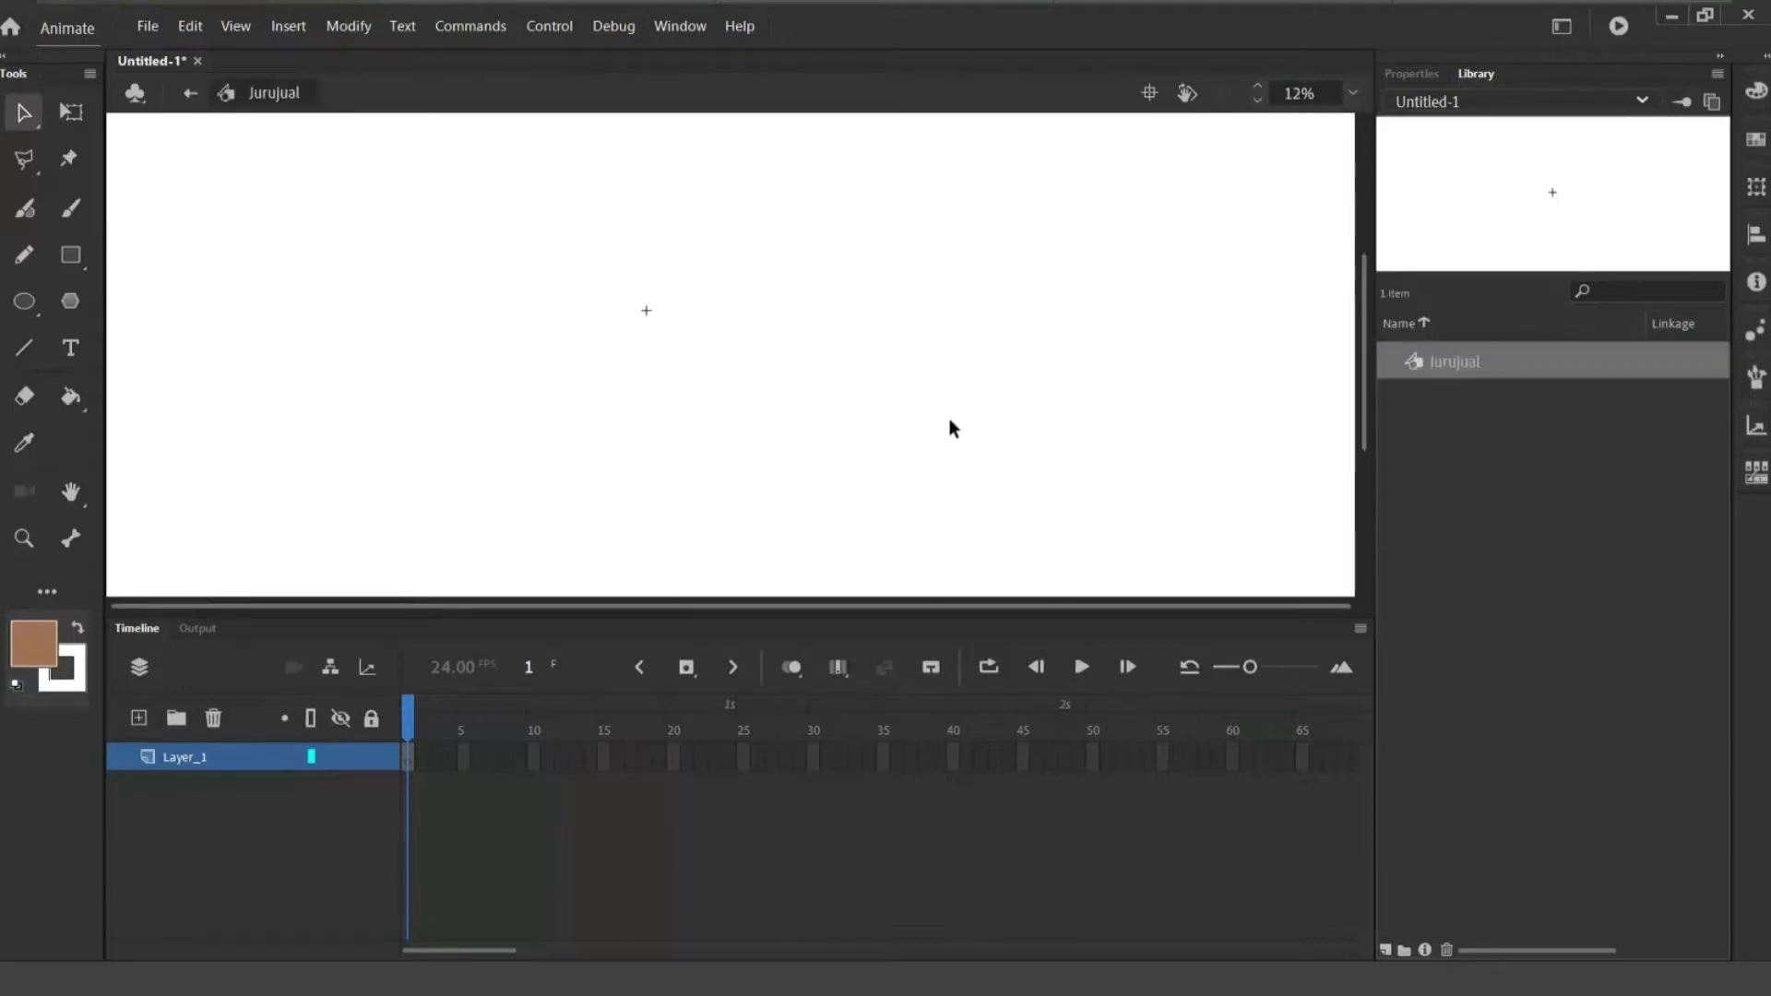
{"action": "key", "text": "ctrl+minus"}
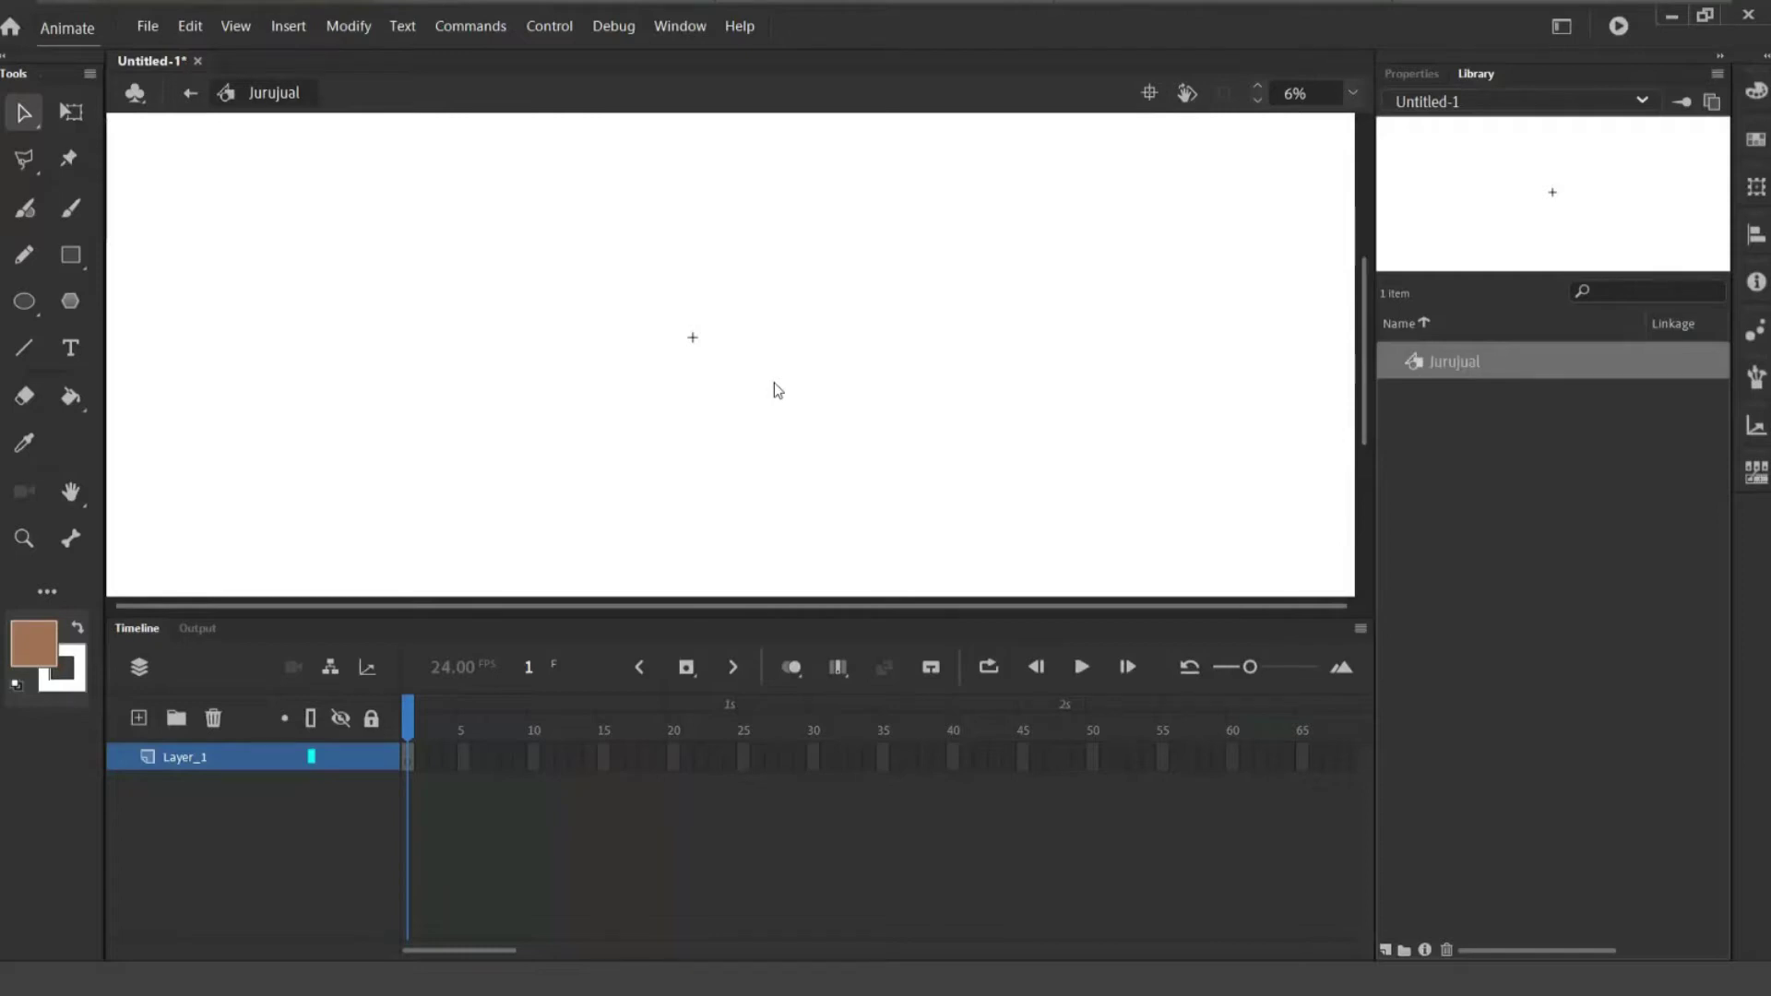
{"action": "key", "text": "ctrl+v"}
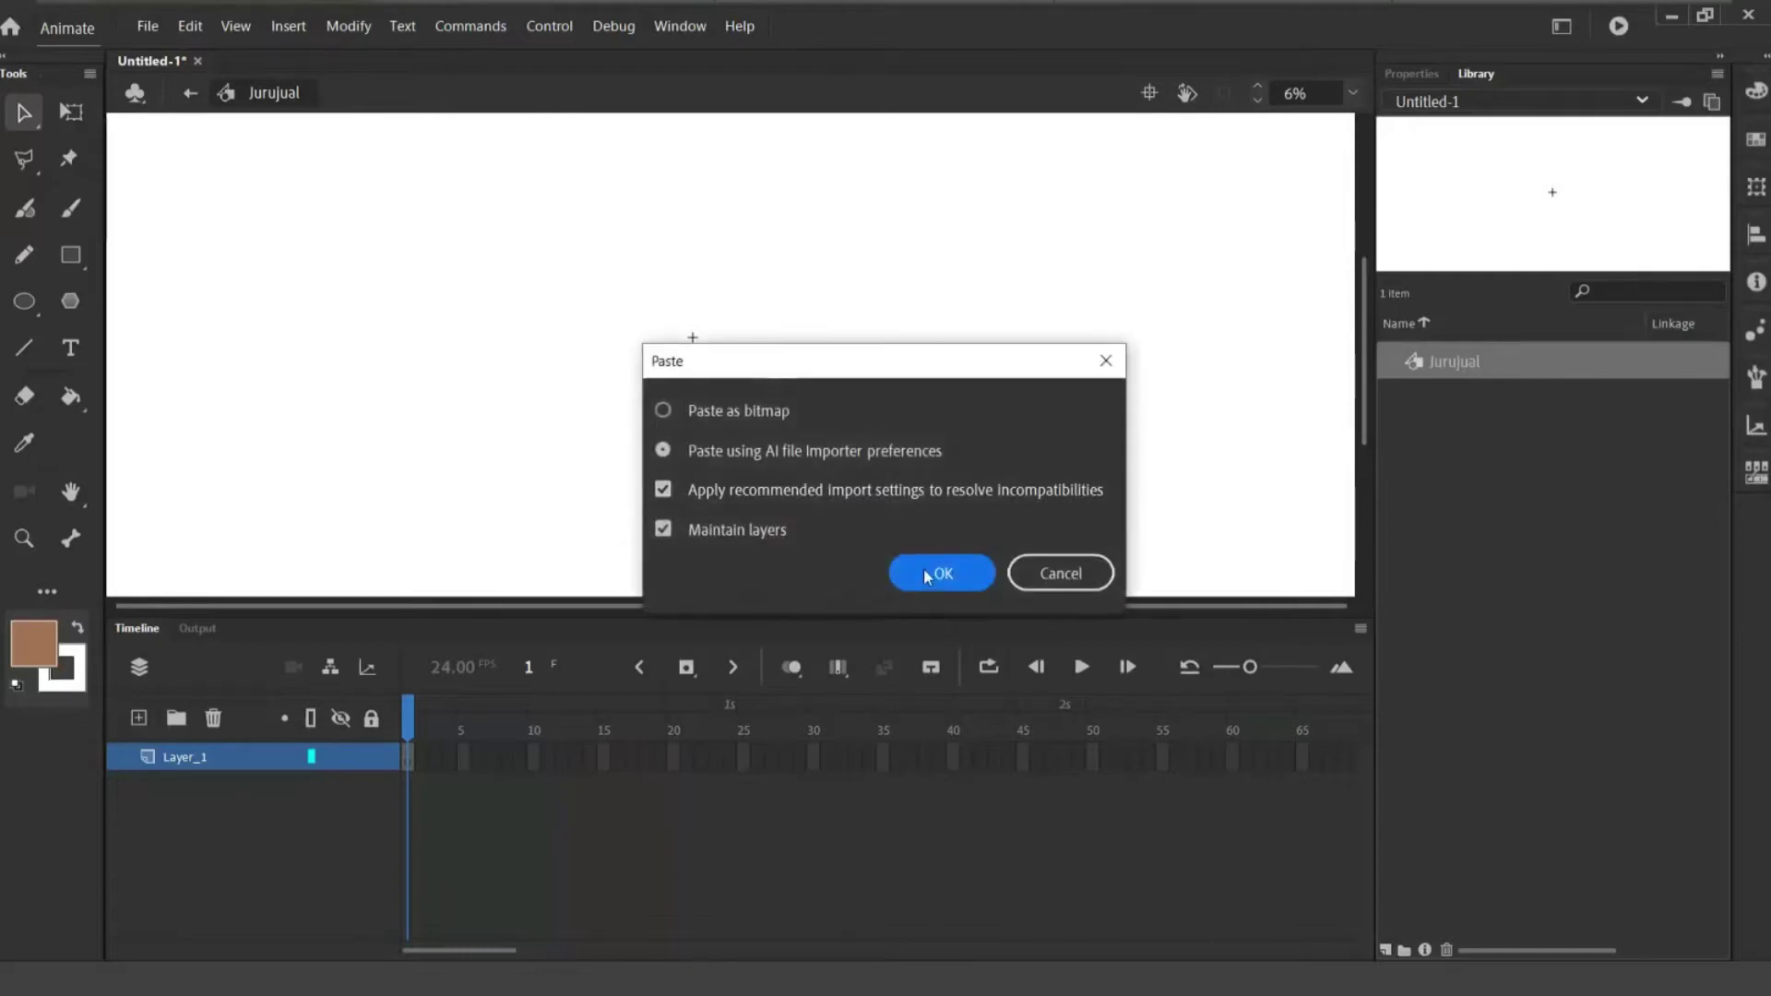
{"action": "left_click", "coordinate": [927, 576]}
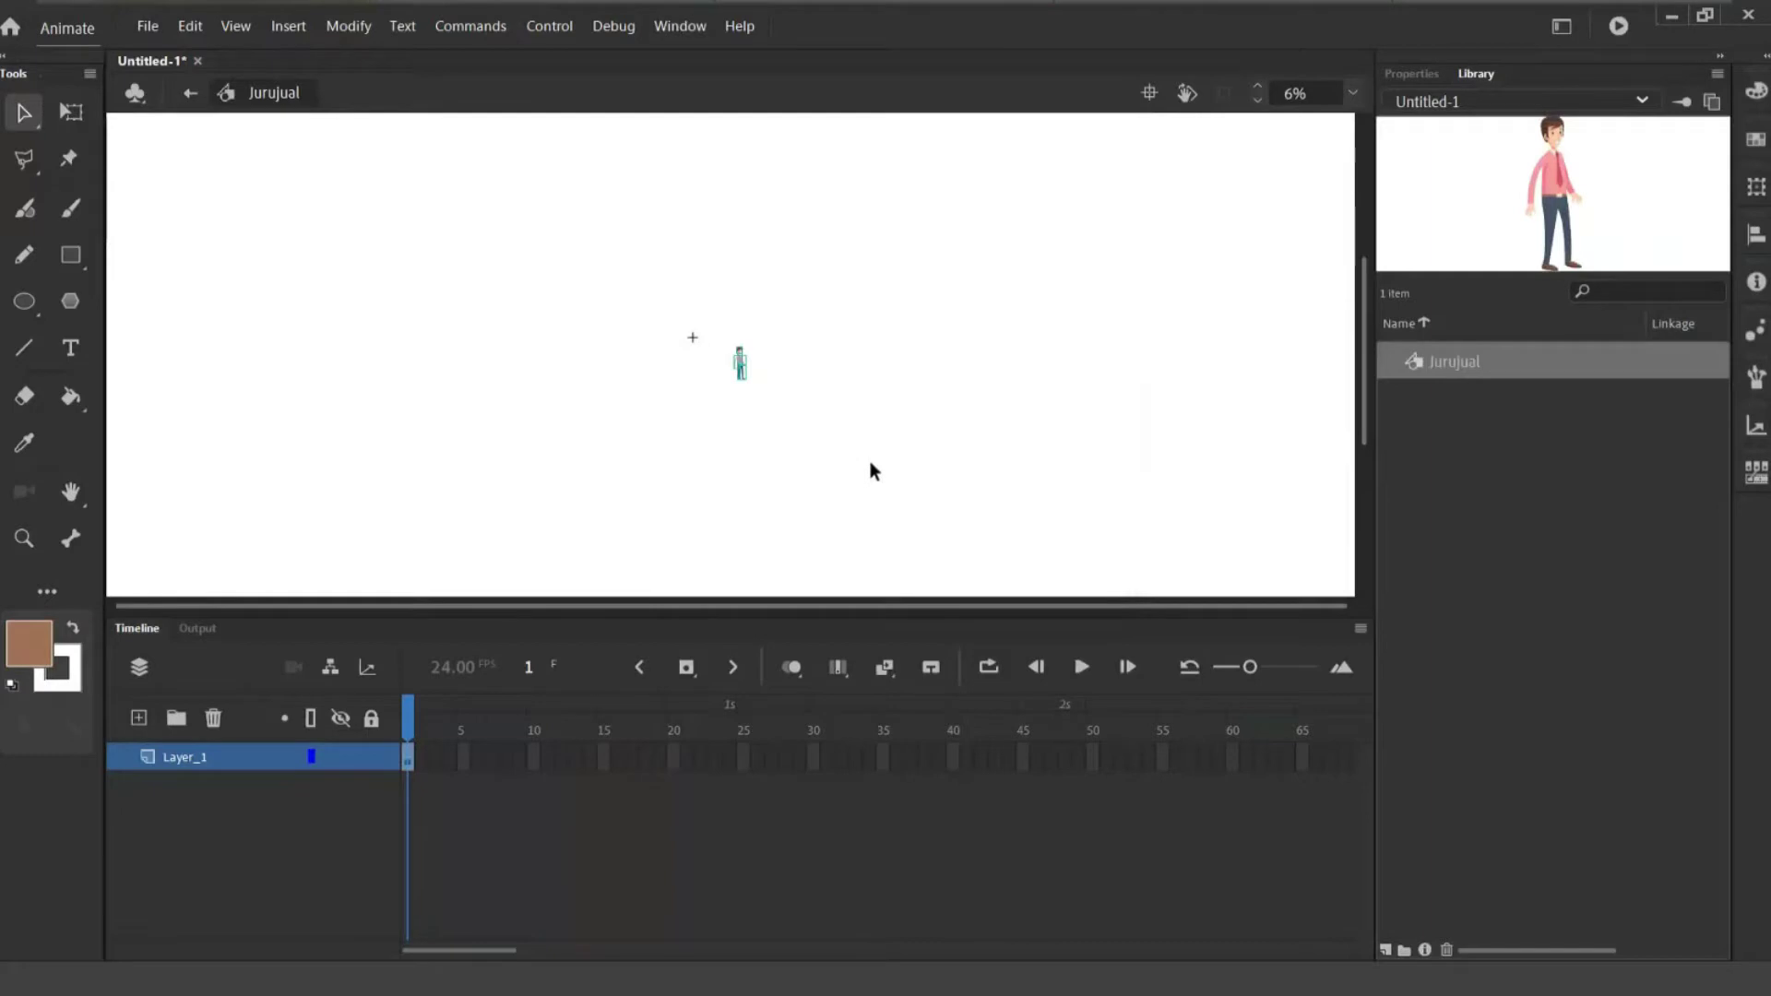
- Enlarge the pasted character to about six times its size with Free Transform and place its torso over the symbol's registration point
{"action": "left_click", "coordinate": [70, 111]}
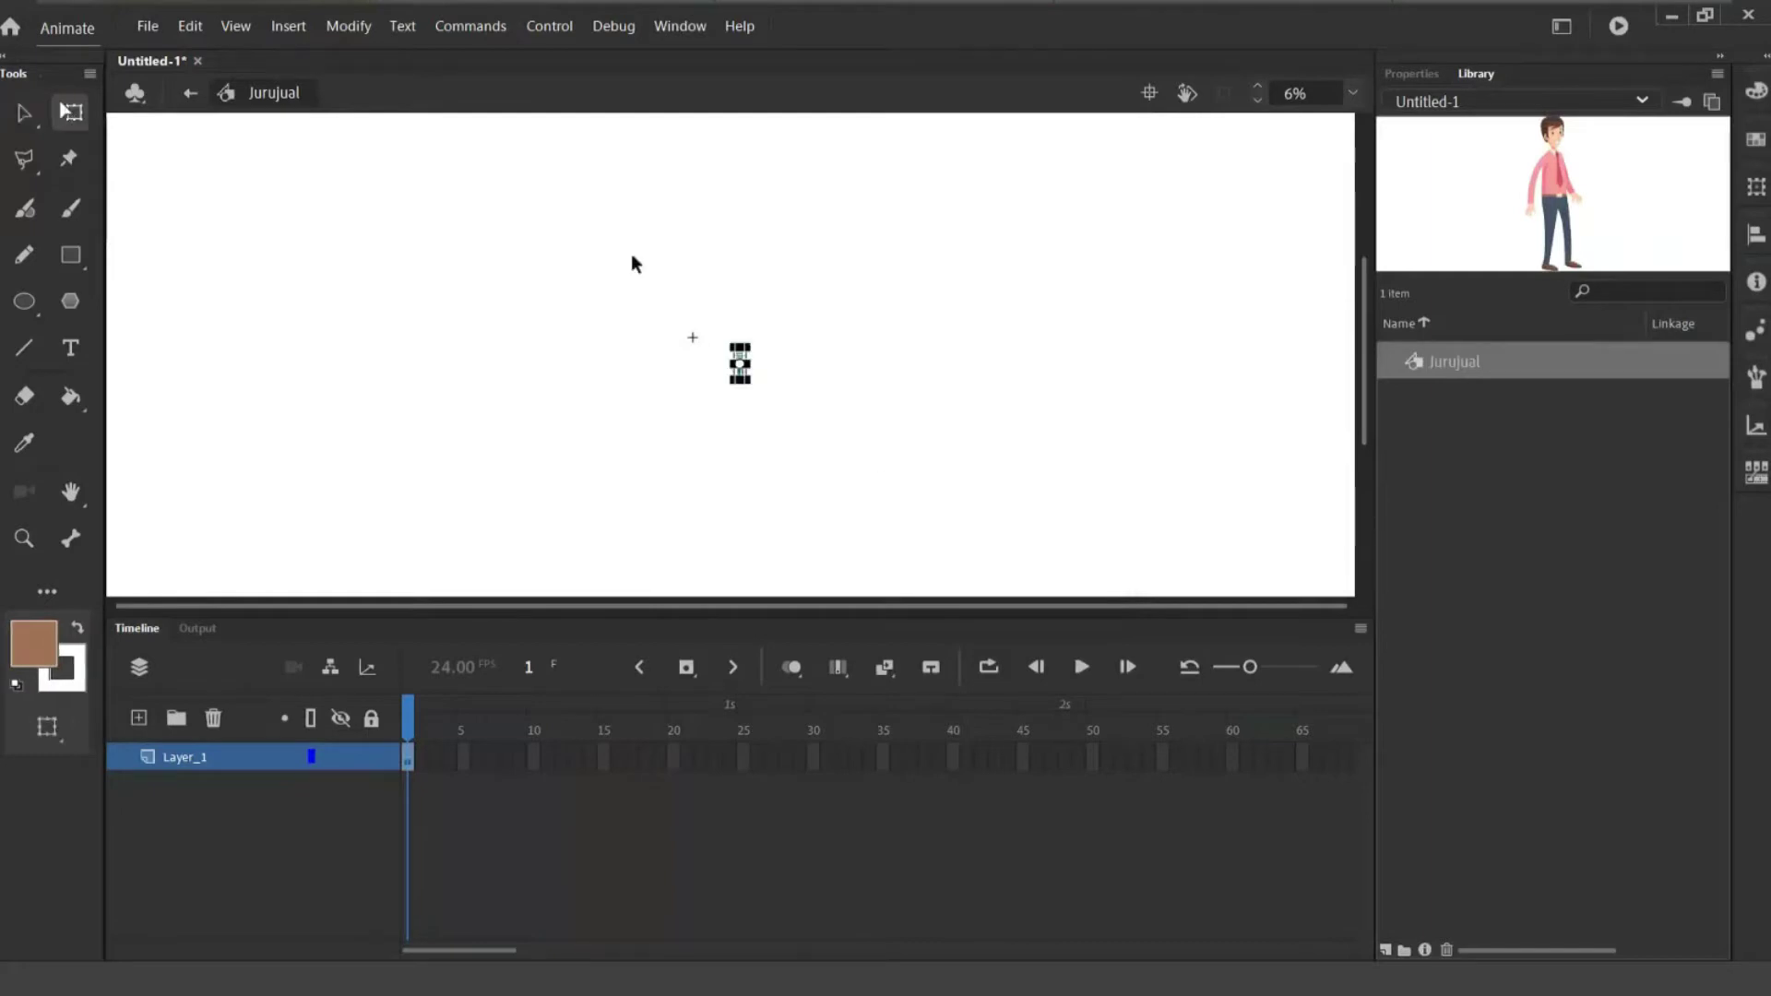
{"action": "left_click_drag", "start_coordinate": [730, 344], "coordinate": [652, 261]}
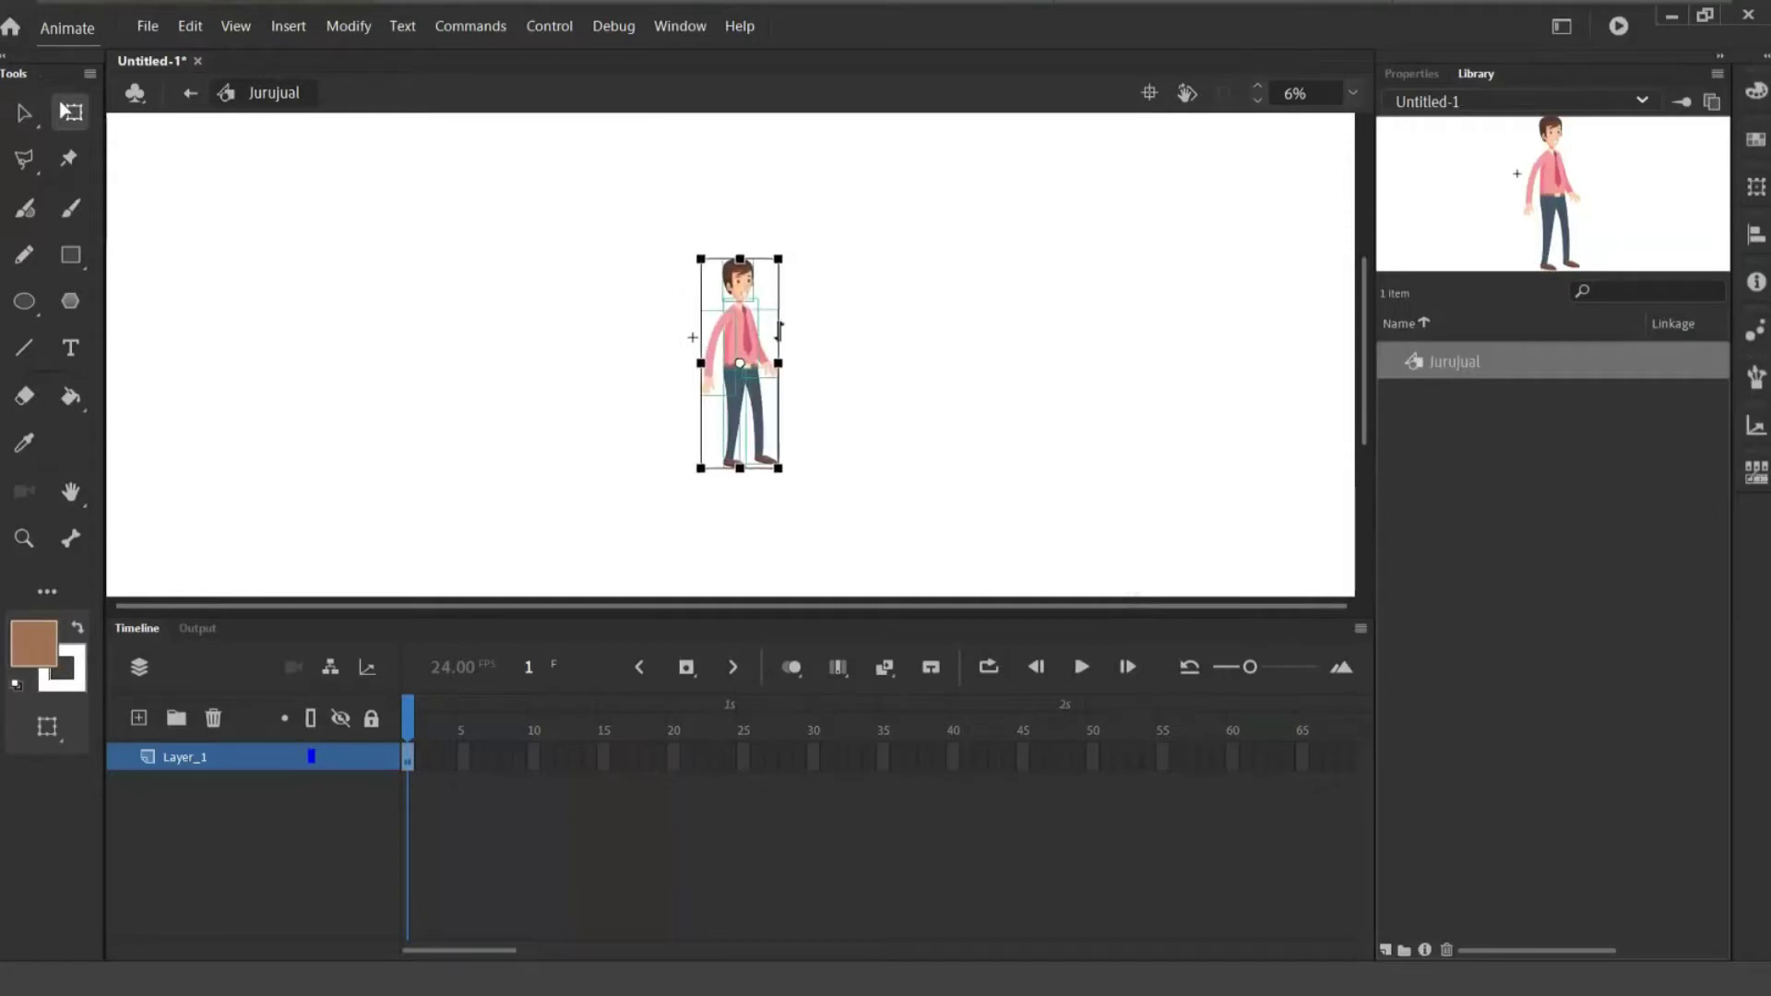
{"action": "left_click_drag", "start_coordinate": [751, 346], "coordinate": [712, 334]}
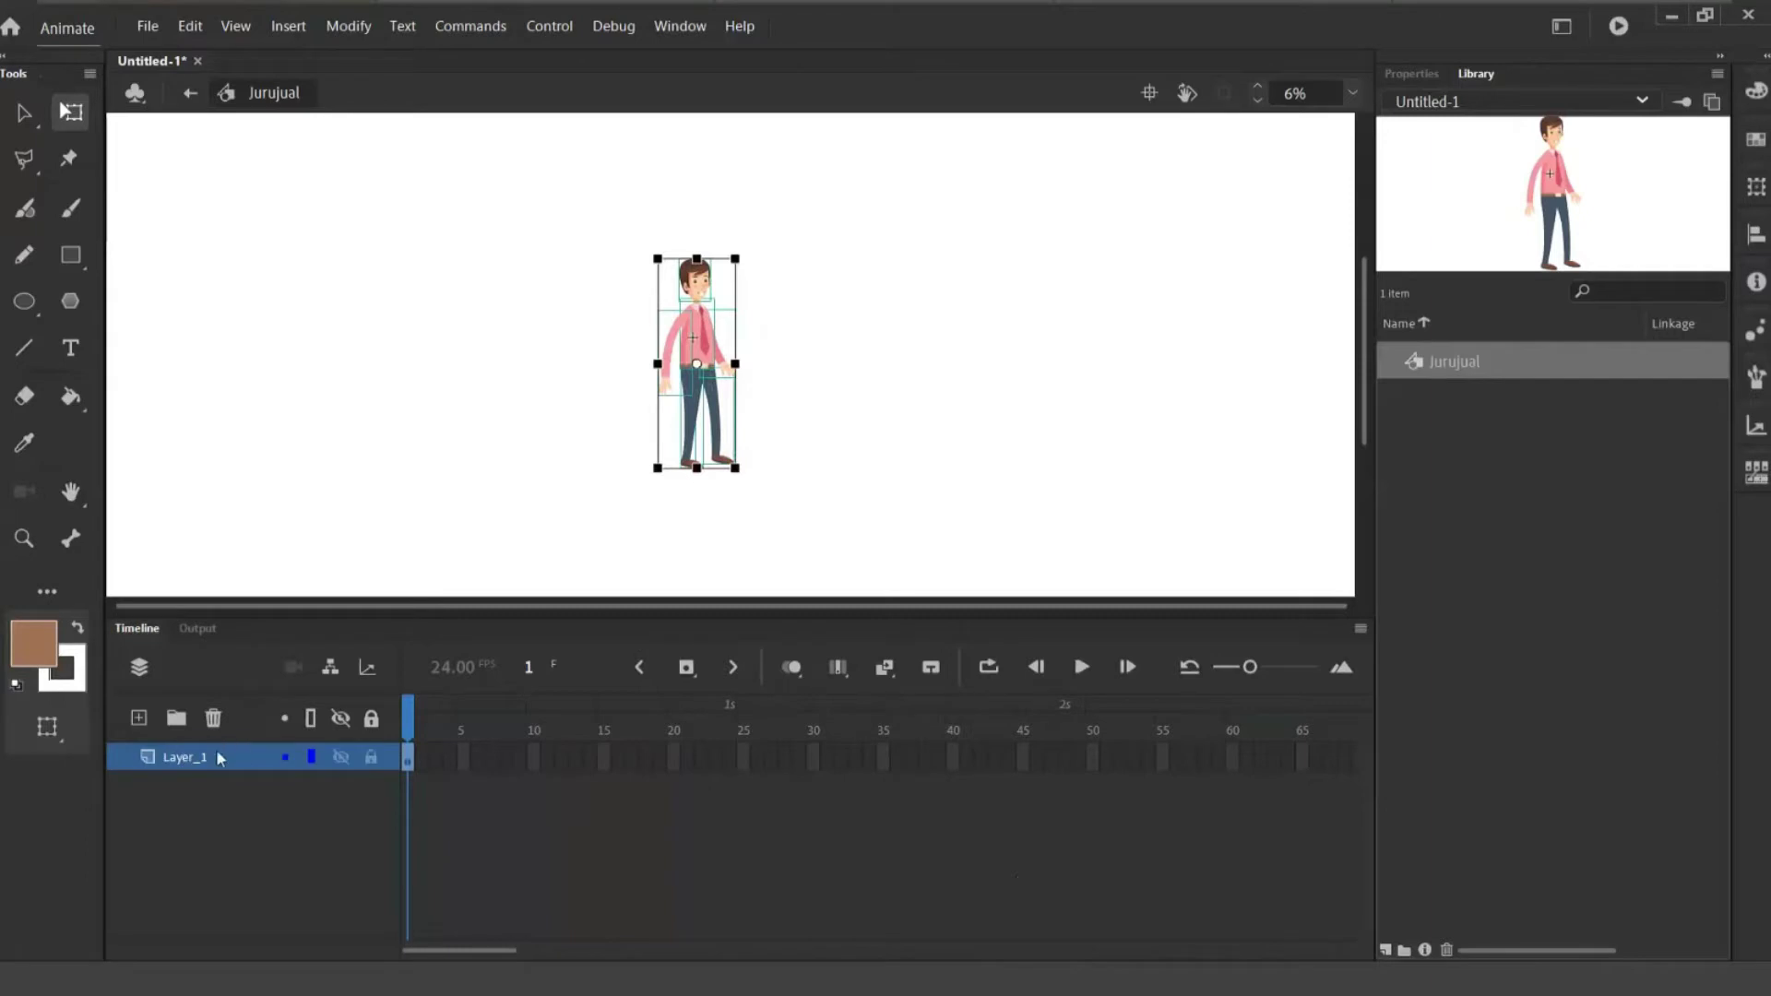
{"action": "left_click", "coordinate": [811, 471]}
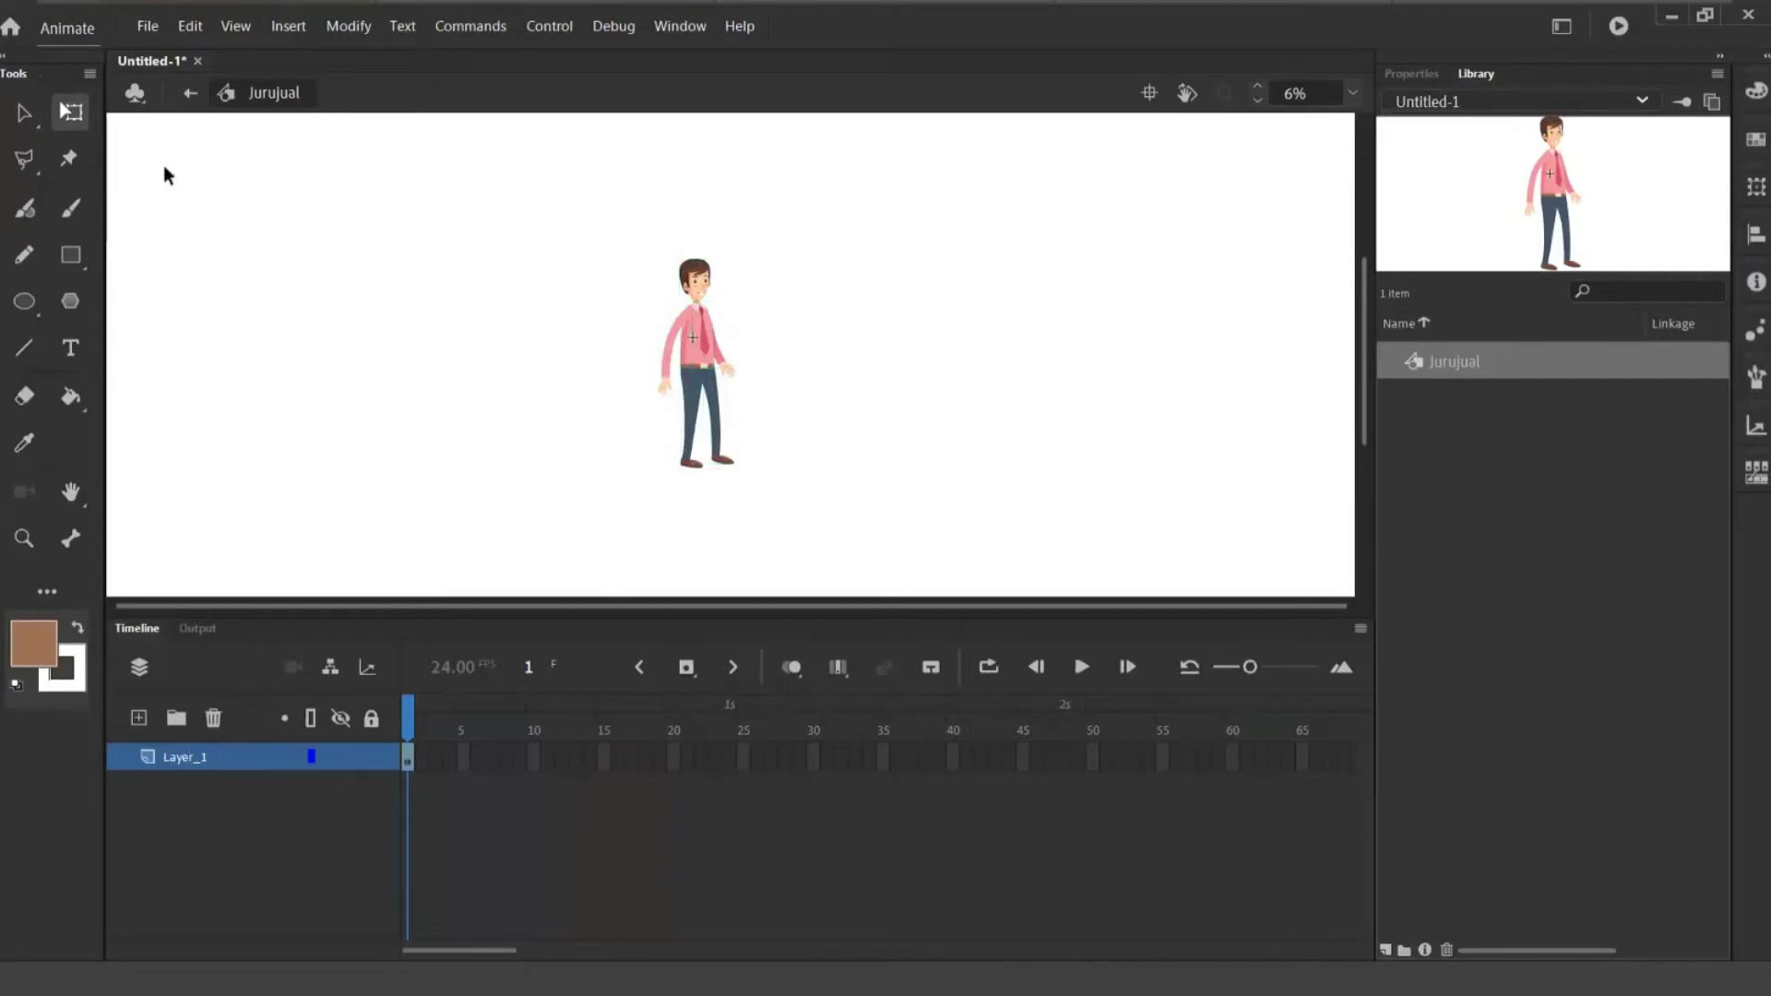
- Enlarge the stage area and move the character's arms, head and legs apart from the torso
{"action": "left_click", "coordinate": [24, 114]}
{"action": "key", "text": "ctrl+equal"}
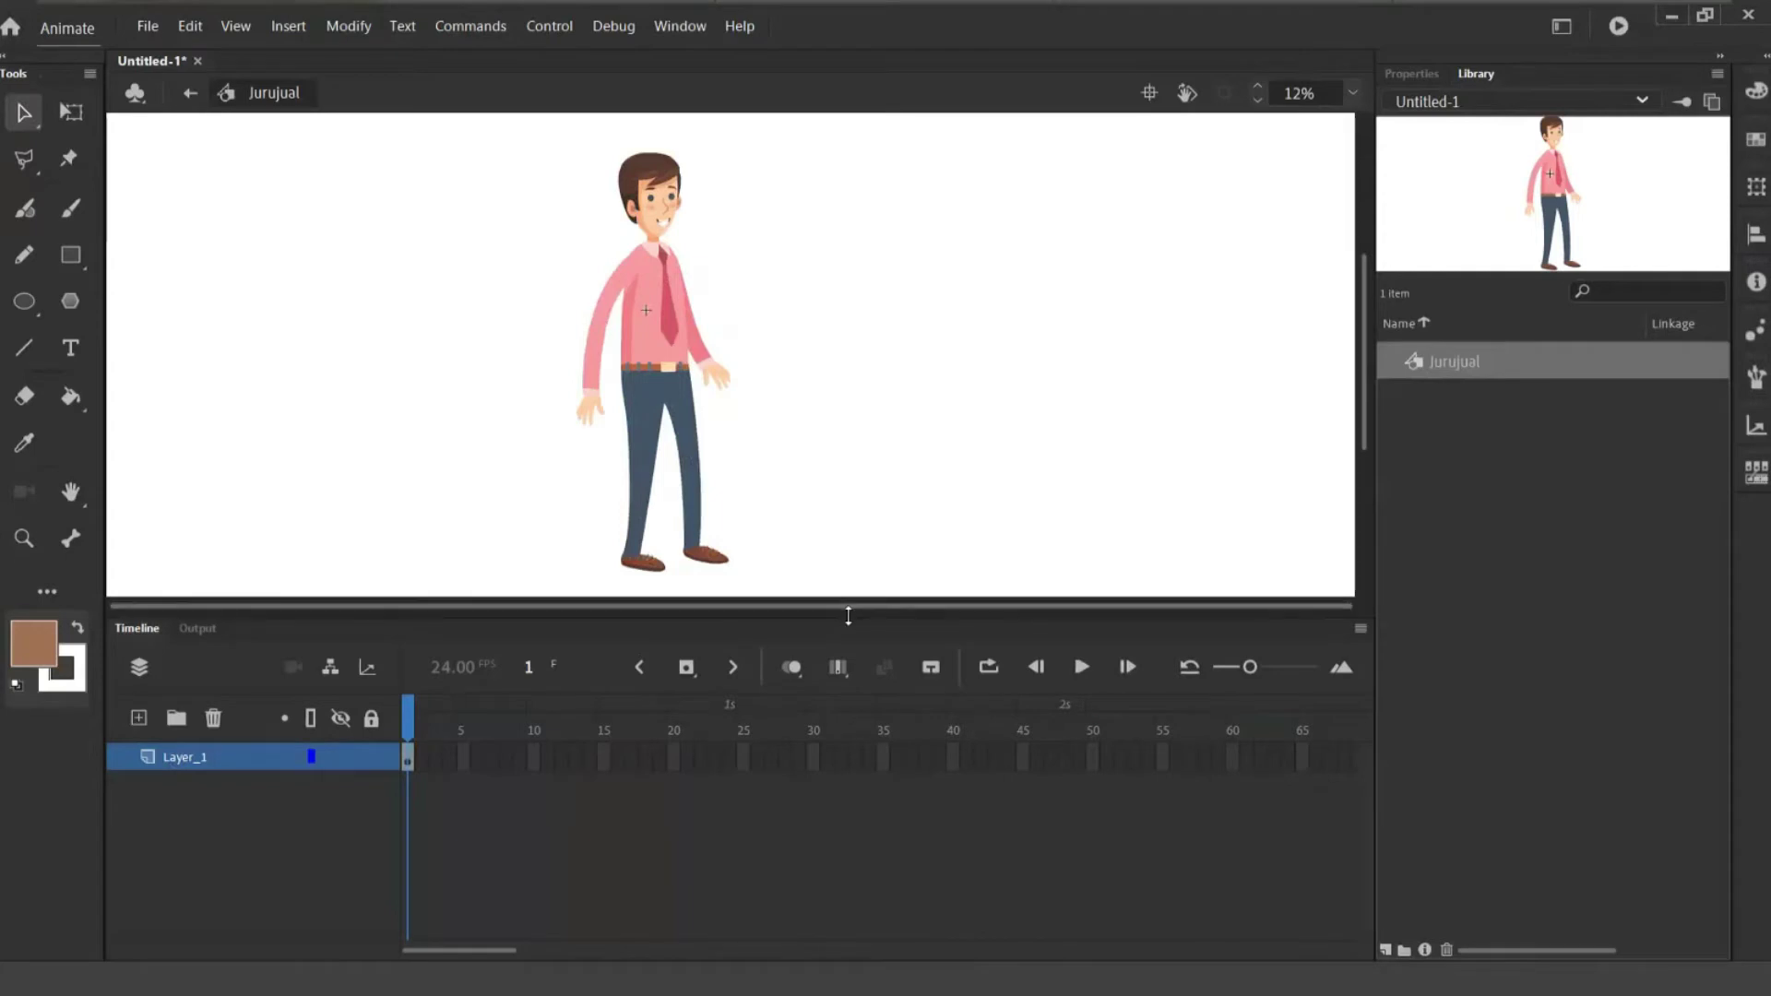
{"action": "left_click_drag", "start_coordinate": [844, 620], "coordinate": [858, 724]}
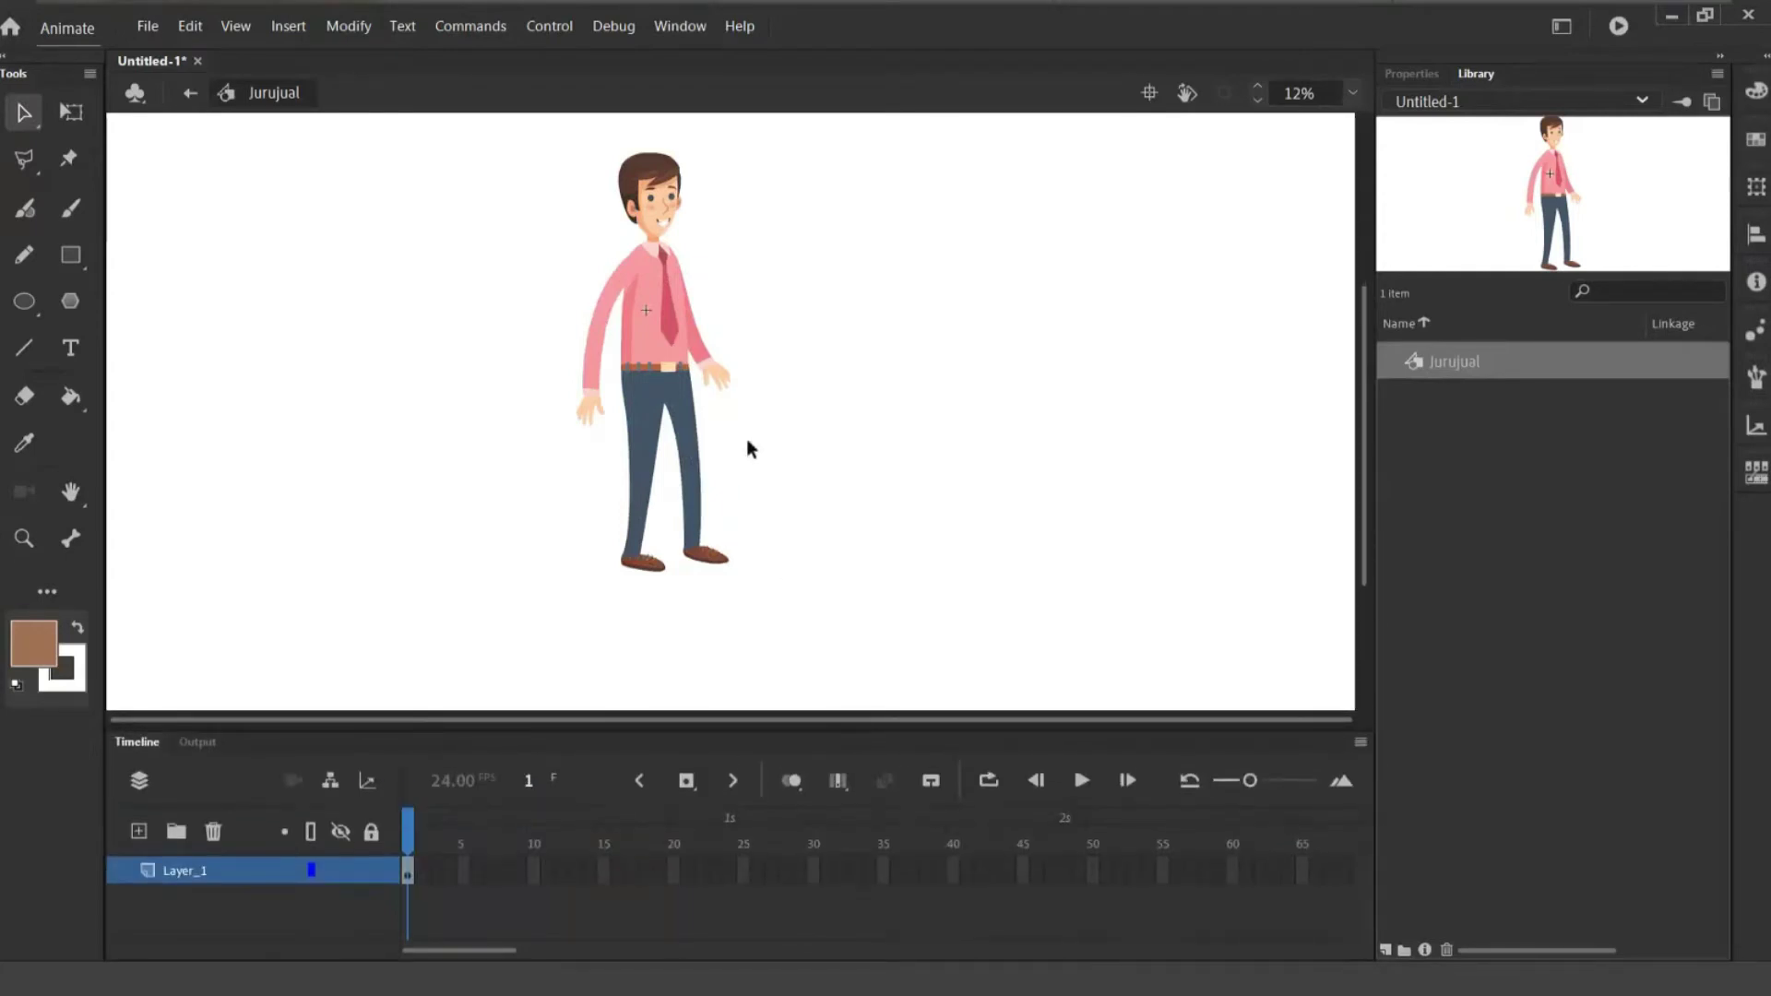
{"action": "left_click_drag", "start_coordinate": [601, 334], "coordinate": [546, 336]}
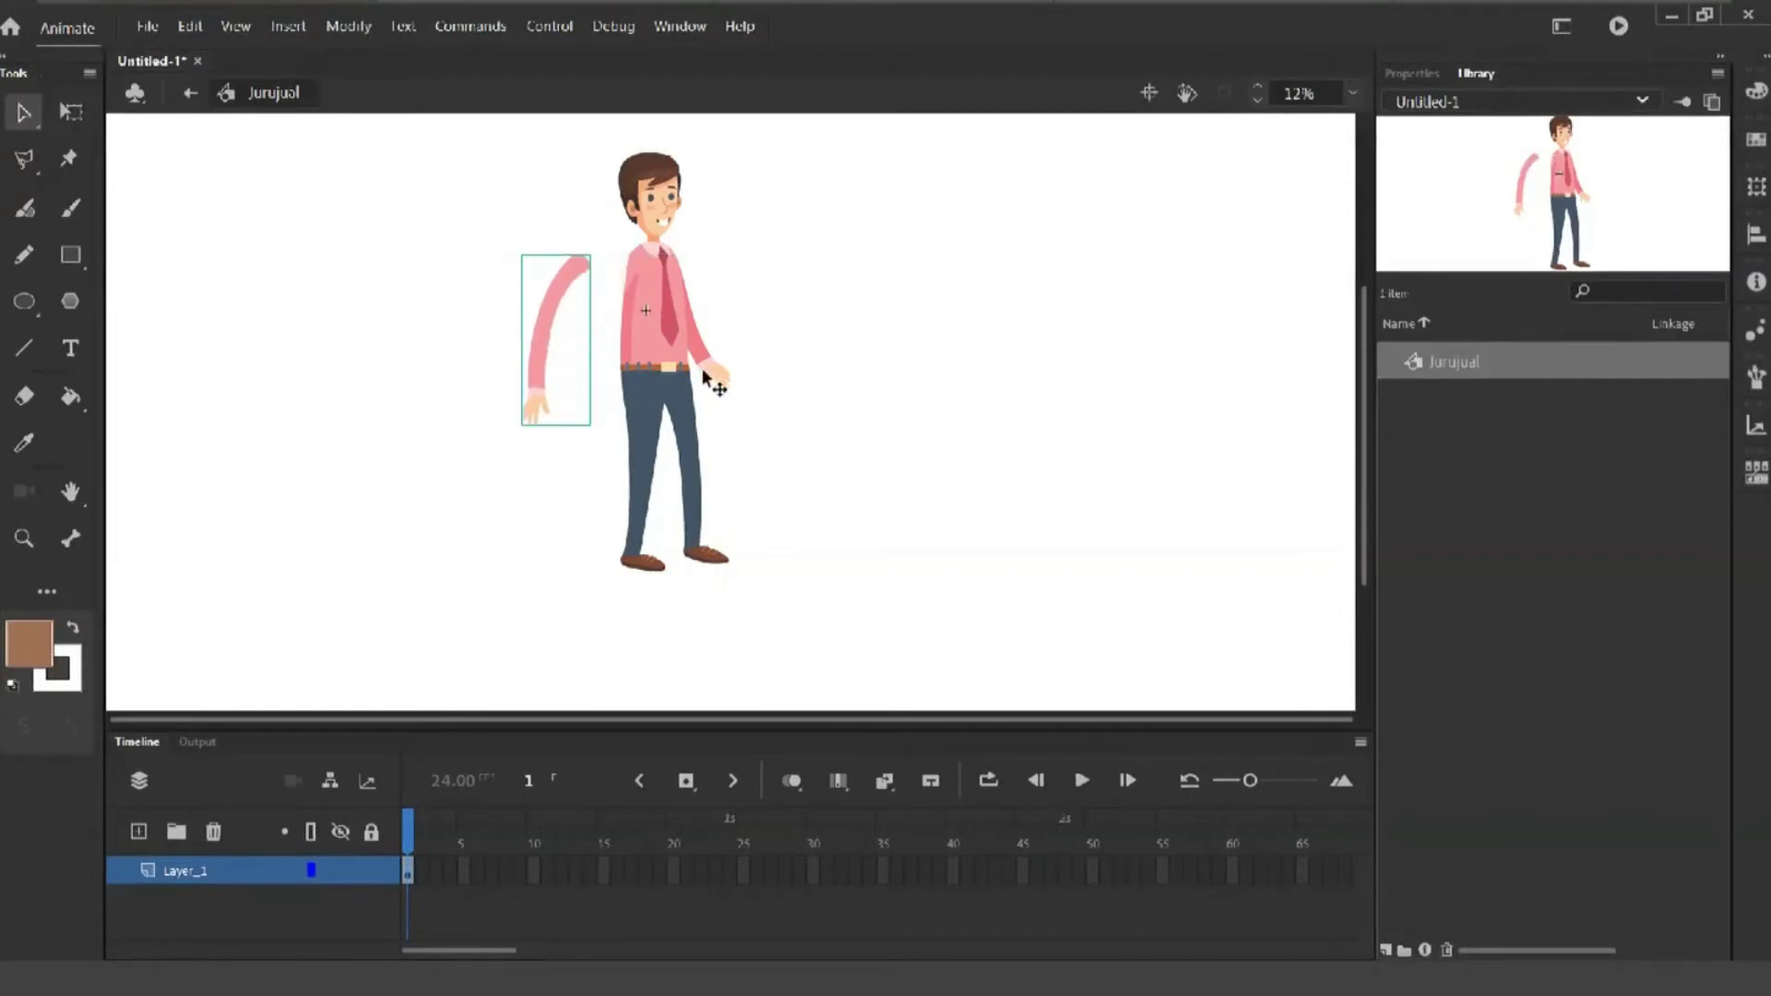
{"action": "left_click_drag", "start_coordinate": [711, 367], "coordinate": [758, 373]}
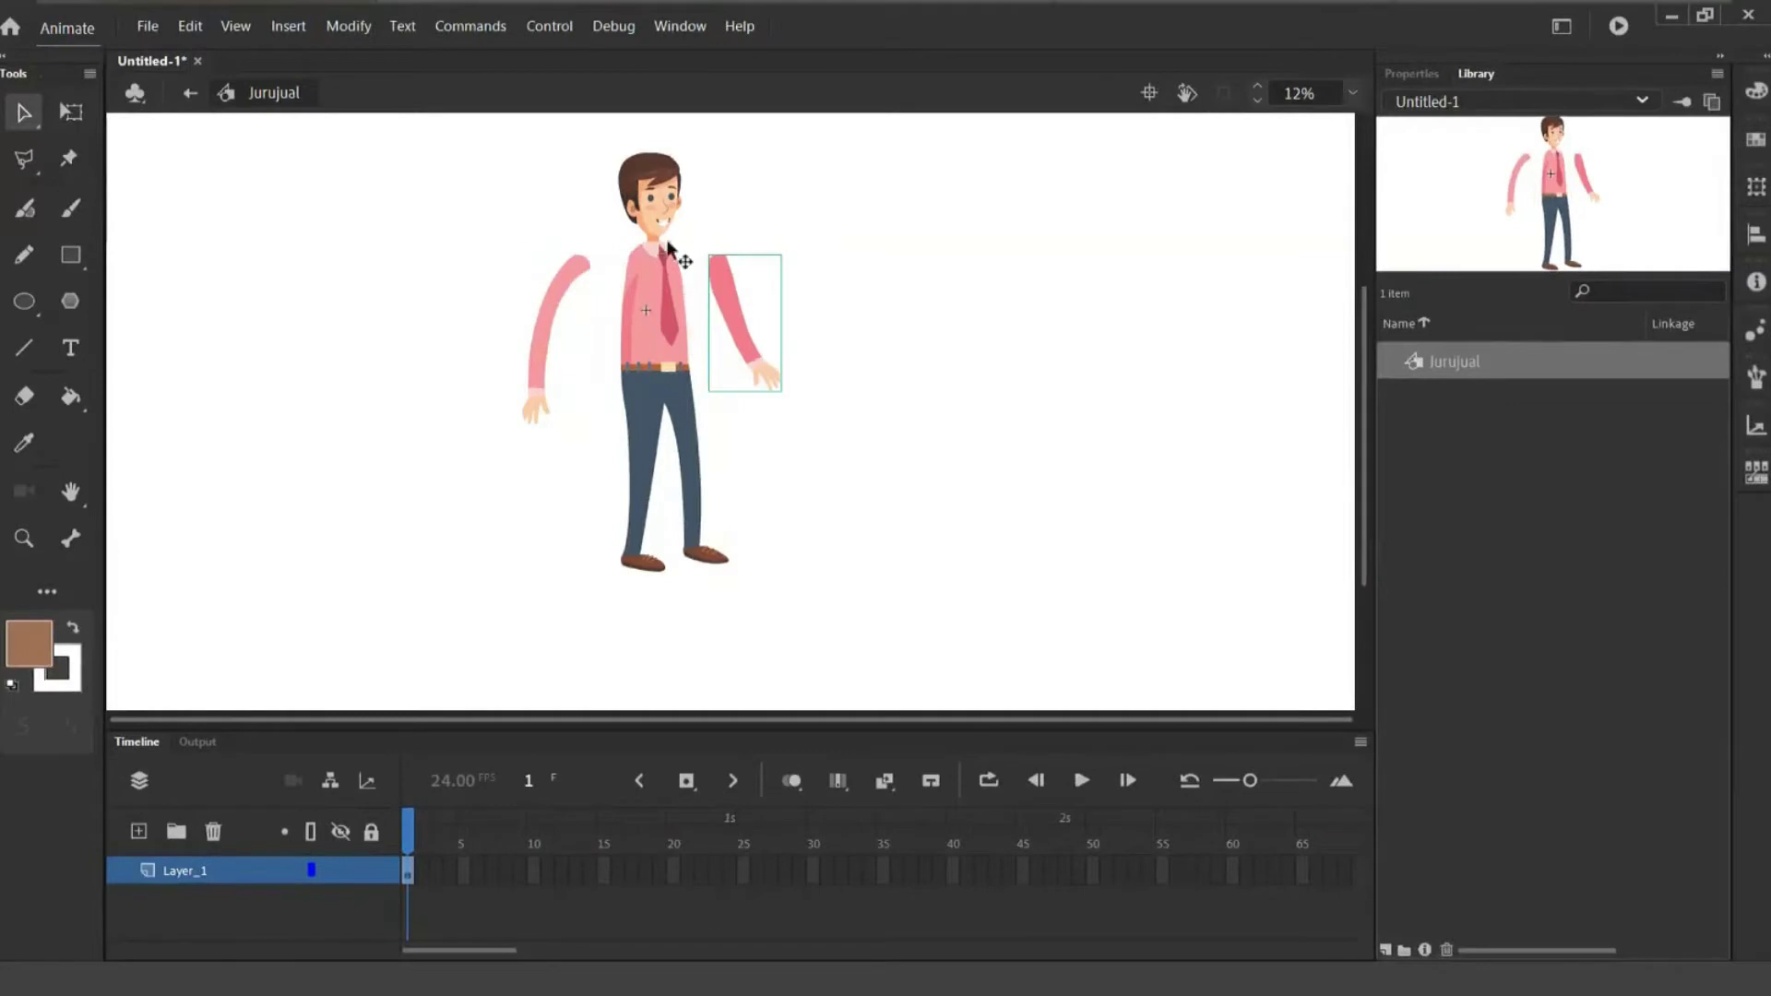
{"action": "left_click_drag", "start_coordinate": [653, 218], "coordinate": [654, 199]}
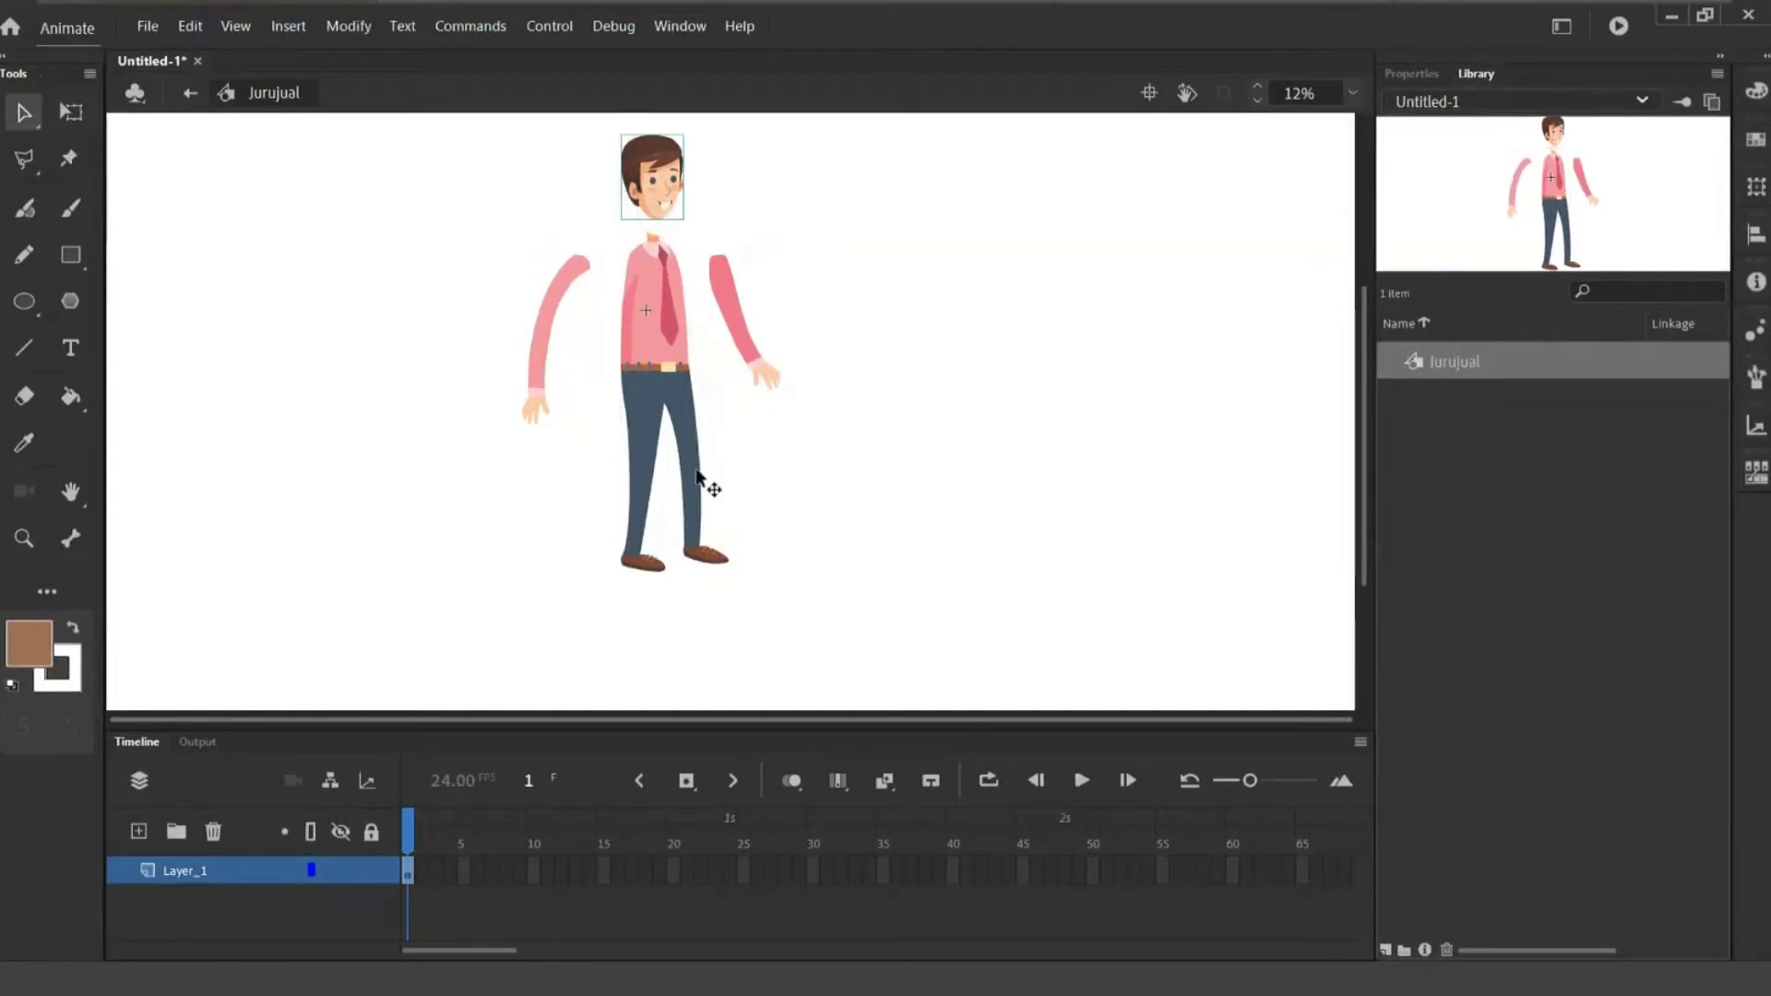
{"action": "left_click_drag", "start_coordinate": [704, 482], "coordinate": [620, 506]}
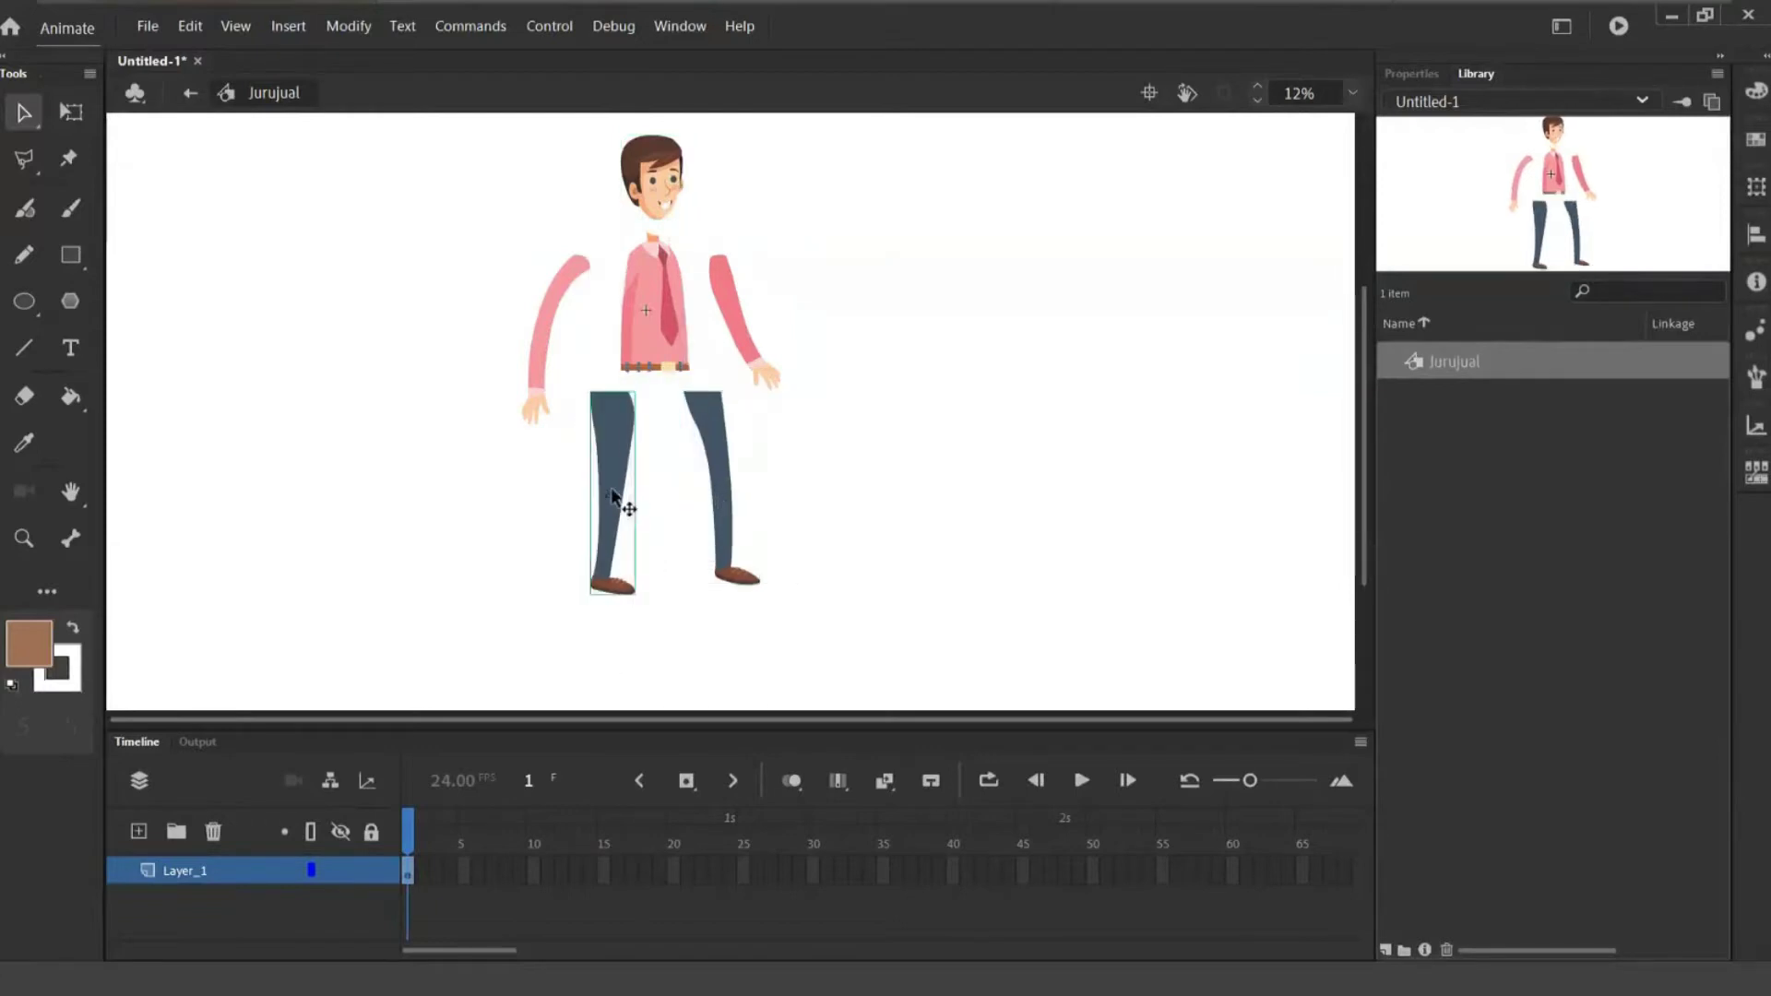
{"action": "left_click", "coordinate": [812, 496]}
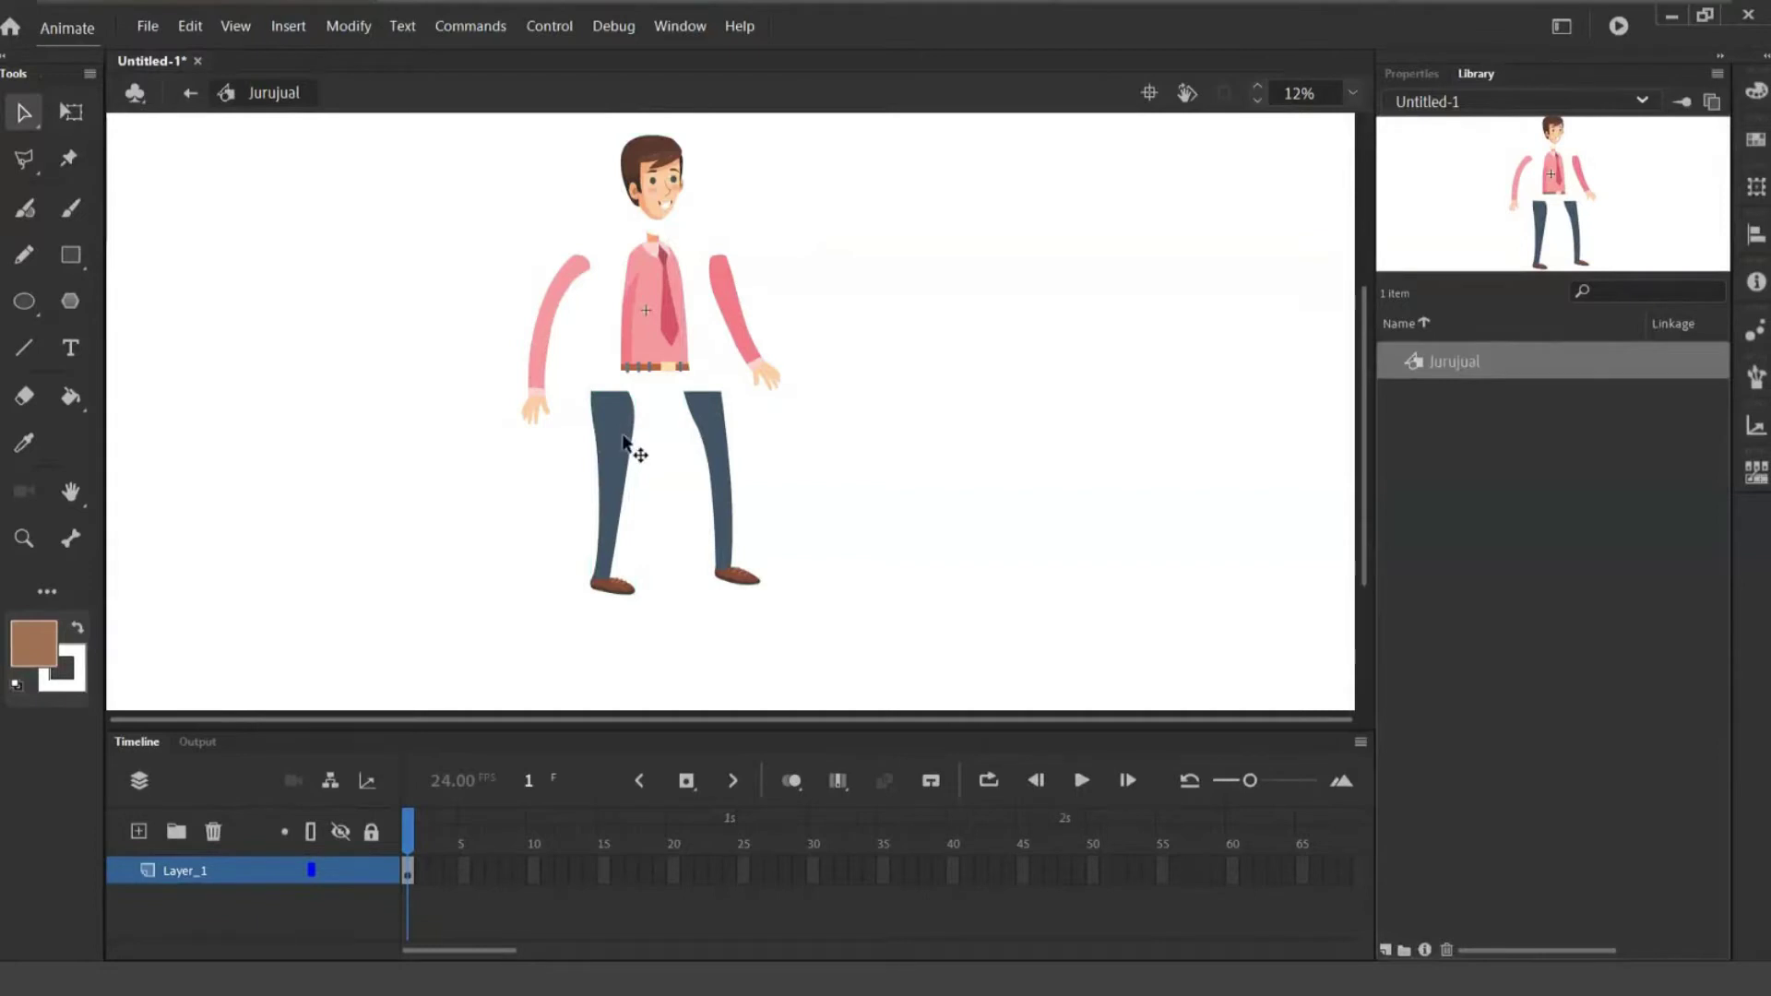
{"action": "left_click", "coordinate": [624, 439]}
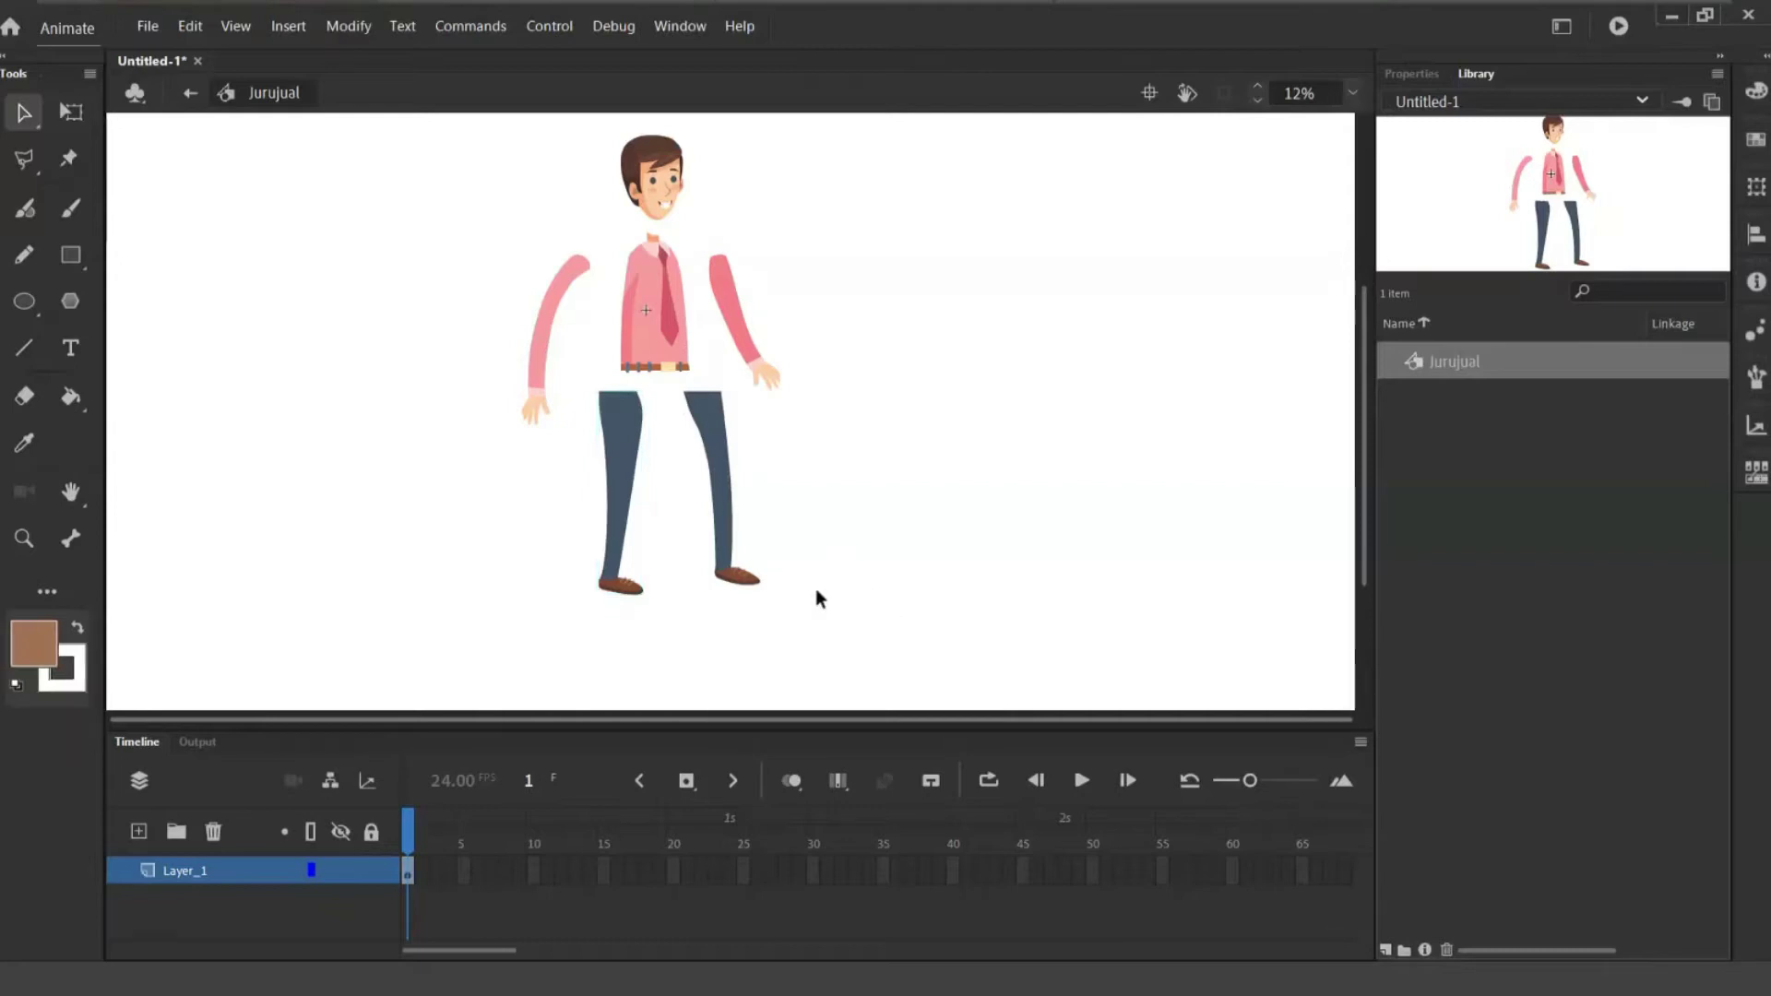
- Select all six separated body parts of the character and distribute them to individual layers
{"action": "left_click_drag", "start_coordinate": [832, 608], "coordinate": [426, 146]}
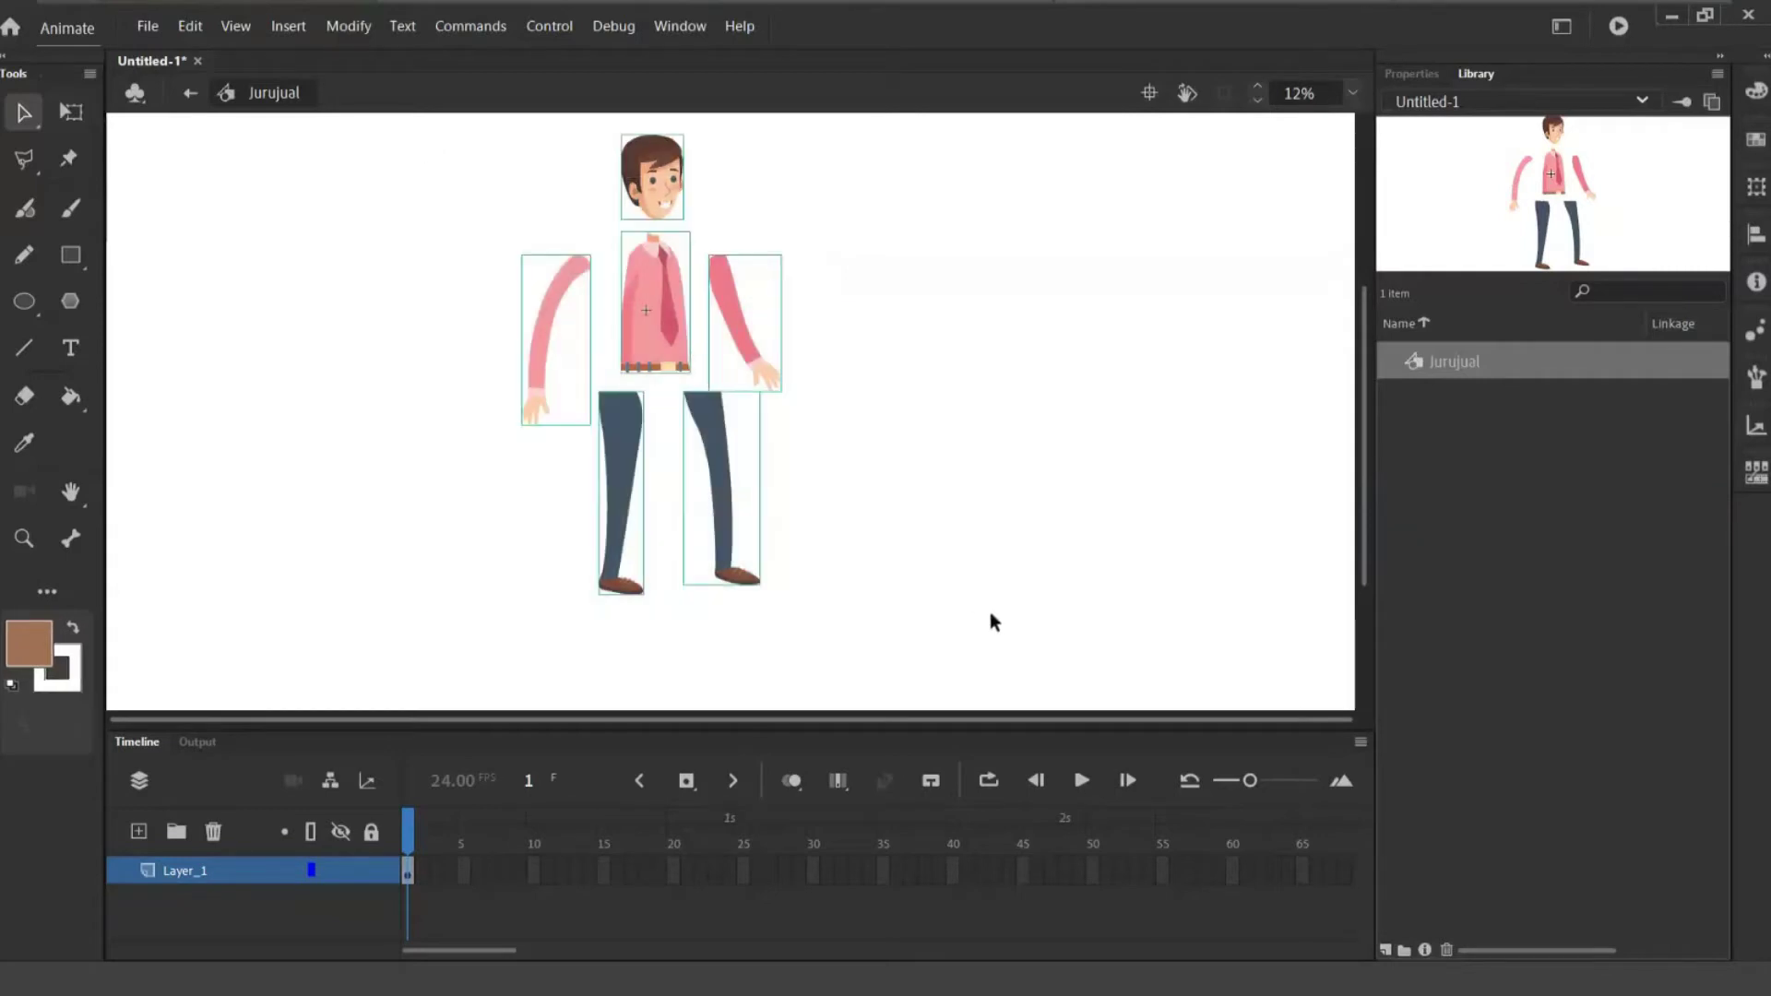
{"action": "left_click", "coordinate": [908, 609]}
{"action": "left_click_drag", "start_coordinate": [861, 635], "coordinate": [374, 139]}
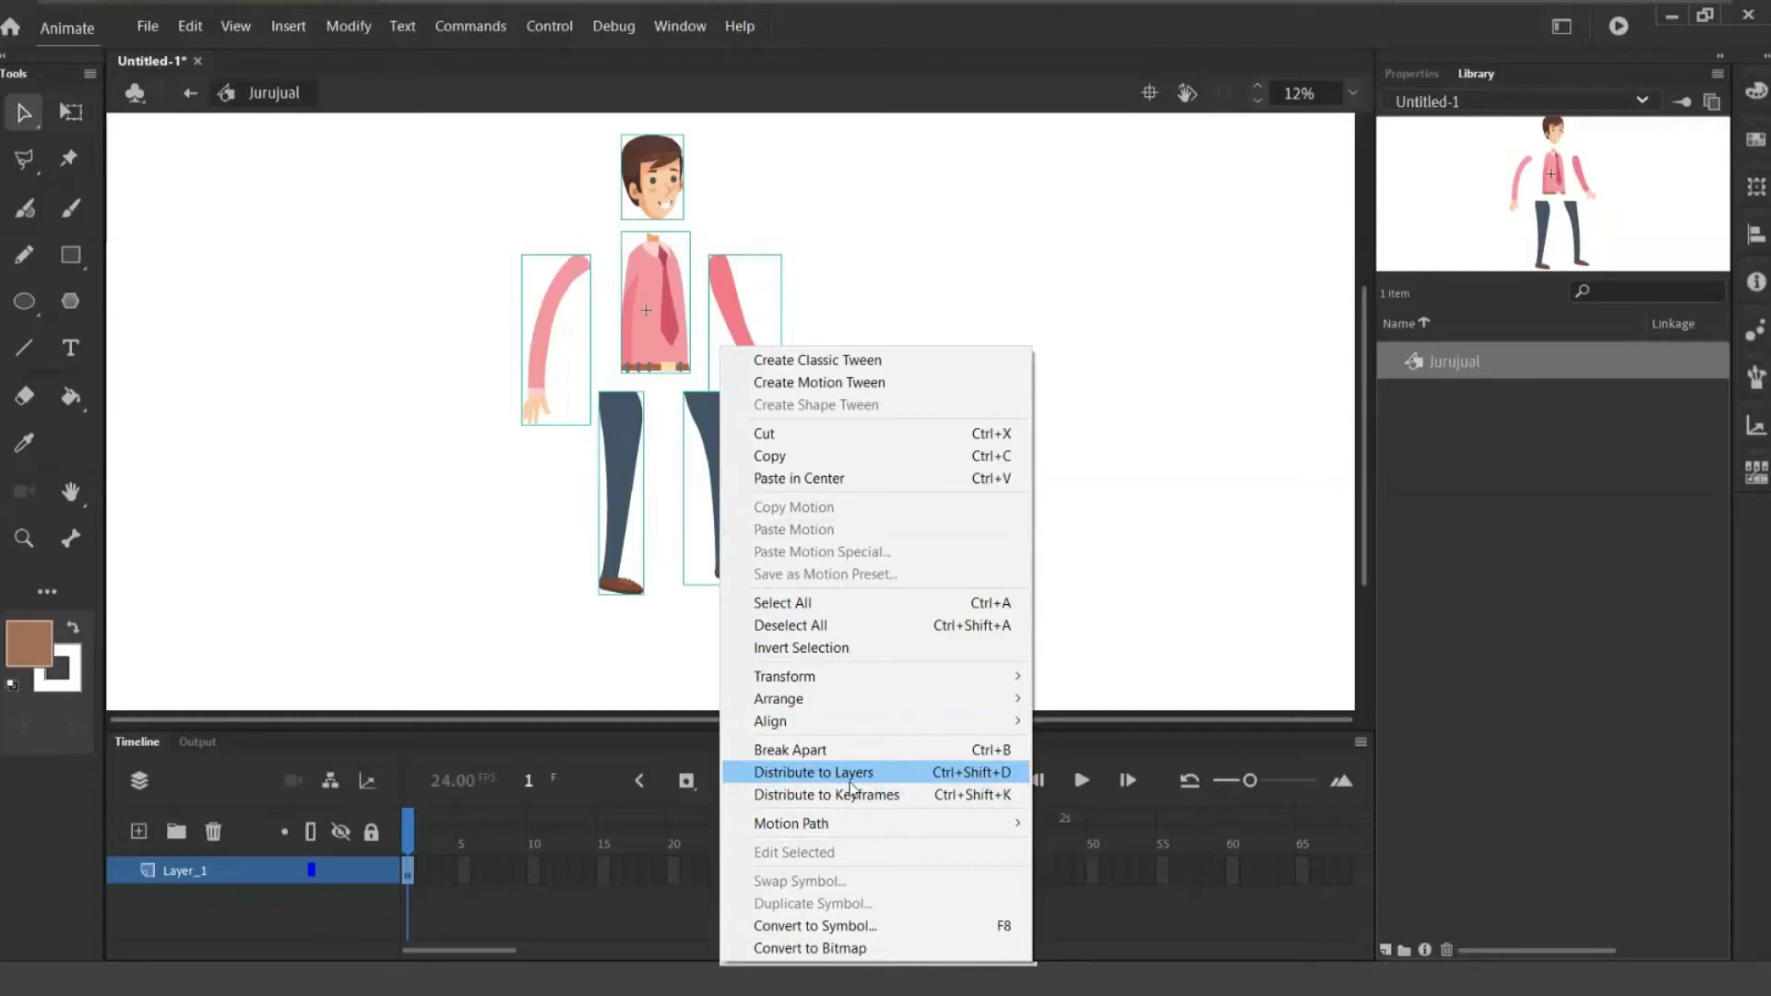
{"action": "left_click", "coordinate": [1070, 644]}
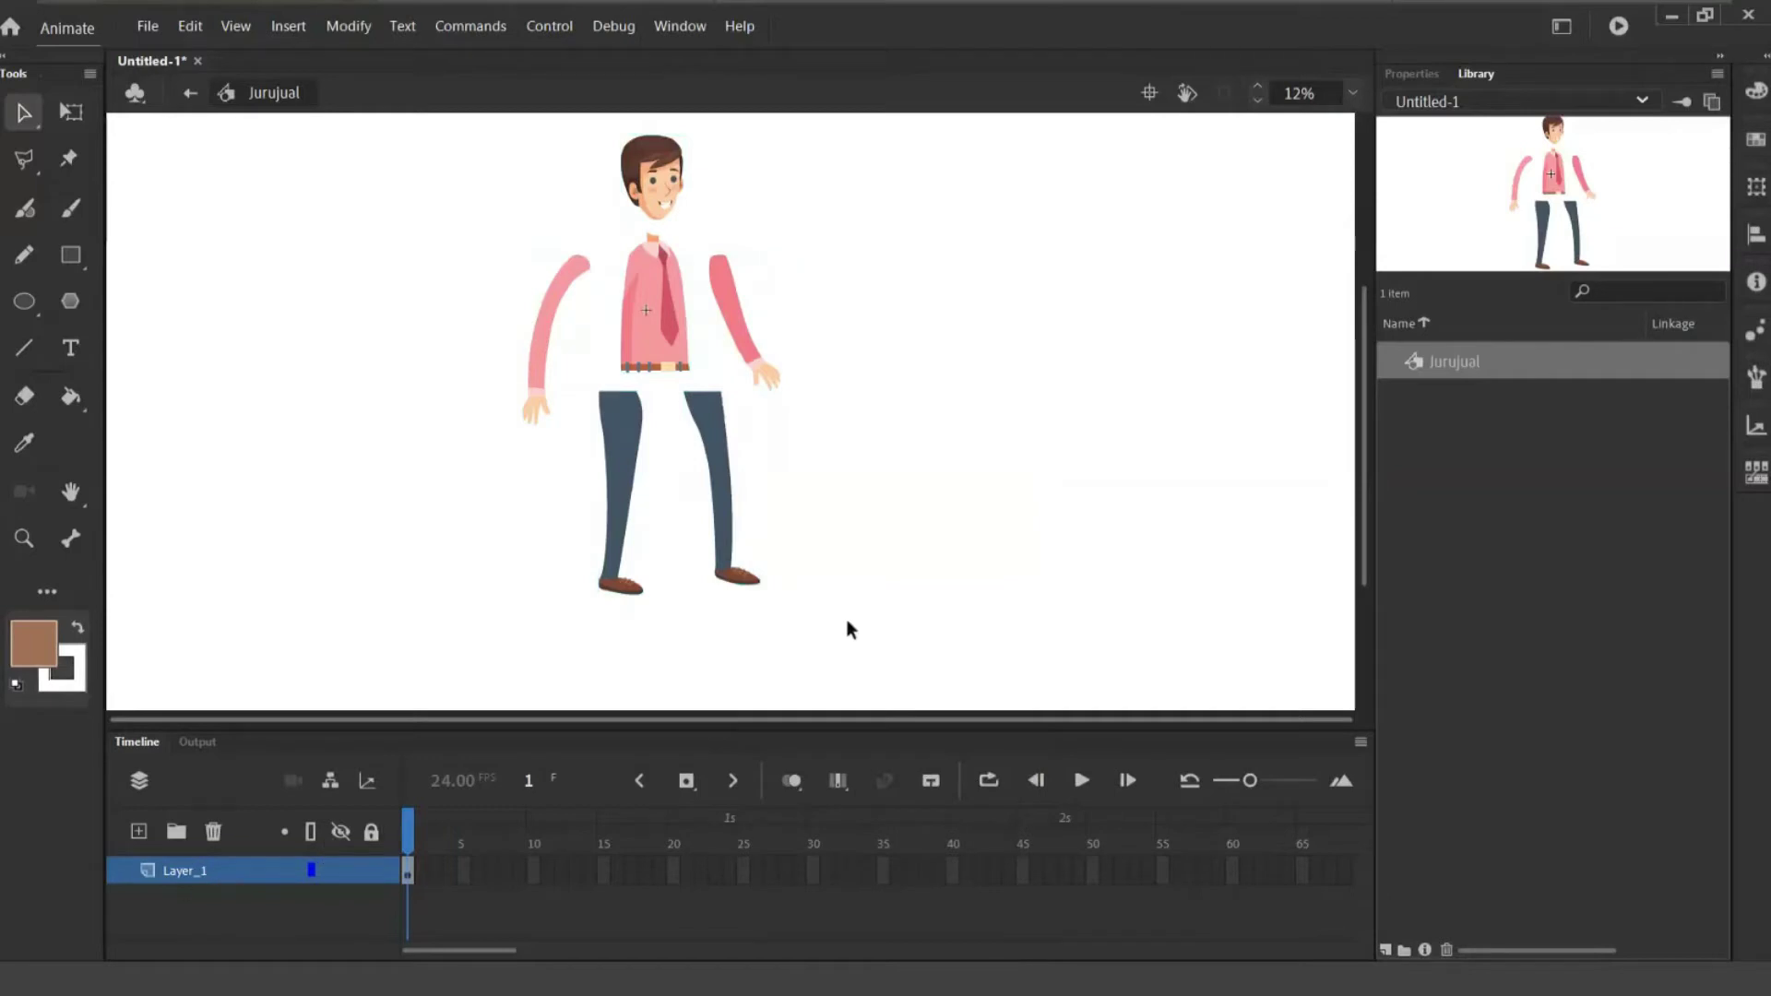
{"action": "left_click_drag", "start_coordinate": [849, 623], "coordinate": [360, 115]}
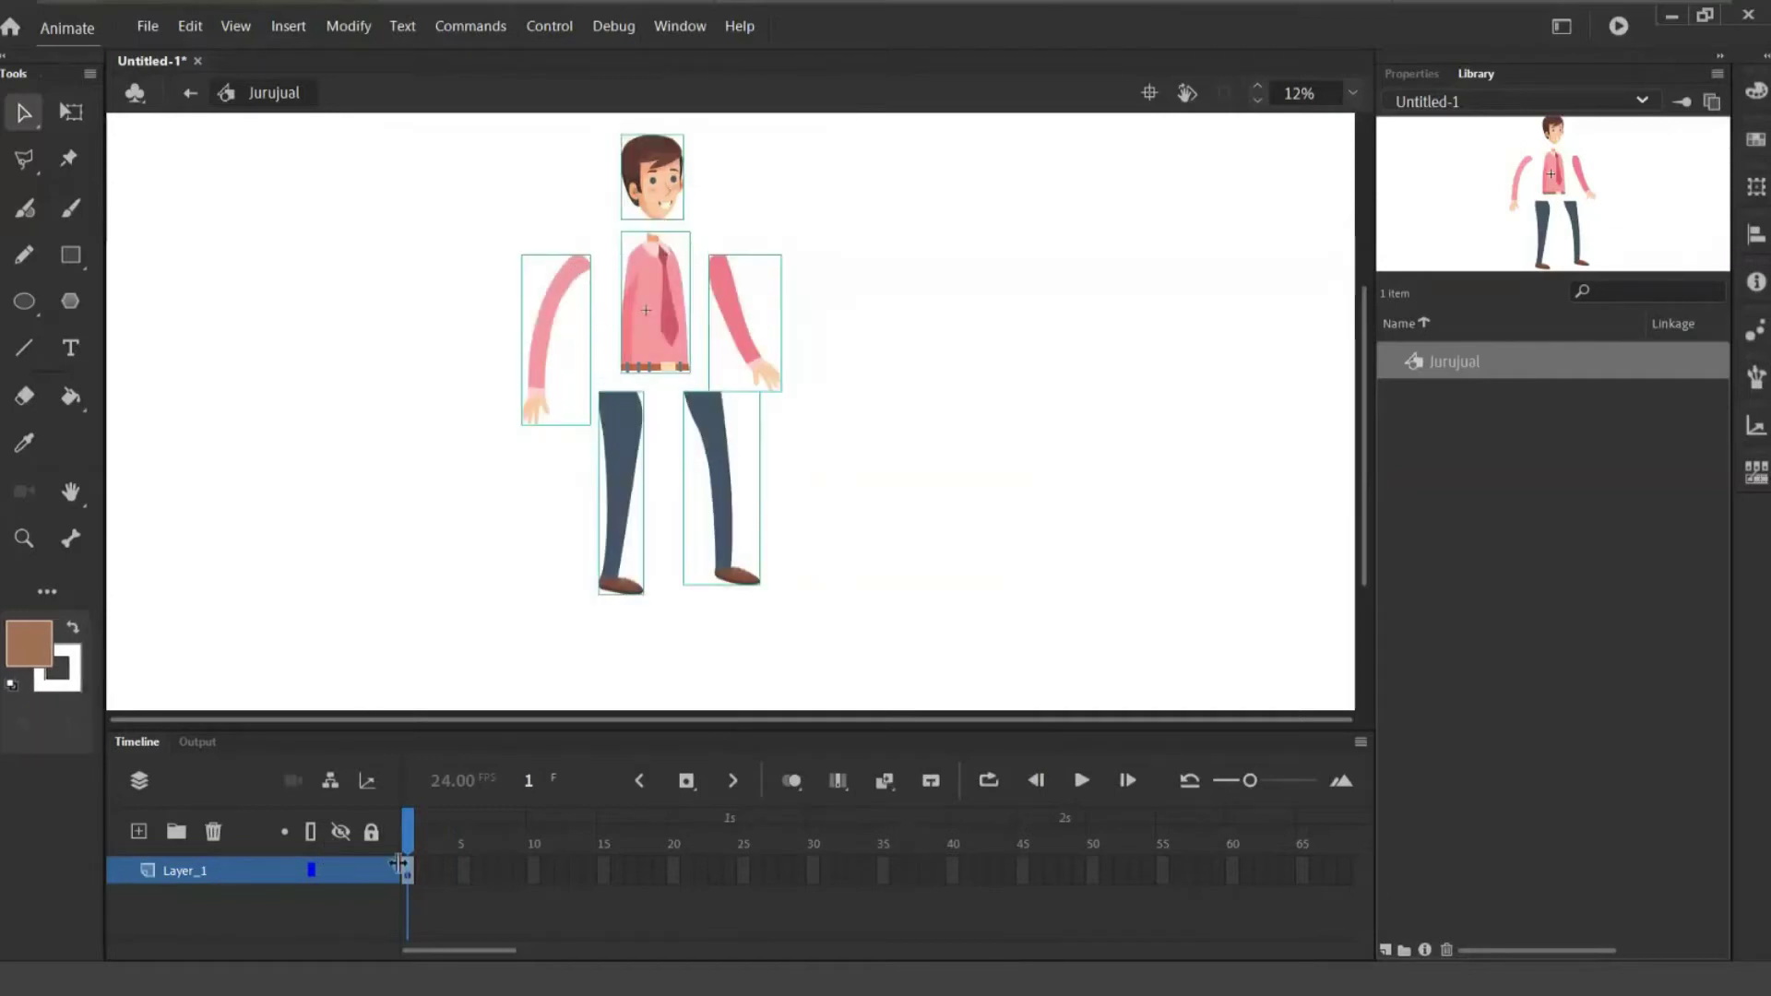
{"action": "left_click", "coordinate": [807, 647]}
{"action": "left_click_drag", "start_coordinate": [905, 645], "coordinate": [391, 141]}
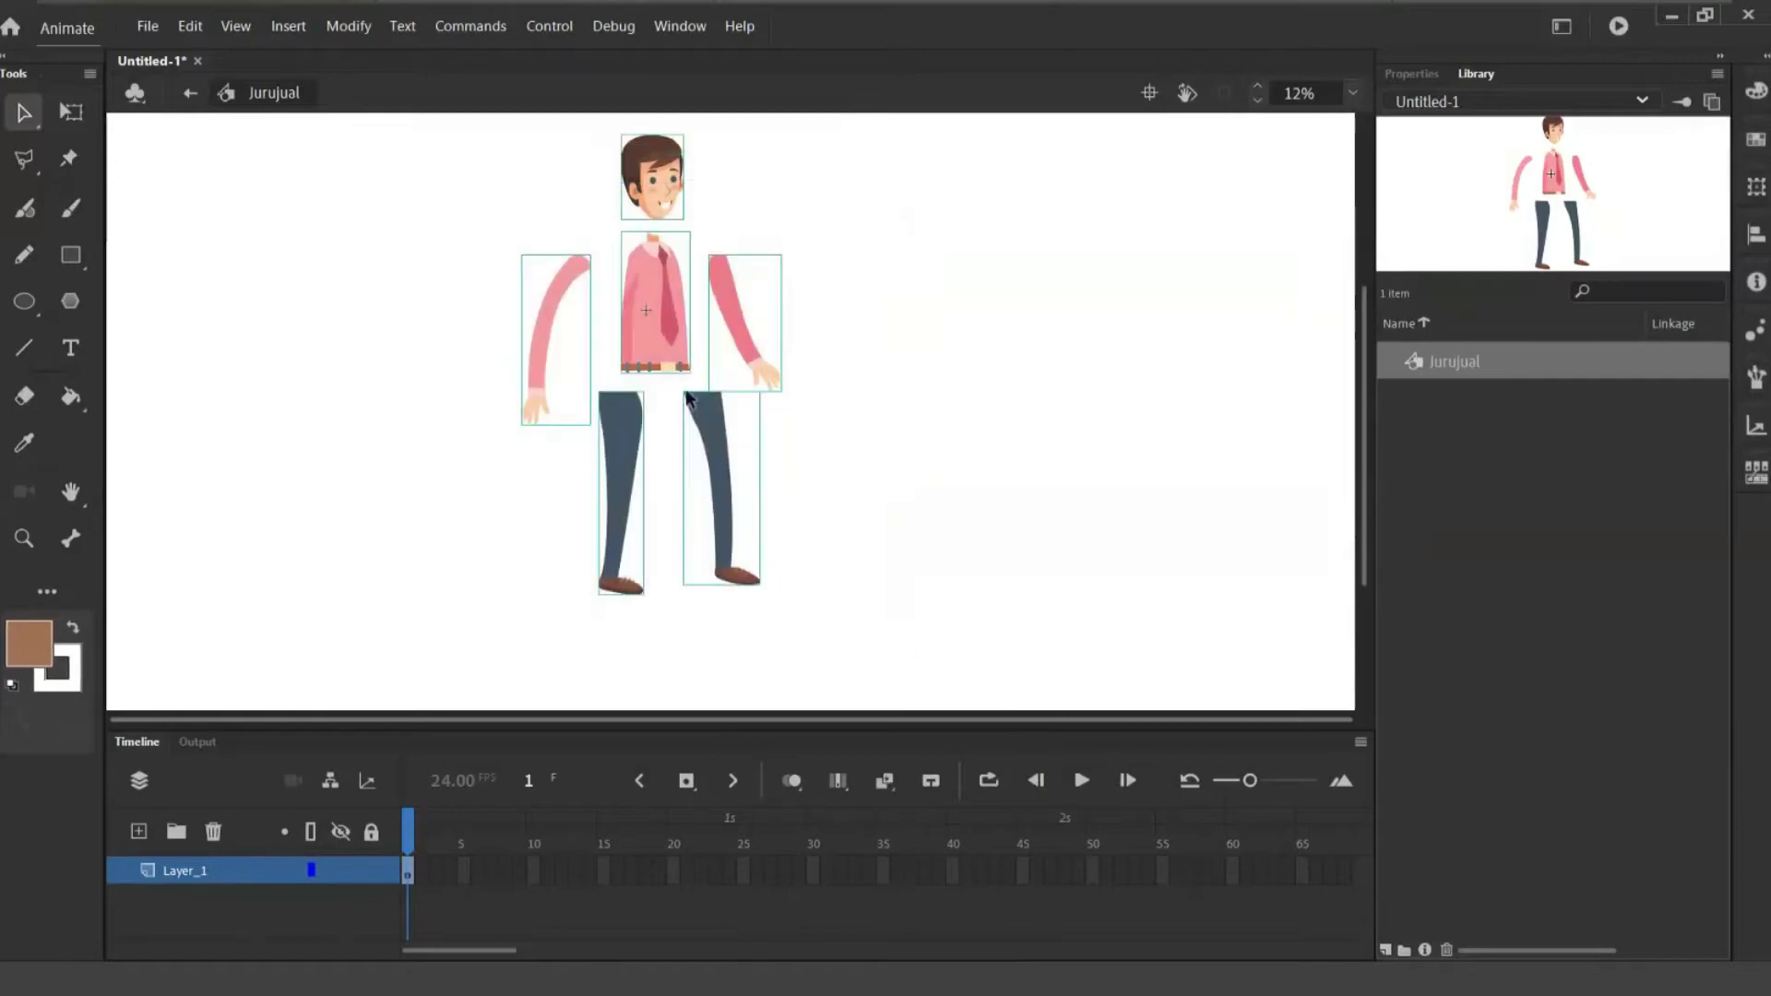
{"action": "right_click", "coordinate": [748, 340]}
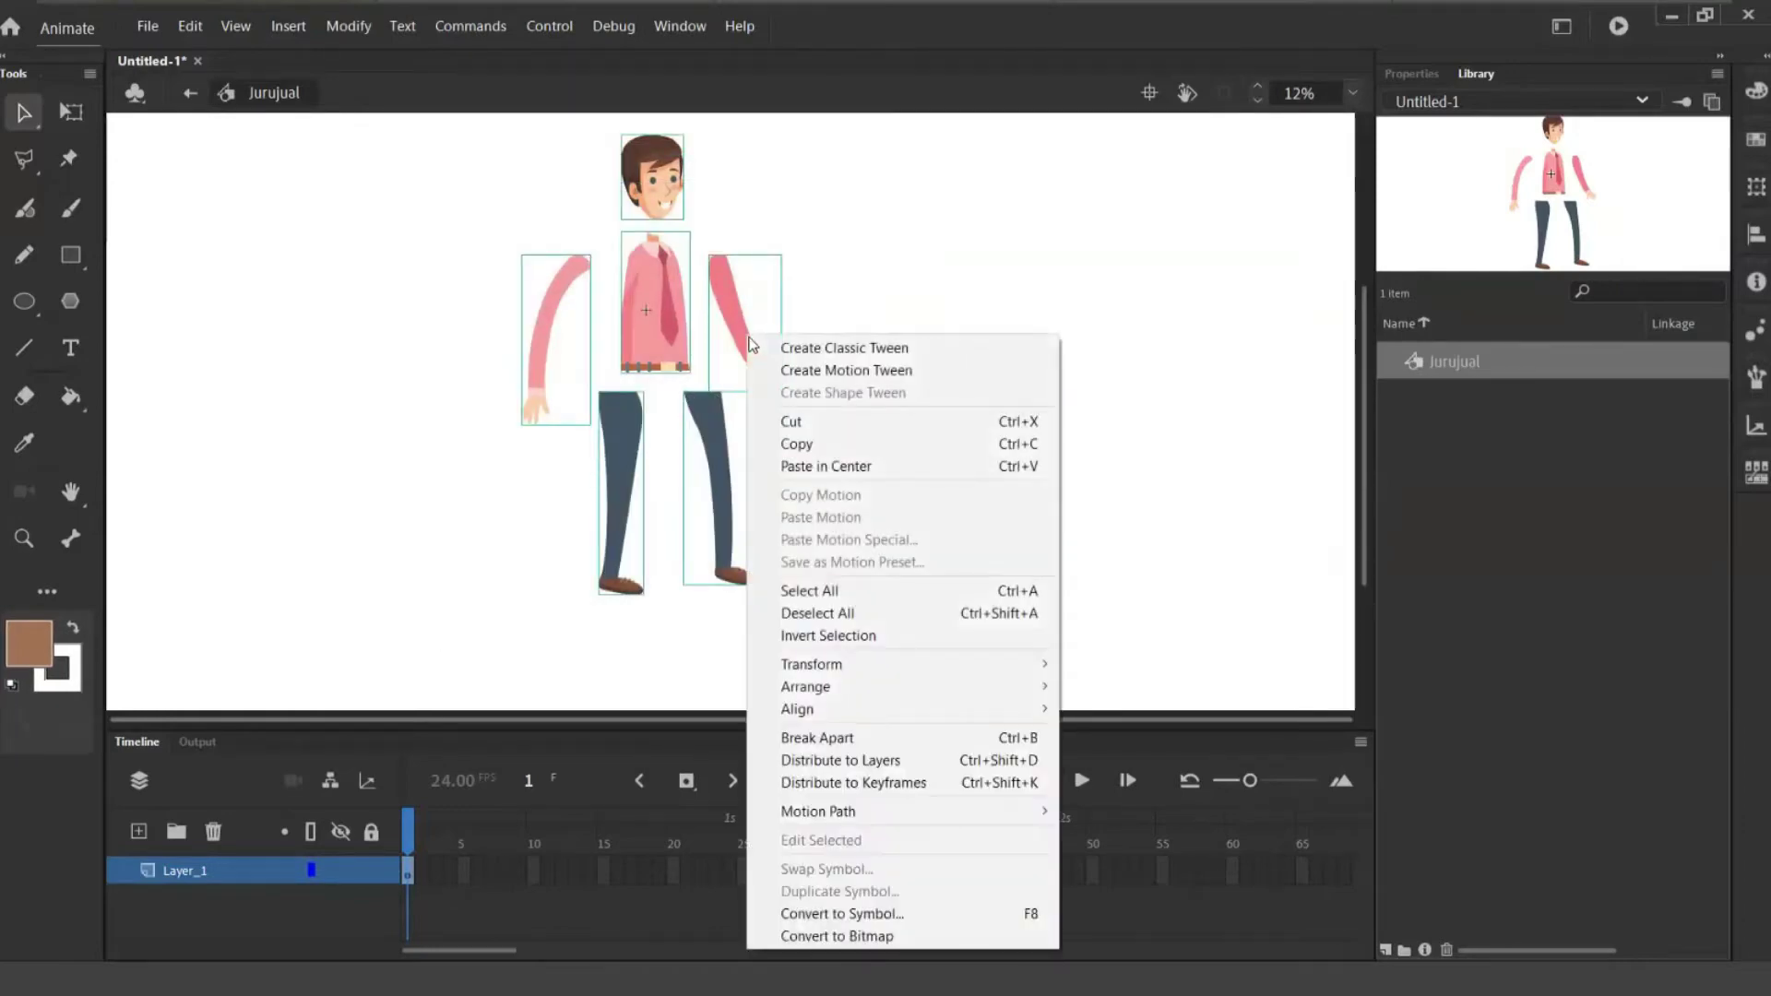
{"action": "left_click", "coordinate": [903, 766]}
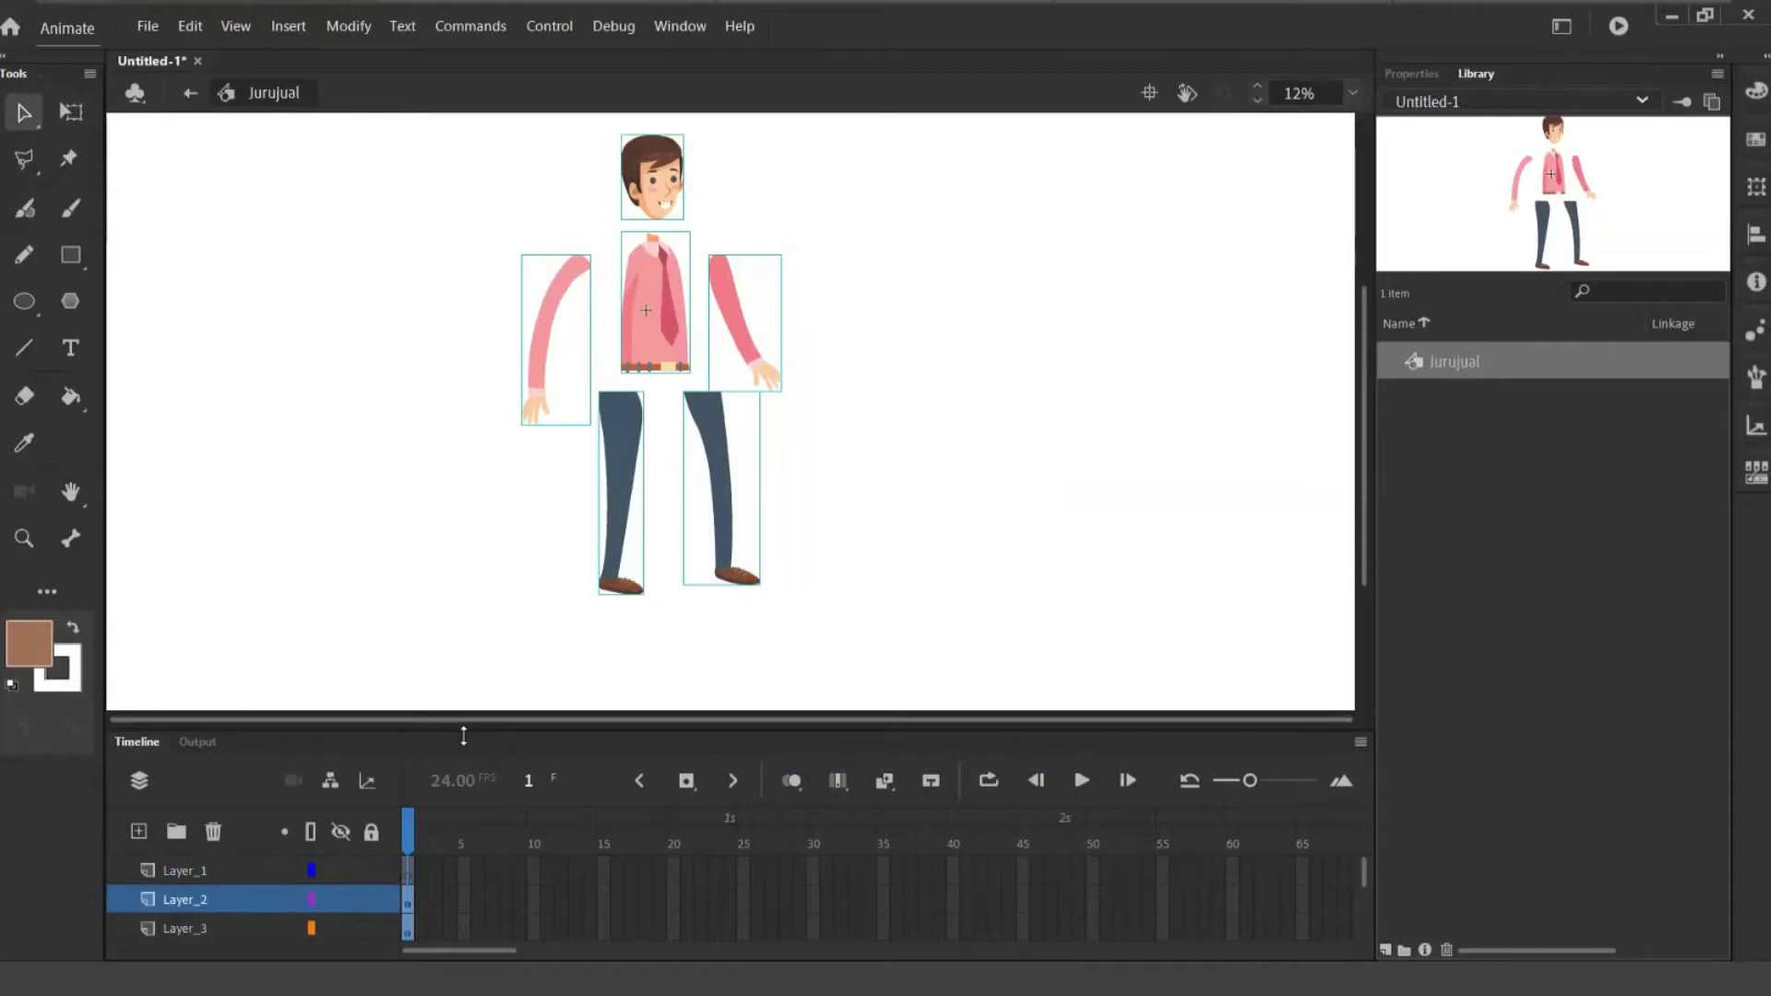
- Enlarge the timeline area and check which body part each layer from Layer_2 to Layer_7 holds
{"action": "left_click_drag", "start_coordinate": [463, 735], "coordinate": [463, 619]}
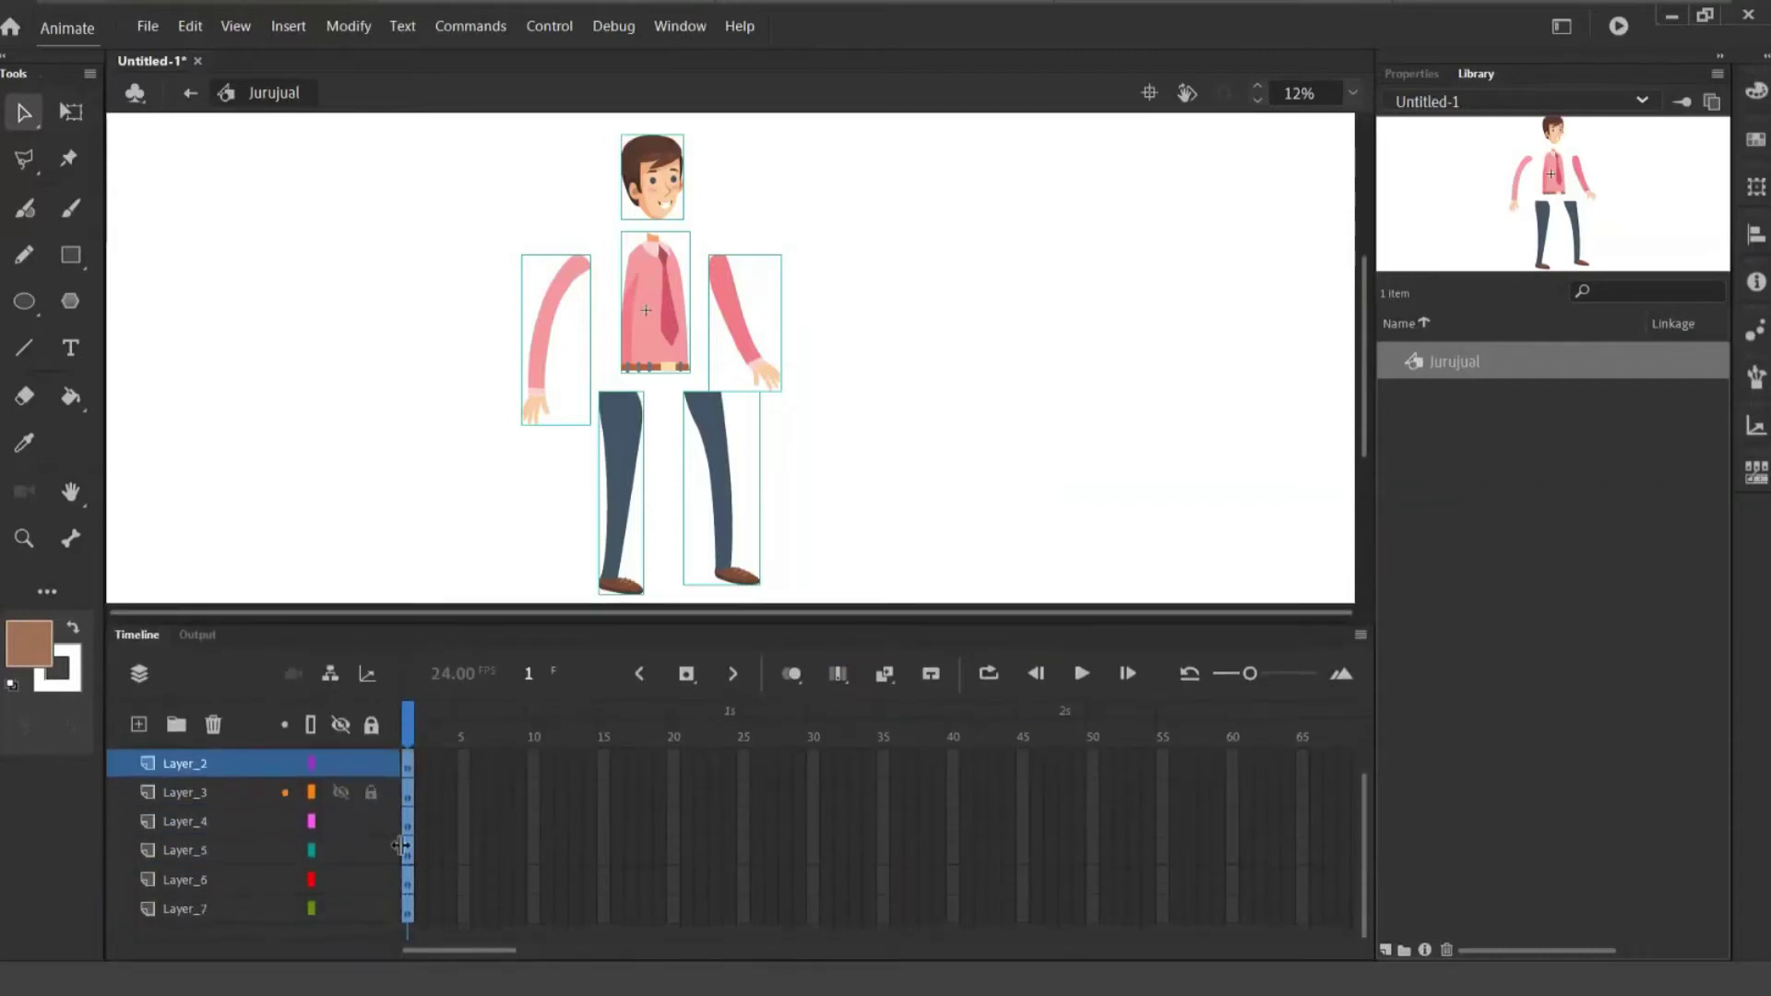
{"action": "scroll", "coordinate": [399, 845], "scroll_direction": "up", "scroll_amount": 1}
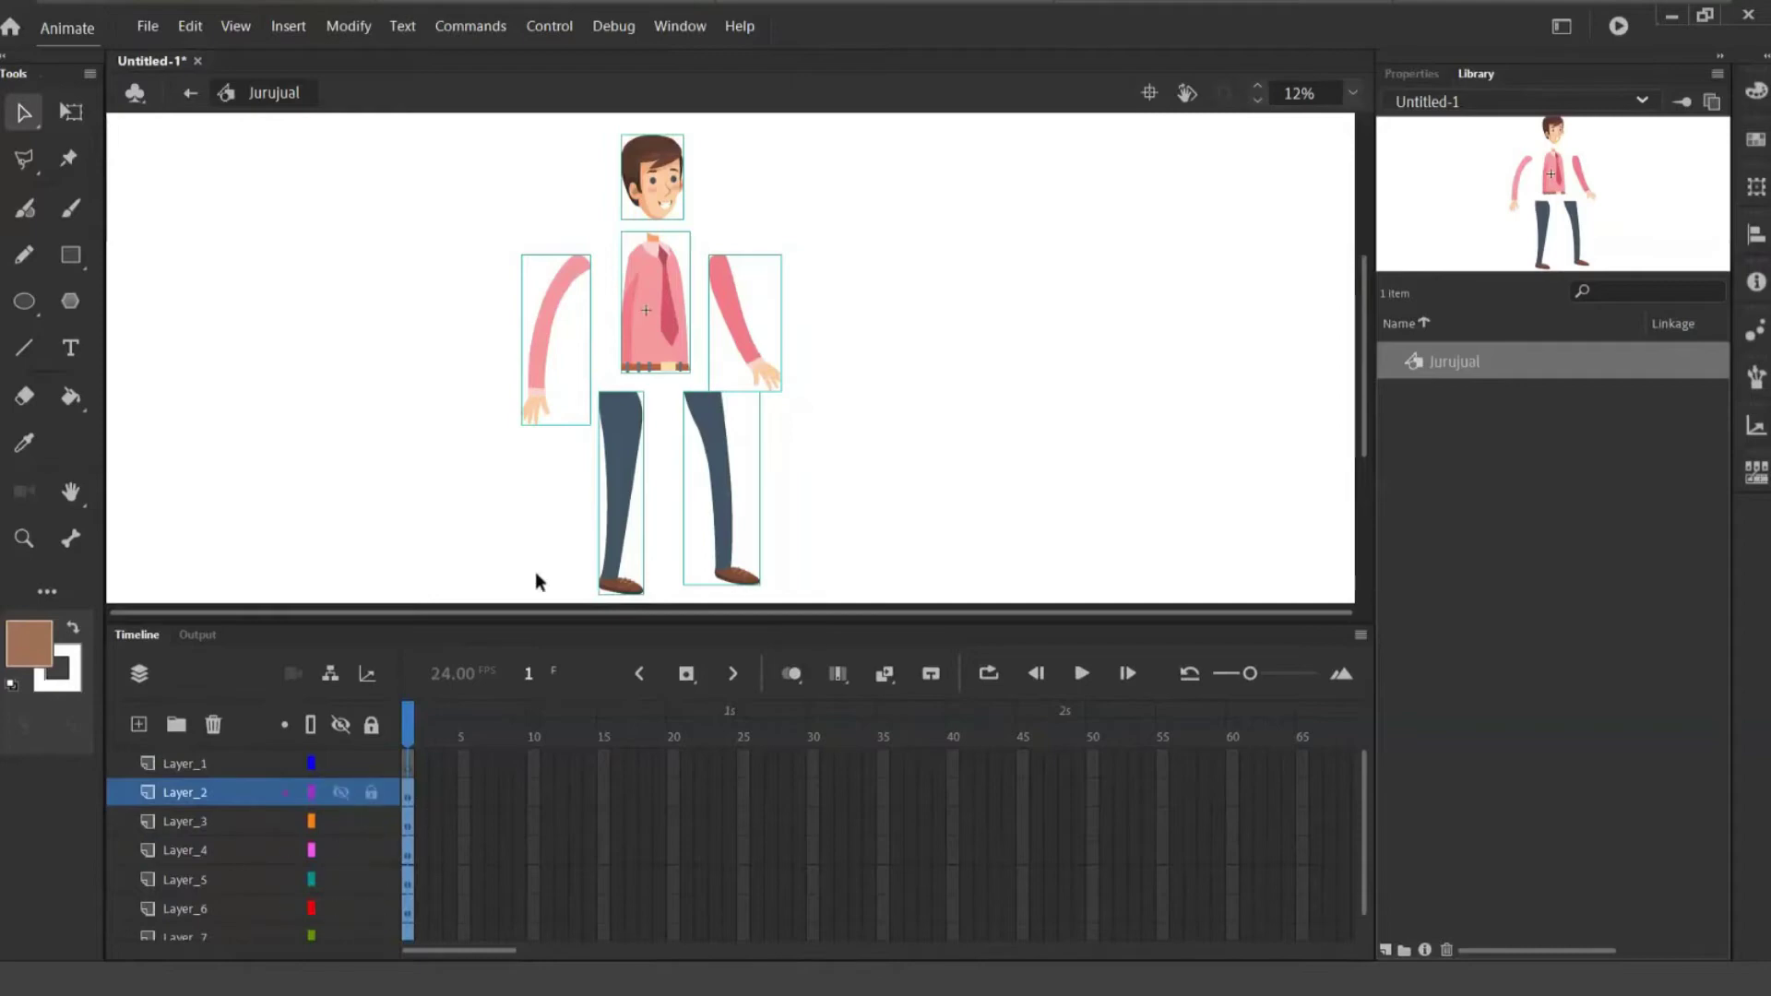
{"action": "left_click", "coordinate": [408, 820]}
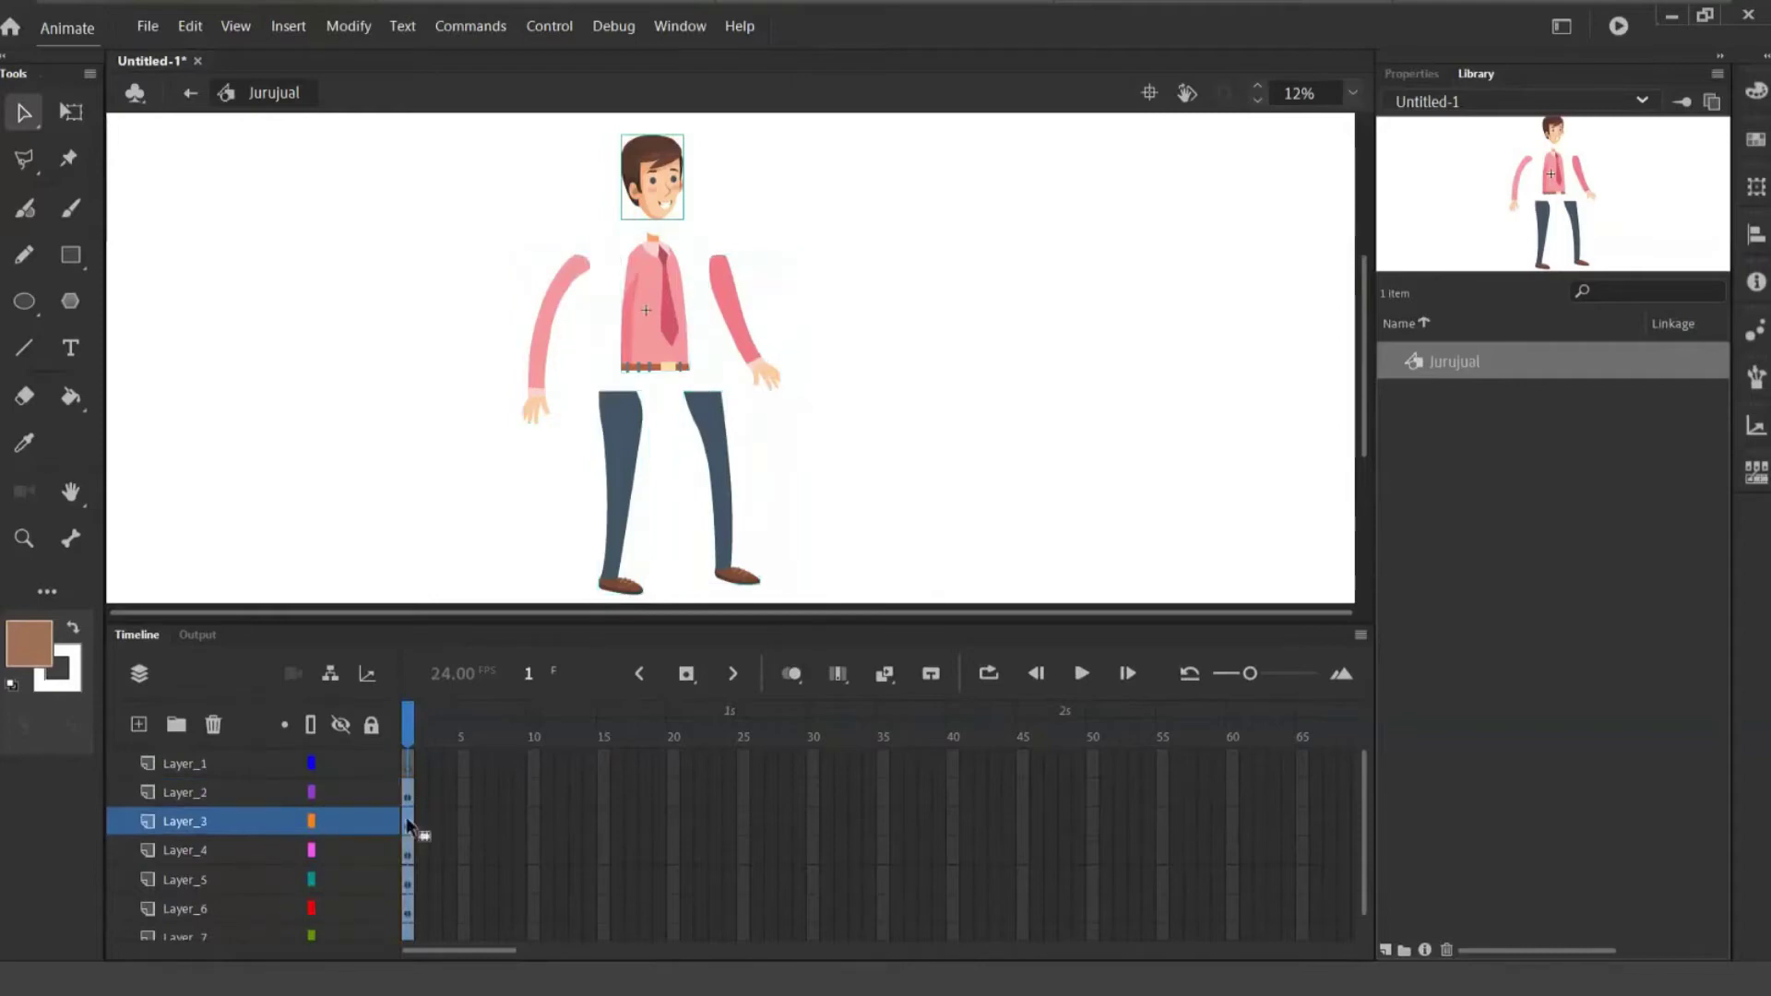
{"action": "left_click", "coordinate": [407, 795]}
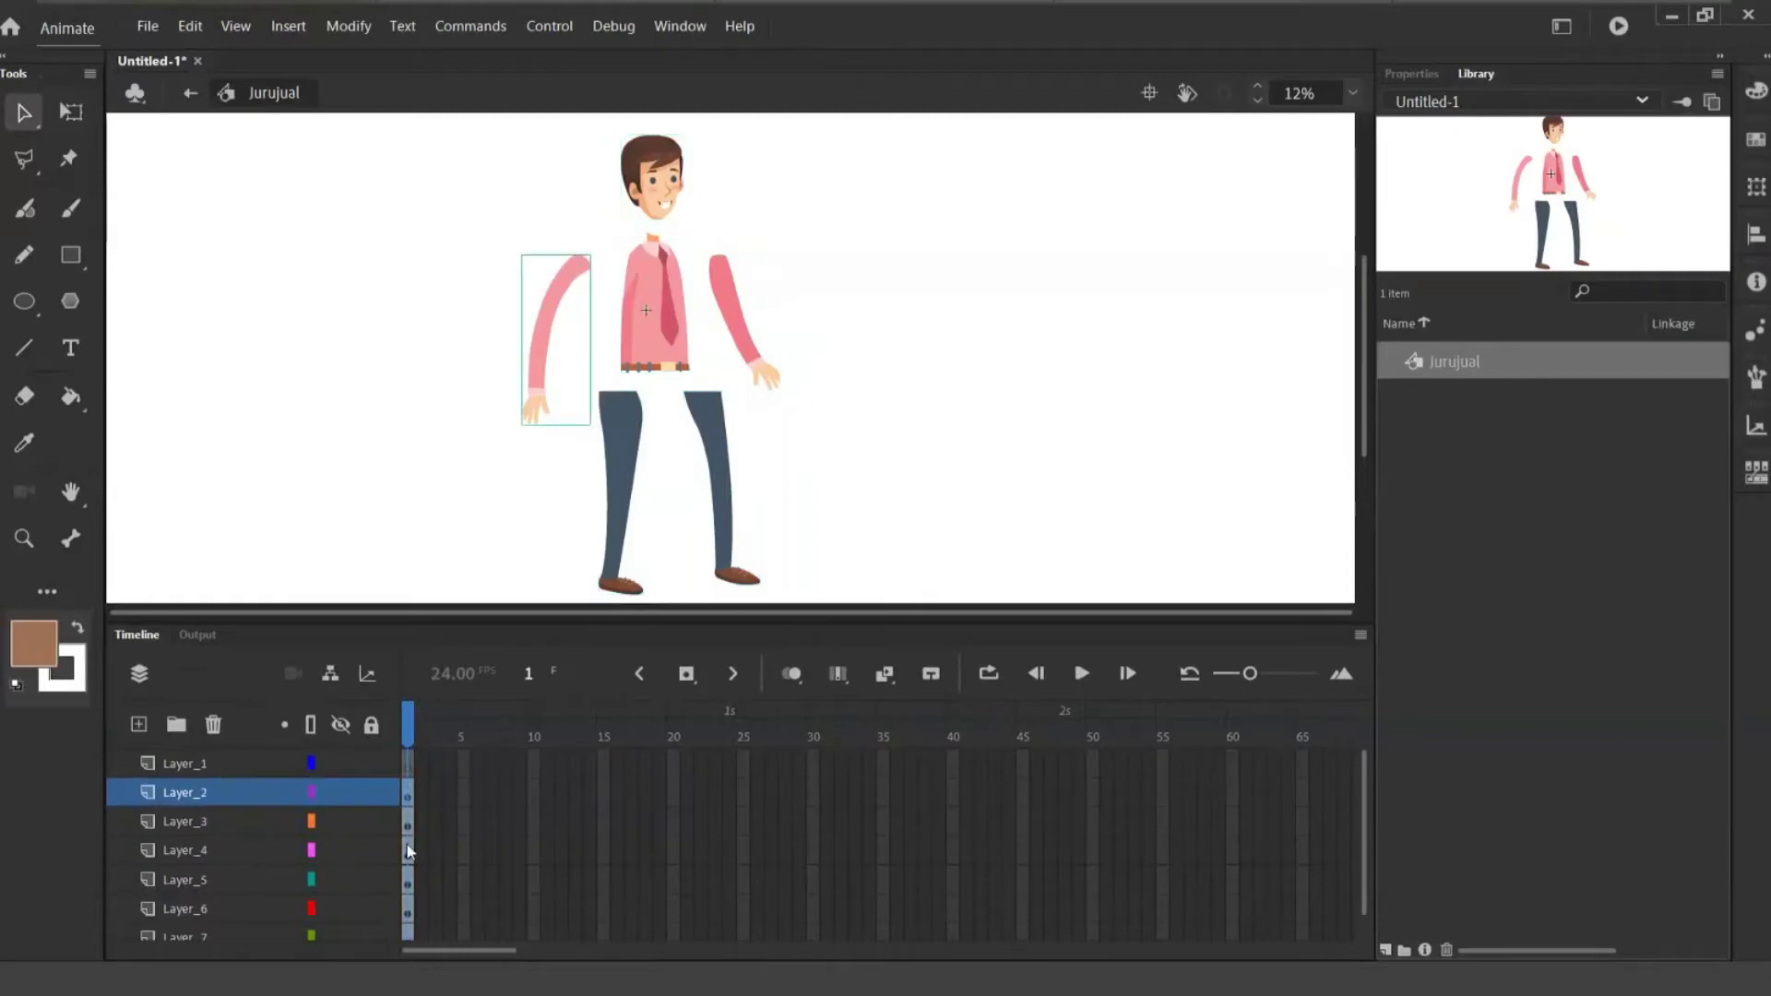
{"action": "left_click", "coordinate": [408, 851]}
{"action": "left_click", "coordinate": [408, 881]}
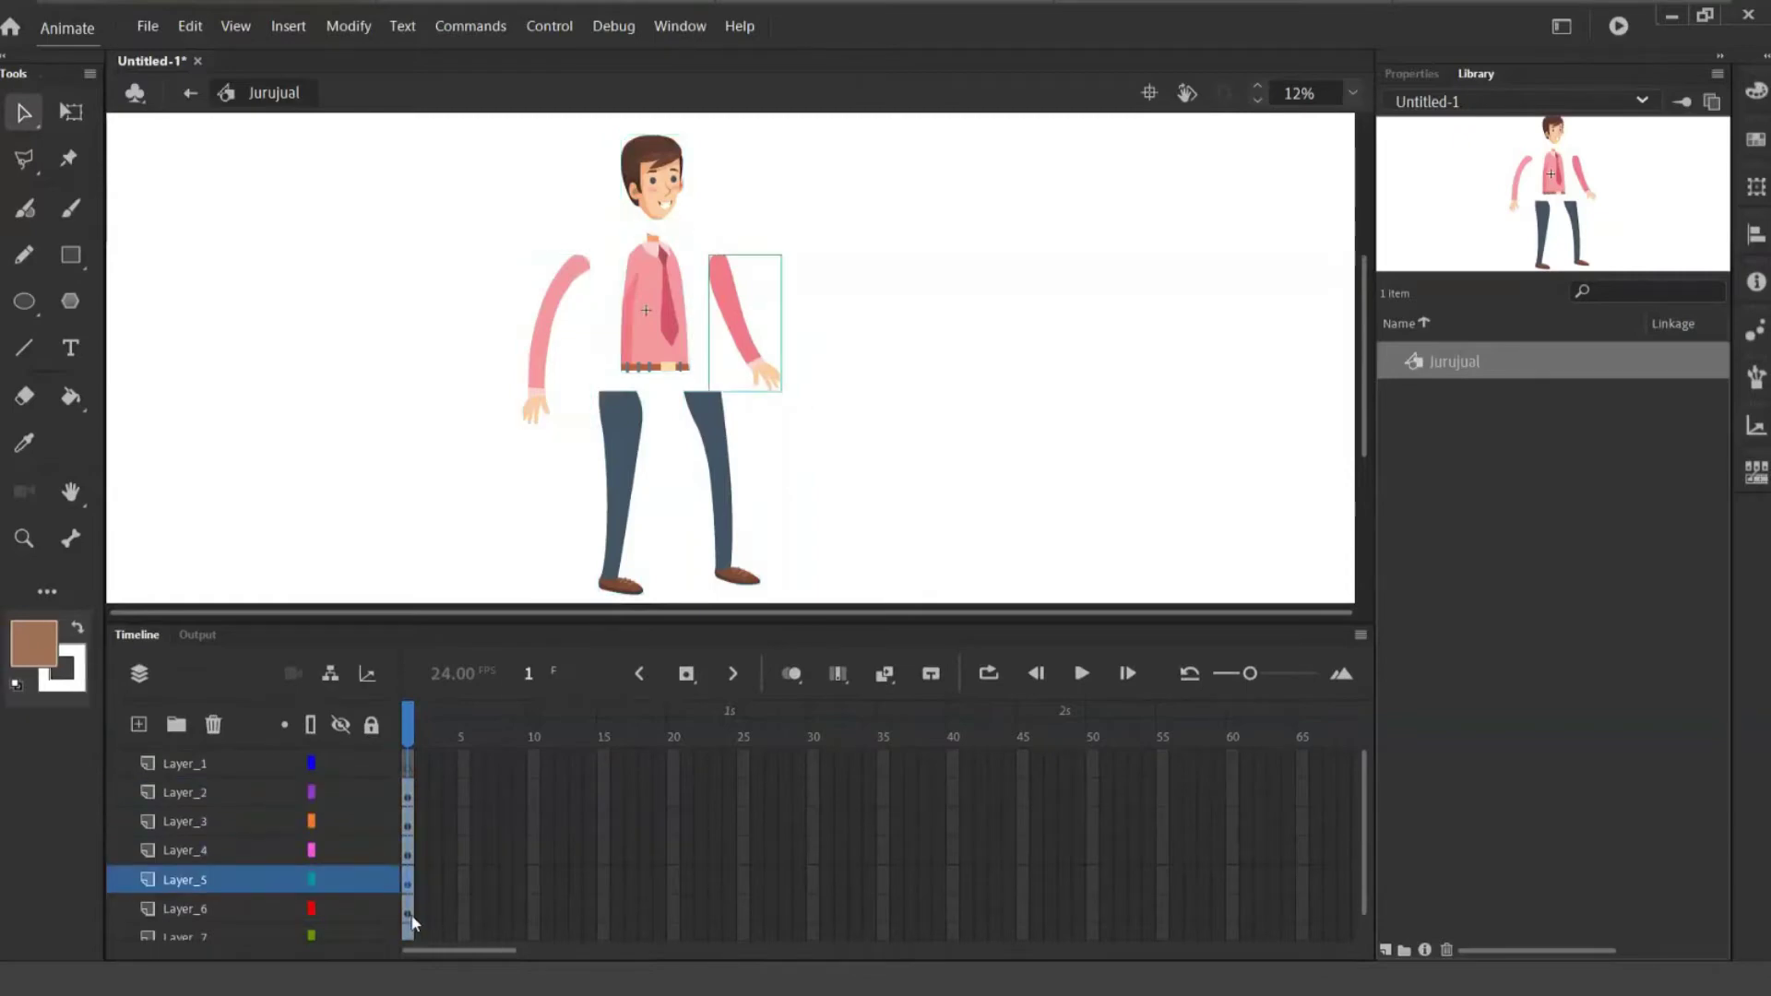
{"action": "left_click", "coordinate": [408, 910]}
{"action": "left_click", "coordinate": [408, 936]}
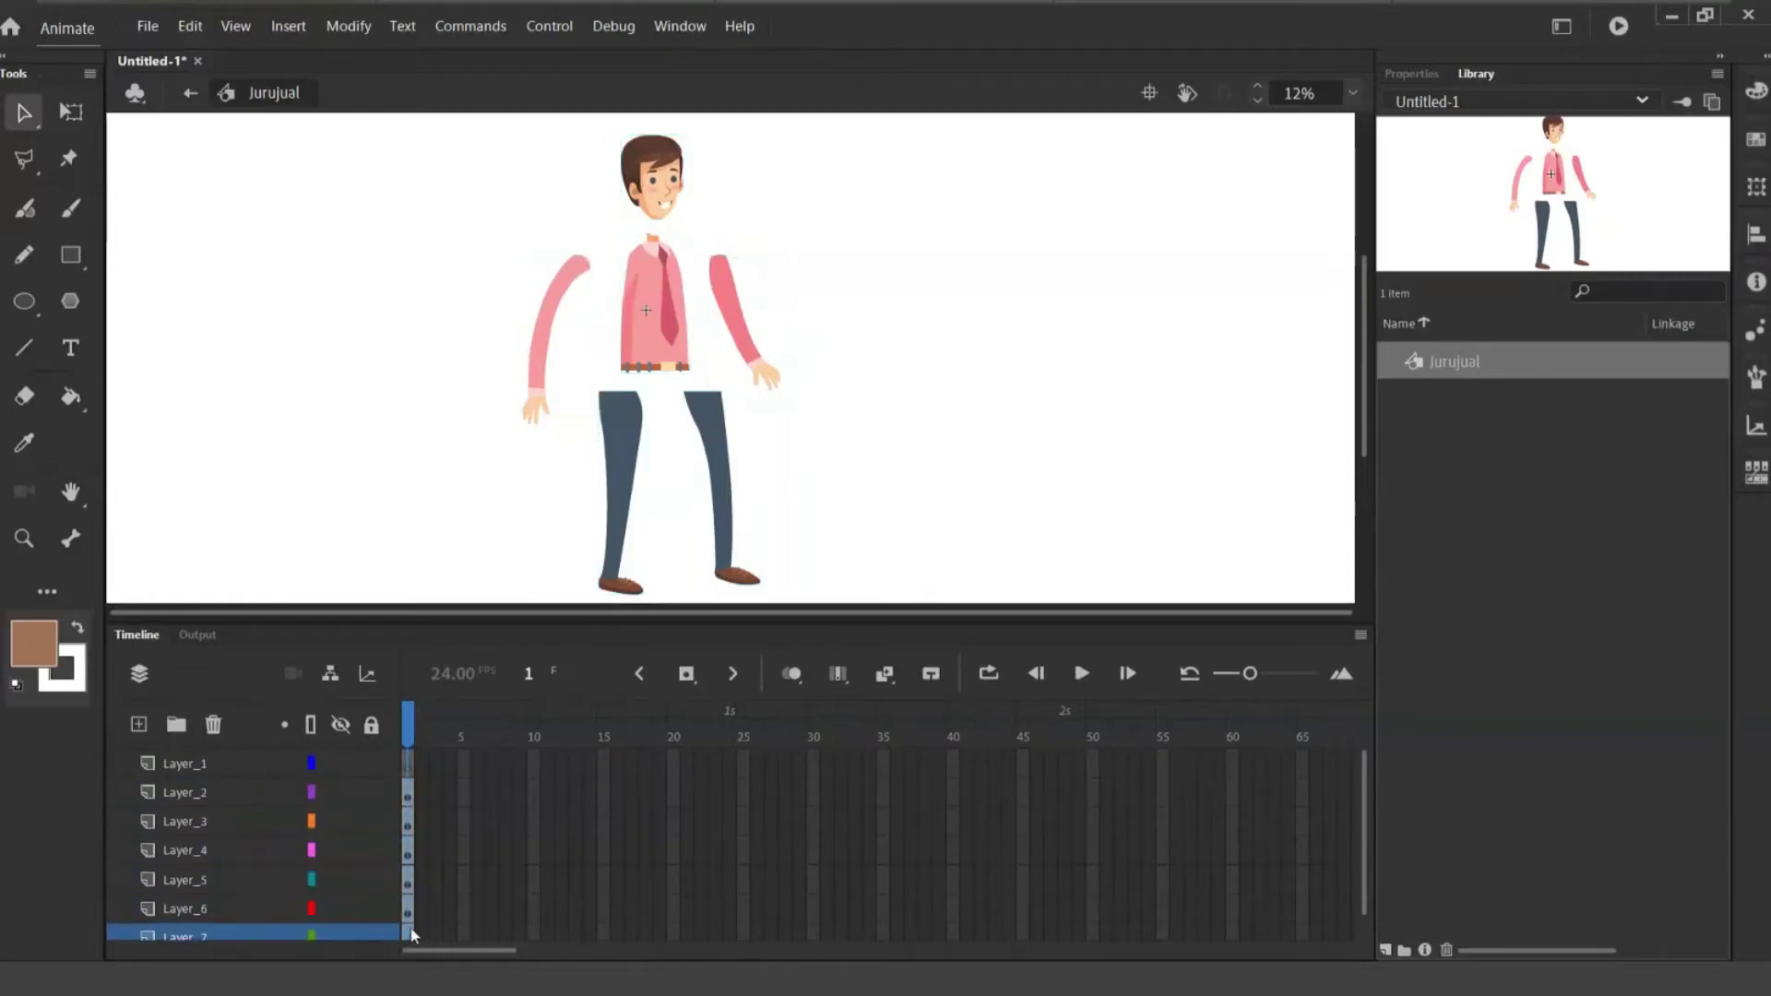
{"action": "left_click", "coordinate": [185, 794]}
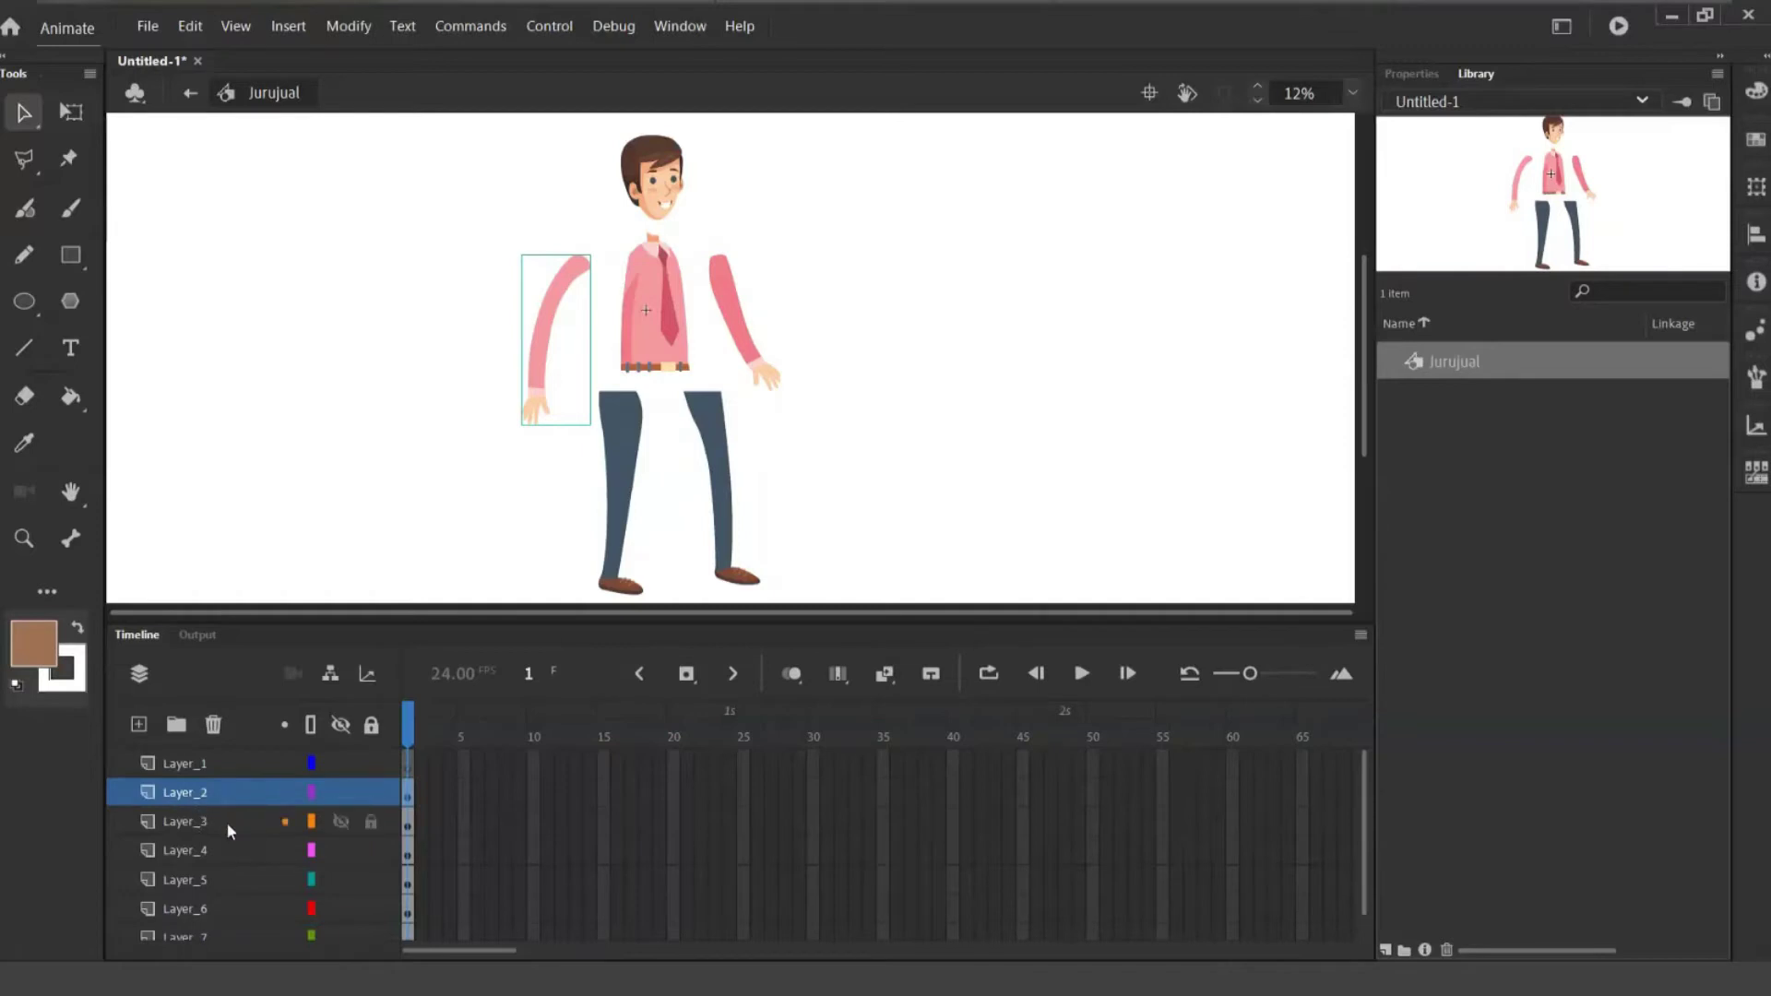
{"action": "left_click", "coordinate": [407, 825]}
{"action": "left_click", "coordinate": [408, 848]}
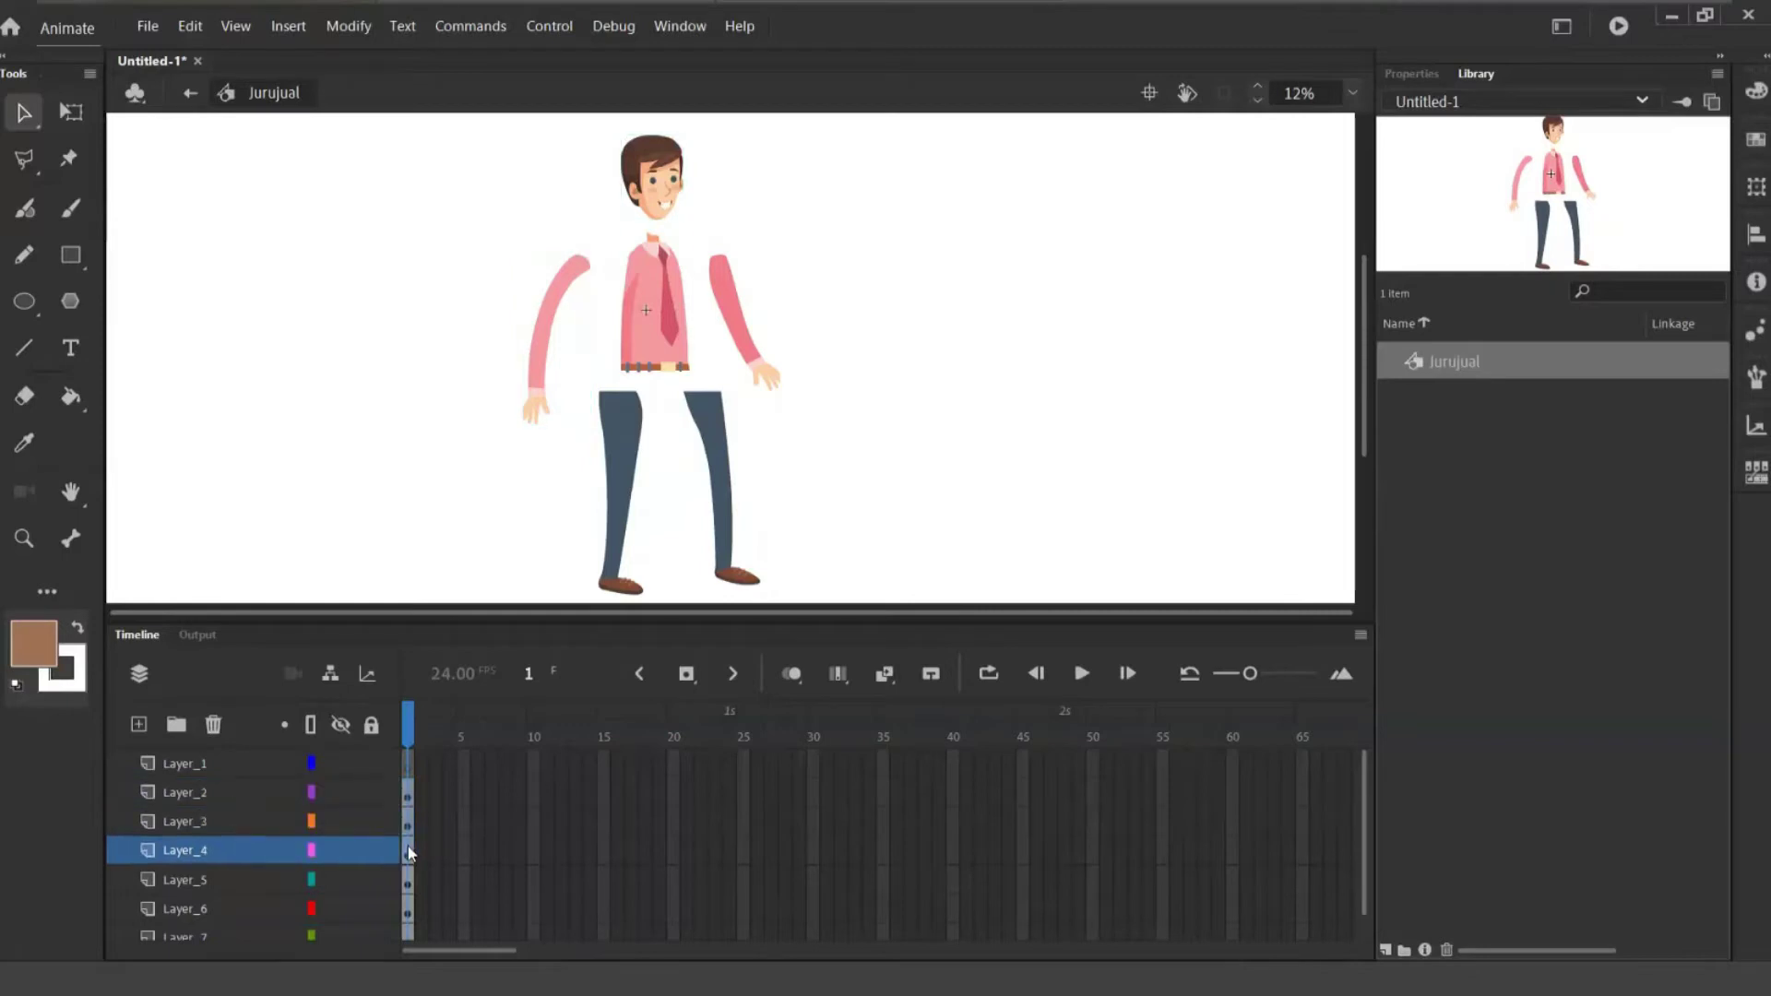
{"action": "left_click", "coordinate": [408, 881]}
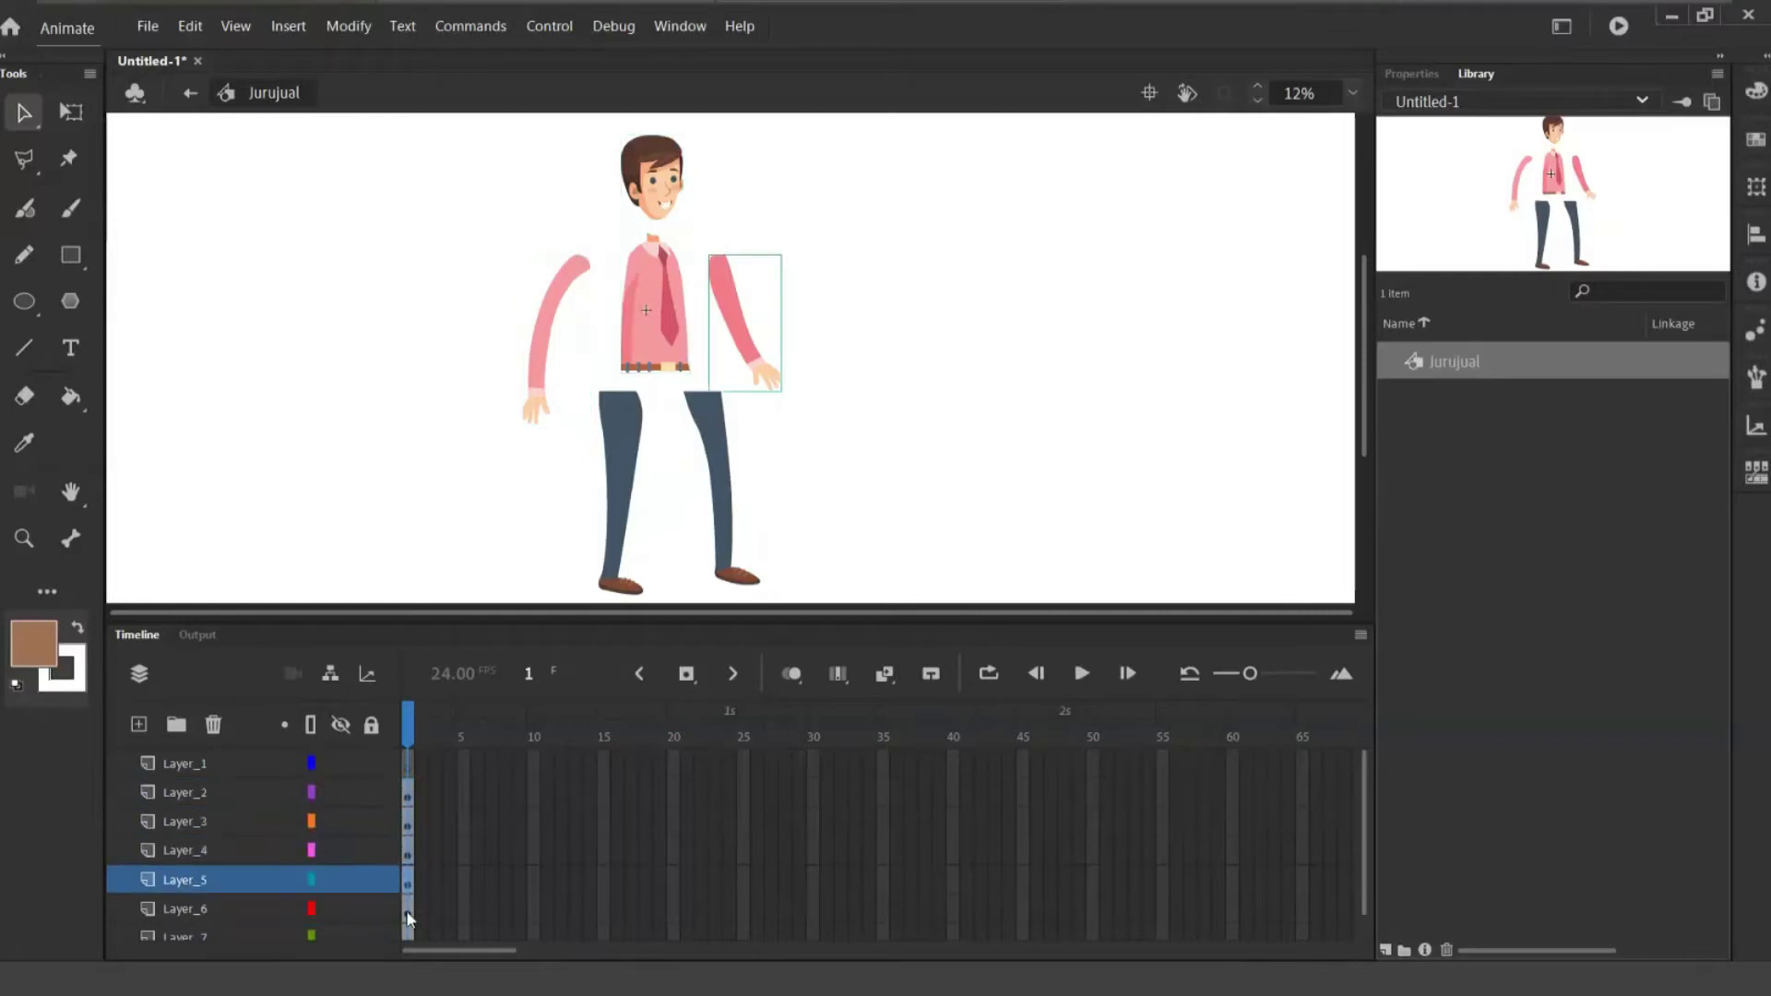
{"action": "left_click", "coordinate": [407, 909]}
{"action": "left_click", "coordinate": [408, 936]}
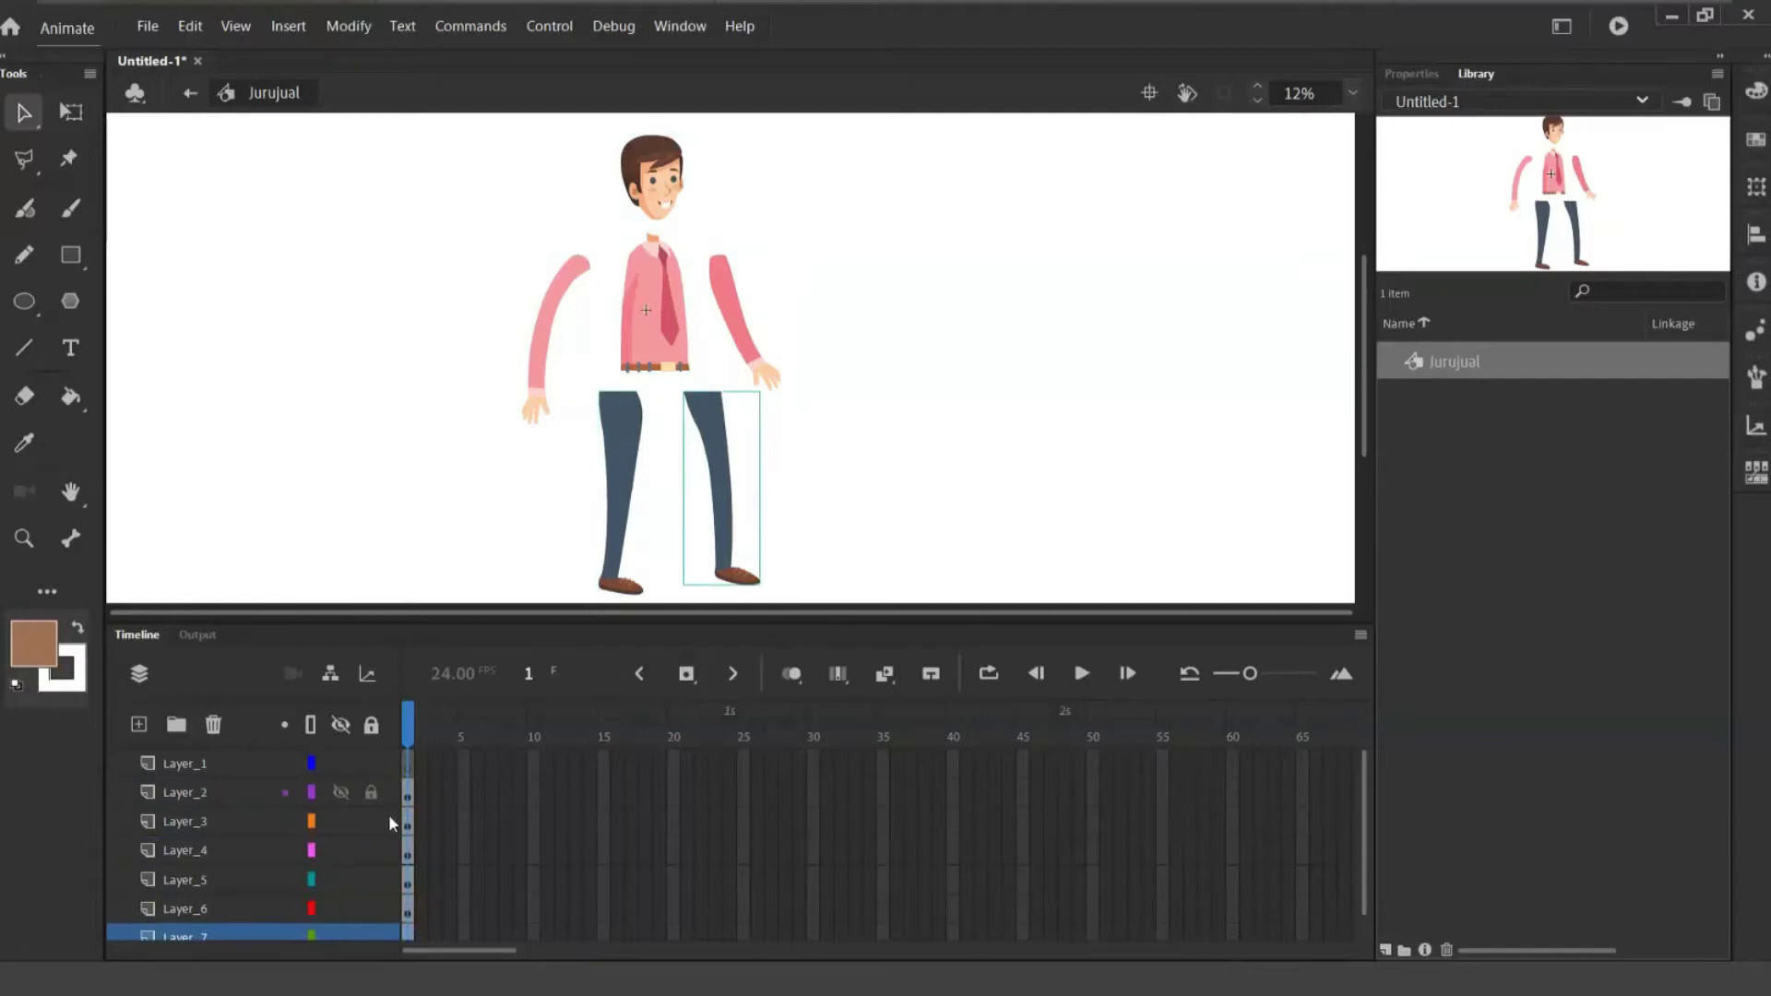
- Rename Layer_2, holding the character's right arm, to tangan_kanan and Layer_3, holding the head, to kepala
{"action": "left_click", "coordinate": [199, 791]}
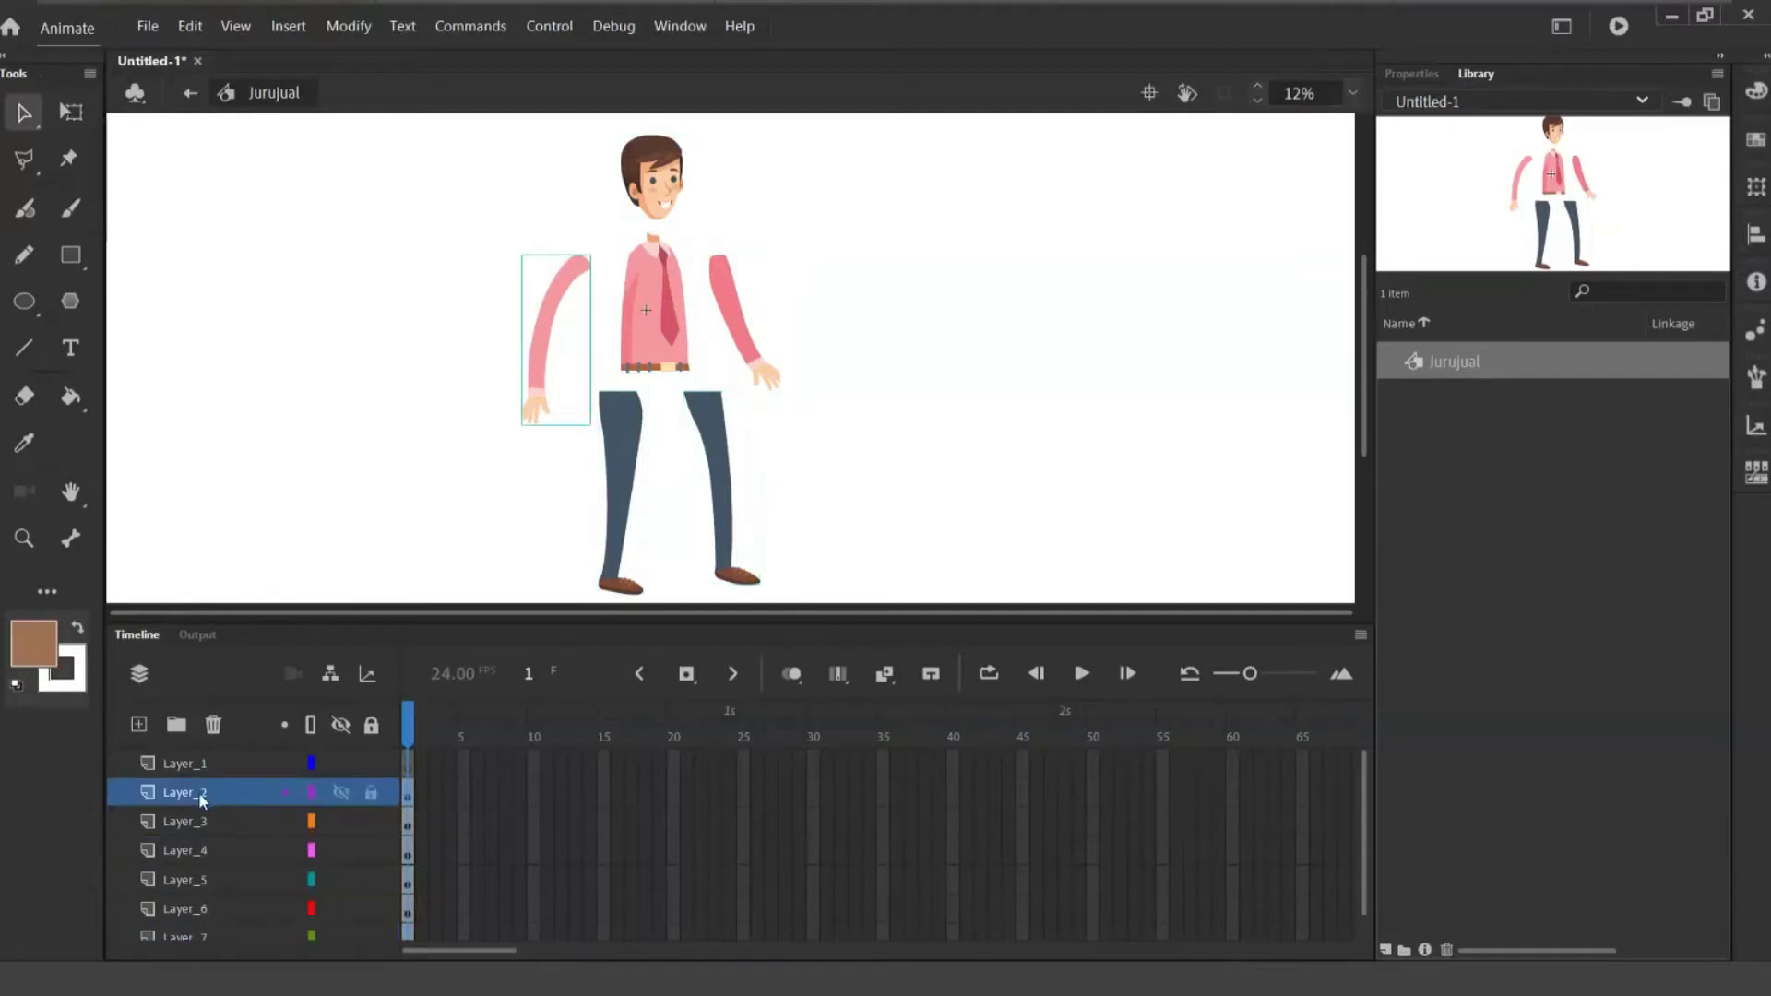
{"action": "double_click", "coordinate": [197, 791]}
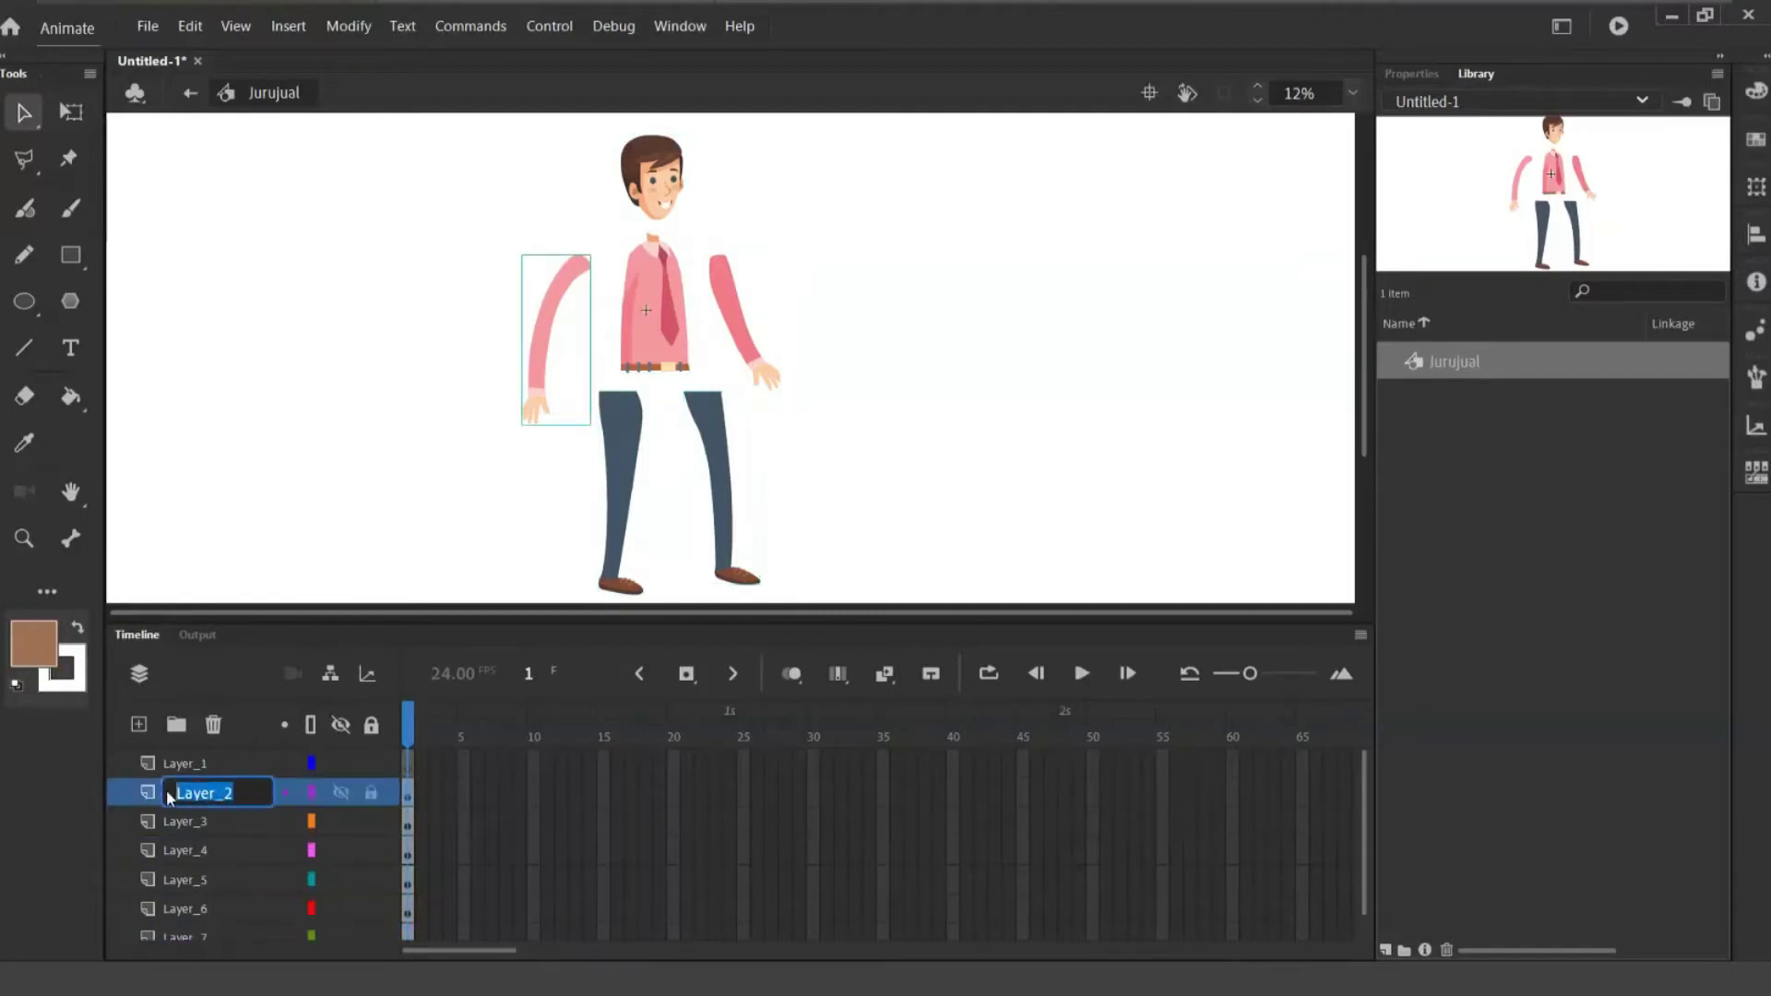
{"action": "type", "text": "tan"}
{"action": "type", "text": "gan "}
{"action": "type", "text": "kanan"}
{"action": "left_click", "coordinate": [209, 826]}
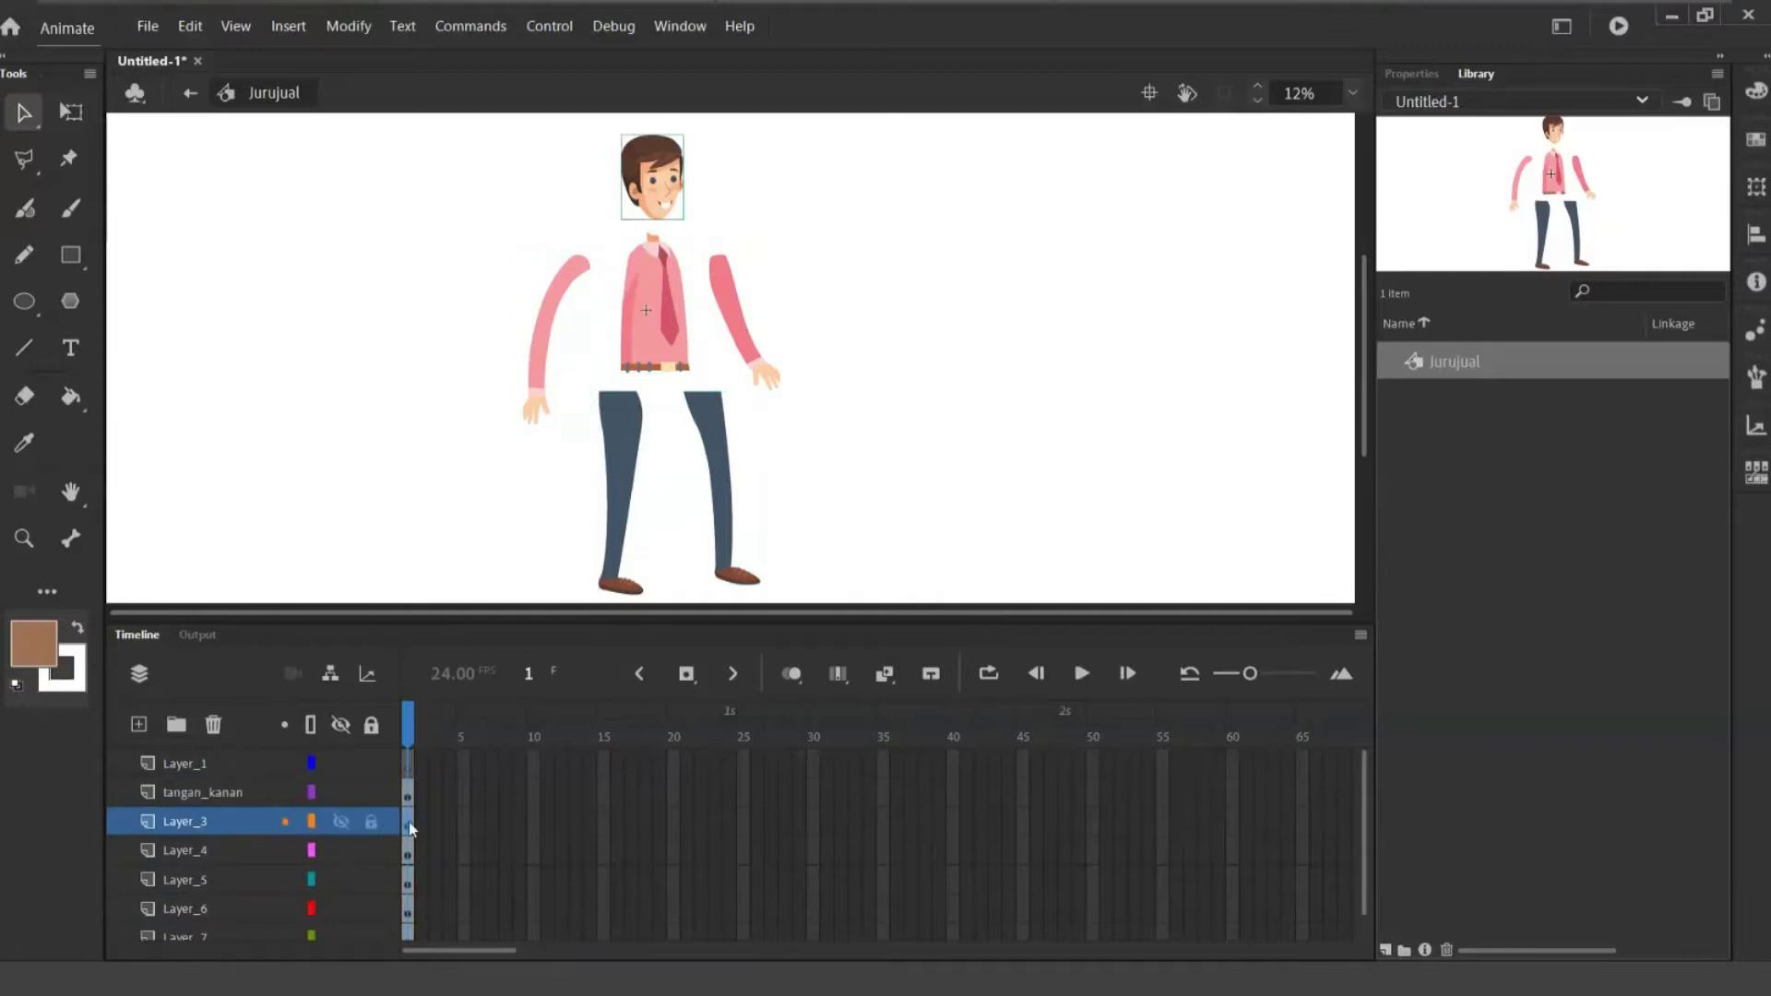
{"action": "double_click", "coordinate": [187, 827]}
{"action": "type", "text": "kepala"}
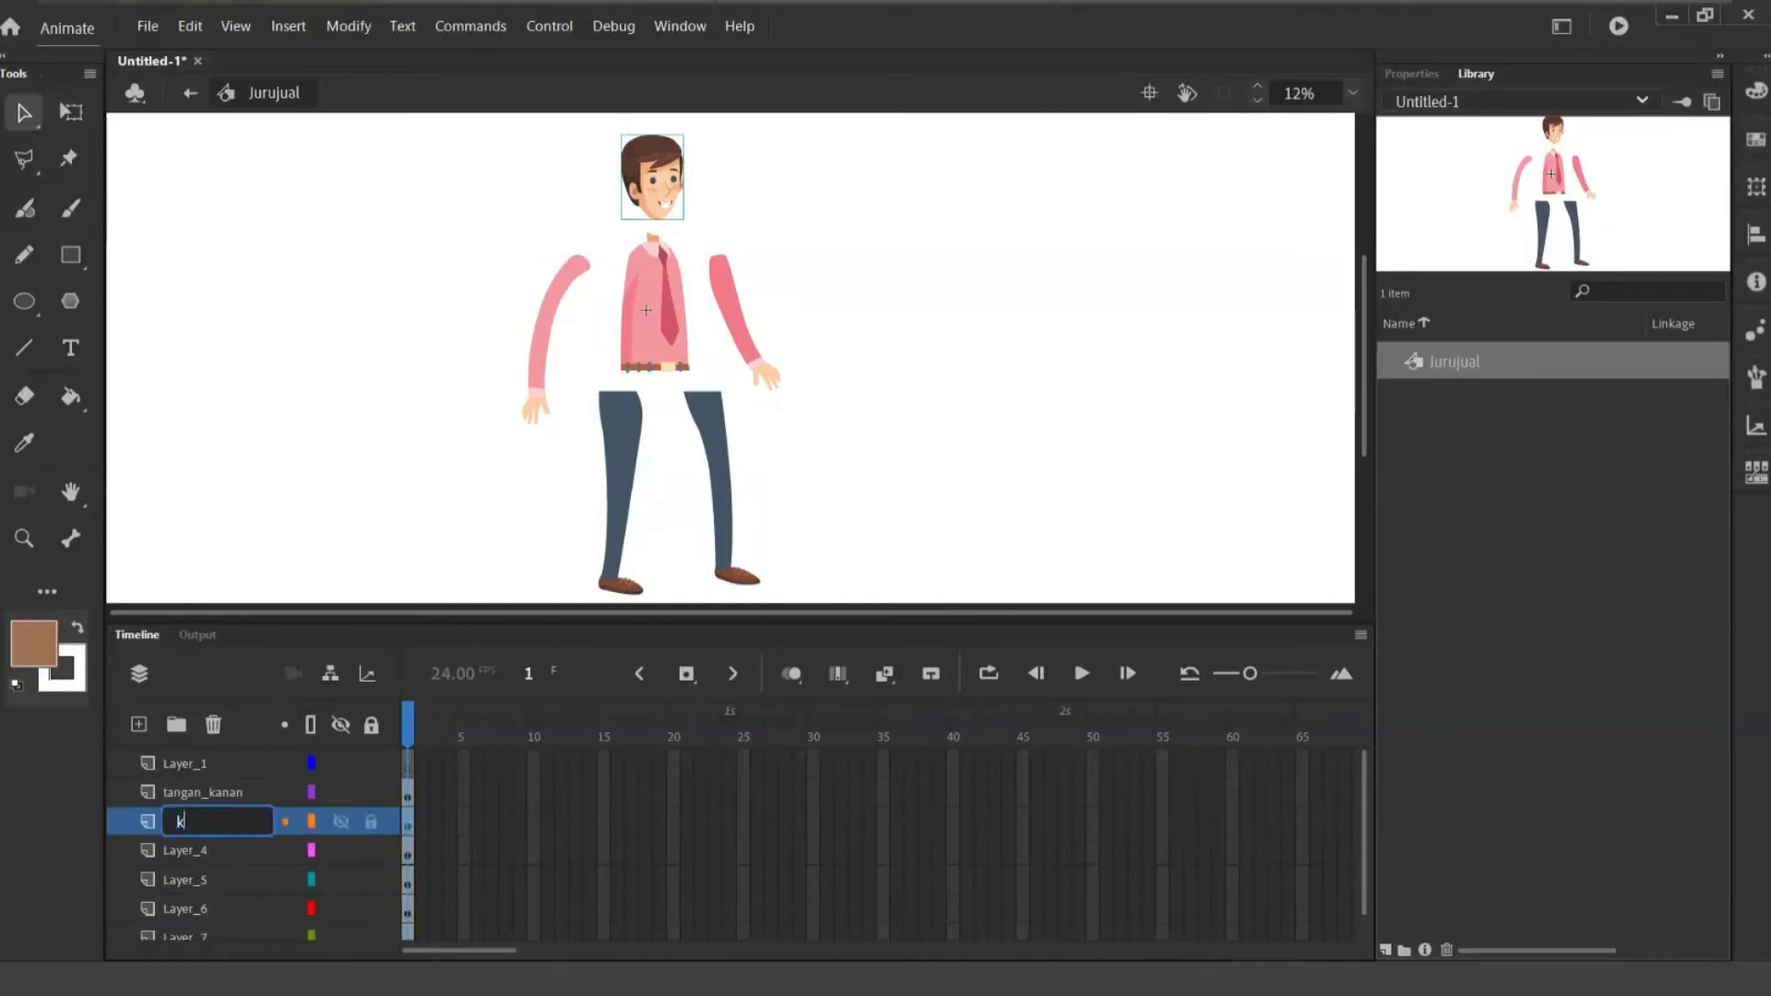
- Rename the torso's layer, Layer_4, to badan and the left arm's layer, Layer_5, to tangan_kiri
{"action": "left_click", "coordinate": [181, 853]}
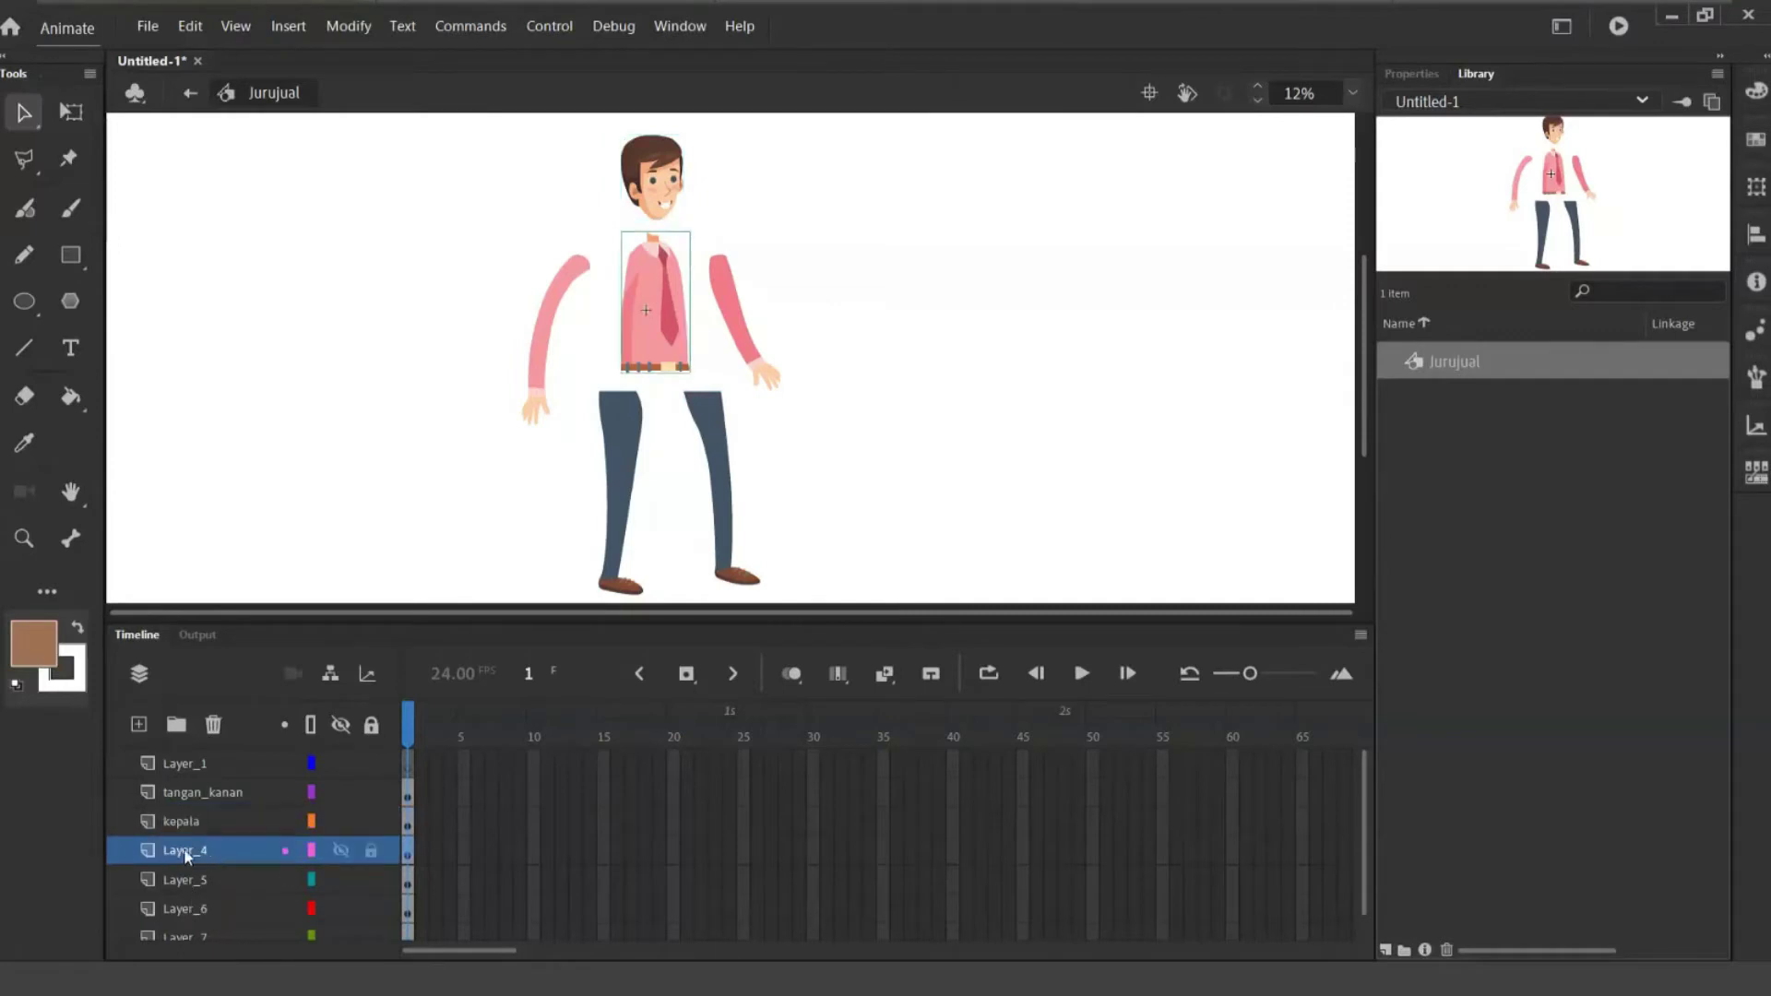
{"action": "double_click", "coordinate": [186, 852]}
{"action": "type", "text": "badan"}
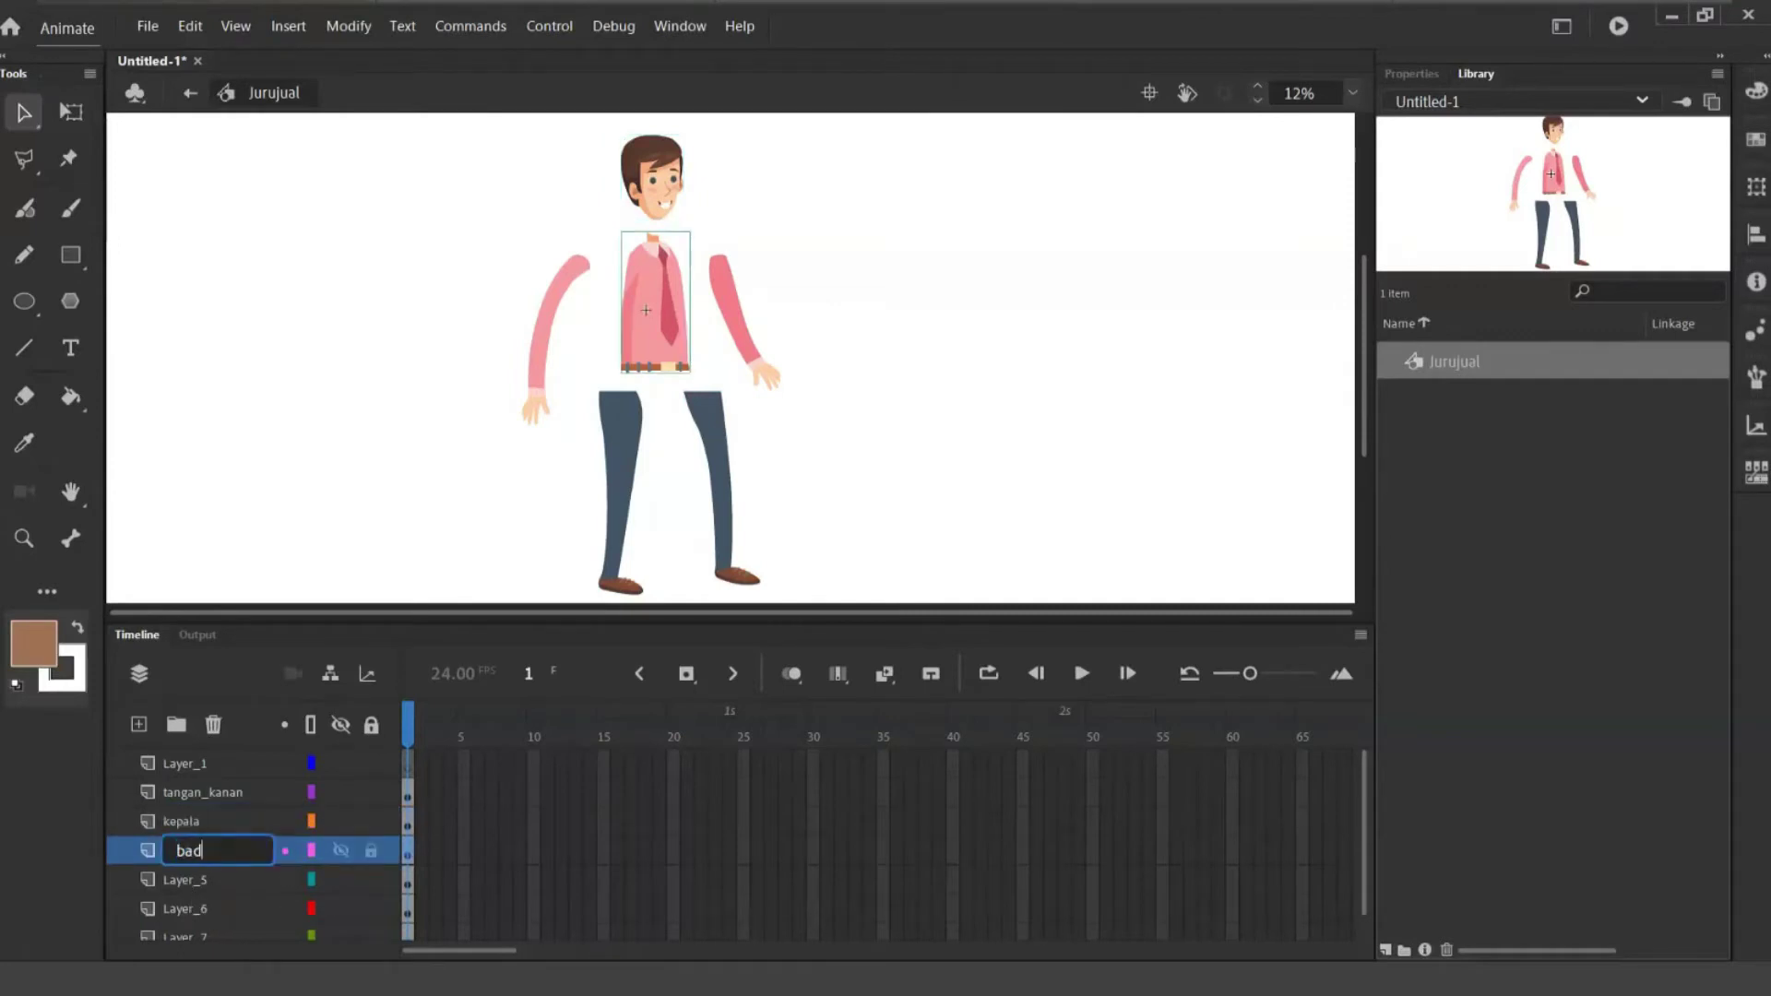
{"action": "left_click", "coordinate": [194, 889]}
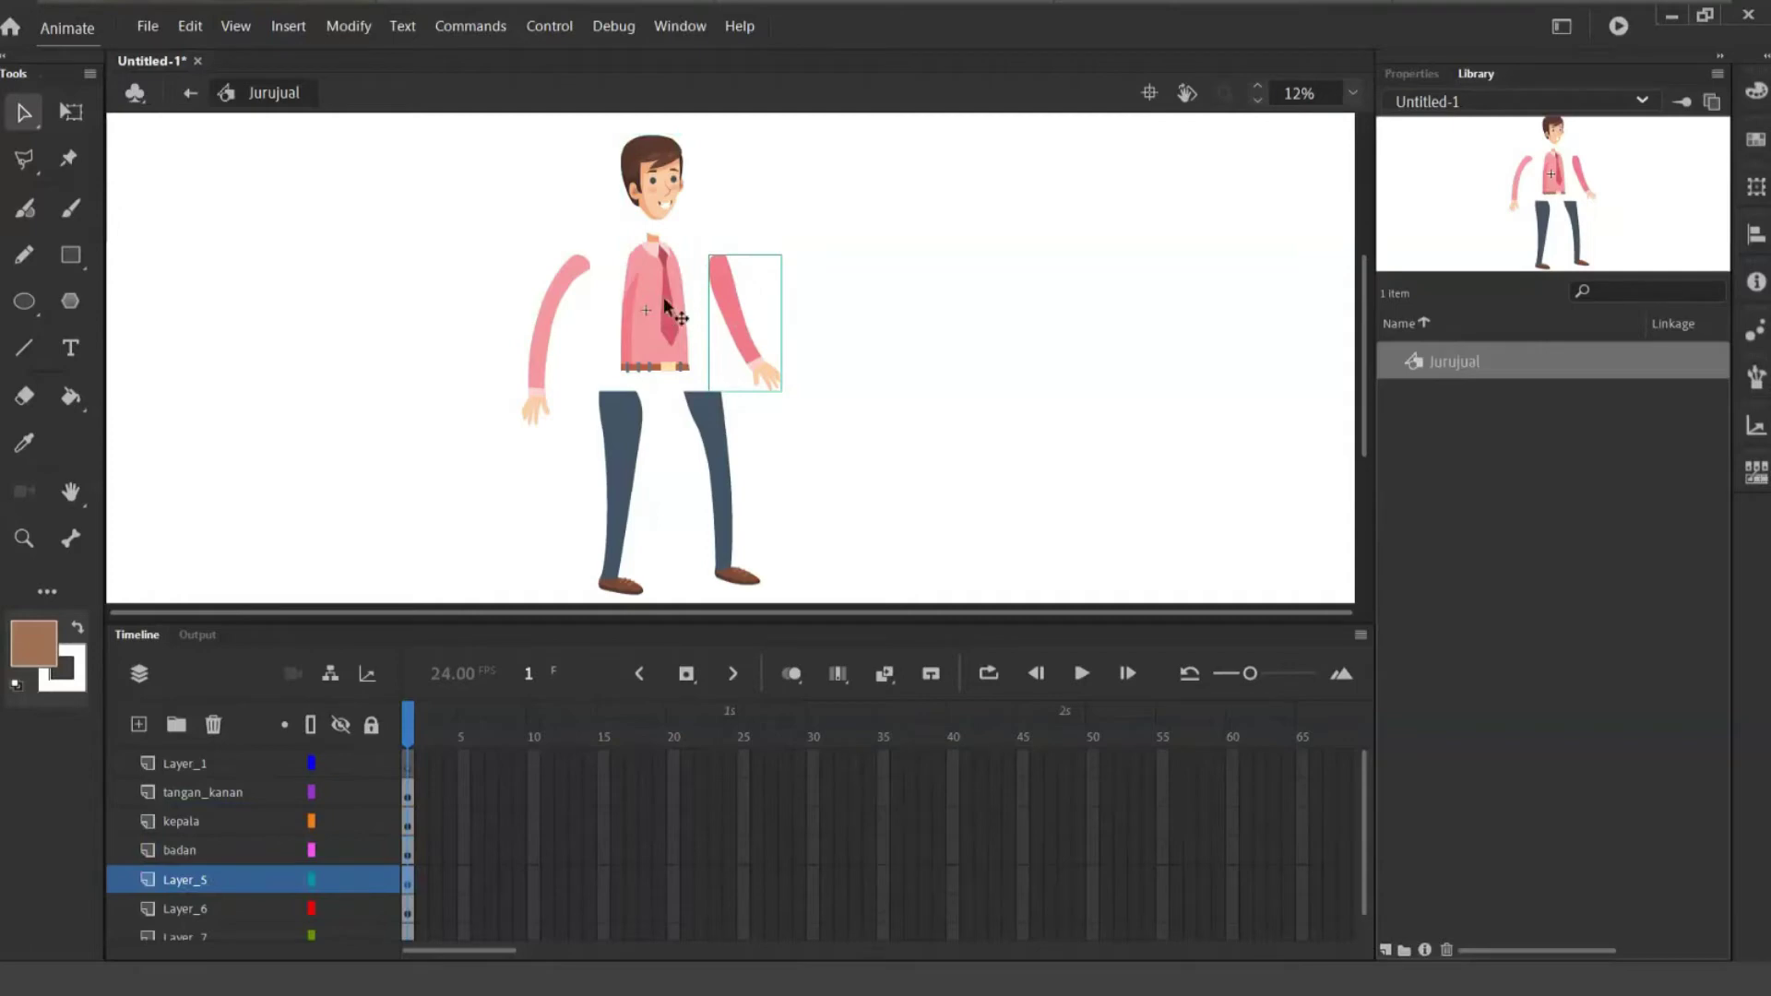
{"action": "double_click", "coordinate": [197, 882]}
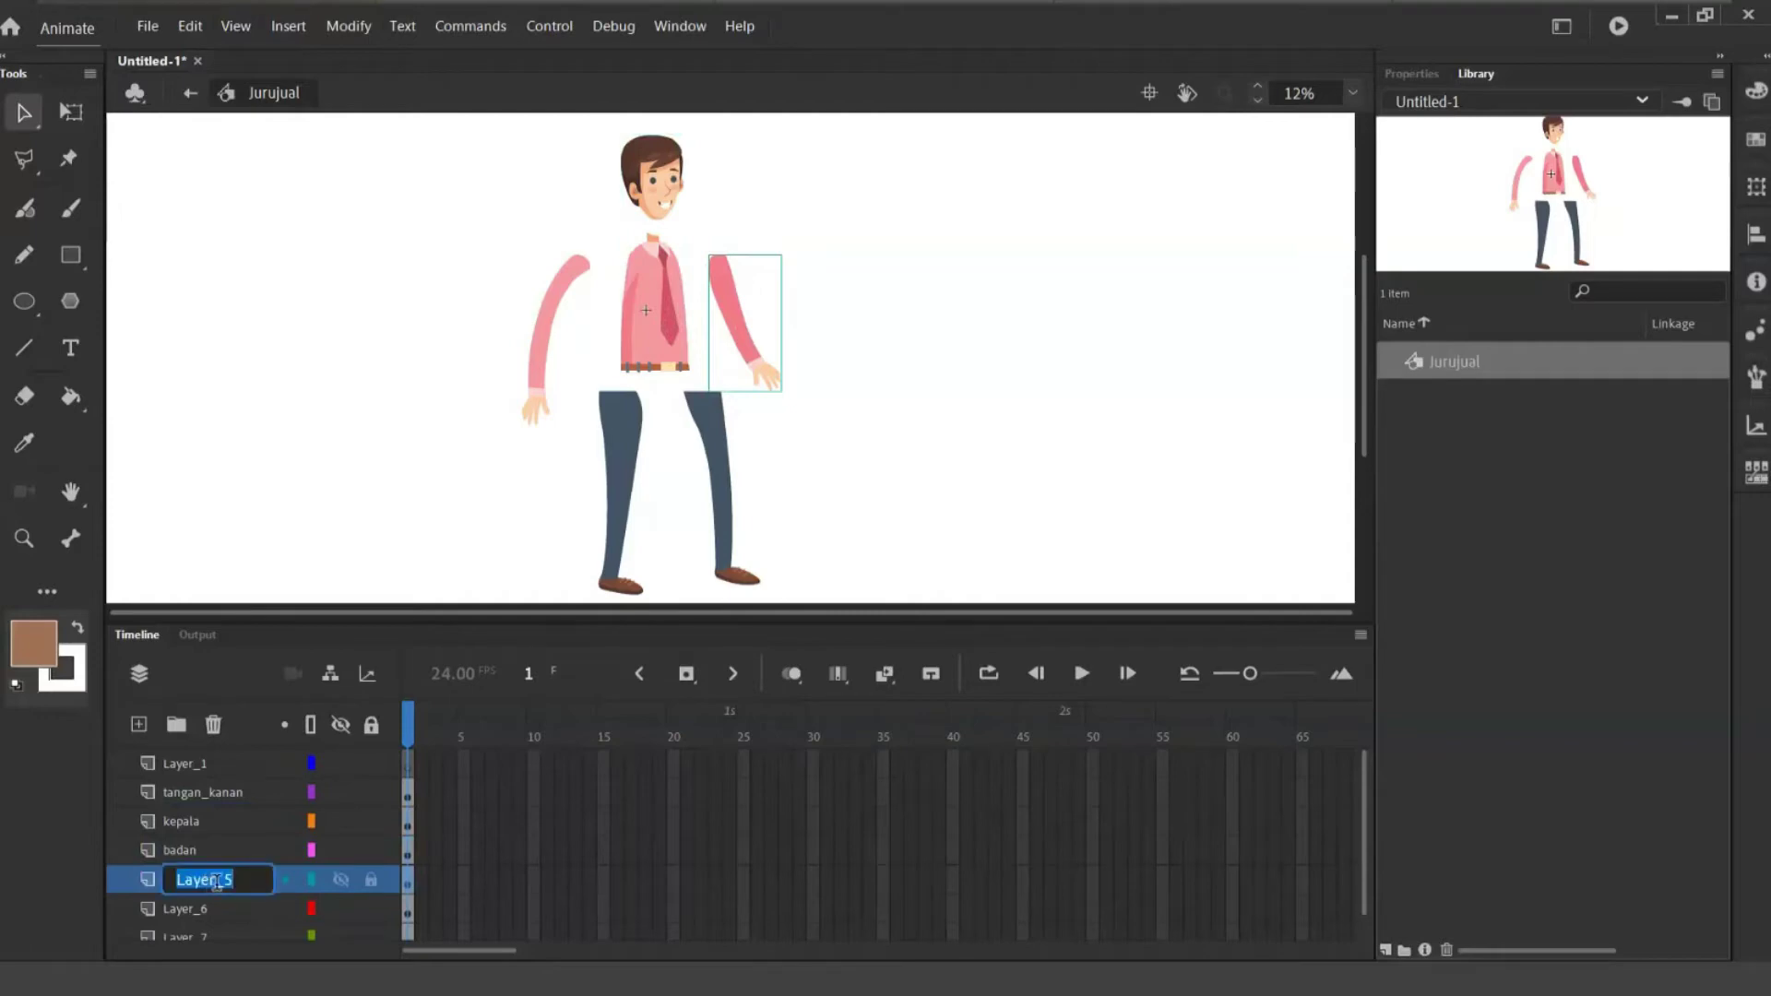
{"action": "type", "text": "tangan kiri"}
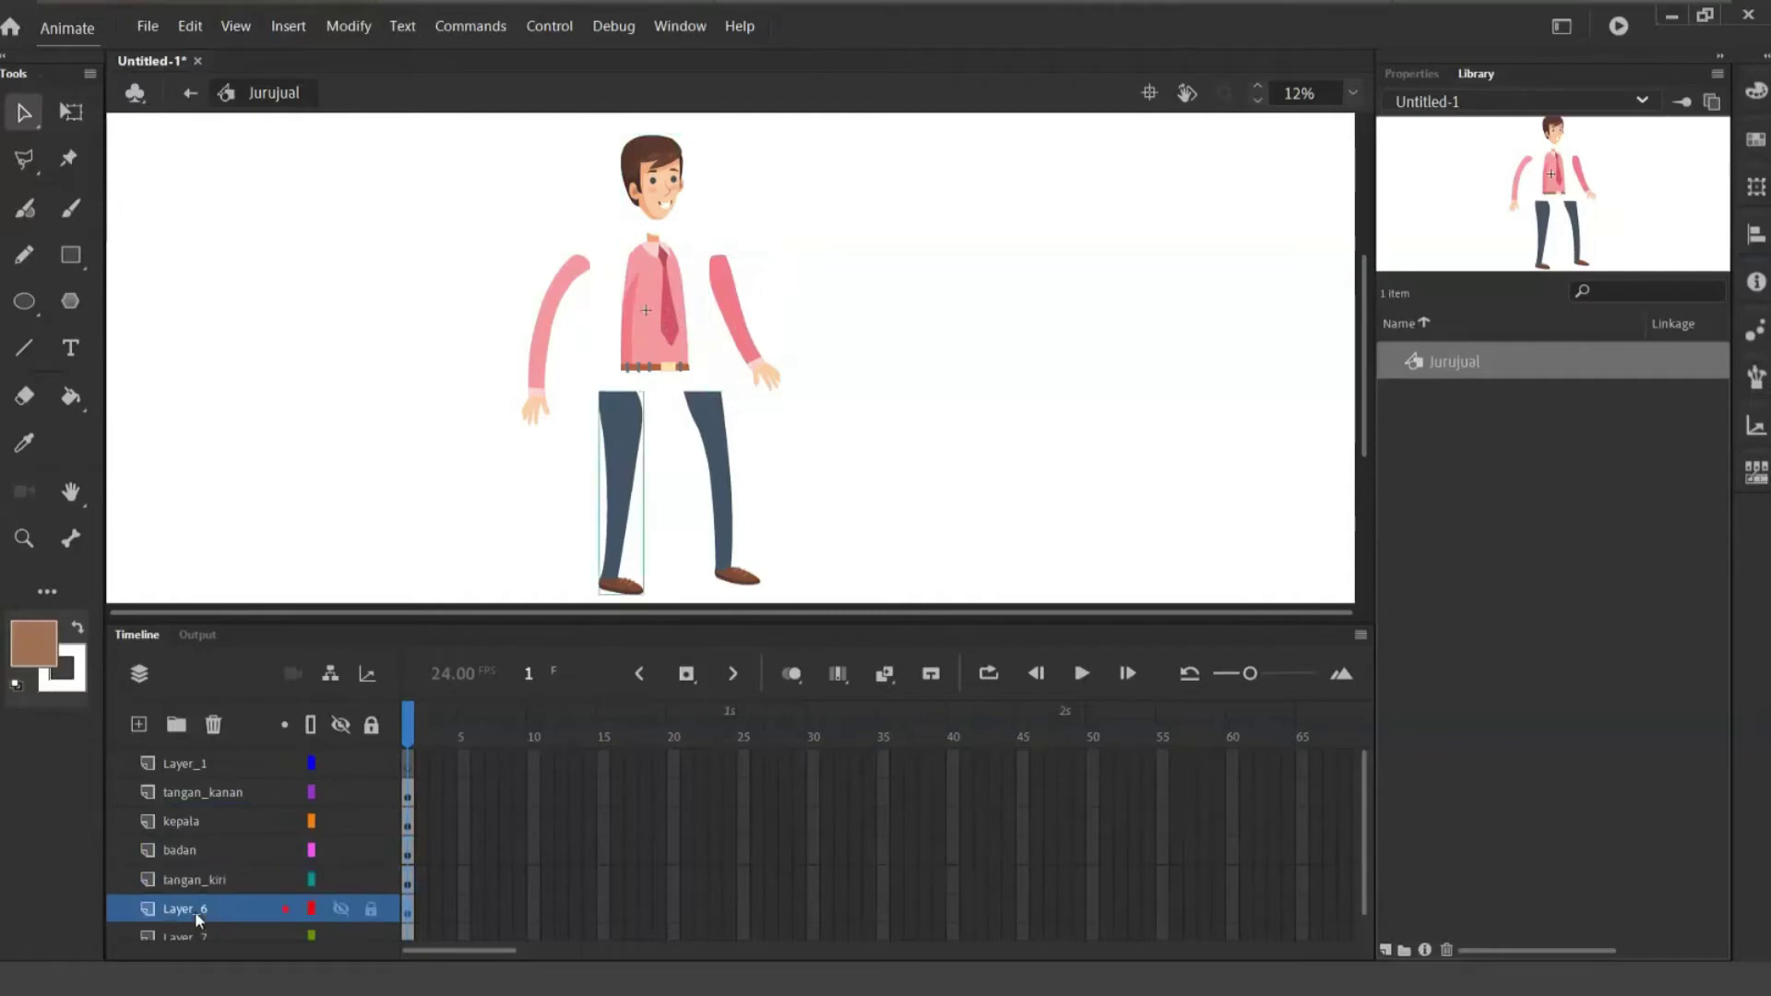
- Rename the right leg's layer, Layer_6, to kaki_kanan and the left leg's layer, Layer_7, to kaki_kiri
{"action": "left_click", "coordinate": [196, 911]}
{"action": "double_click", "coordinate": [184, 911]}
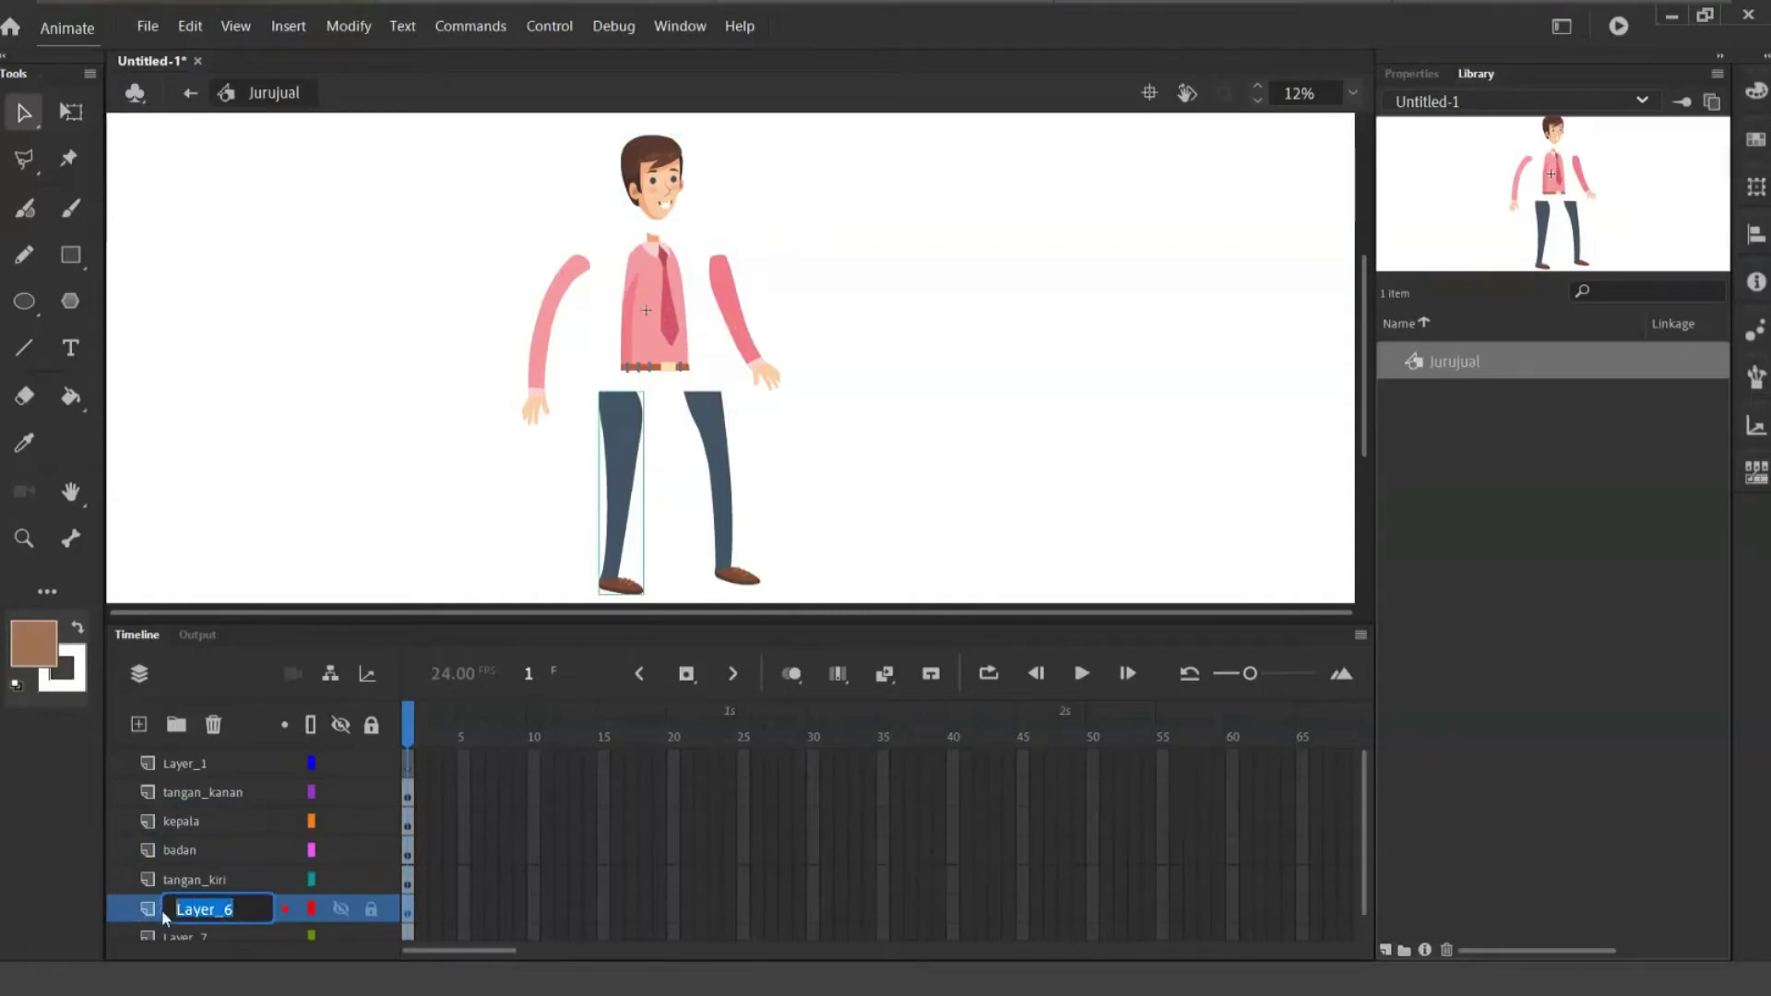
{"action": "type", "text": "kaki kanan"}
{"action": "left_click", "coordinate": [174, 937]}
{"action": "double_click", "coordinate": [176, 936]}
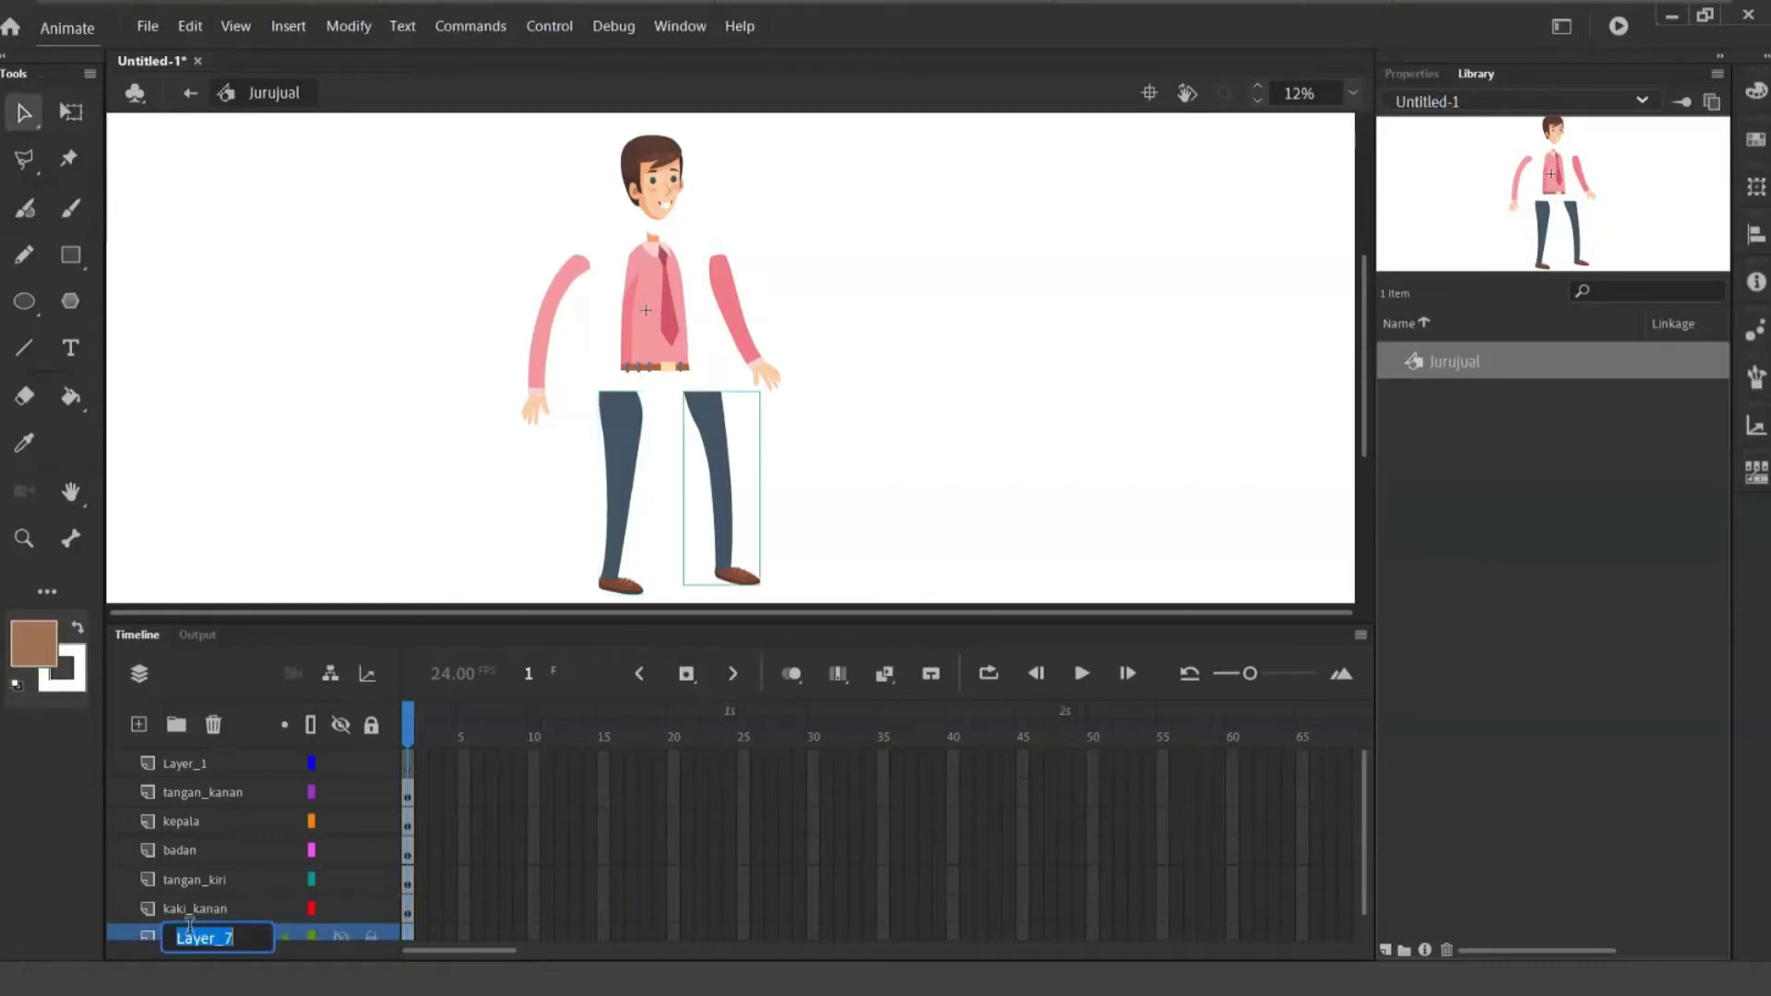
{"action": "type", "text": "kaki kiri"}
- Move the right and left arms back against the torso so that they join at the shoulders
{"action": "left_click", "coordinate": [409, 801]}
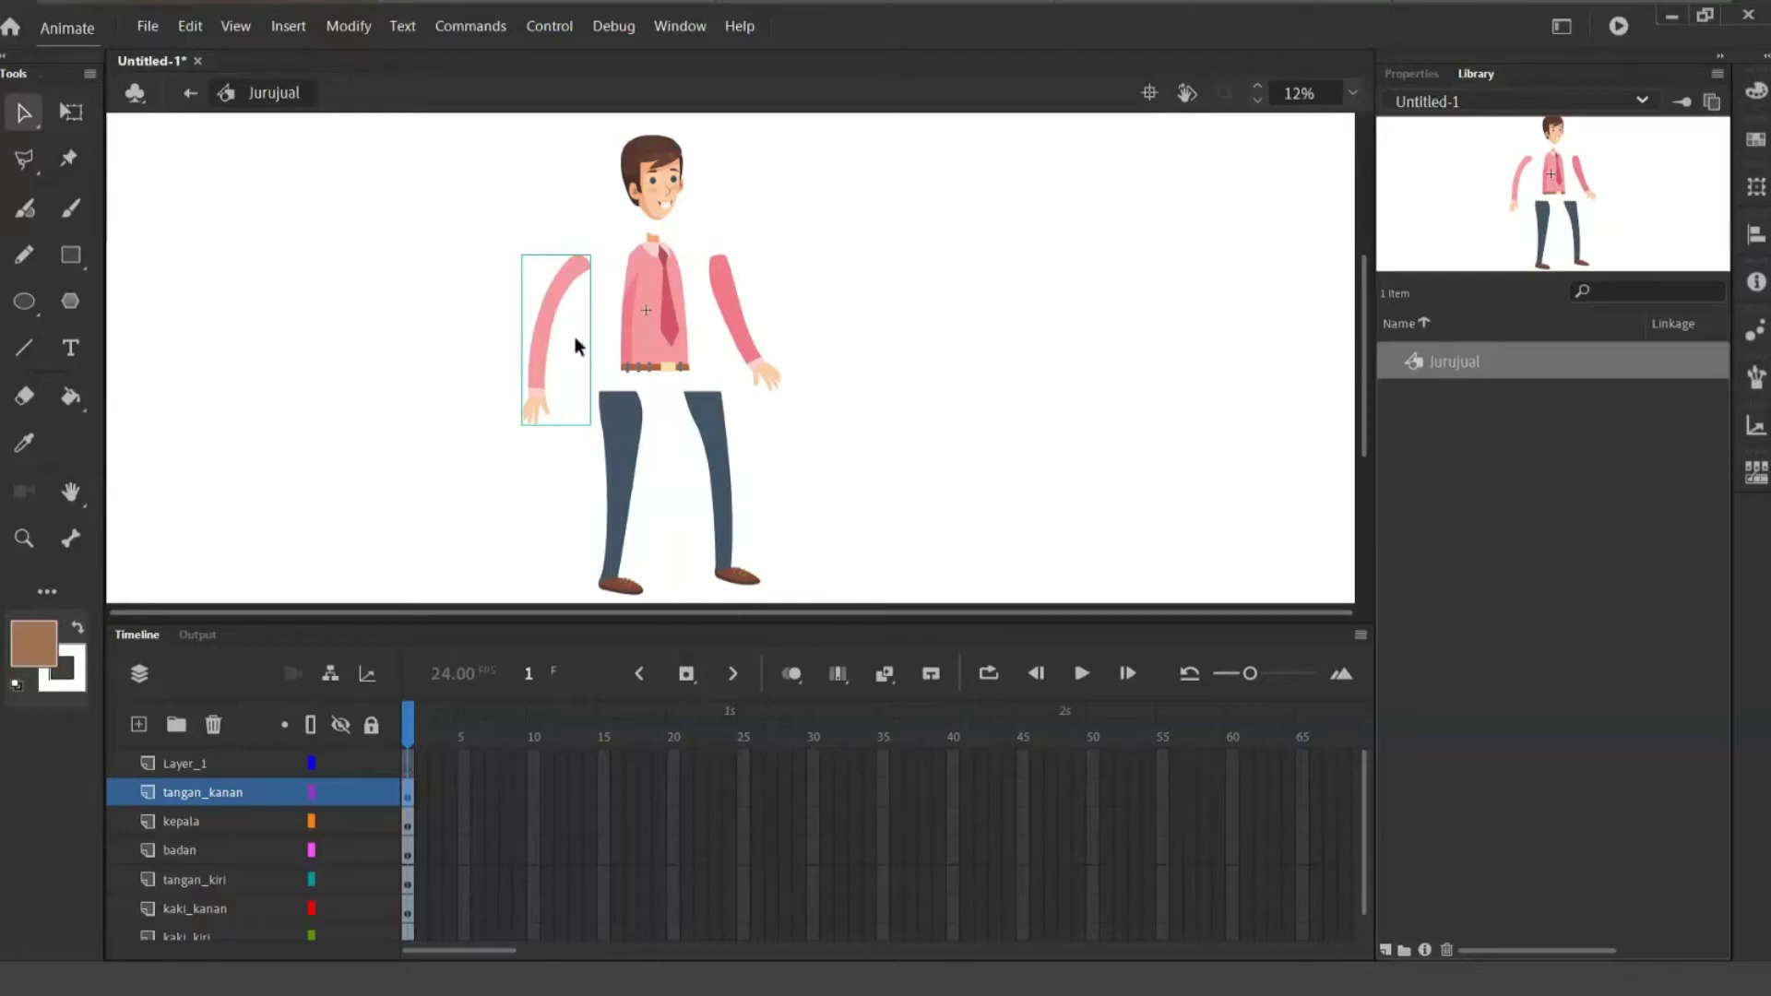
{"action": "left_click_drag", "start_coordinate": [568, 303], "coordinate": [611, 285]}
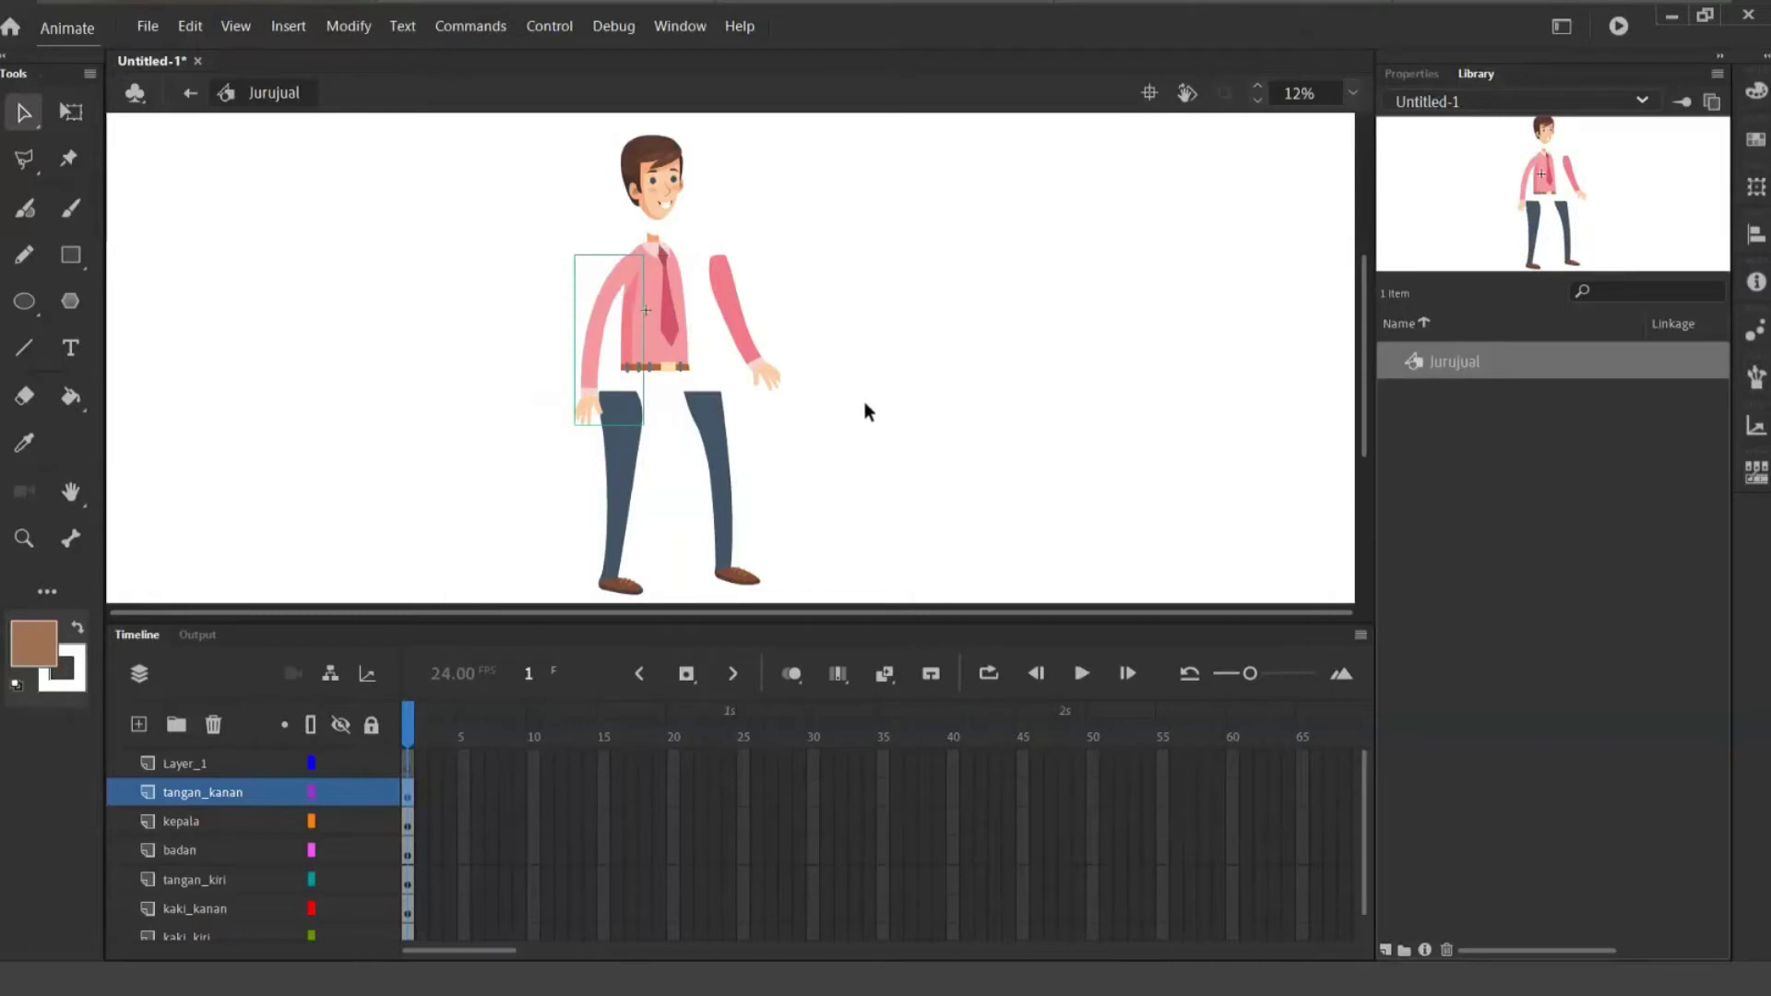
{"action": "key", "text": "Right"}
{"action": "key", "text": "Right"}
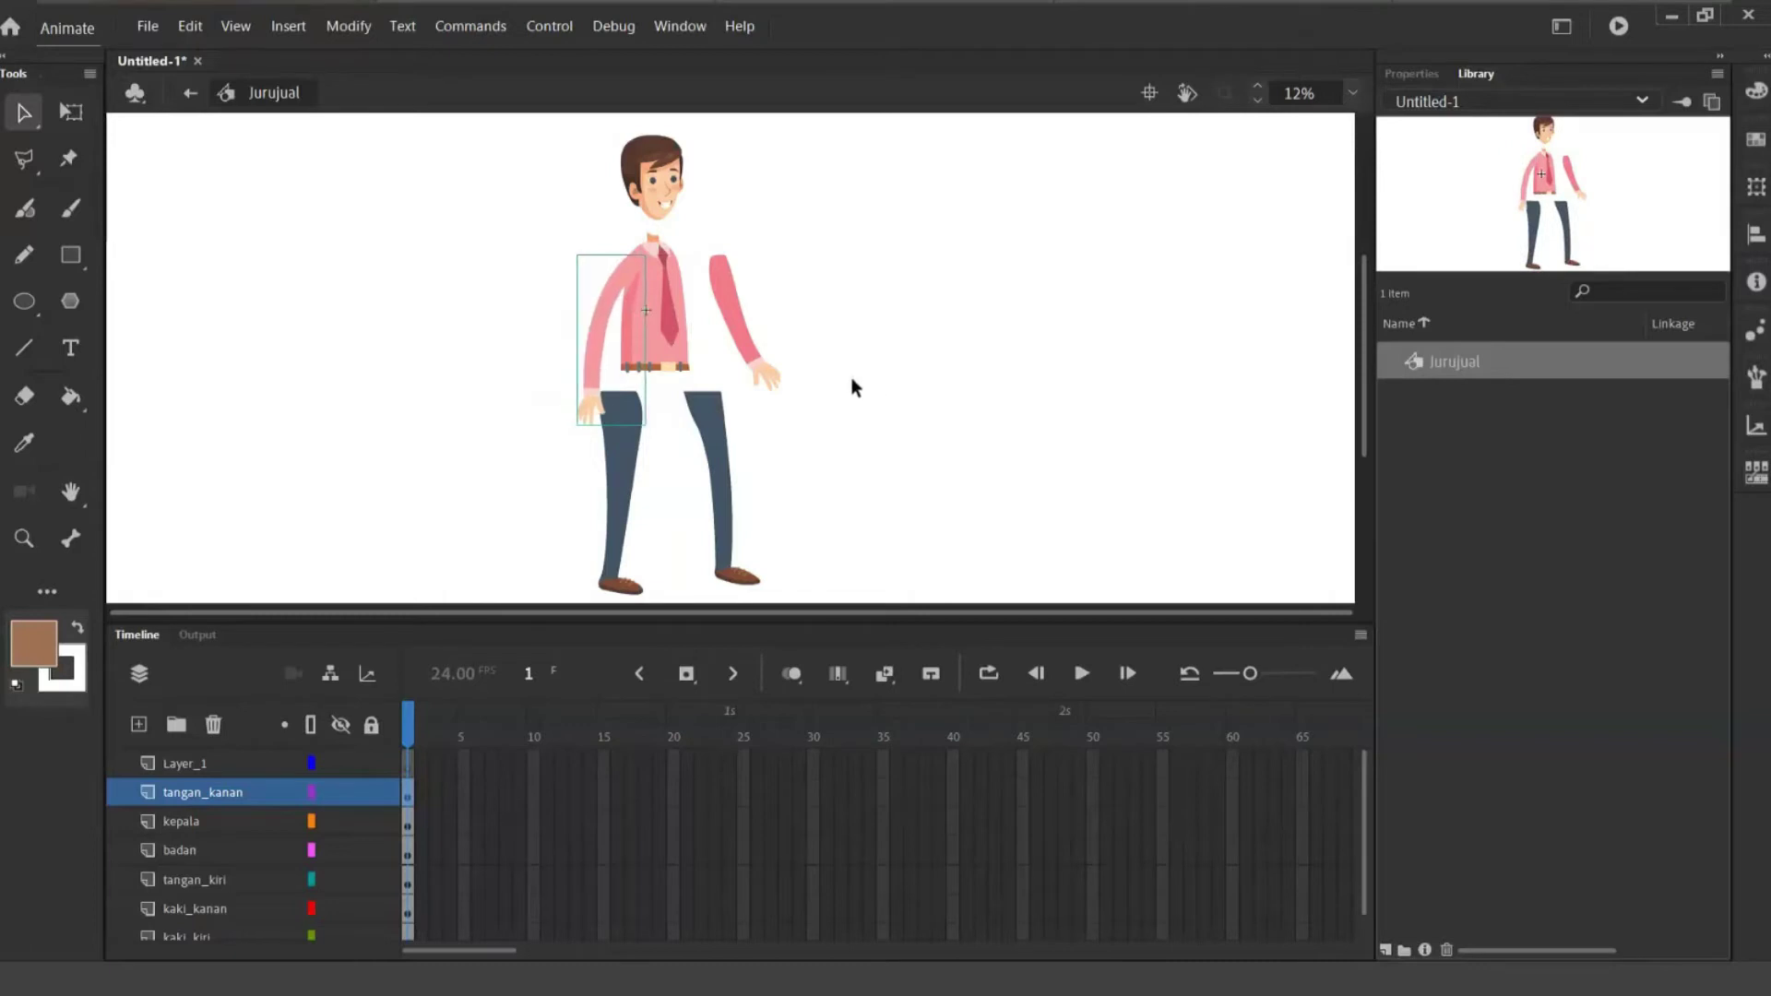
{"action": "left_click_drag", "start_coordinate": [729, 323], "coordinate": [690, 325]}
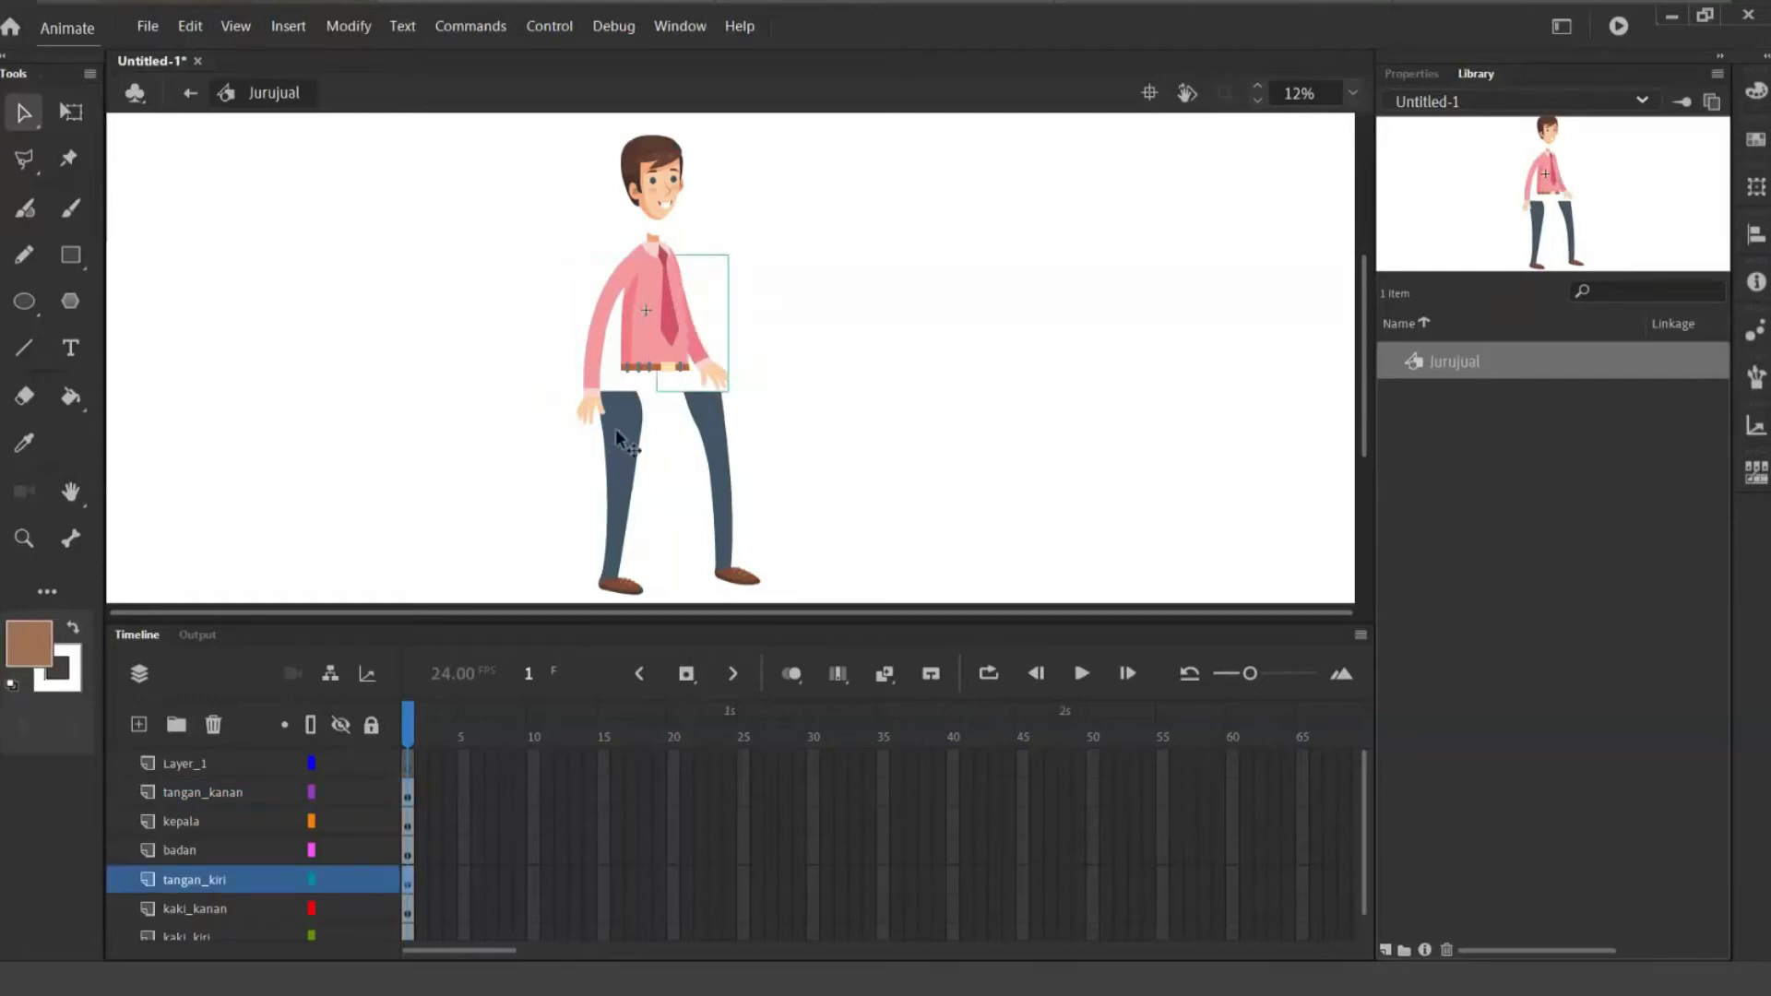
- Move both legs up under the torso and nudge them until they meet the belt line
{"action": "left_click_drag", "start_coordinate": [622, 424], "coordinate": [646, 407]}
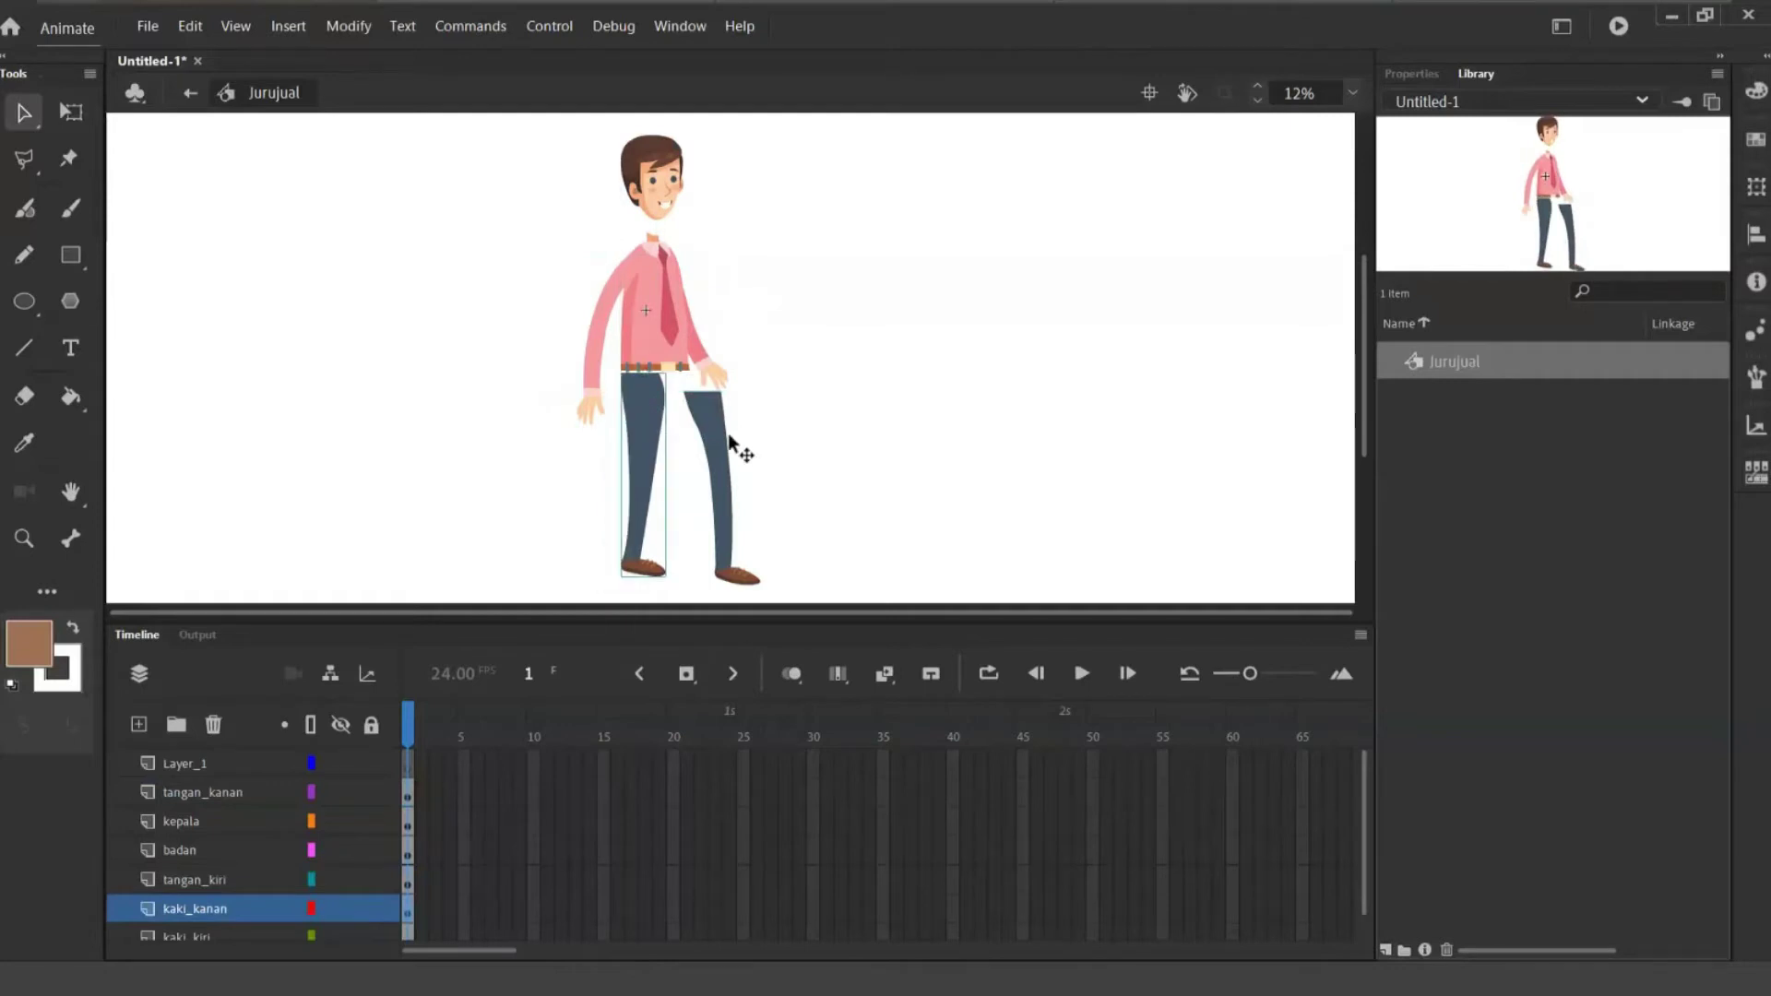
{"action": "left_click_drag", "start_coordinate": [735, 461], "coordinate": [705, 411]}
{"action": "left_click_drag", "start_coordinate": [817, 498], "coordinate": [562, 439]}
{"action": "key", "text": "shift+Up"}
{"action": "key", "text": "shift+Left"}
{"action": "key", "text": "shift+Up"}
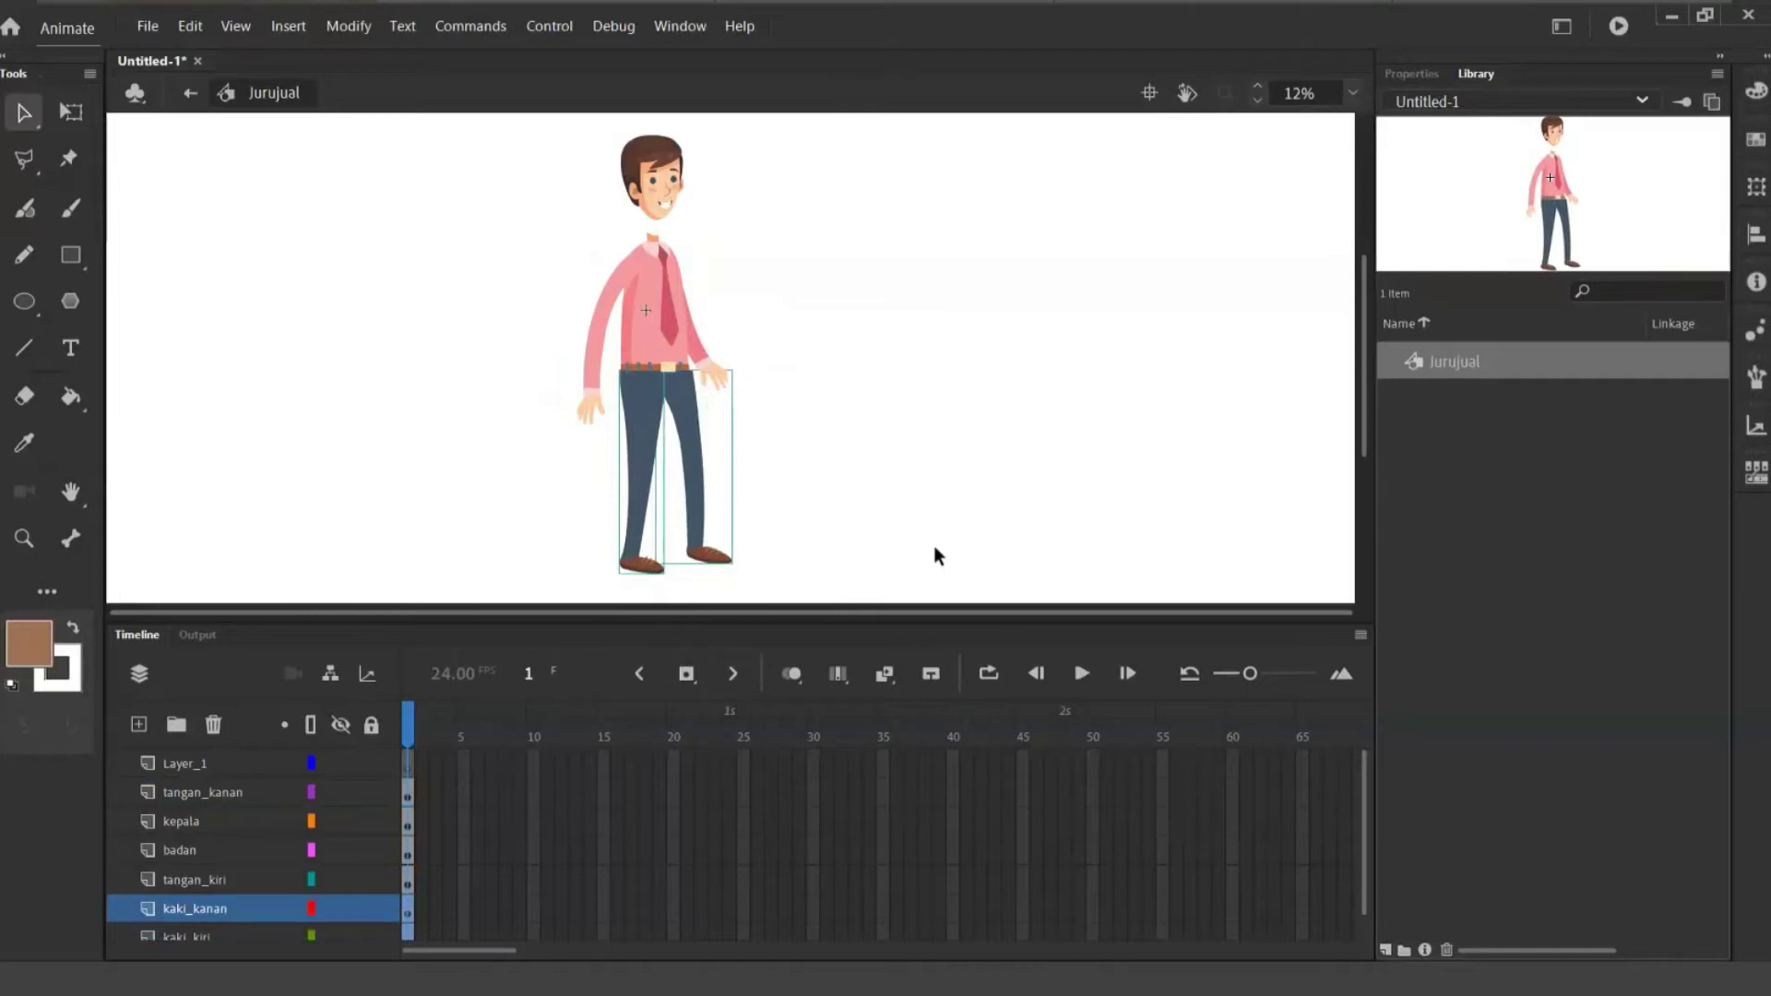
{"action": "key", "text": "shift+Up"}
{"action": "left_click", "coordinate": [703, 463]}
{"action": "key", "text": "shift+Left"}
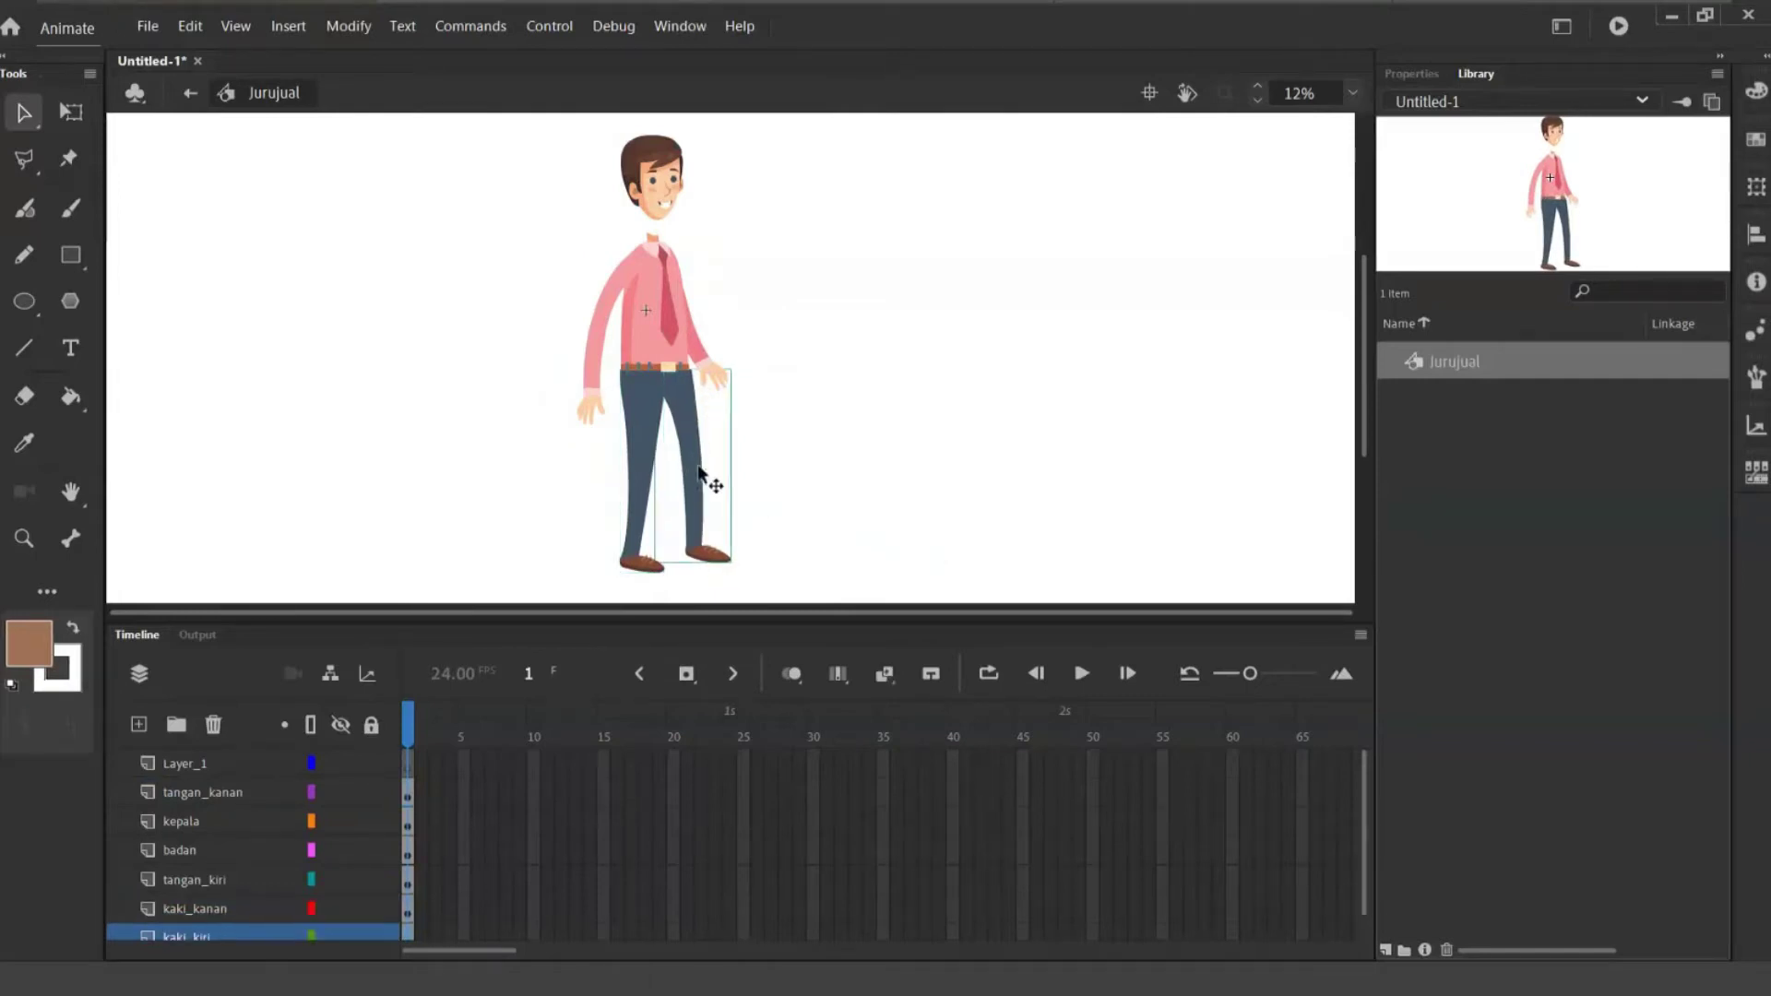
- Move the head down onto the torso so that it meets the shirt collar
{"action": "left_click", "coordinate": [631, 448]}
{"action": "left_click_drag", "start_coordinate": [658, 204], "coordinate": [654, 223]}
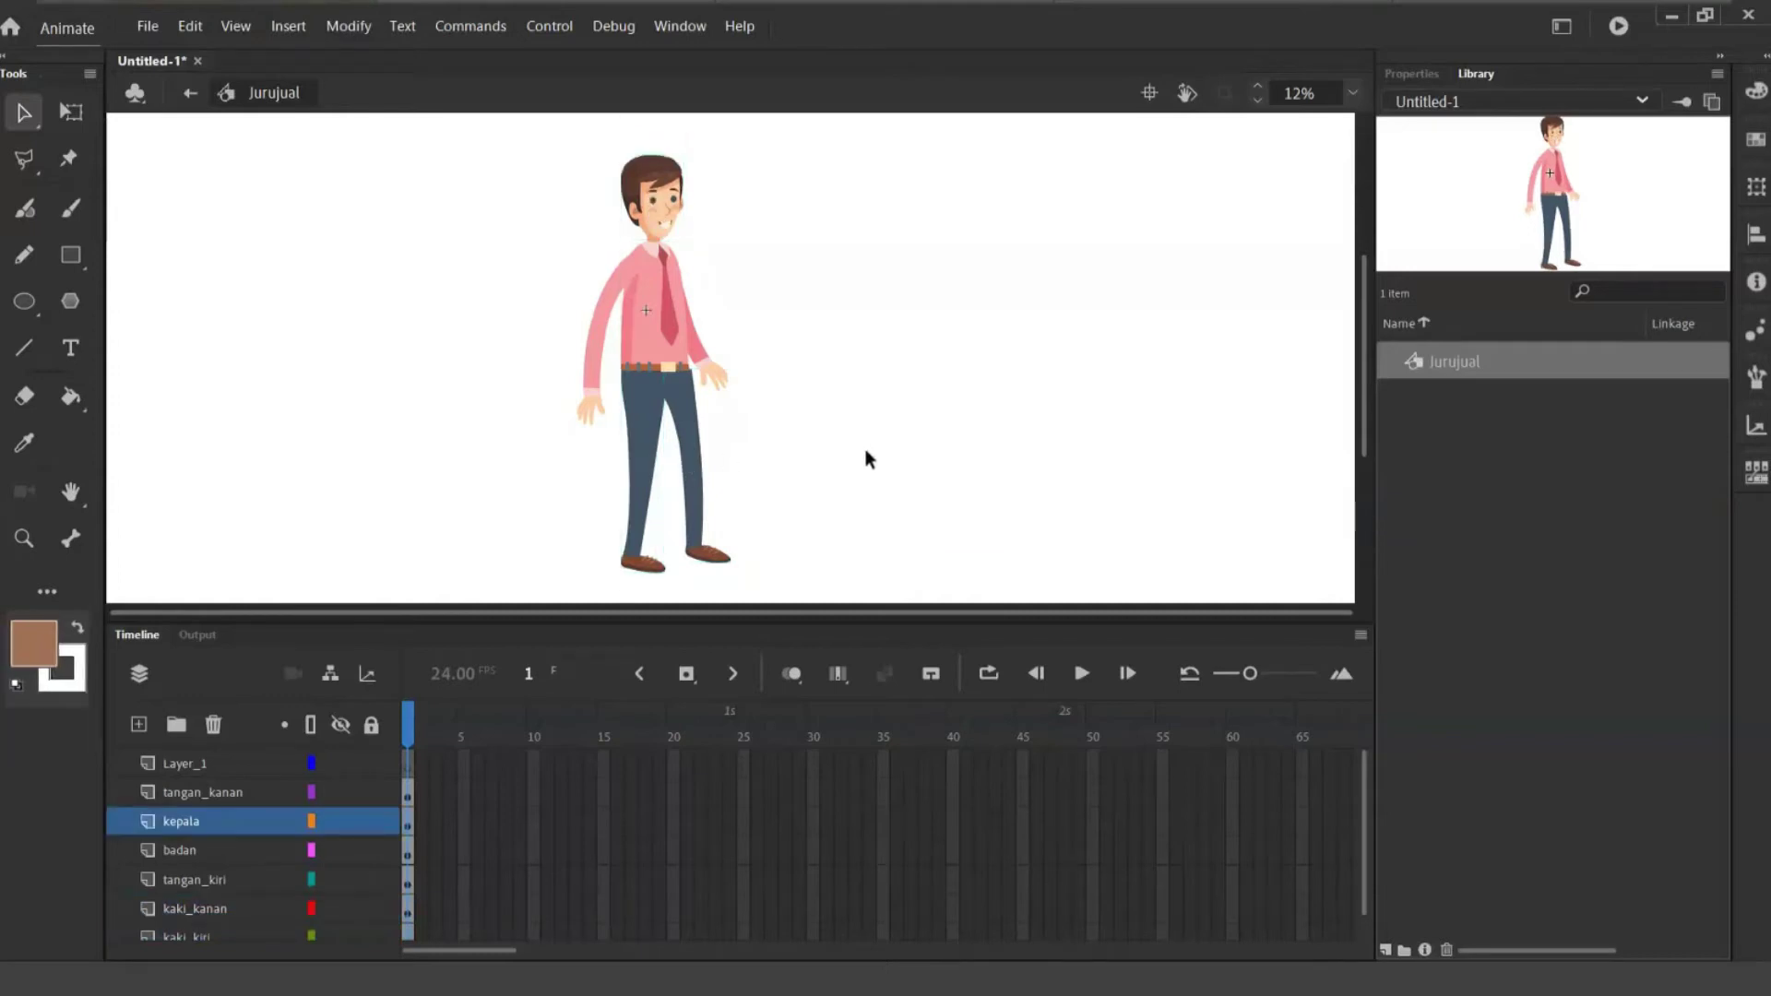
- Nudge the left leg inward until its outer edge lines up with the end of the belt
{"action": "key", "text": "ctrl+equal"}
{"action": "key", "text": "ctrl+equal"}
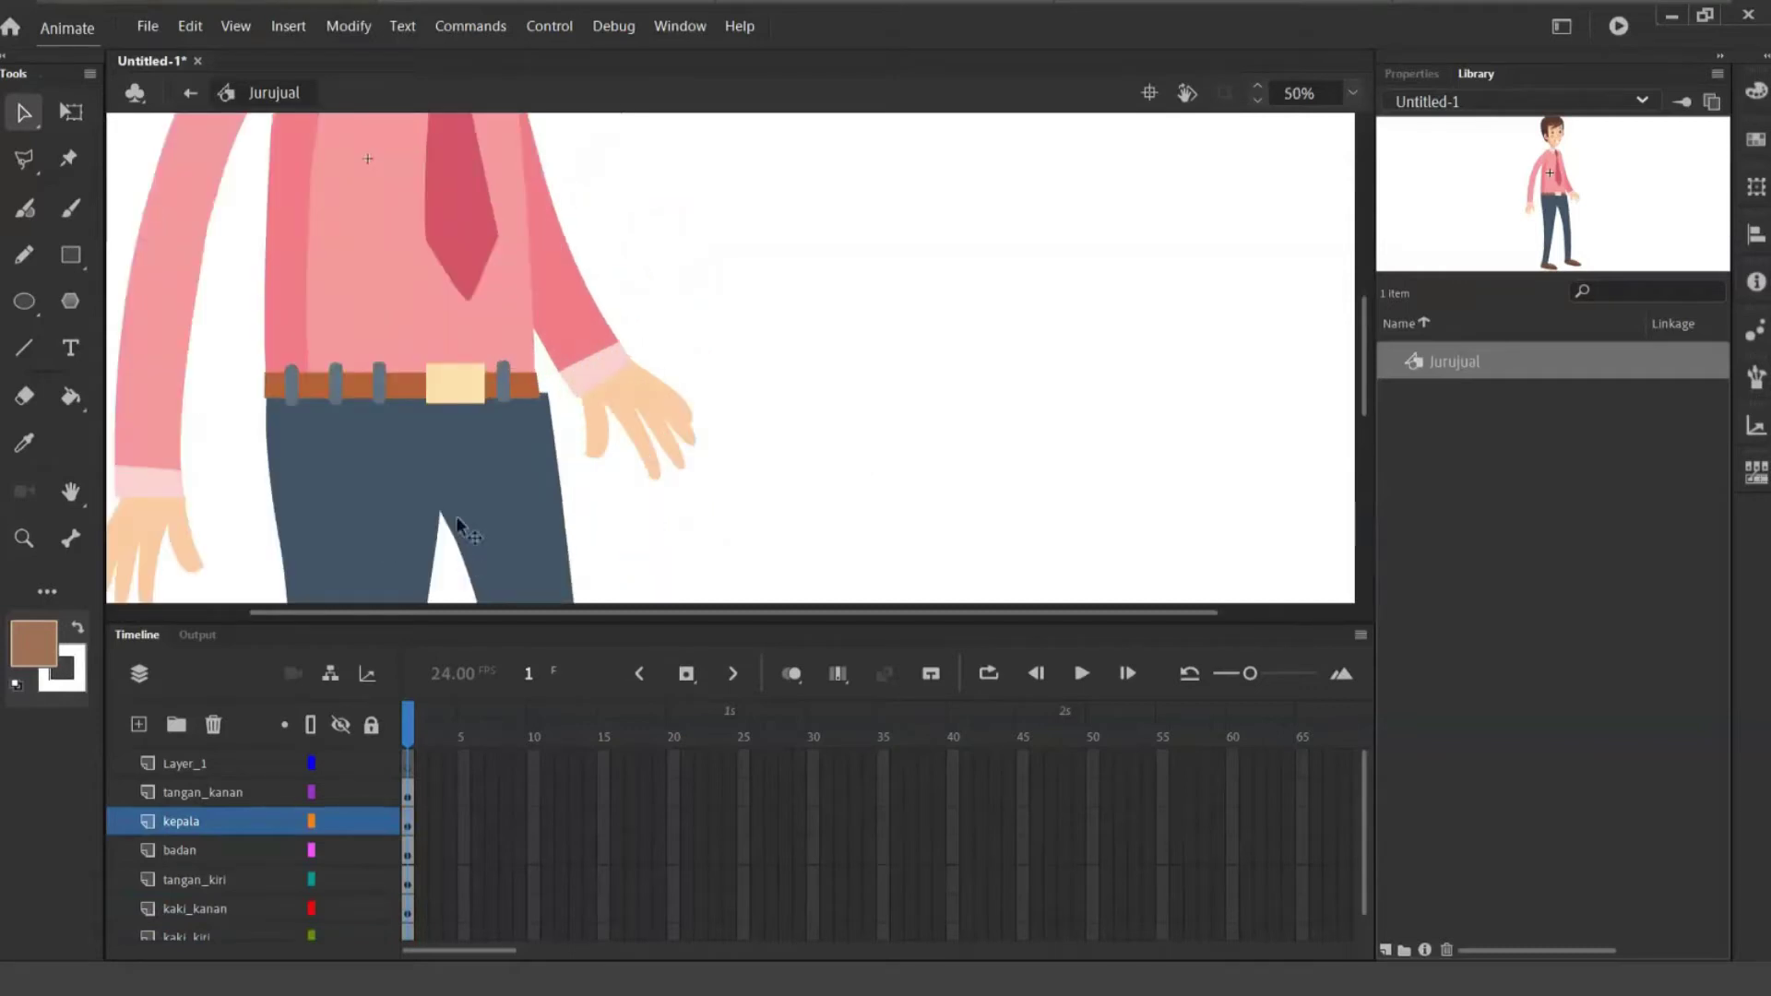
{"action": "left_click", "coordinate": [501, 492]}
{"action": "key", "text": "Left"}
{"action": "key", "text": "Left"}
{"action": "key", "text": "Left"}
{"action": "key", "text": "Left"}
{"action": "key", "text": "Left"}
{"action": "key", "text": "Left"}
{"action": "key", "text": "Left"}
{"action": "key", "text": "Left"}
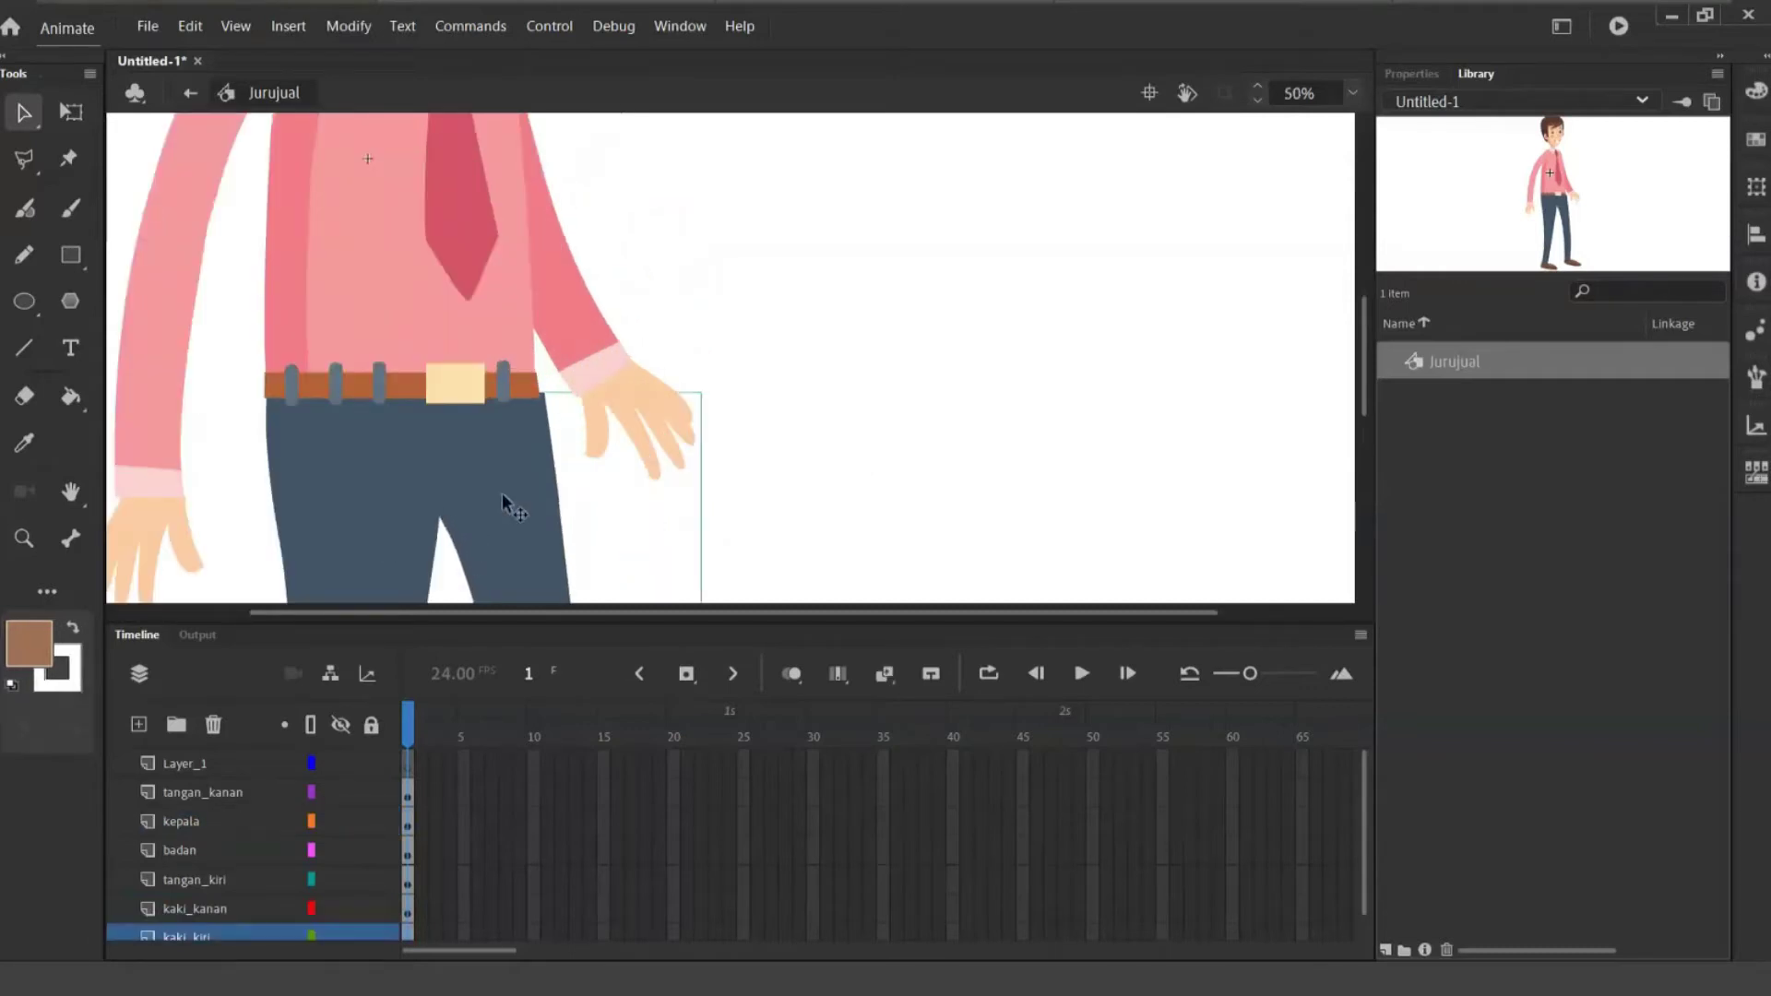
{"action": "key", "text": "Left"}
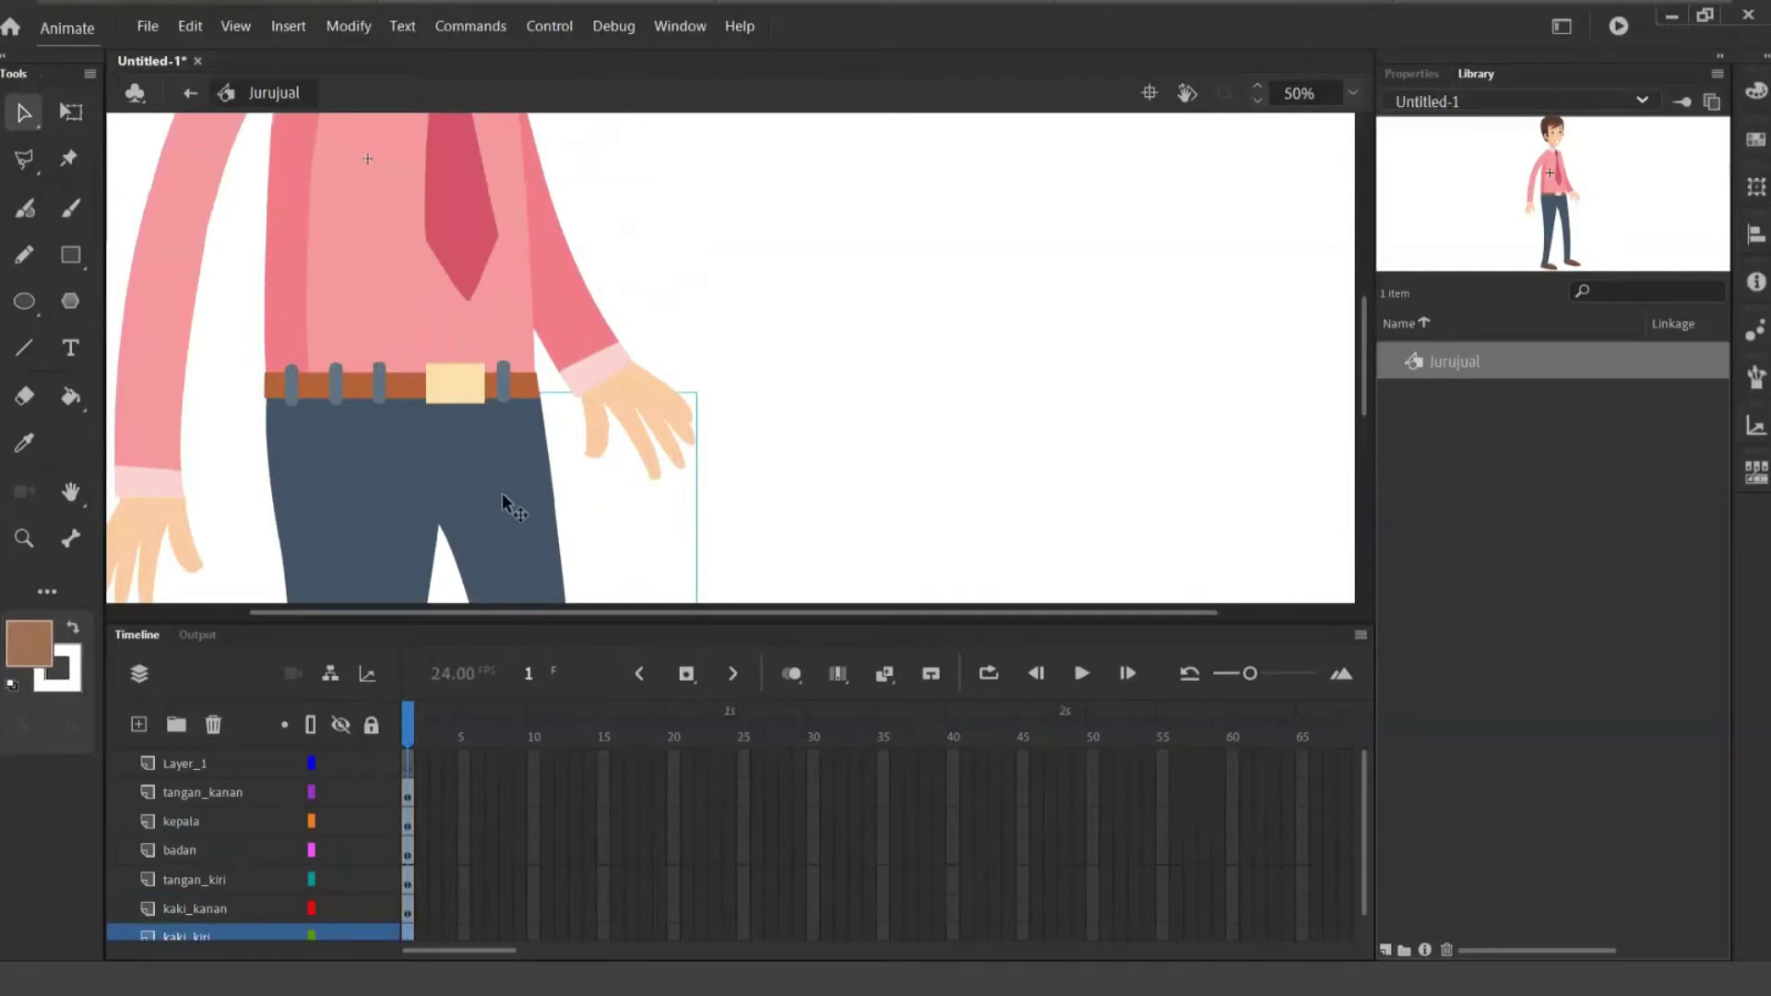
{"action": "left_click", "coordinate": [375, 459]}
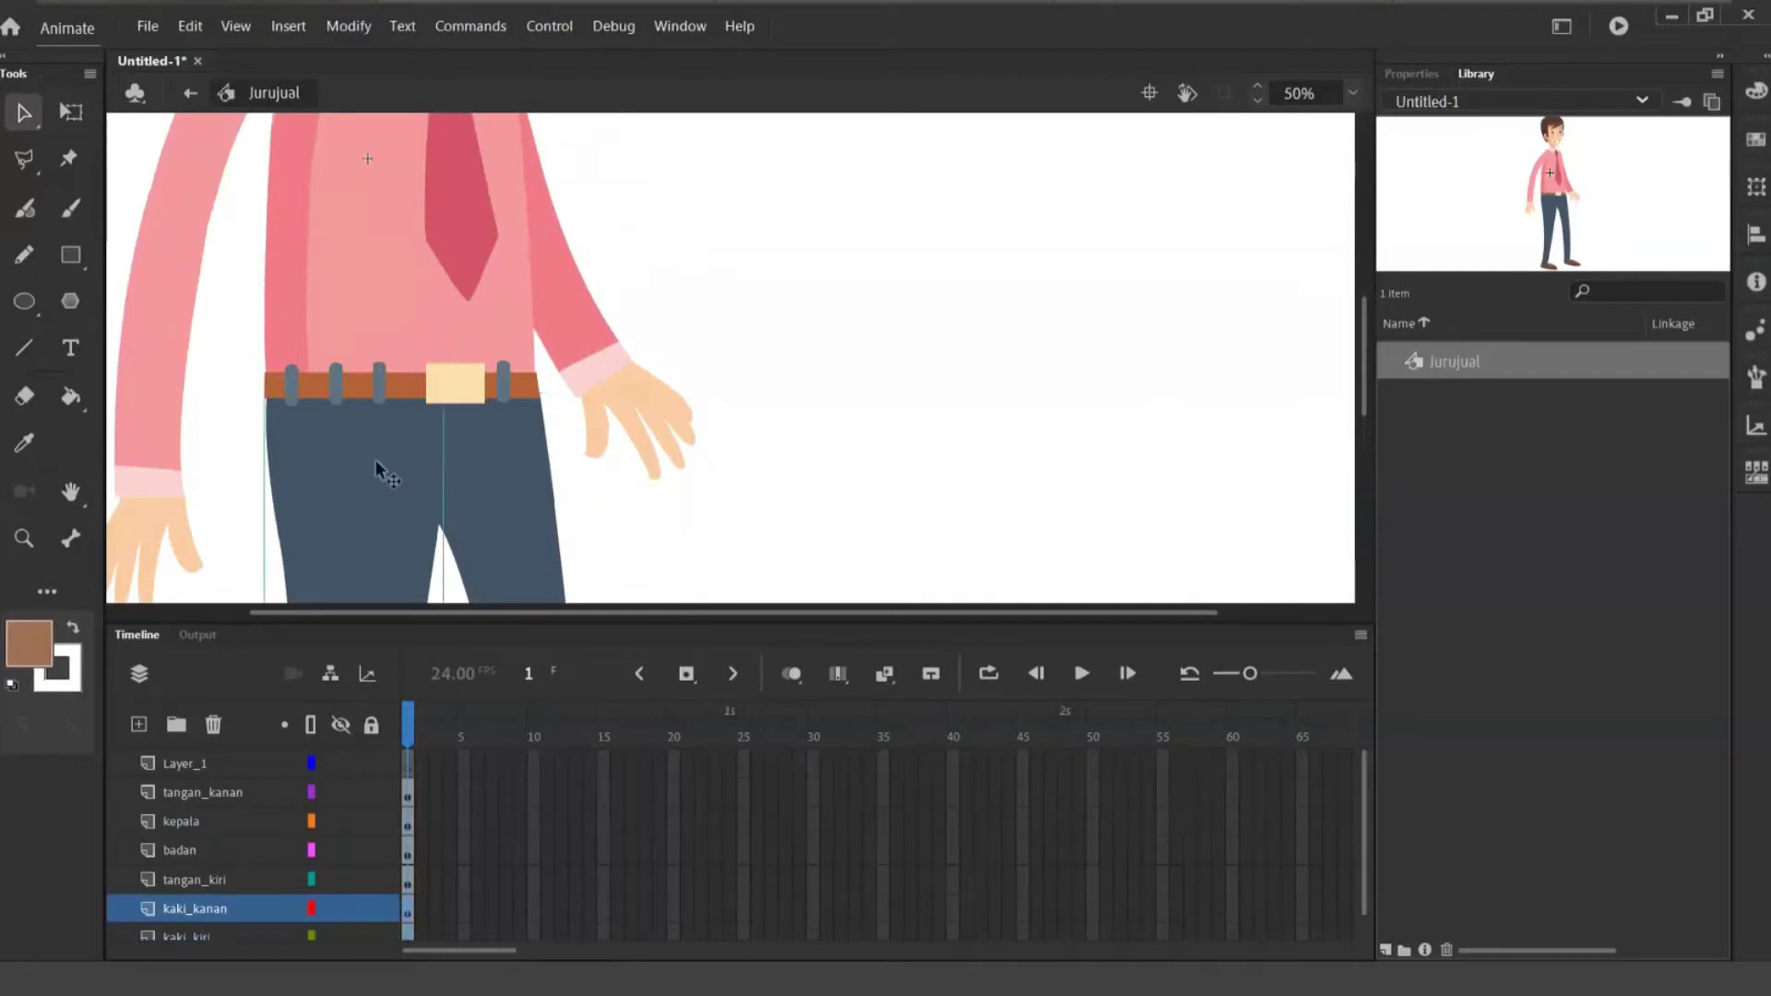
{"action": "left_click", "coordinate": [789, 476]}
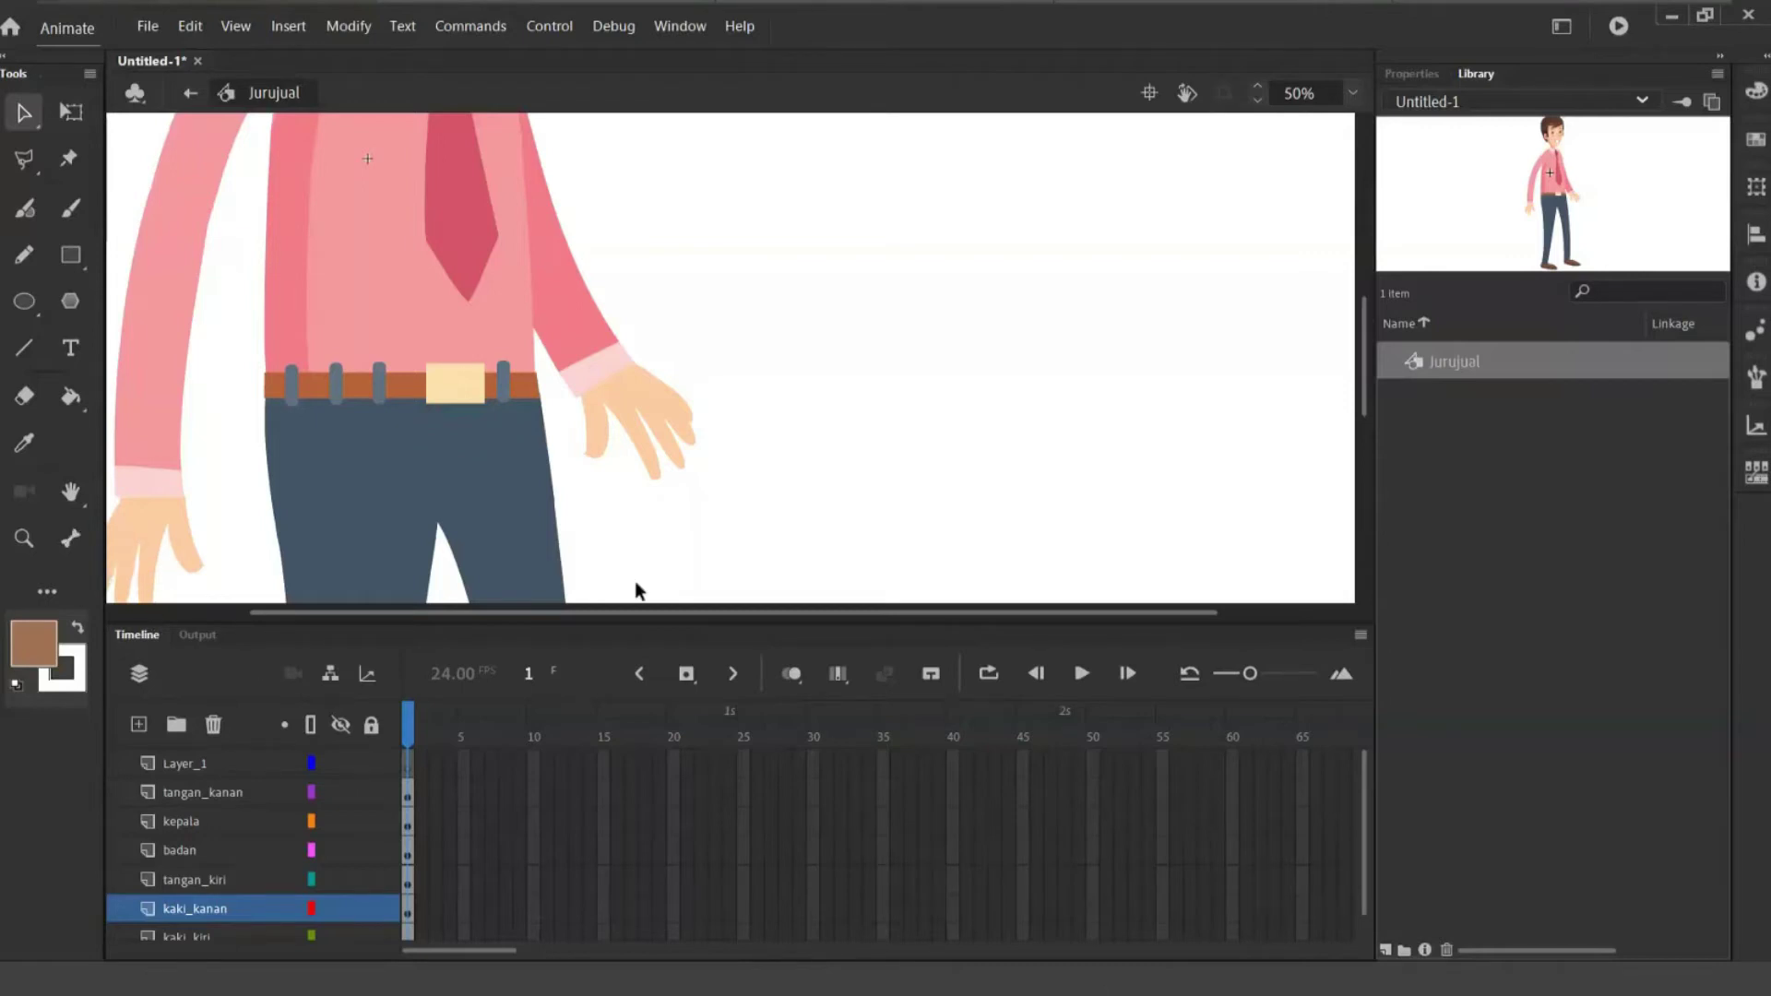
{"action": "key", "text": "ctrl+minus"}
{"action": "key", "text": "ctrl+minus"}
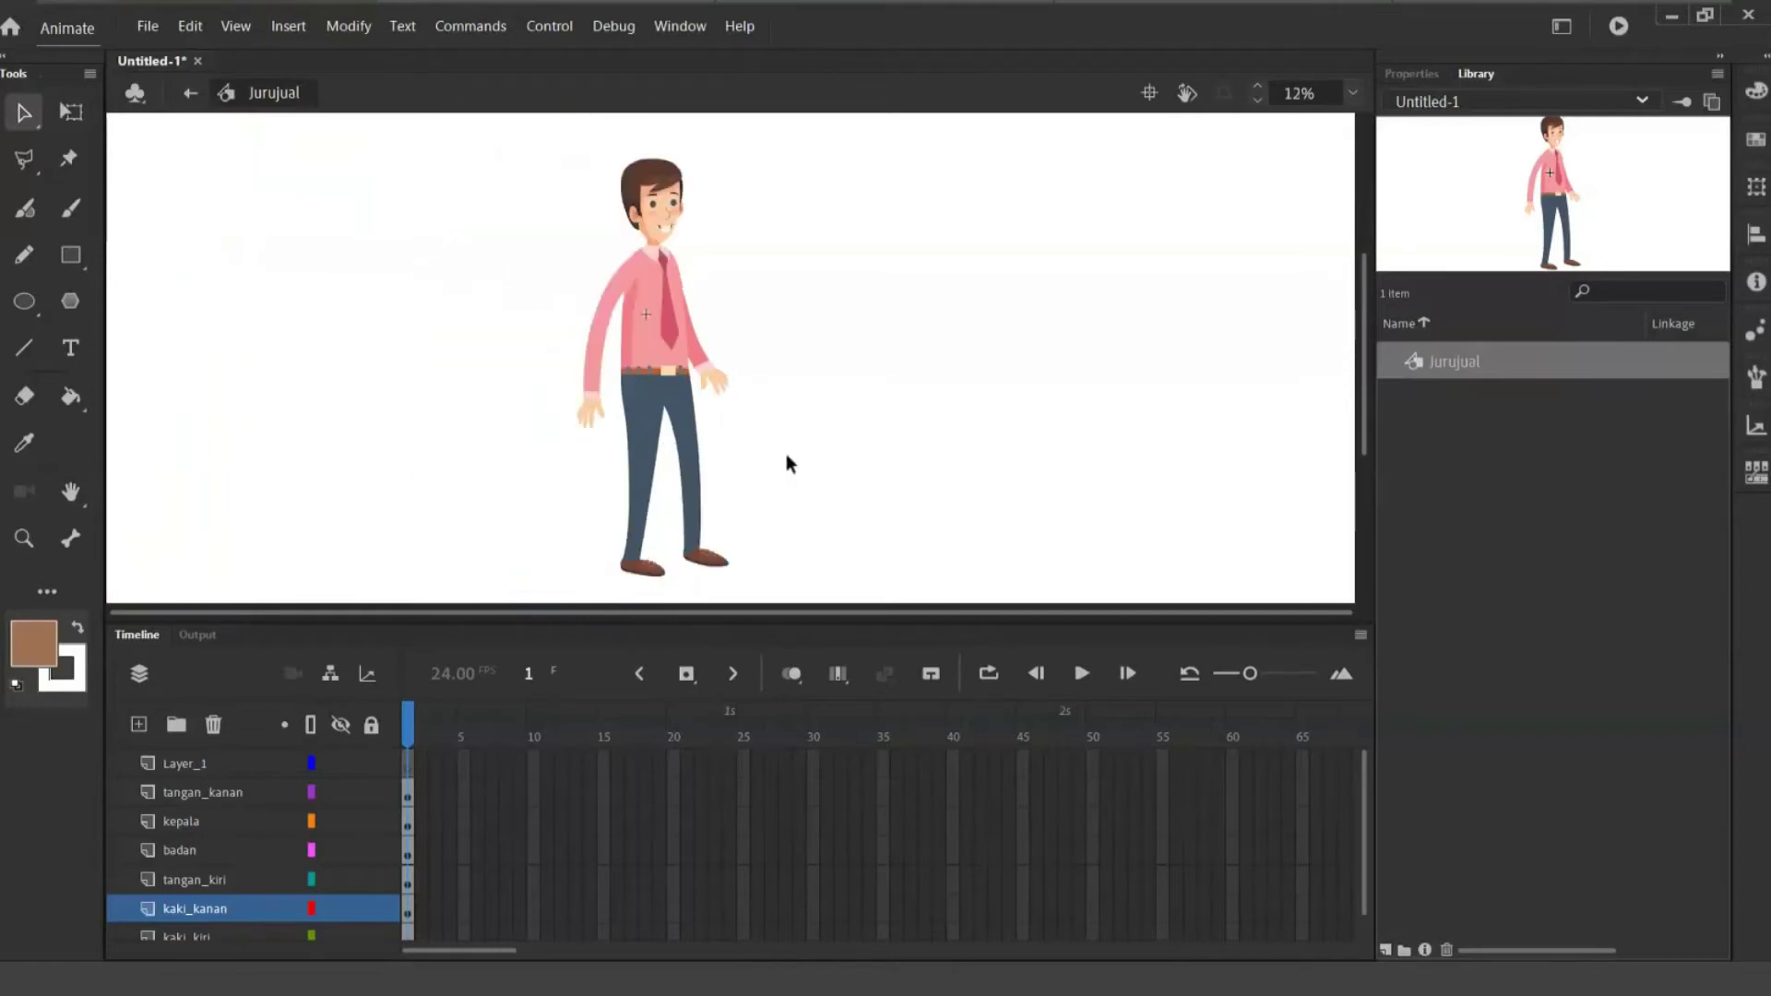
- Check the separate arms and the bounding boxes of all body parts, and review the Distribute to Layers command
{"action": "left_click", "coordinate": [607, 322]}
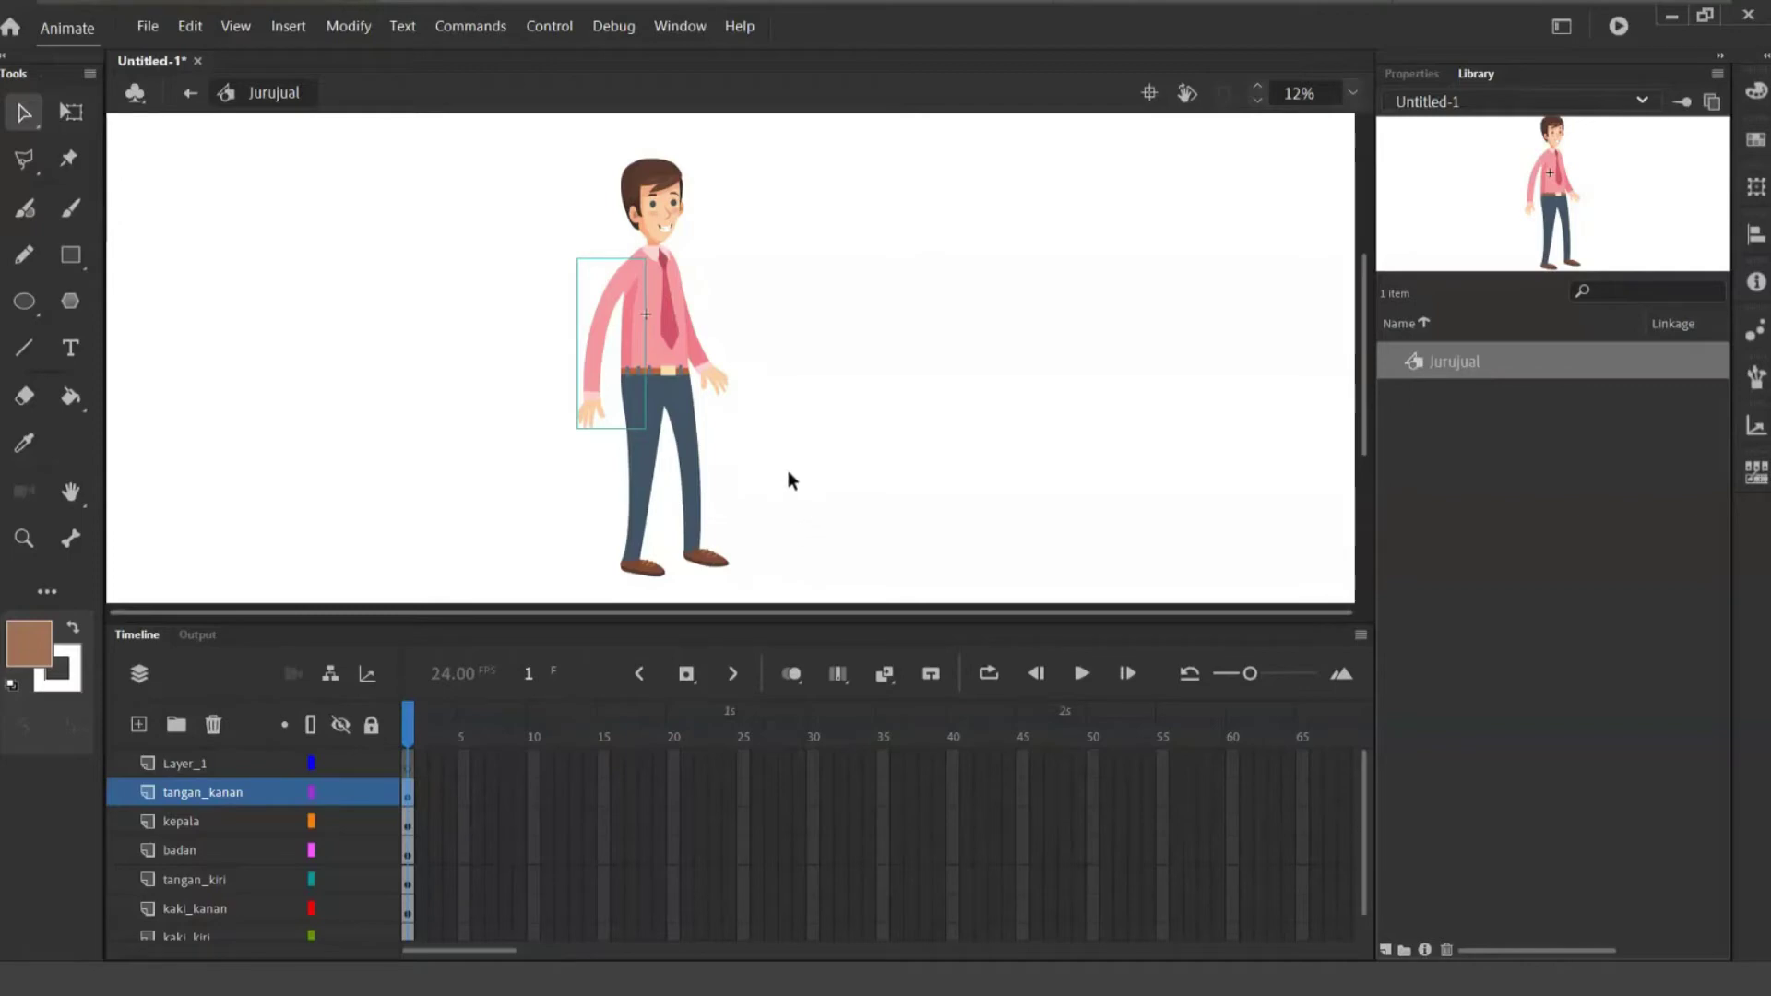
{"action": "left_click", "coordinate": [833, 450]}
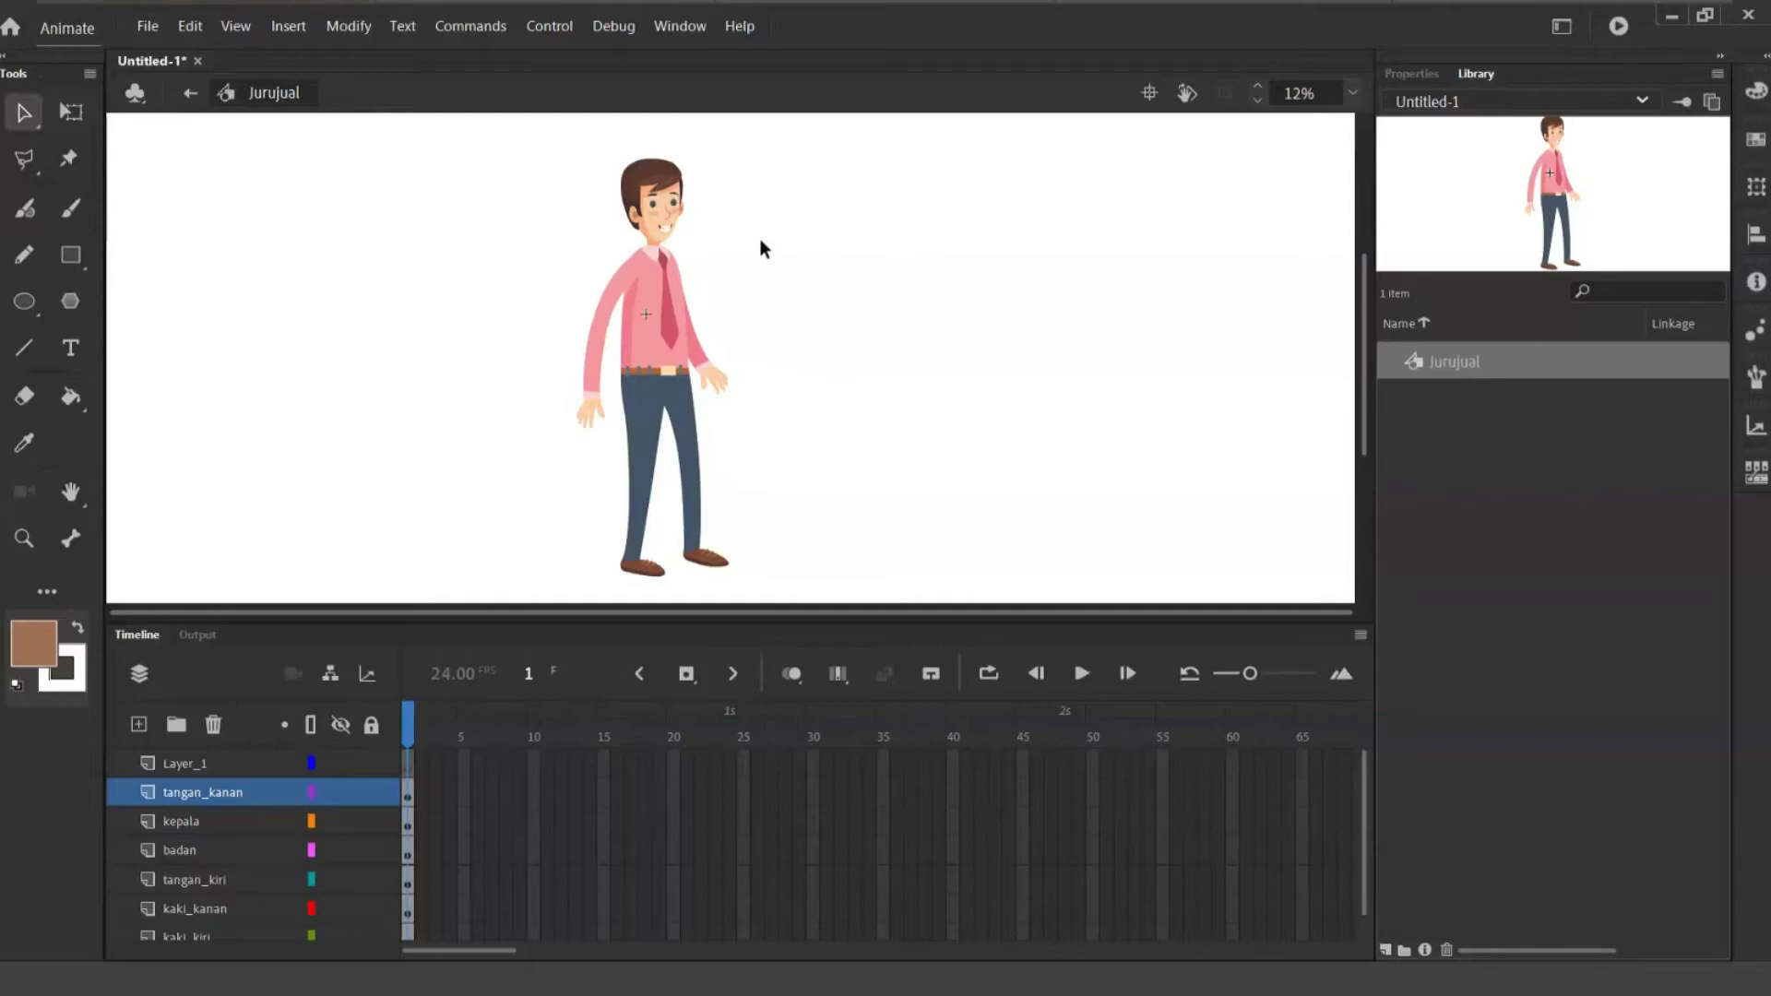
{"action": "left_click", "coordinate": [596, 365]}
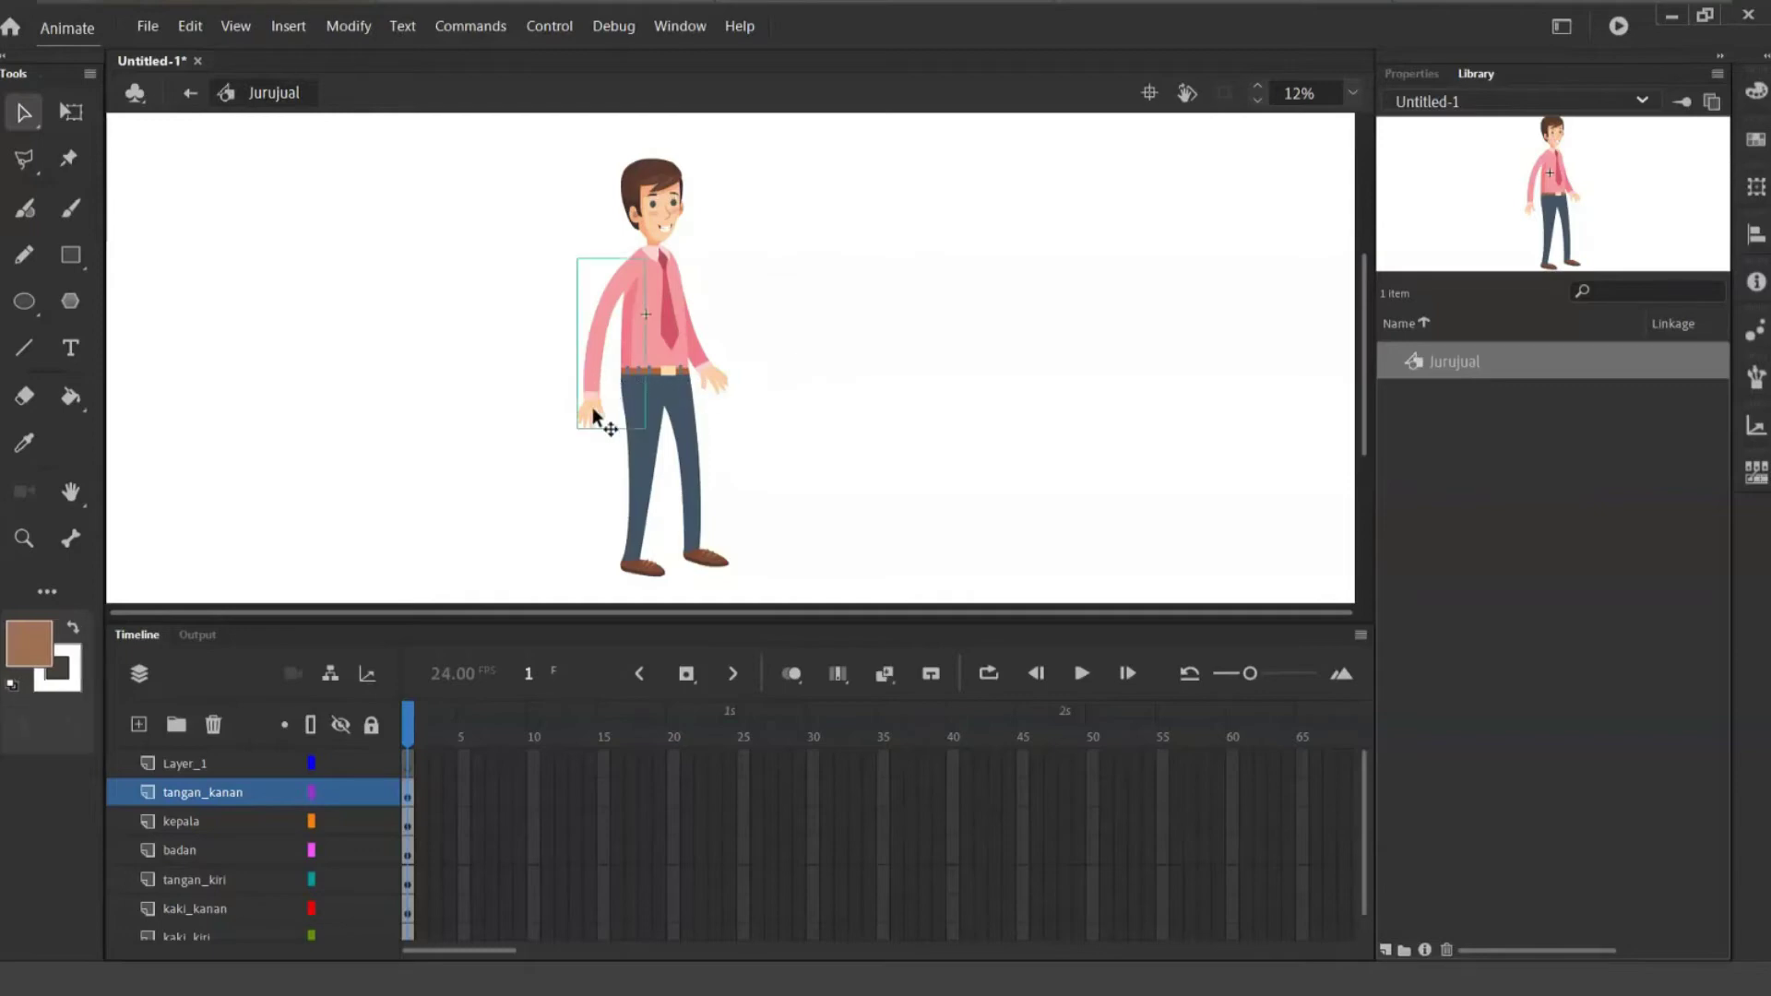
{"action": "left_click", "coordinate": [716, 371]}
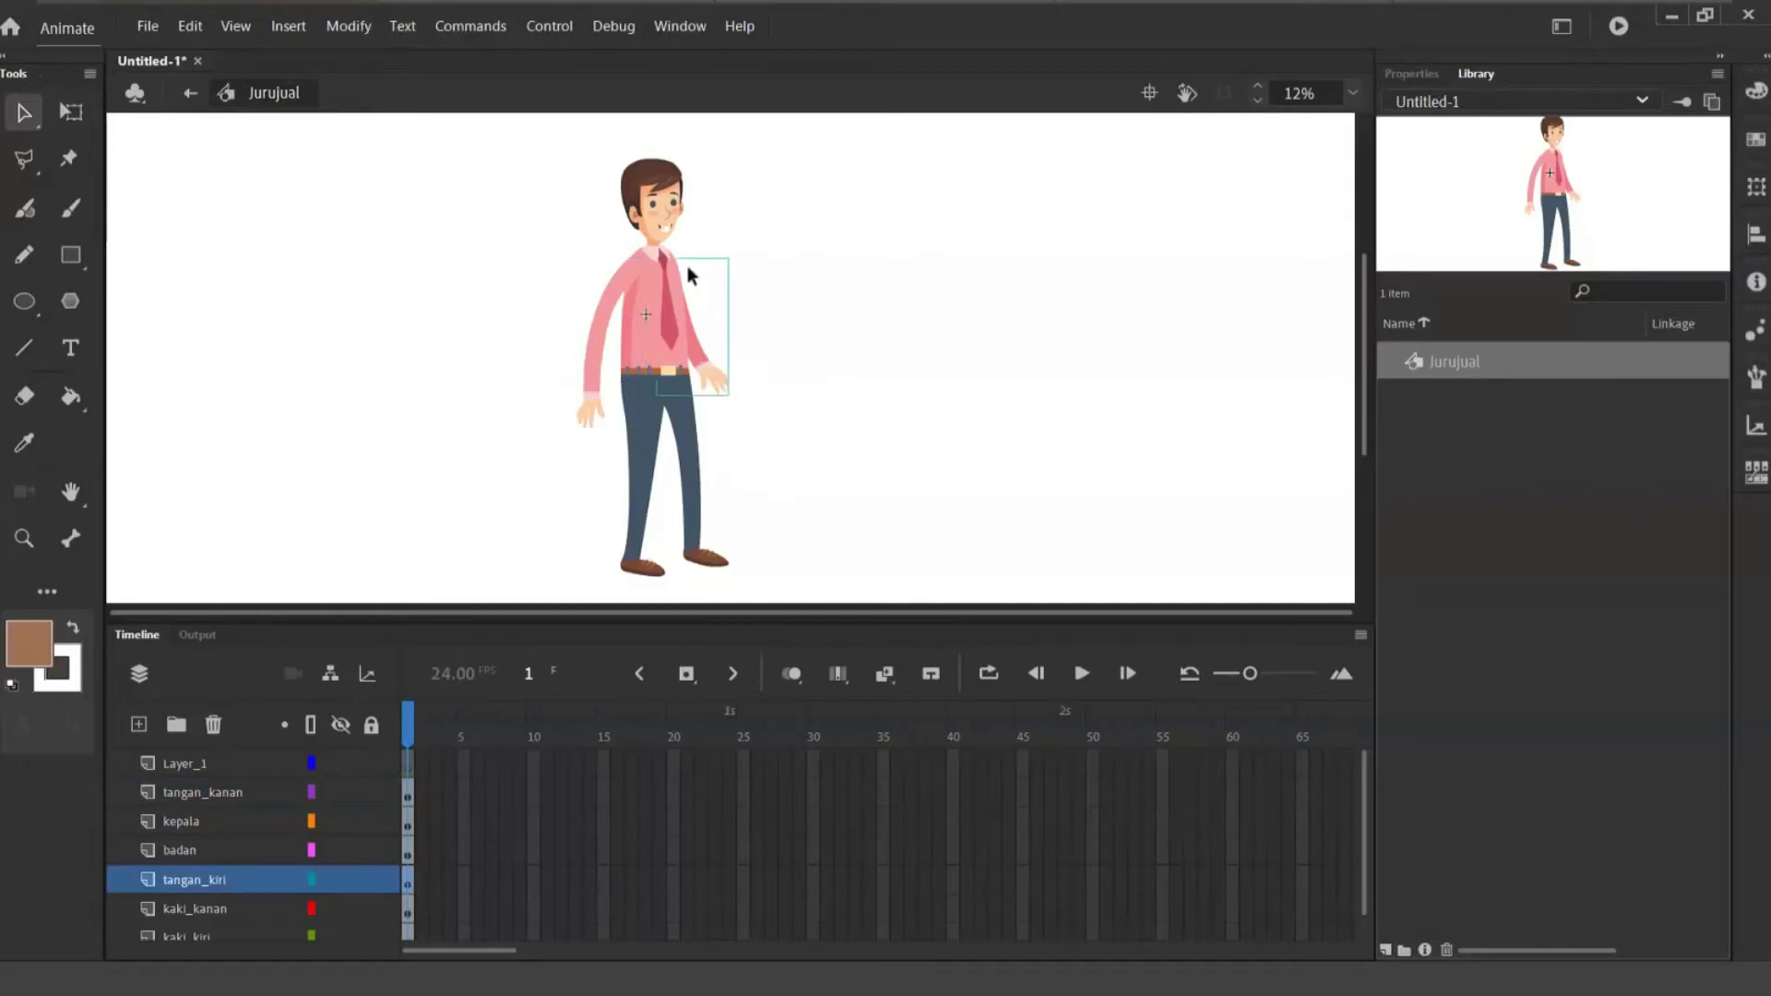
{"action": "left_click", "coordinate": [607, 386]}
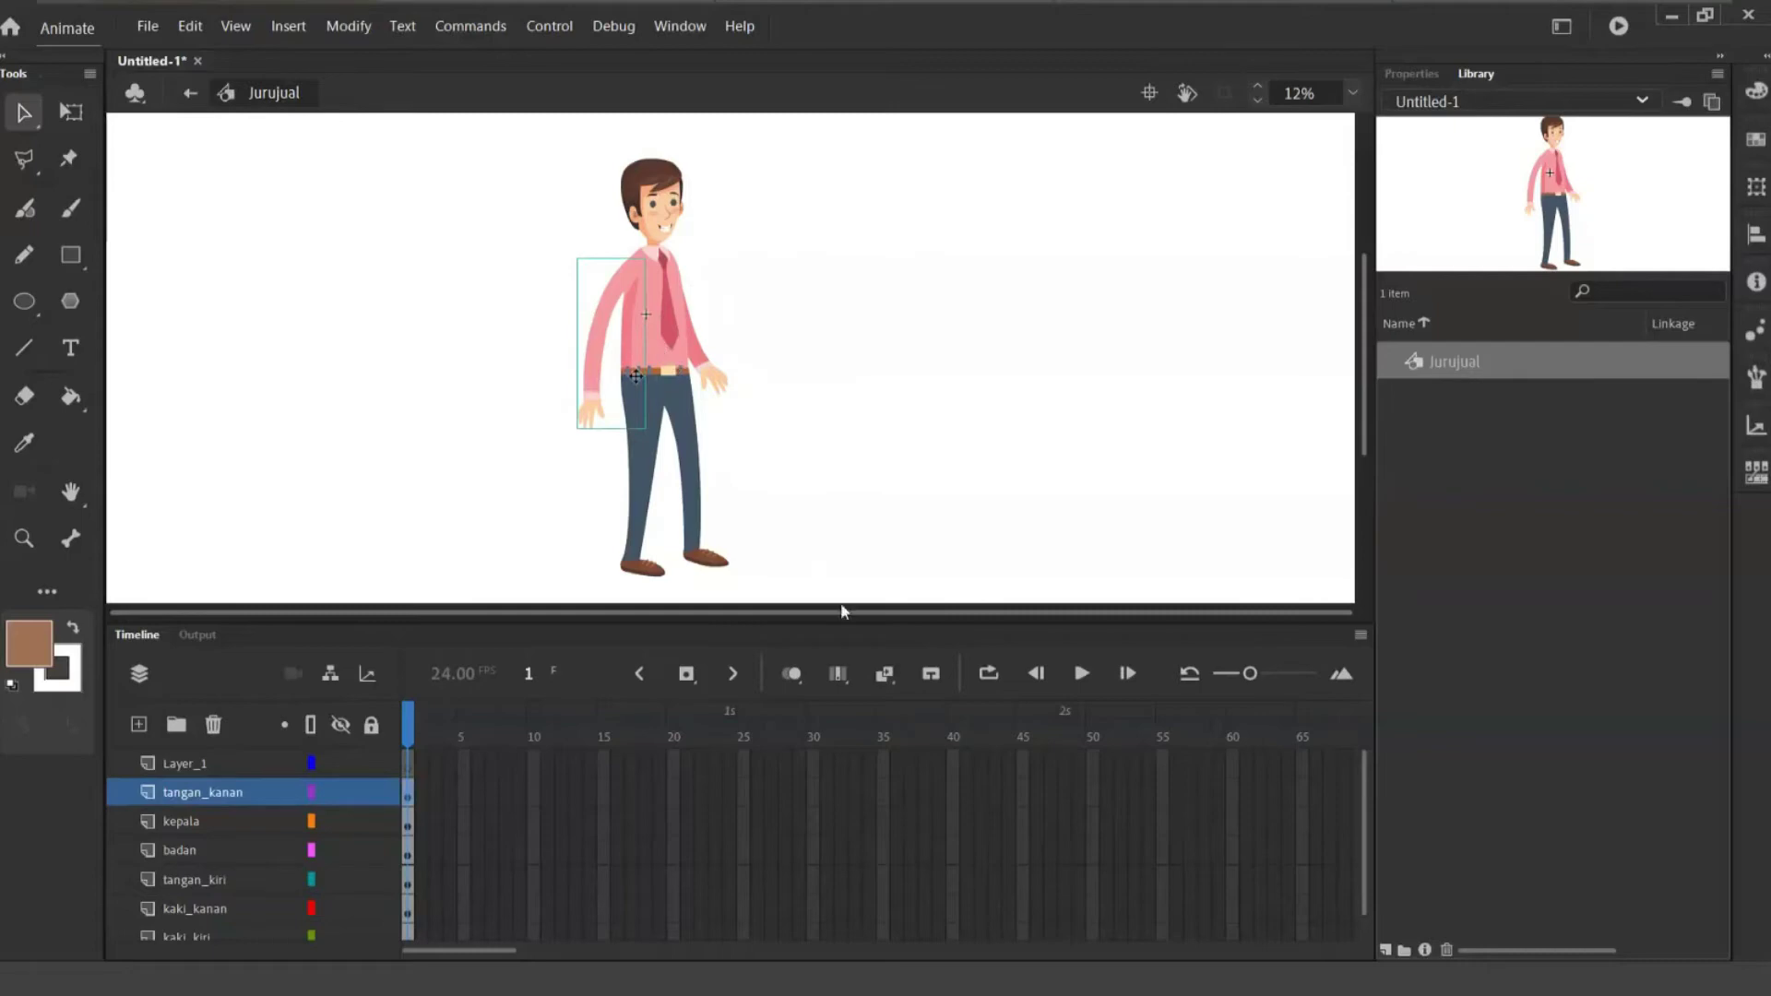
{"action": "left_click_drag", "start_coordinate": [858, 588], "coordinate": [452, 129]}
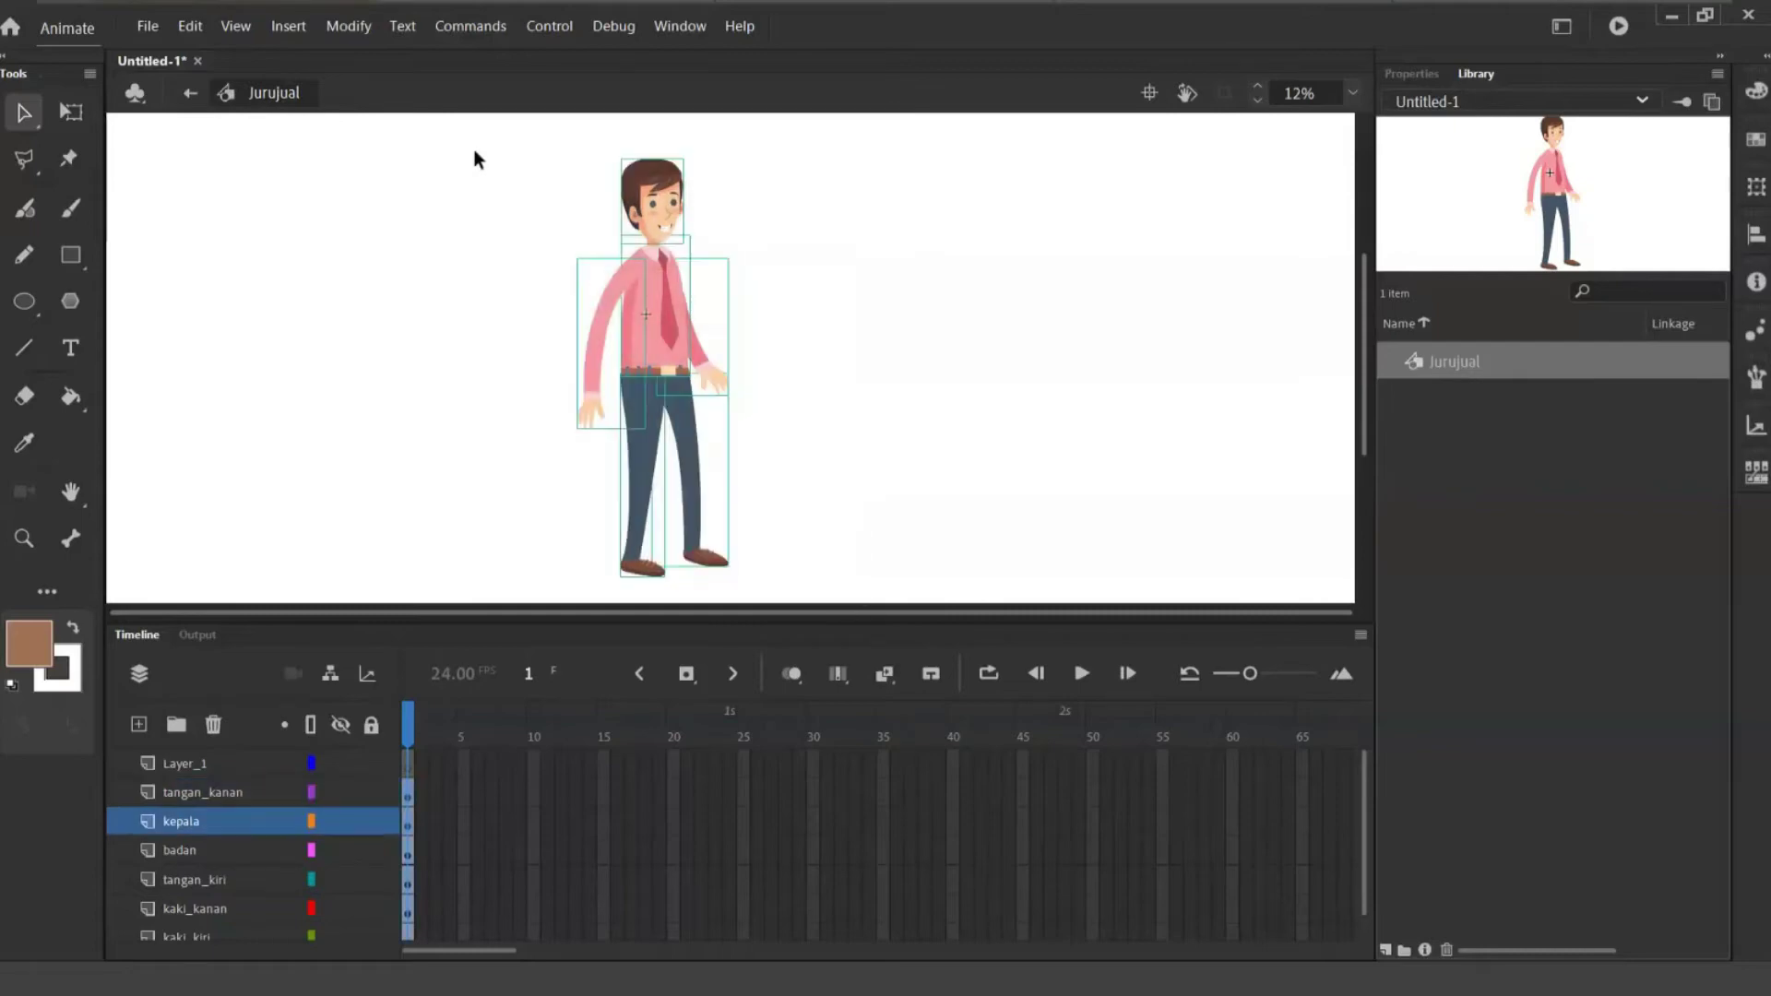
{"action": "right_click", "coordinate": [650, 334]}
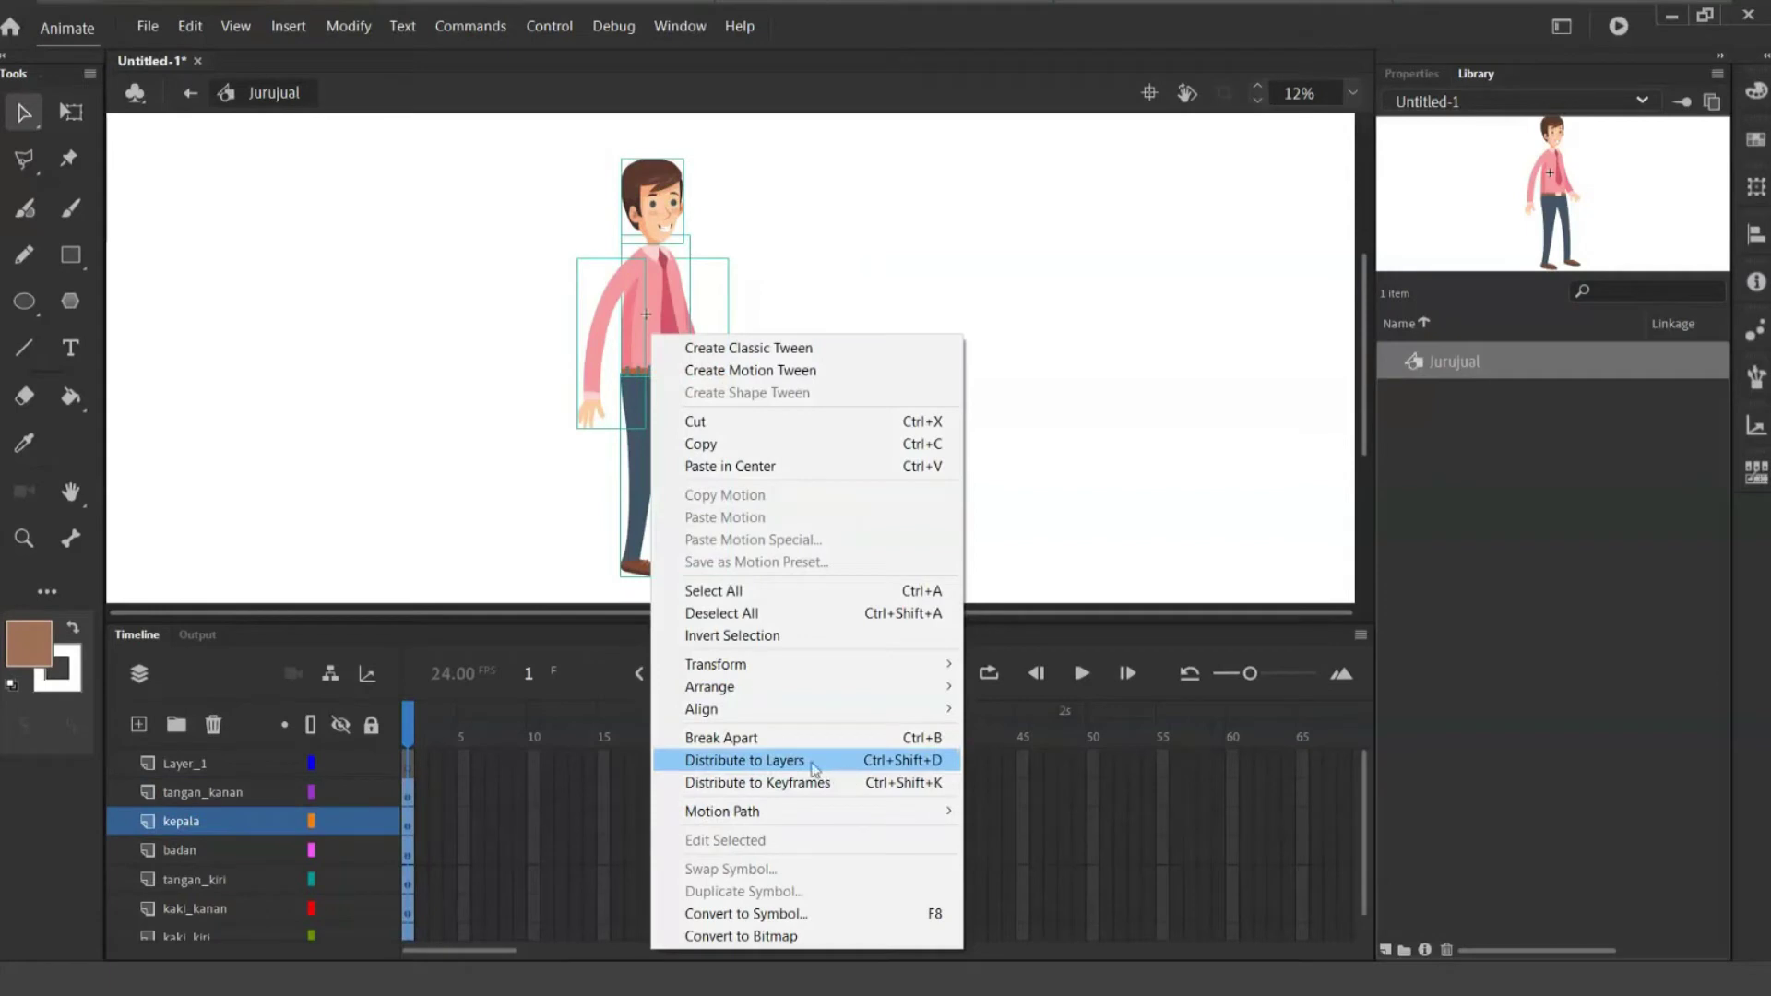
{"action": "left_click", "coordinate": [1044, 522]}
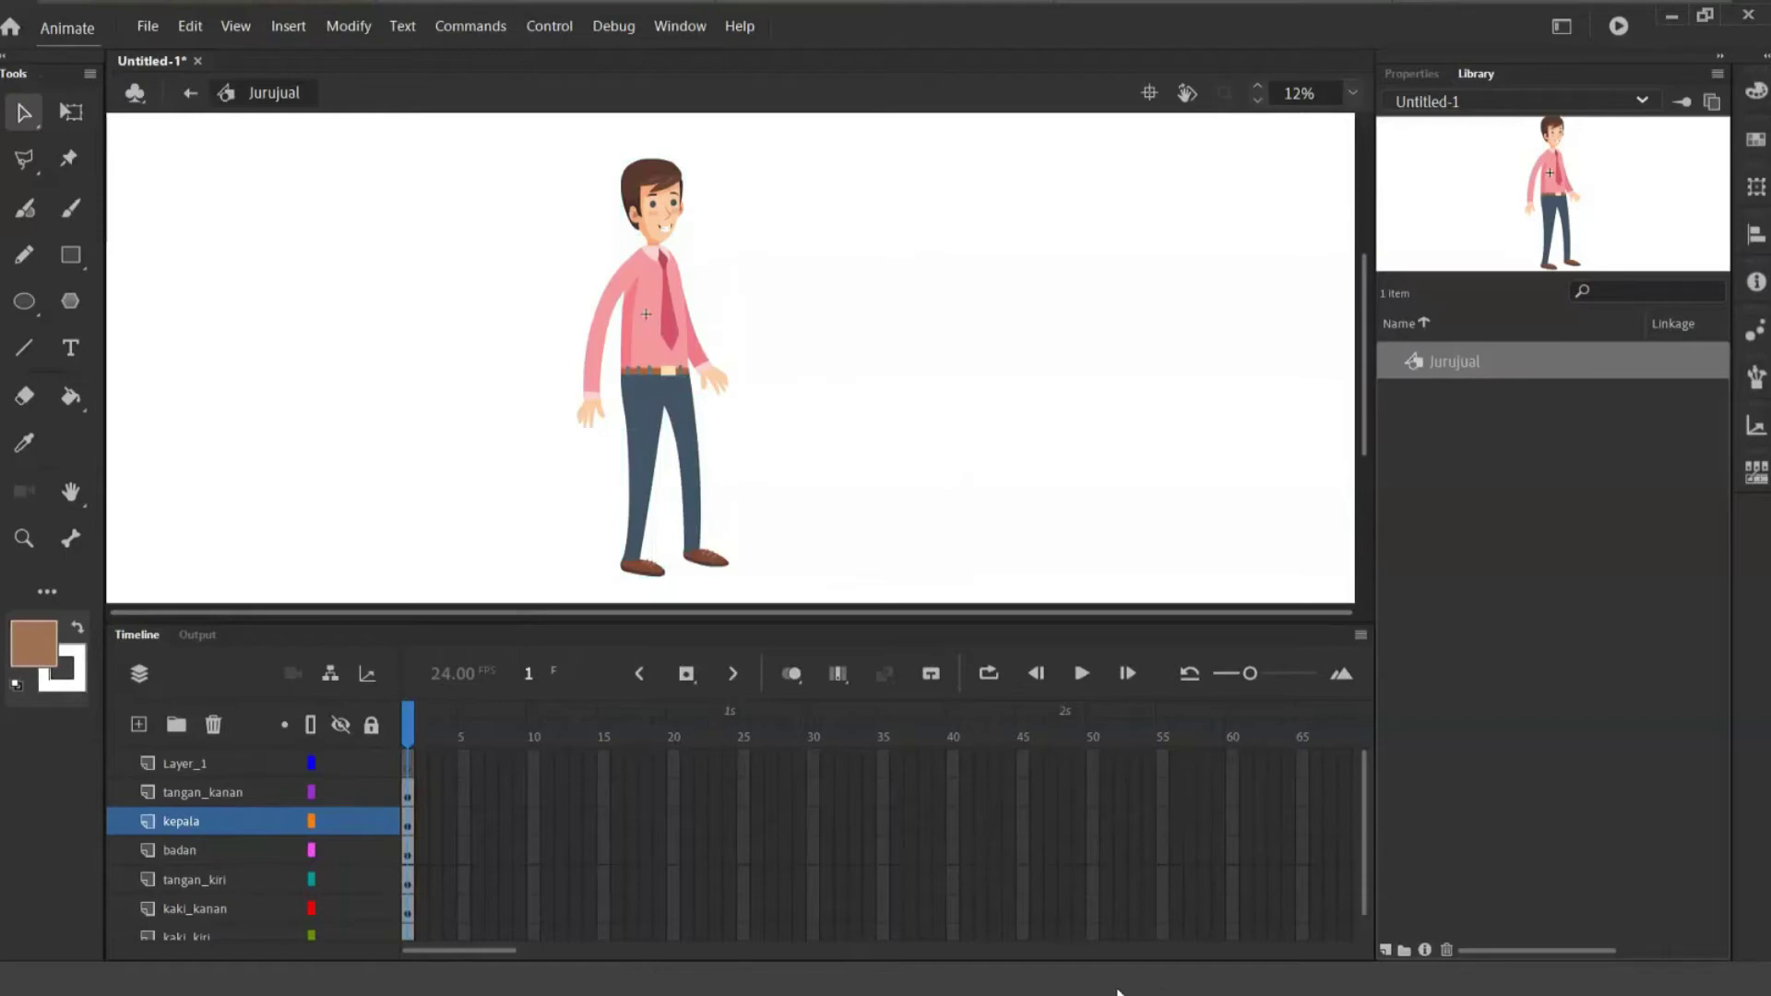
- Hide every layer except kaki_kanan and enlarge the view so that only the right leg is shown
{"action": "left_click", "coordinate": [656, 444]}
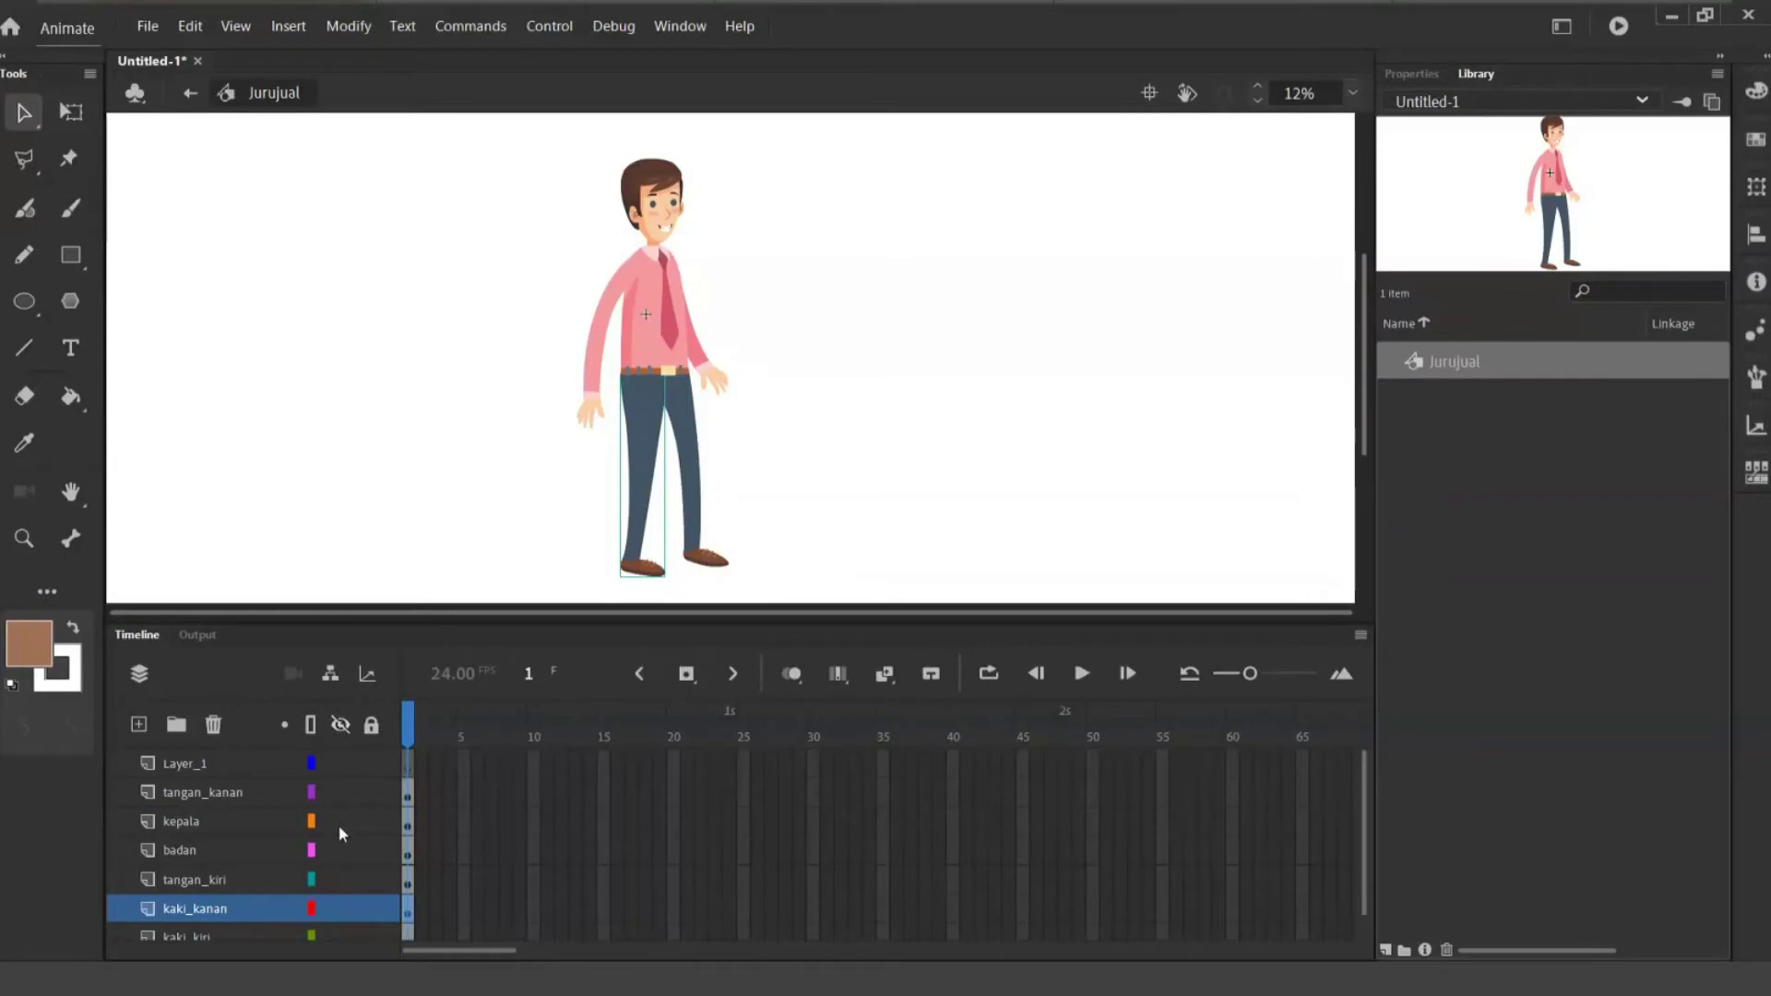
{"action": "left_click_drag", "start_coordinate": [340, 762], "coordinate": [341, 933]}
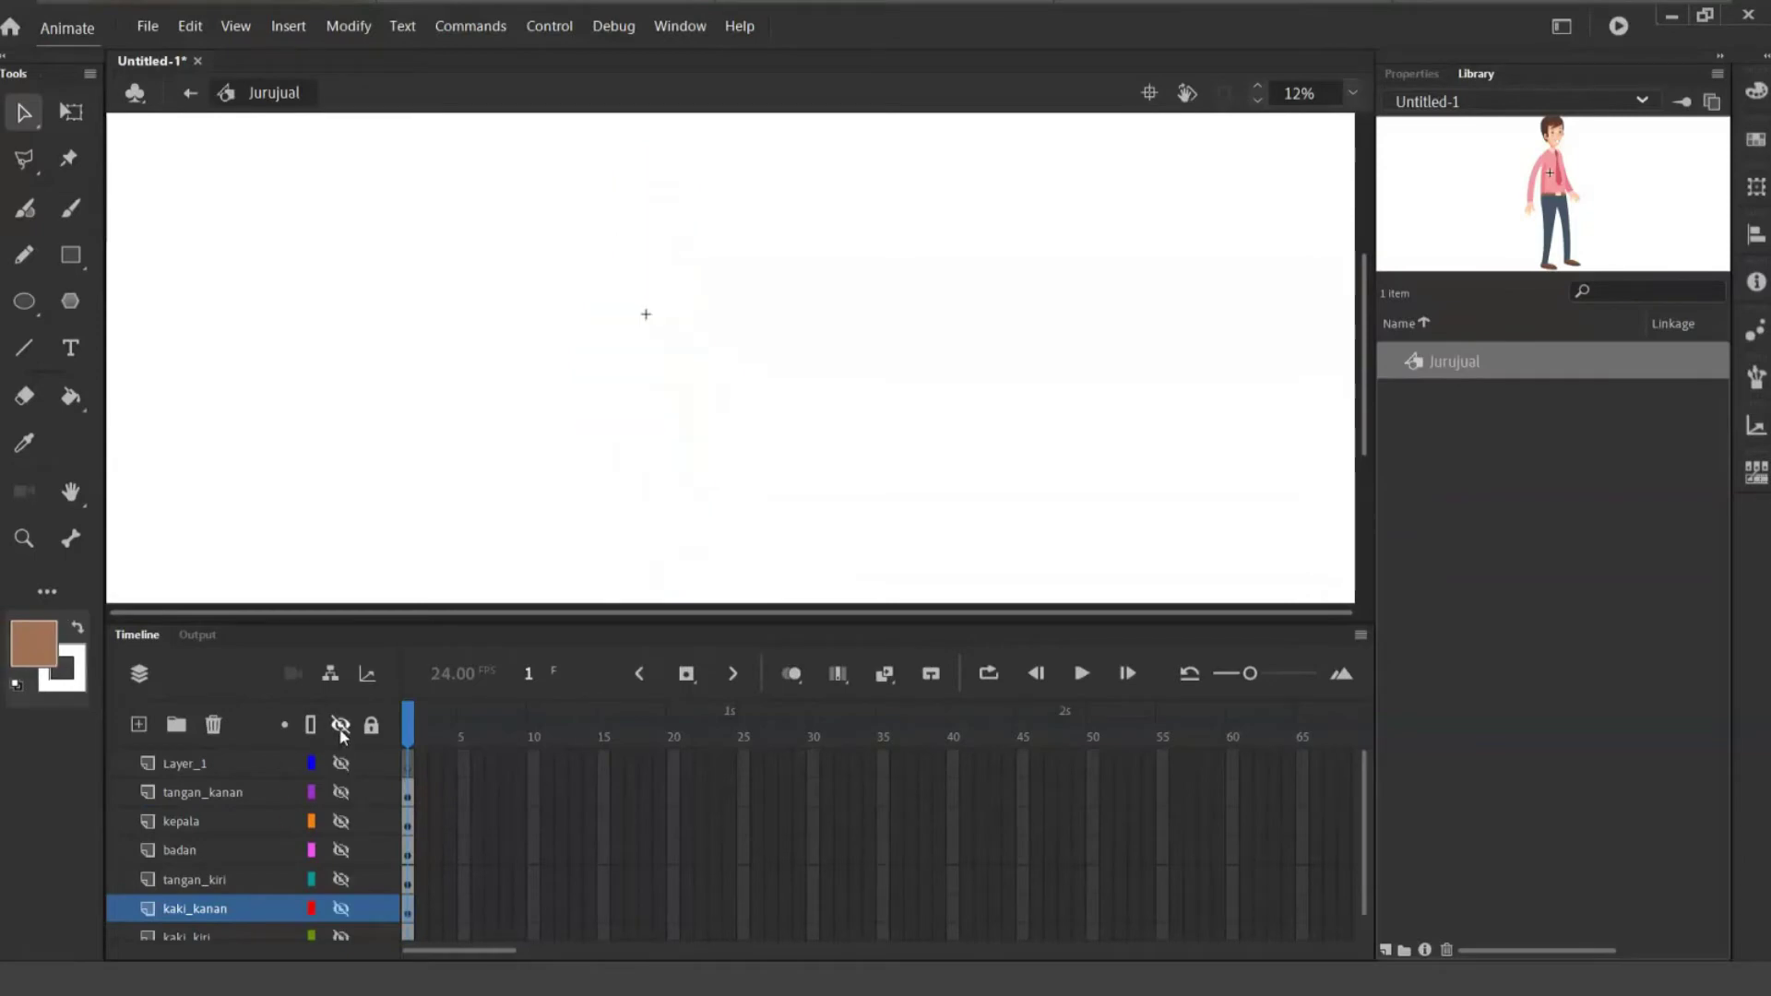
{"action": "left_click", "coordinate": [341, 913]}
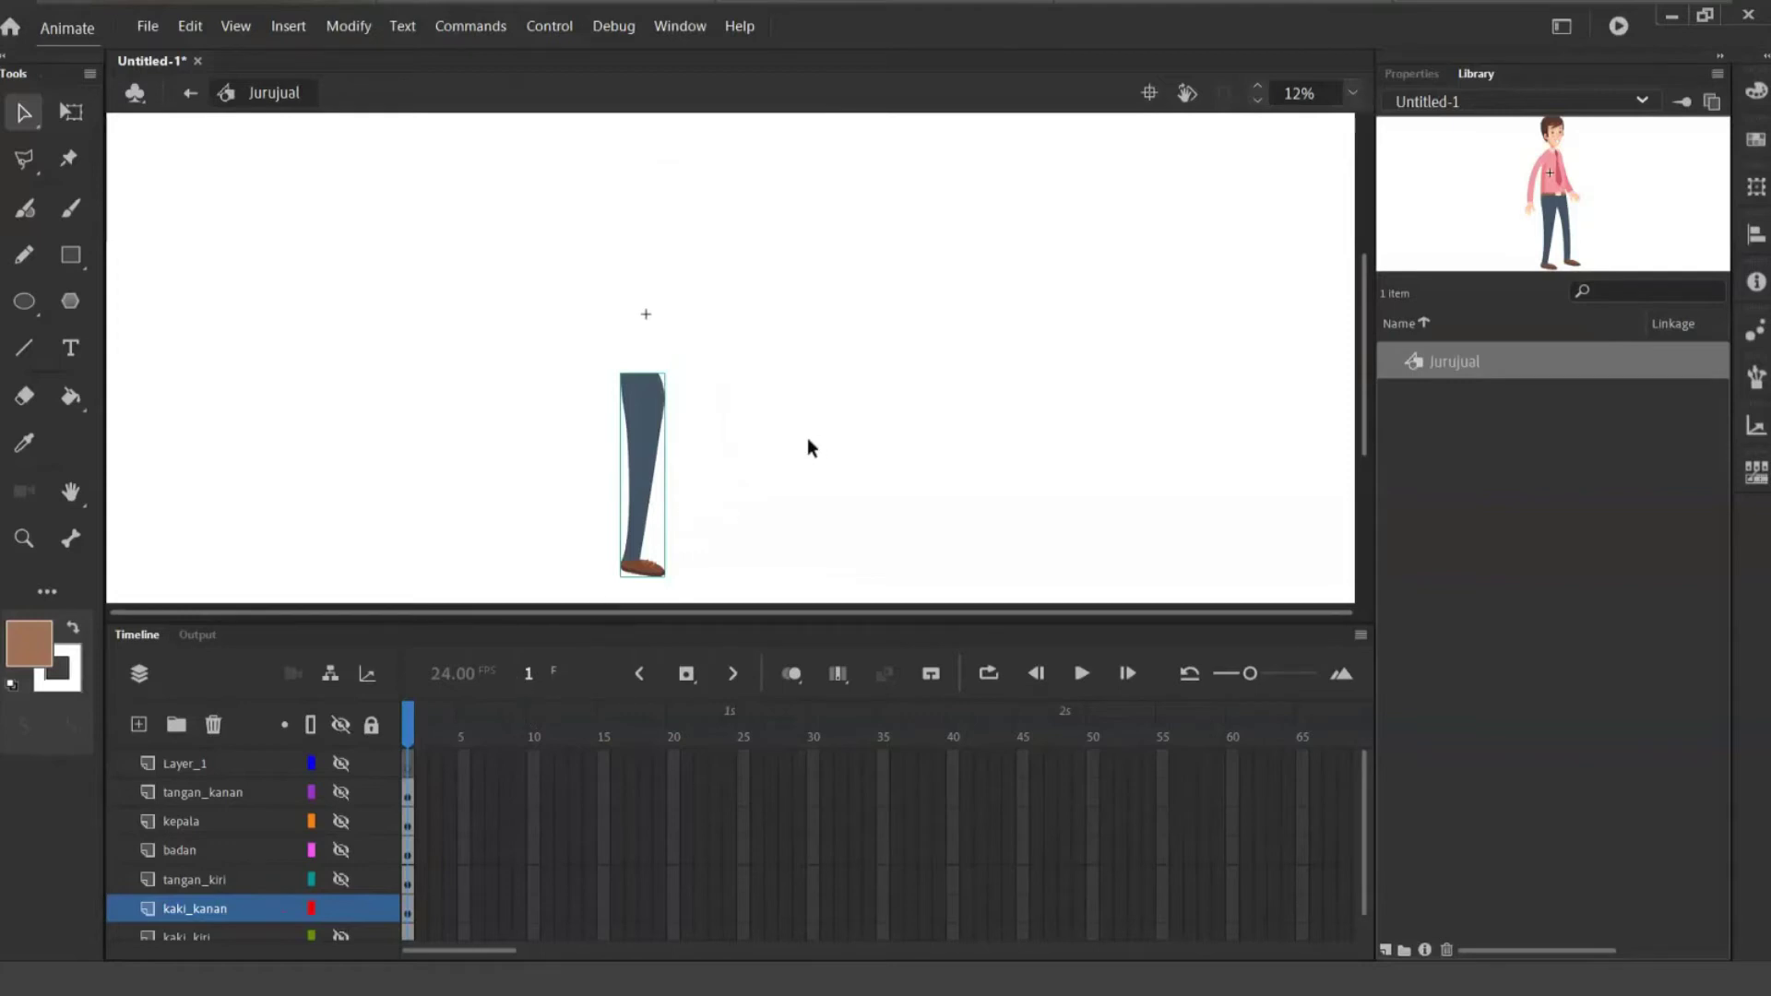
{"action": "key", "text": "ctrl+equal"}
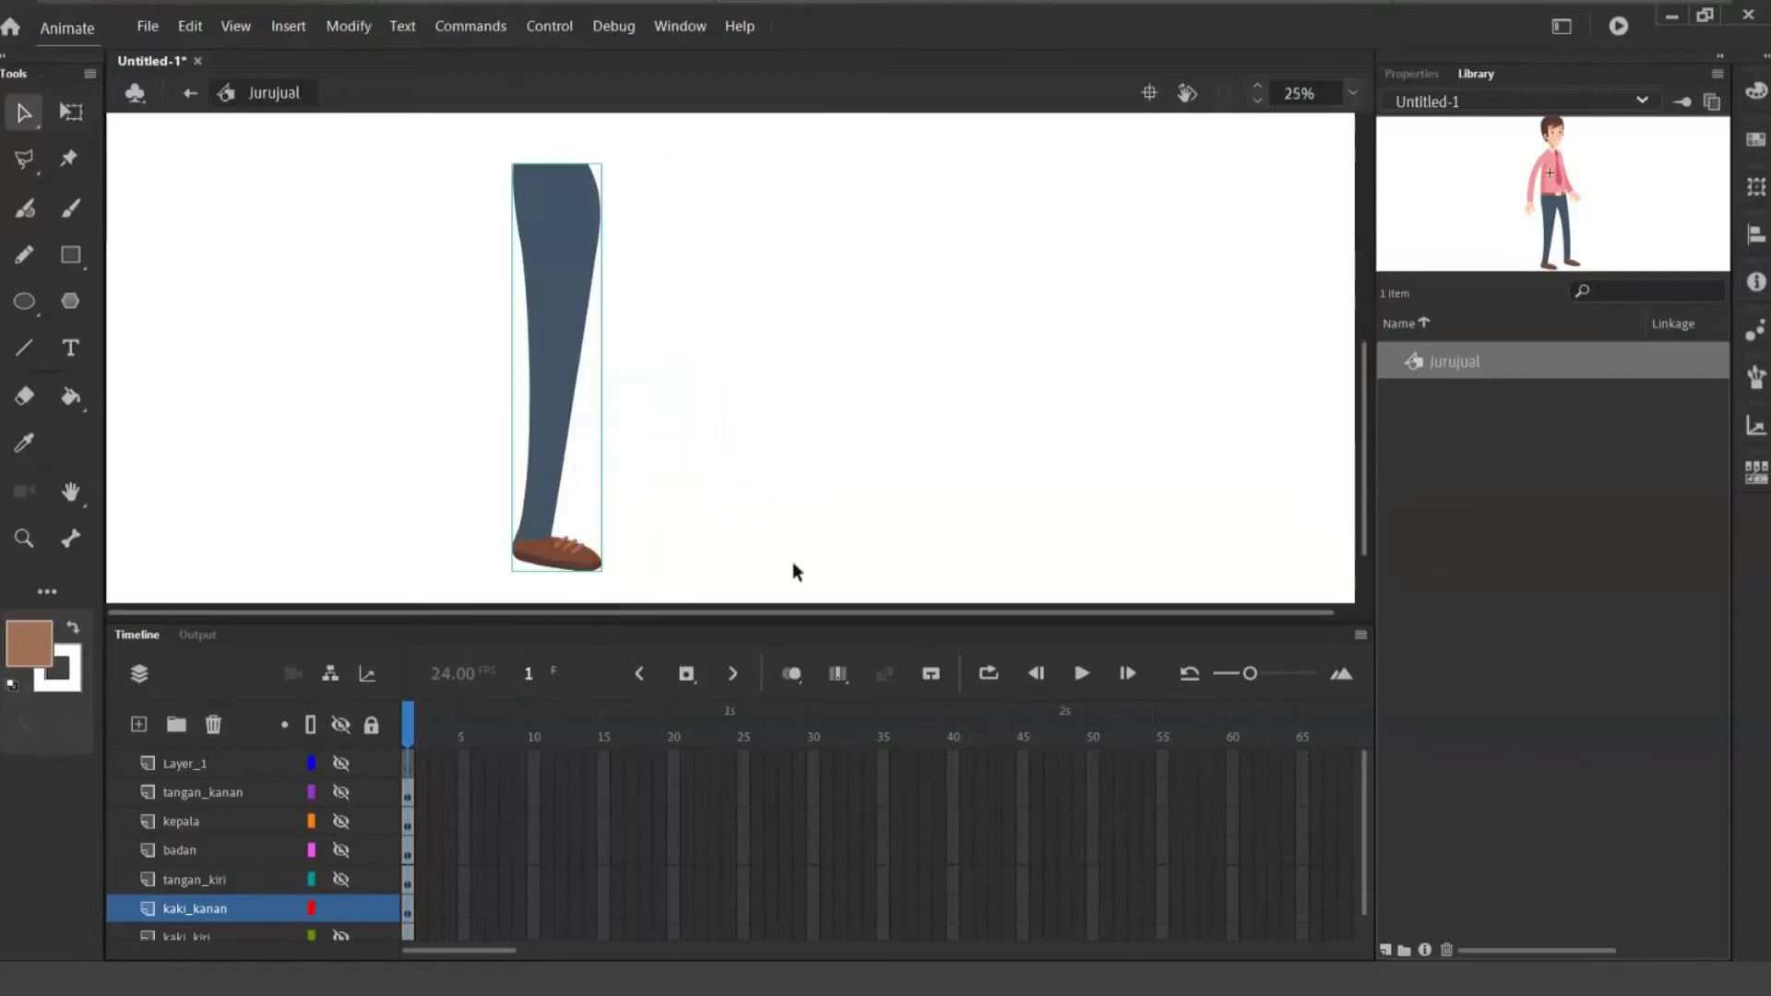
{"action": "left_click_drag", "start_coordinate": [789, 627], "coordinate": [800, 662]}
{"action": "scroll", "coordinate": [369, 876], "scroll_direction": "down", "scroll_amount": 3}
{"action": "left_click", "coordinate": [388, 874]}
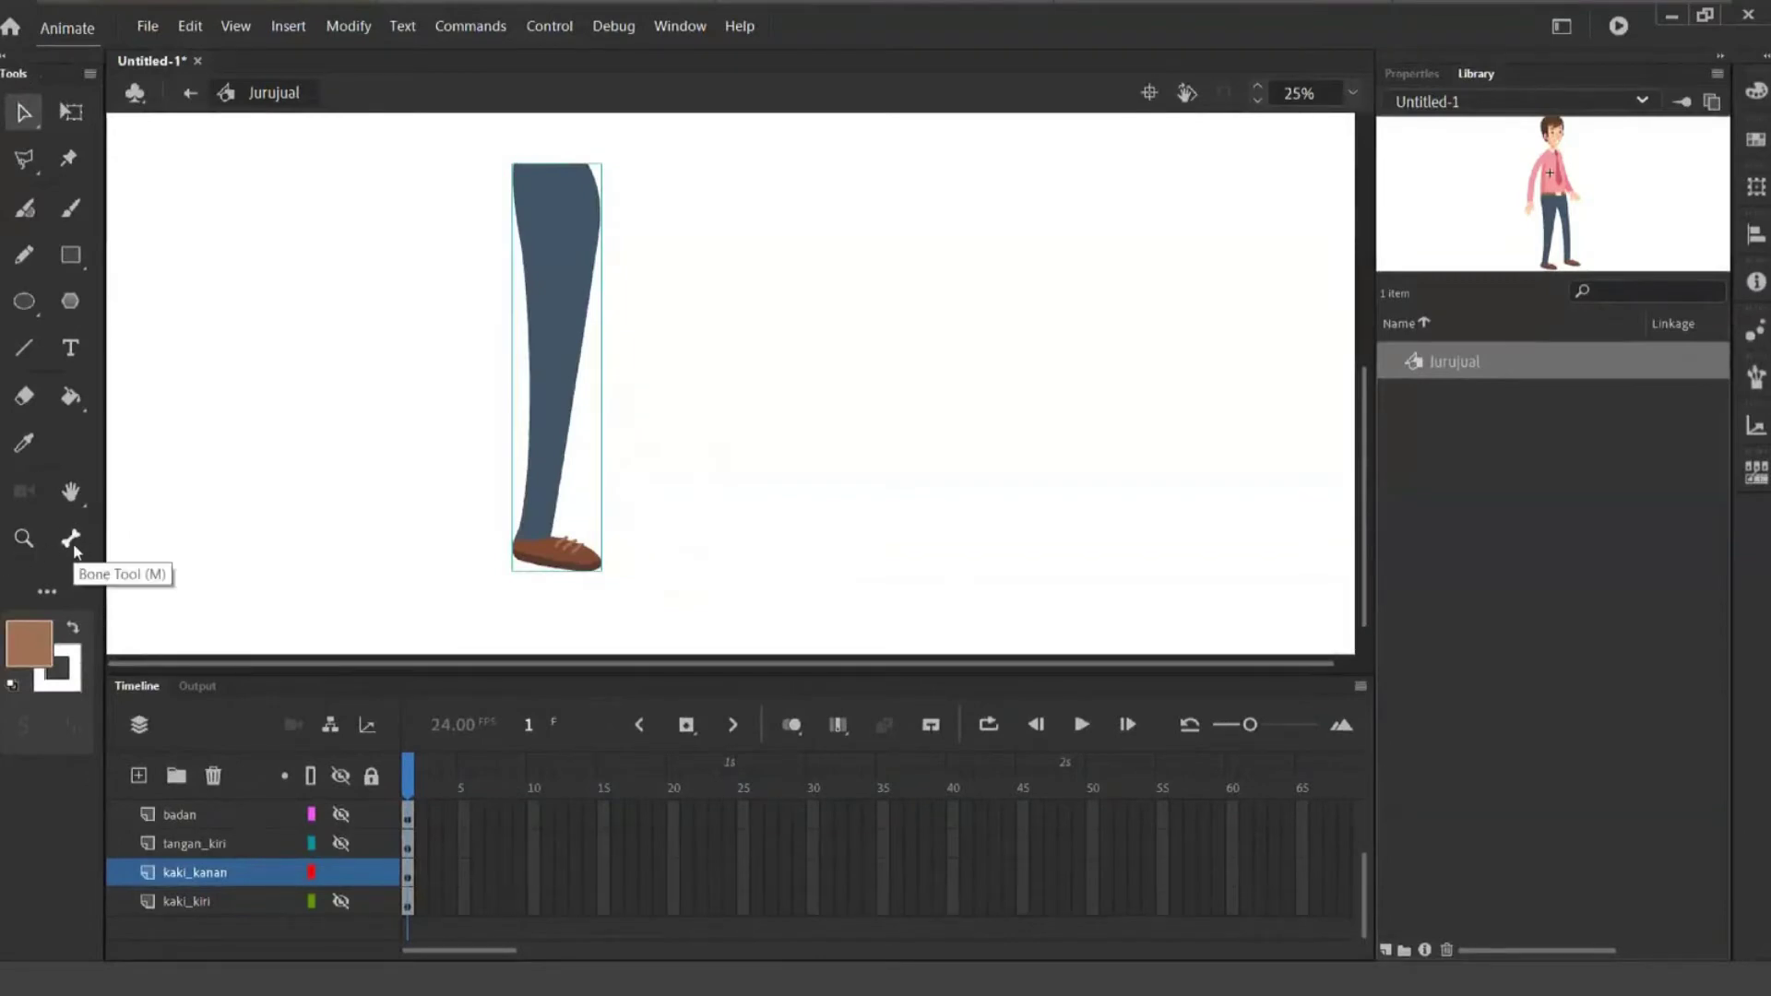
{"action": "left_click", "coordinate": [47, 593]}
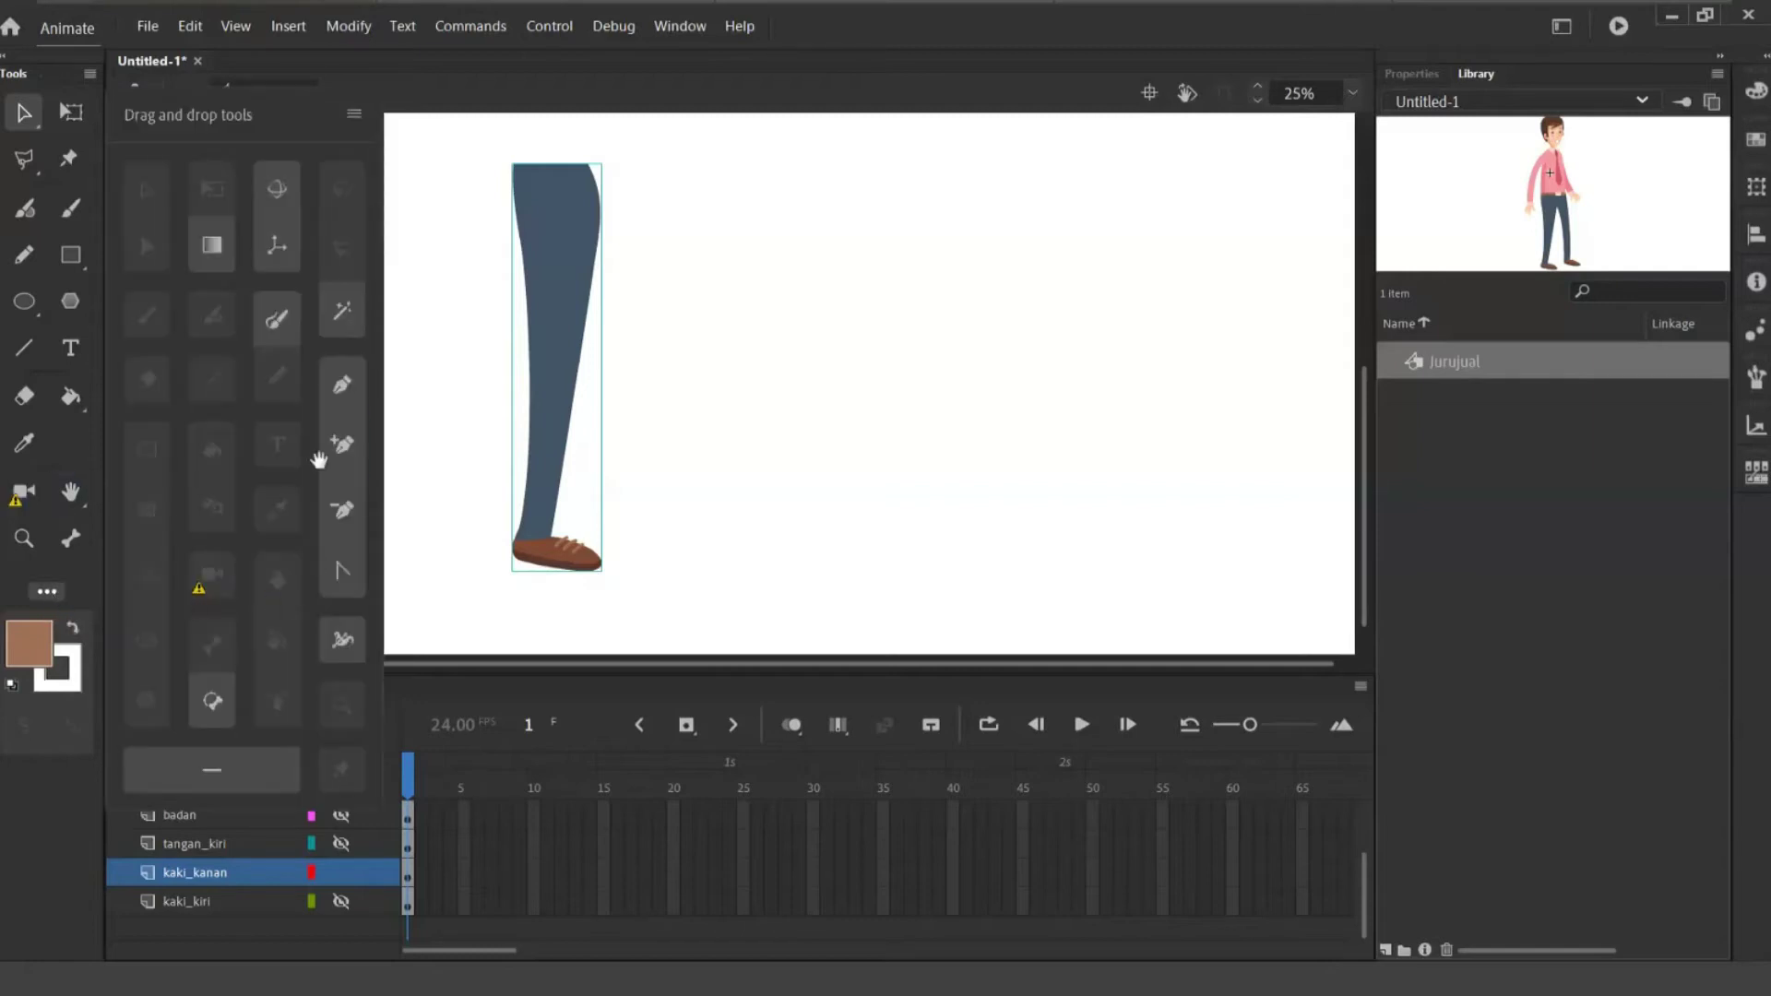
{"action": "left_click", "coordinate": [47, 594]}
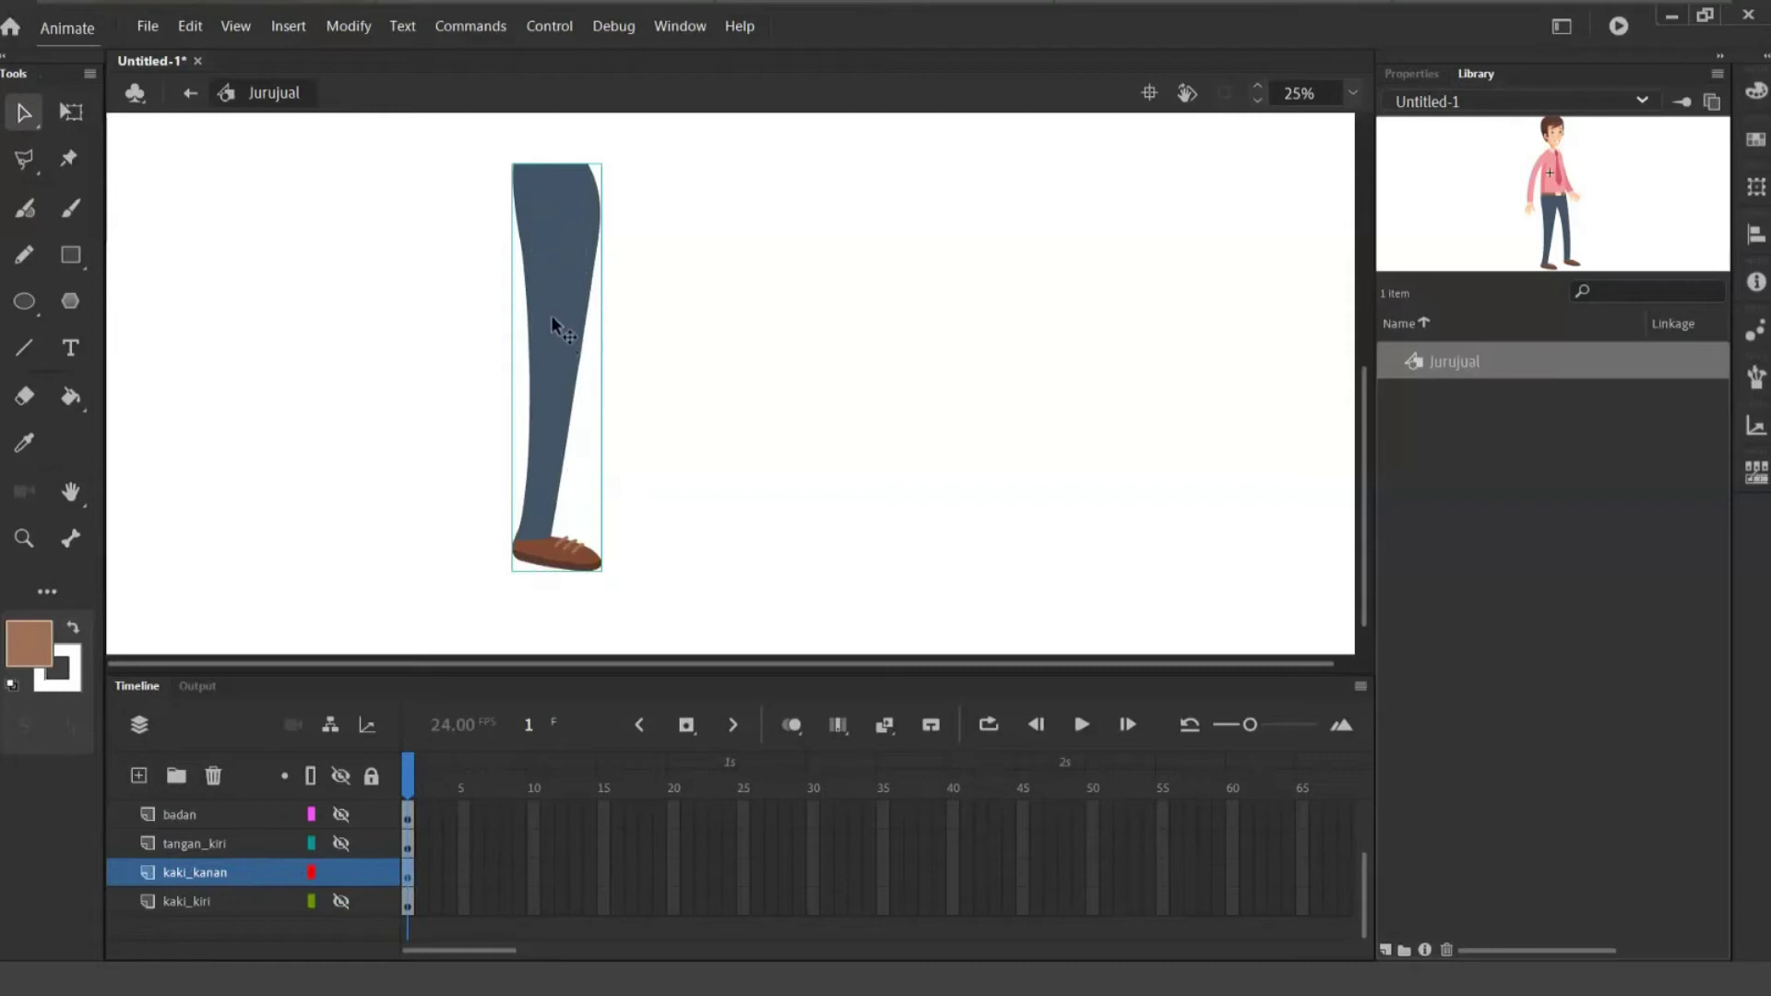
- Break the right leg apart repeatedly until the trouser leg and the shoe are plain shapes
{"action": "left_click", "coordinate": [341, 26]}
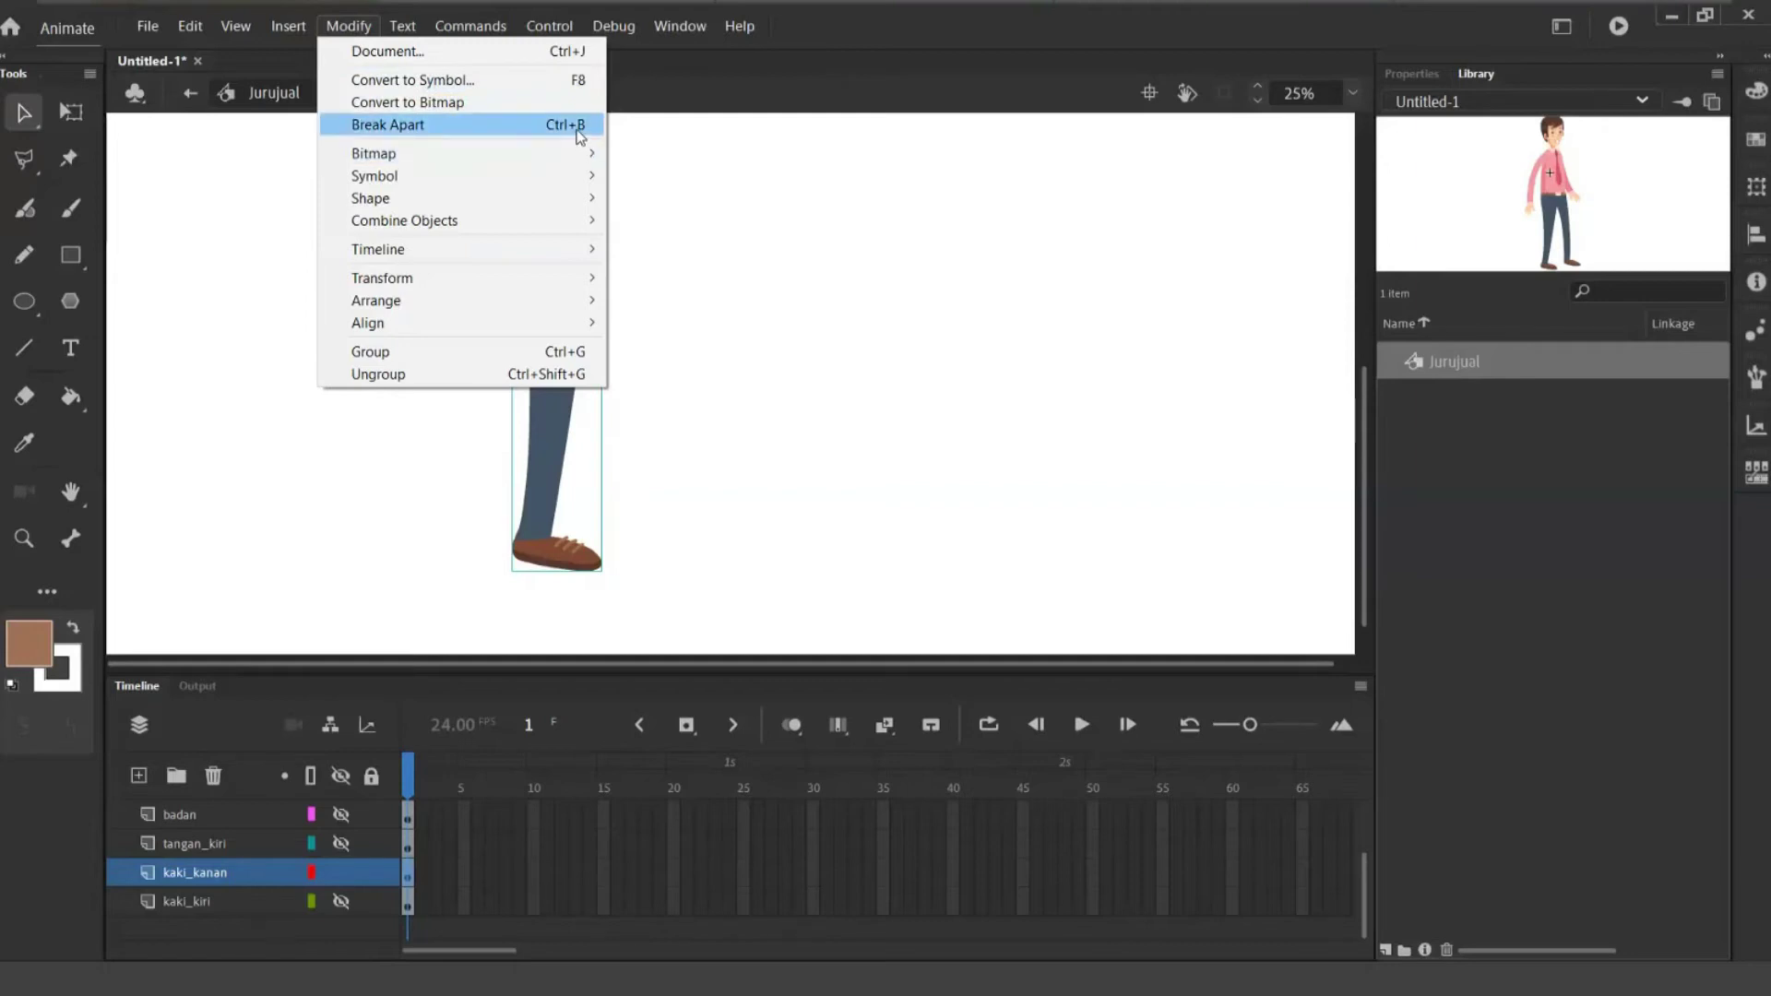
{"action": "left_click", "coordinate": [691, 277]}
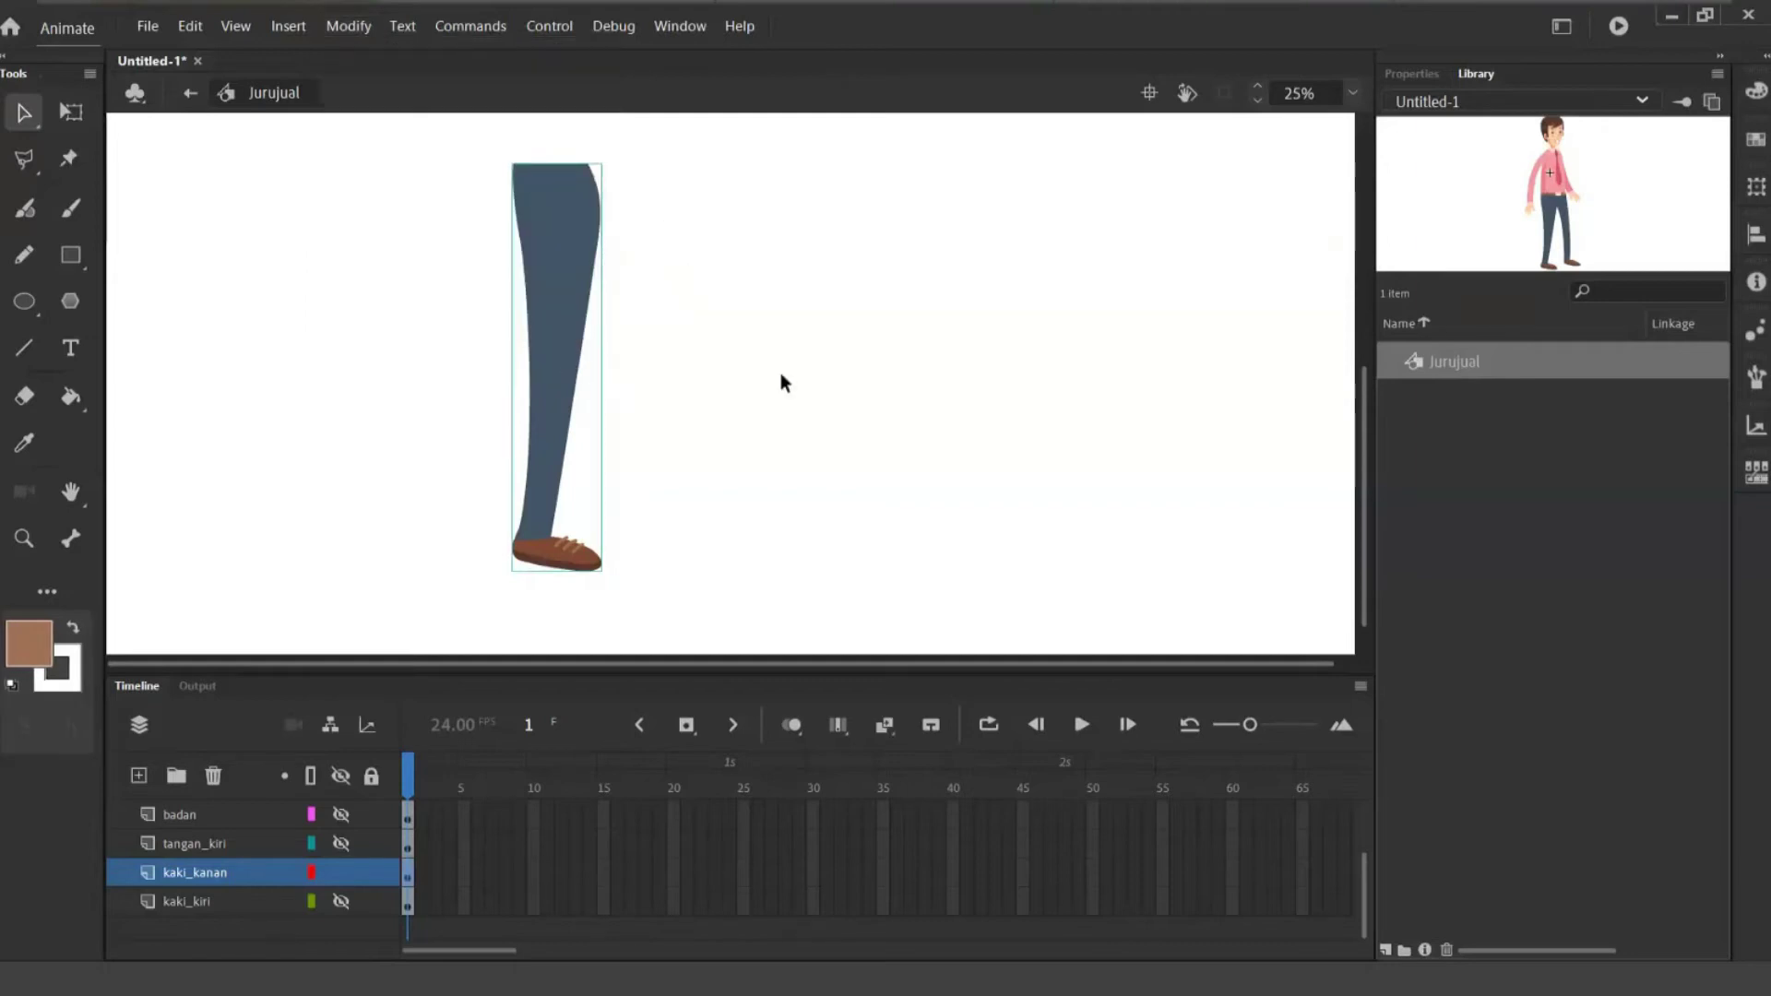
{"action": "key", "text": "ctrl+b"}
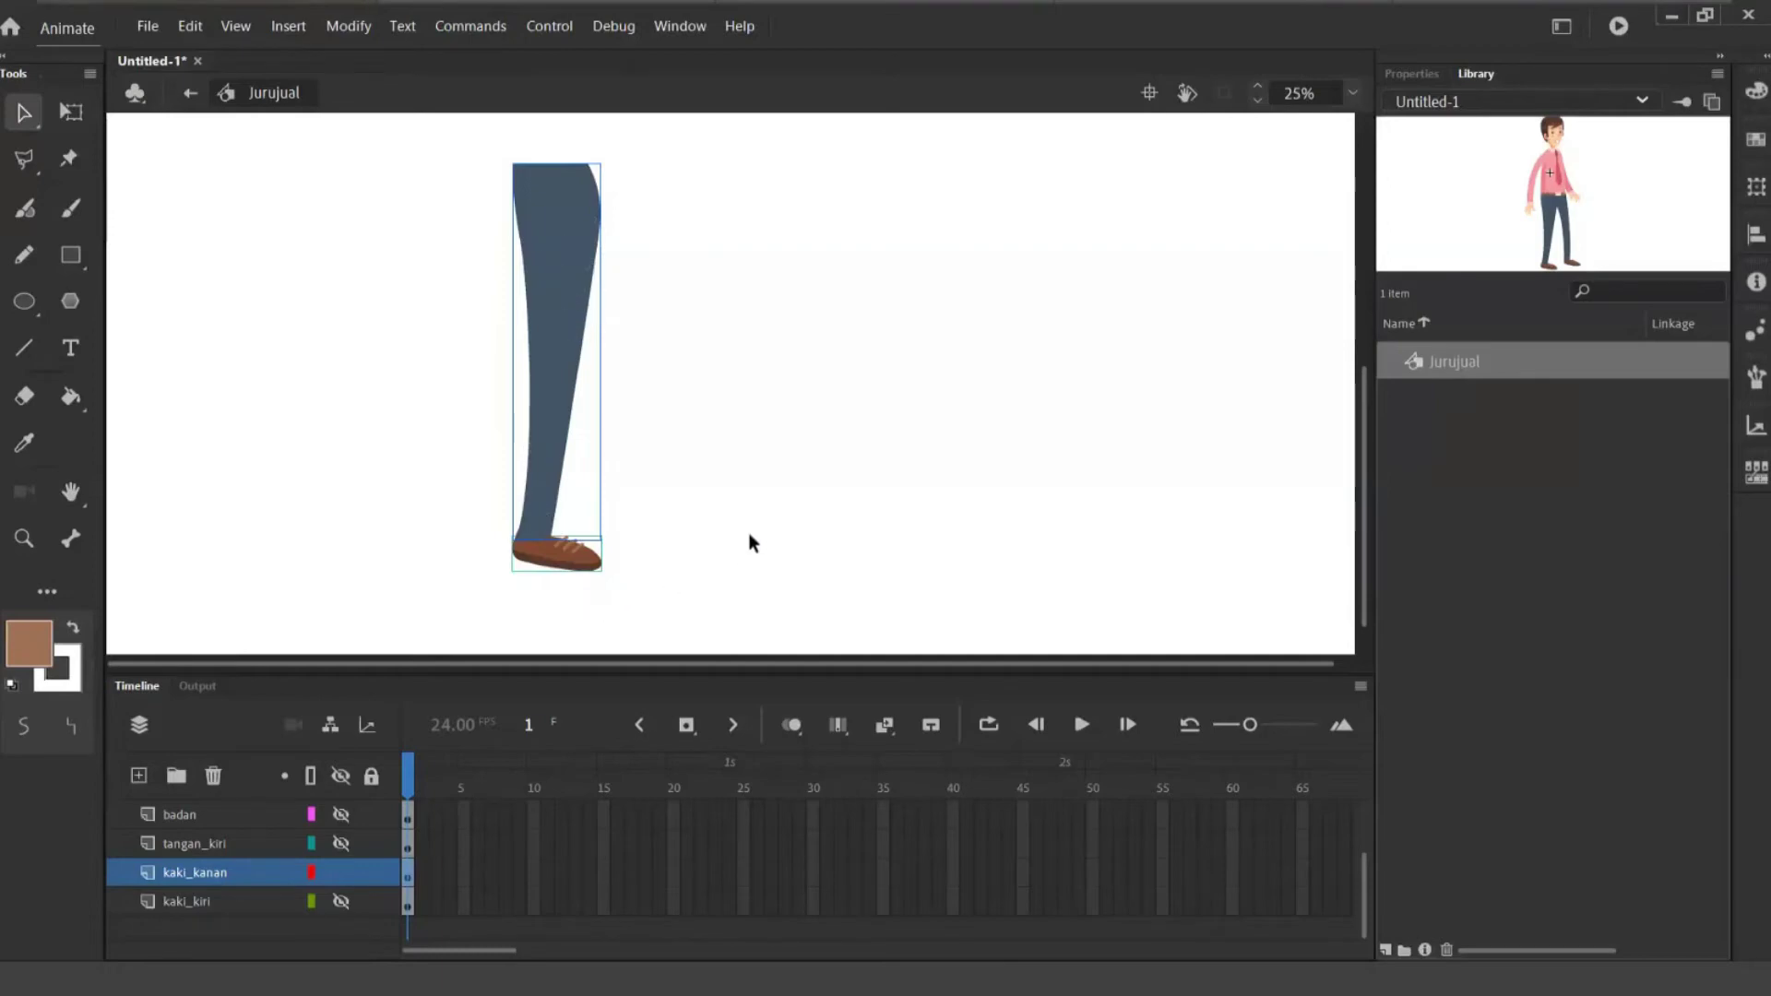
{"action": "key", "text": "ctrl+b"}
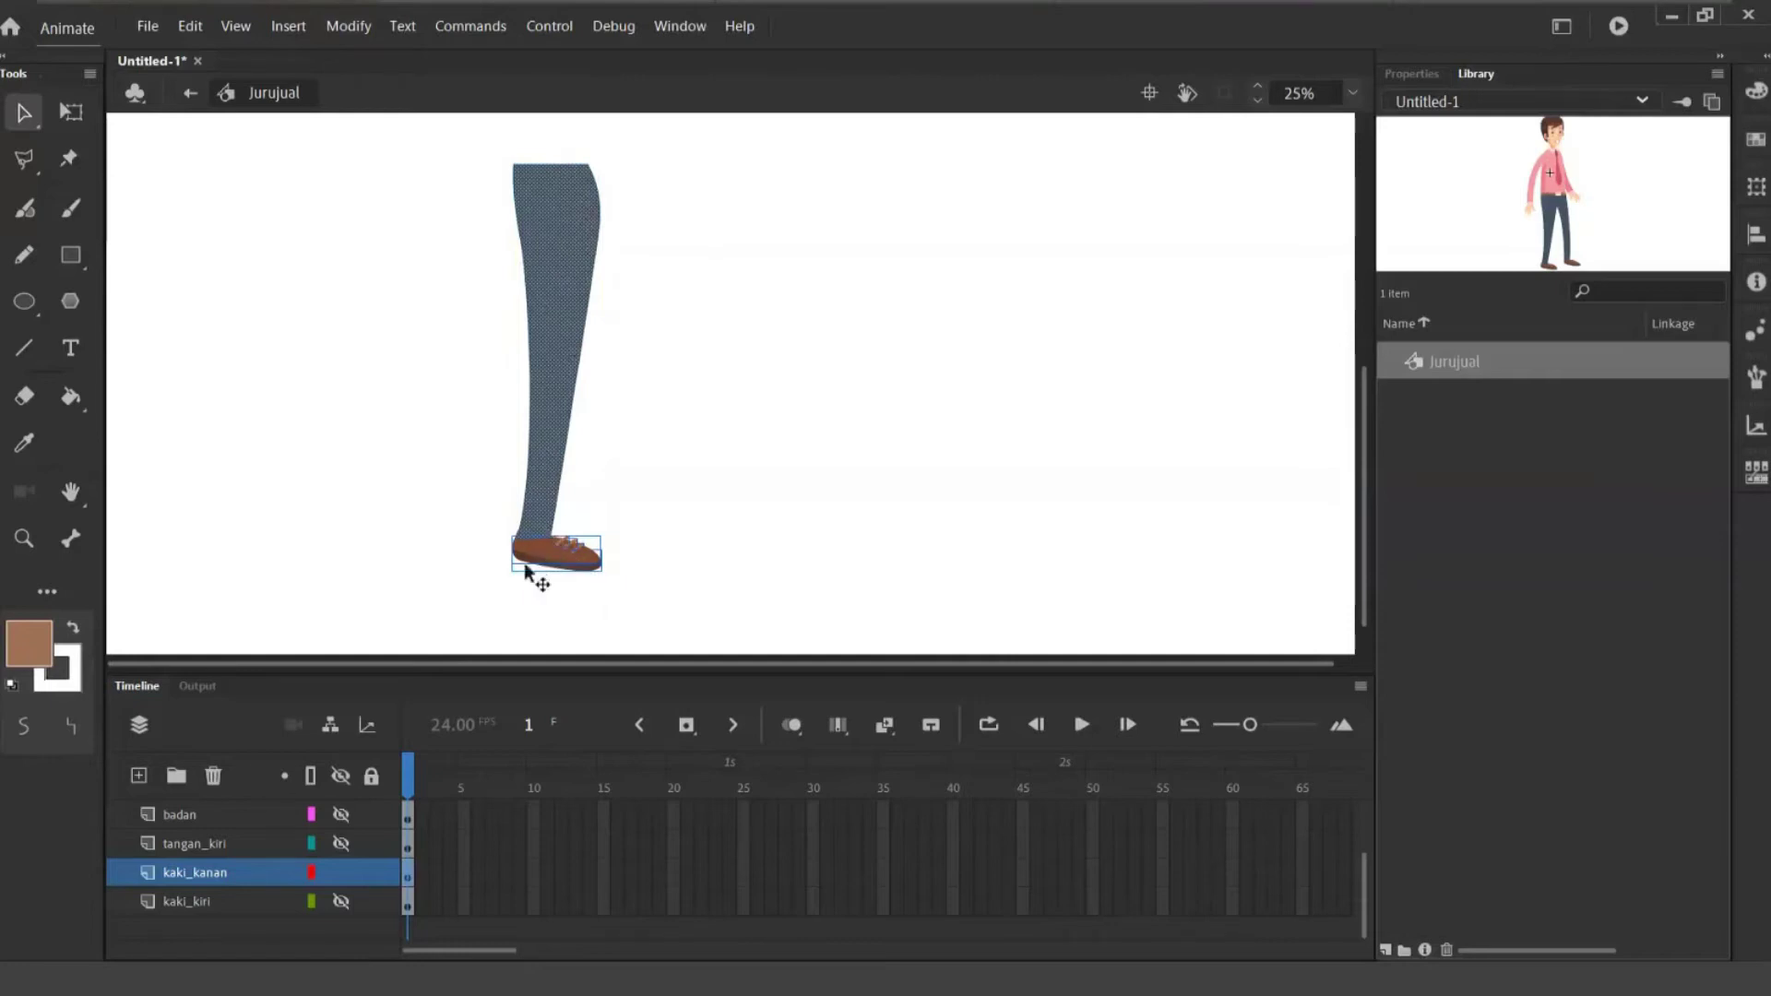
{"action": "left_click", "coordinate": [602, 581]}
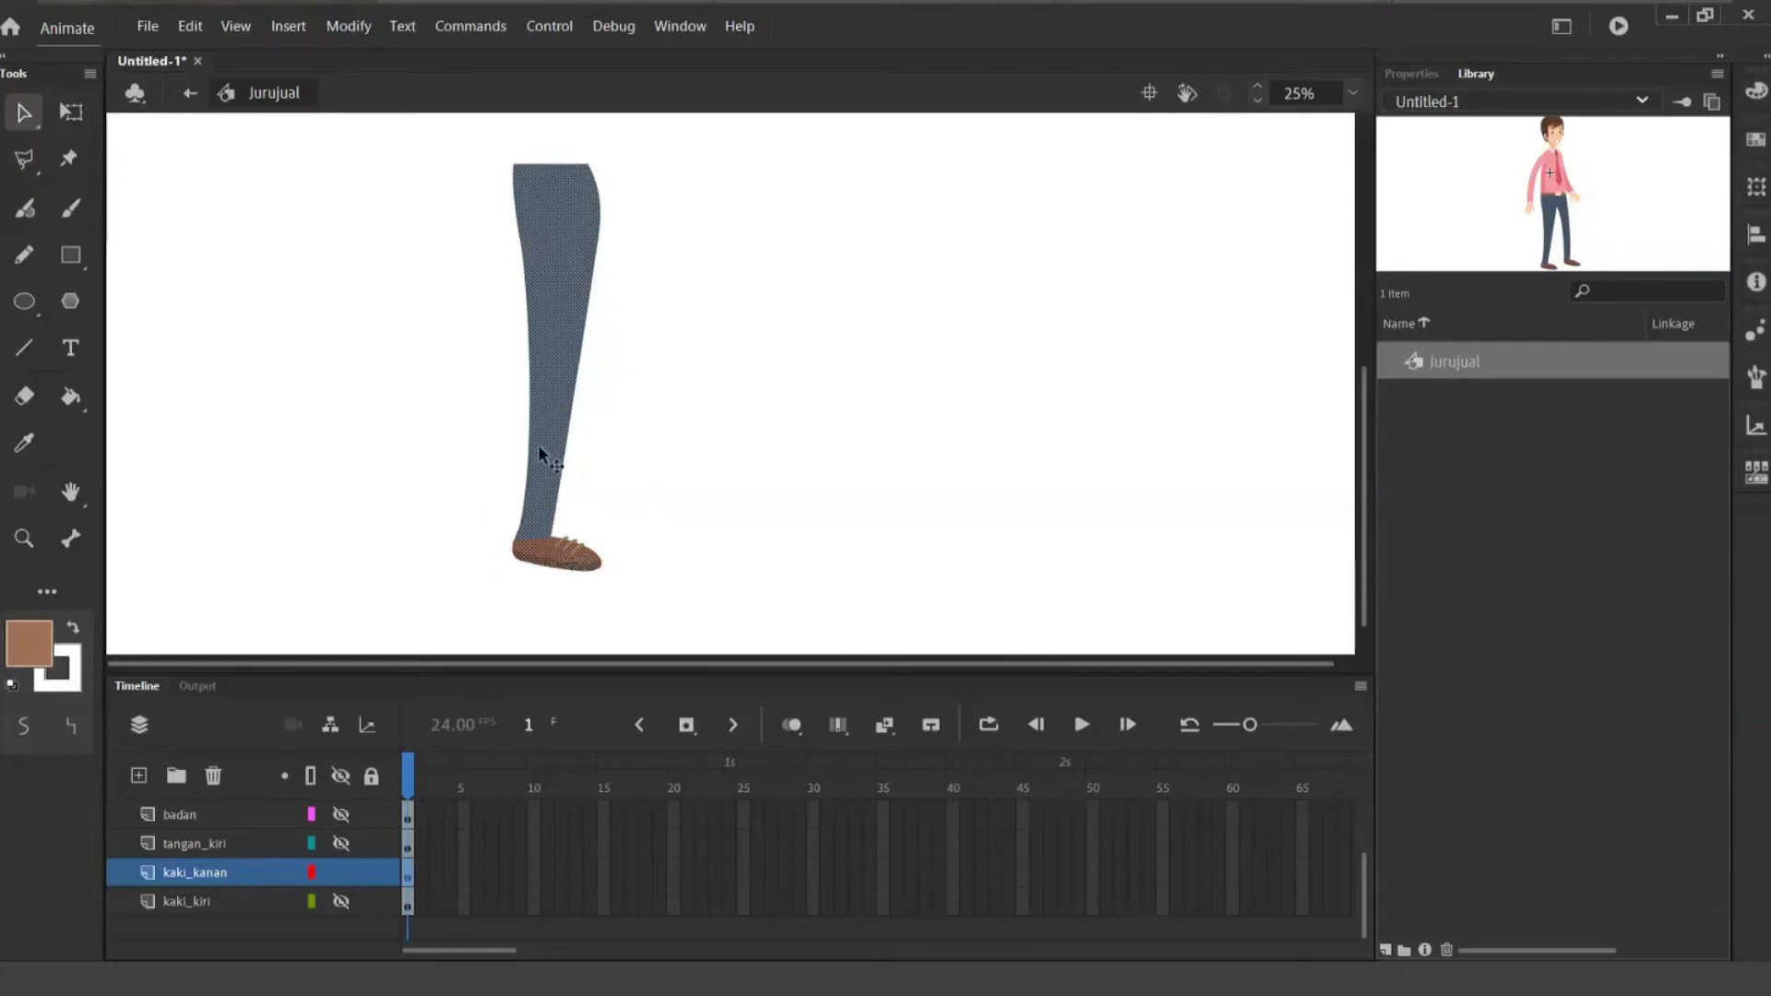
- Add a chain of bones to the right leg with the Bone tool, from hip to knee, ankle and shoe tip
{"action": "left_click", "coordinate": [72, 539]}
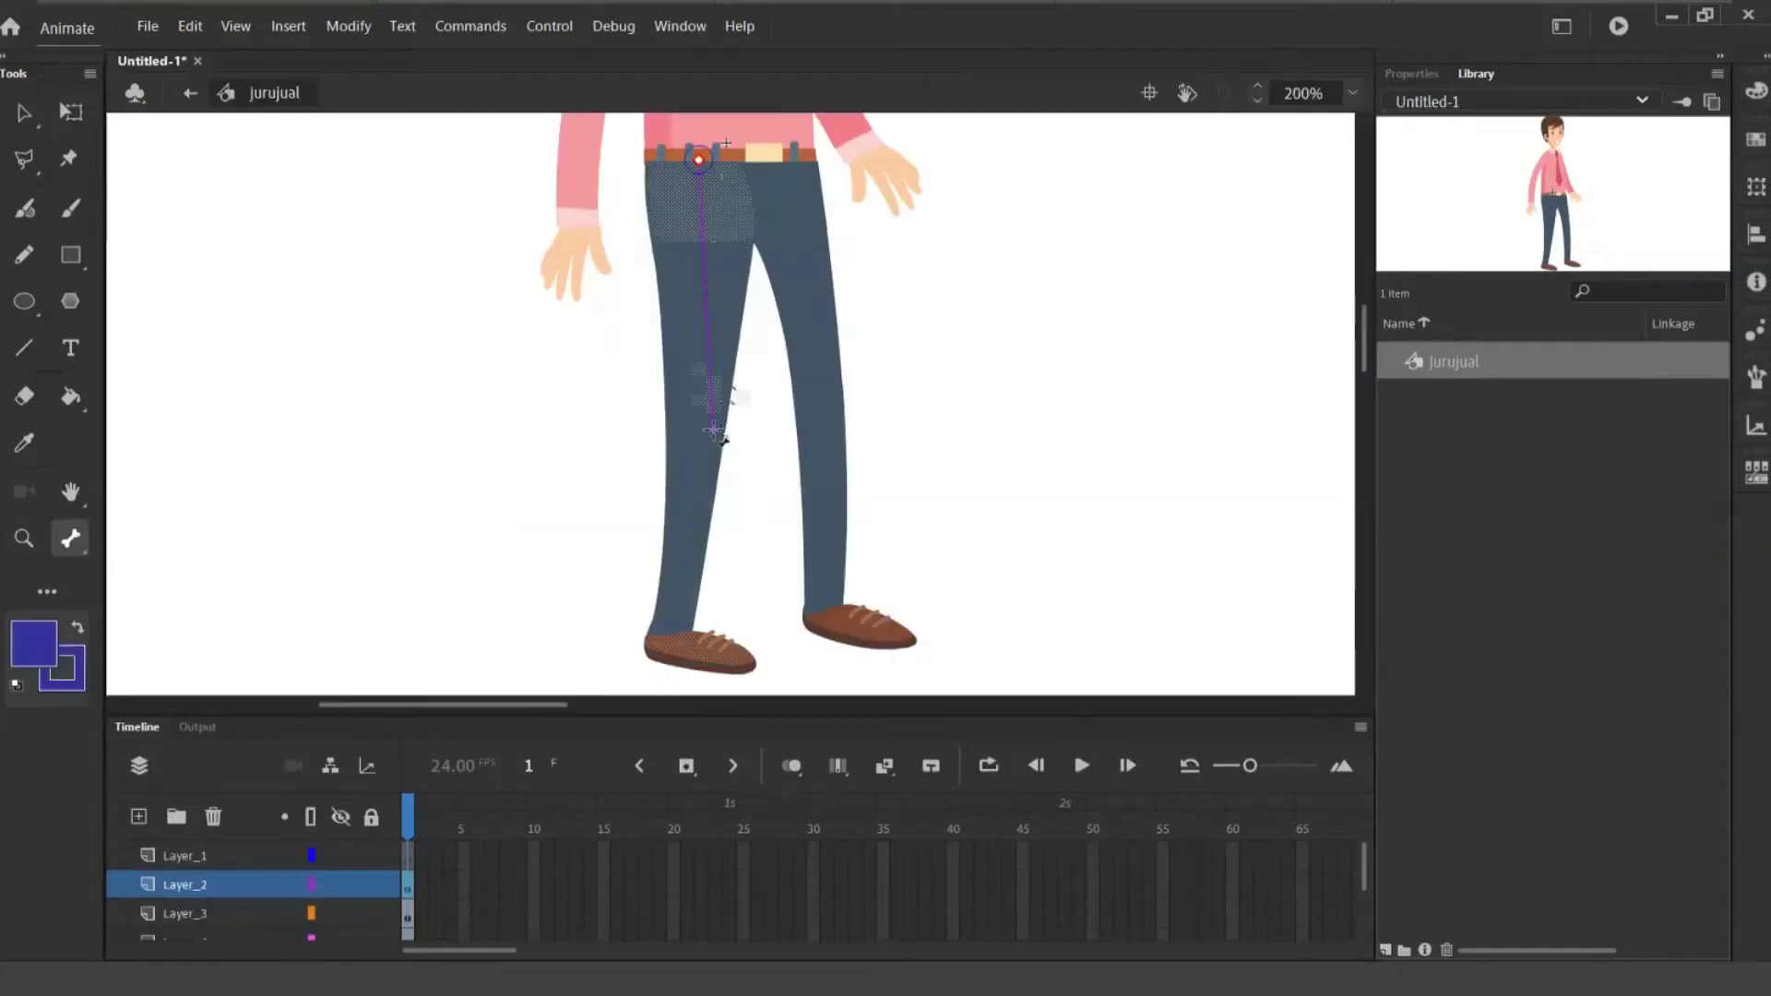
{"action": "mouse_move", "coordinate": [698, 159]}
{"action": "left_mouse_down"}
{"action": "mouse_move", "coordinate": [713, 430]}
{"action": "mouse_move", "coordinate": [673, 643]}
{"action": "mouse_move", "coordinate": [755, 664]}
{"action": "left_mouse_up"}
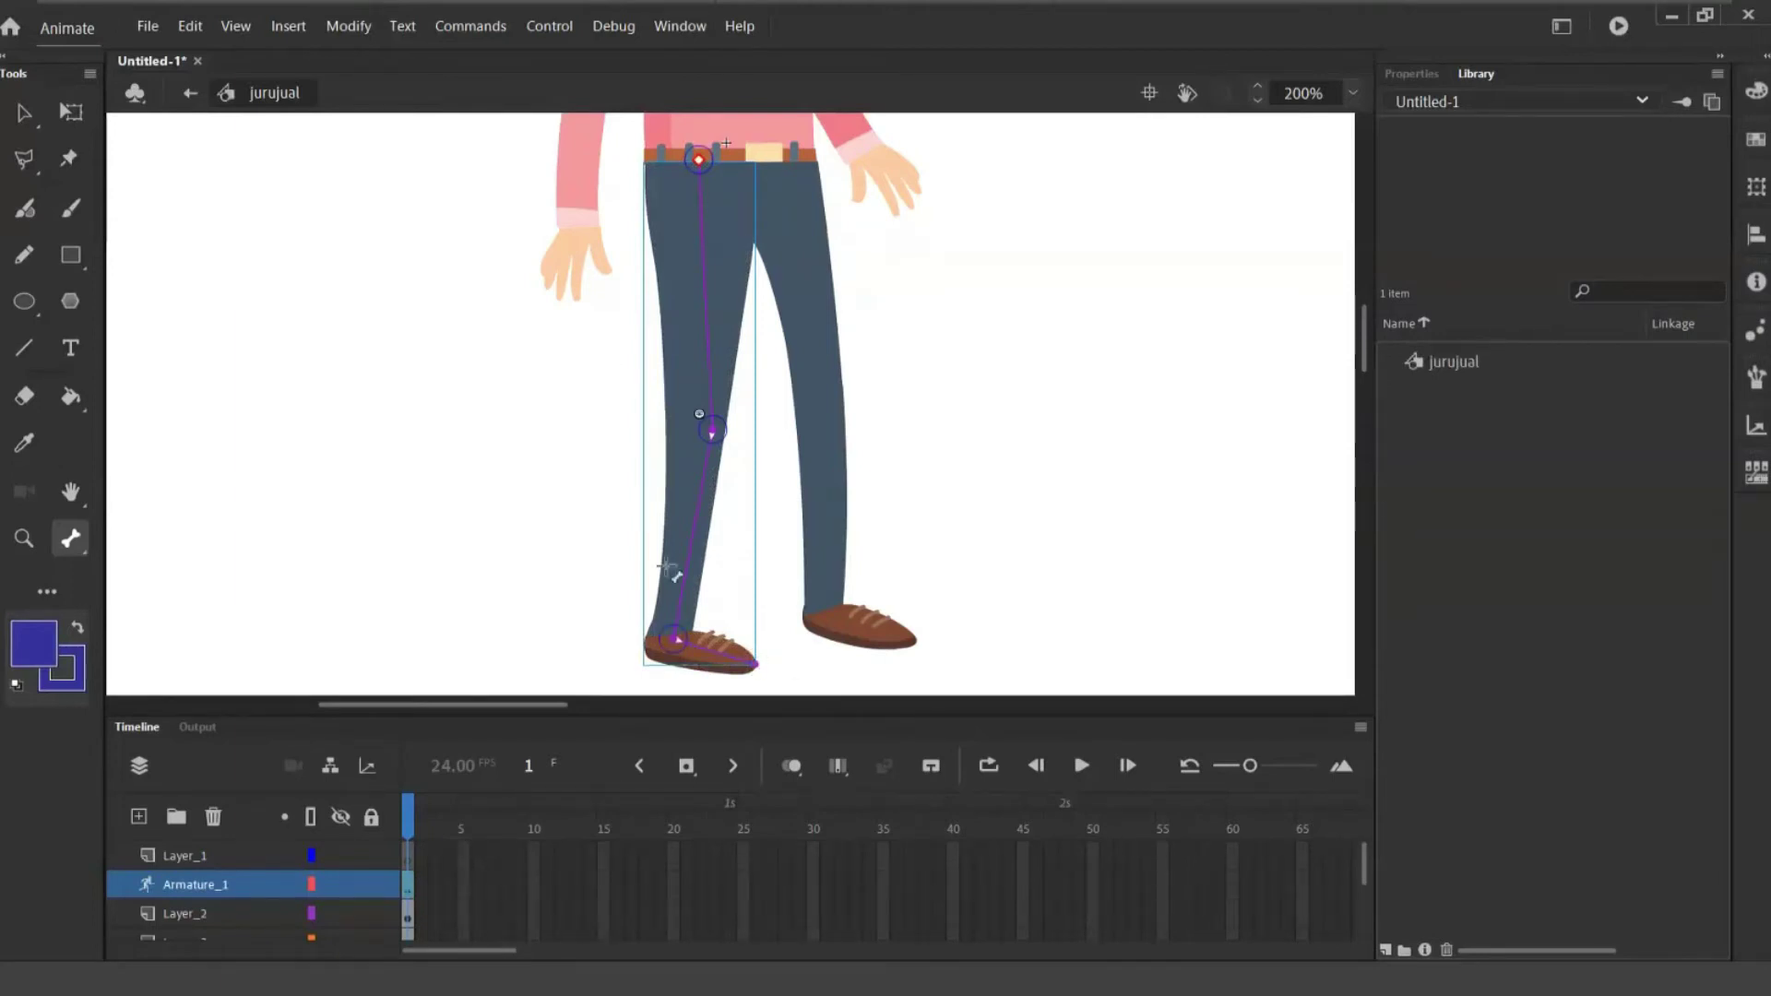
{"action": "left_click", "coordinate": [26, 117]}
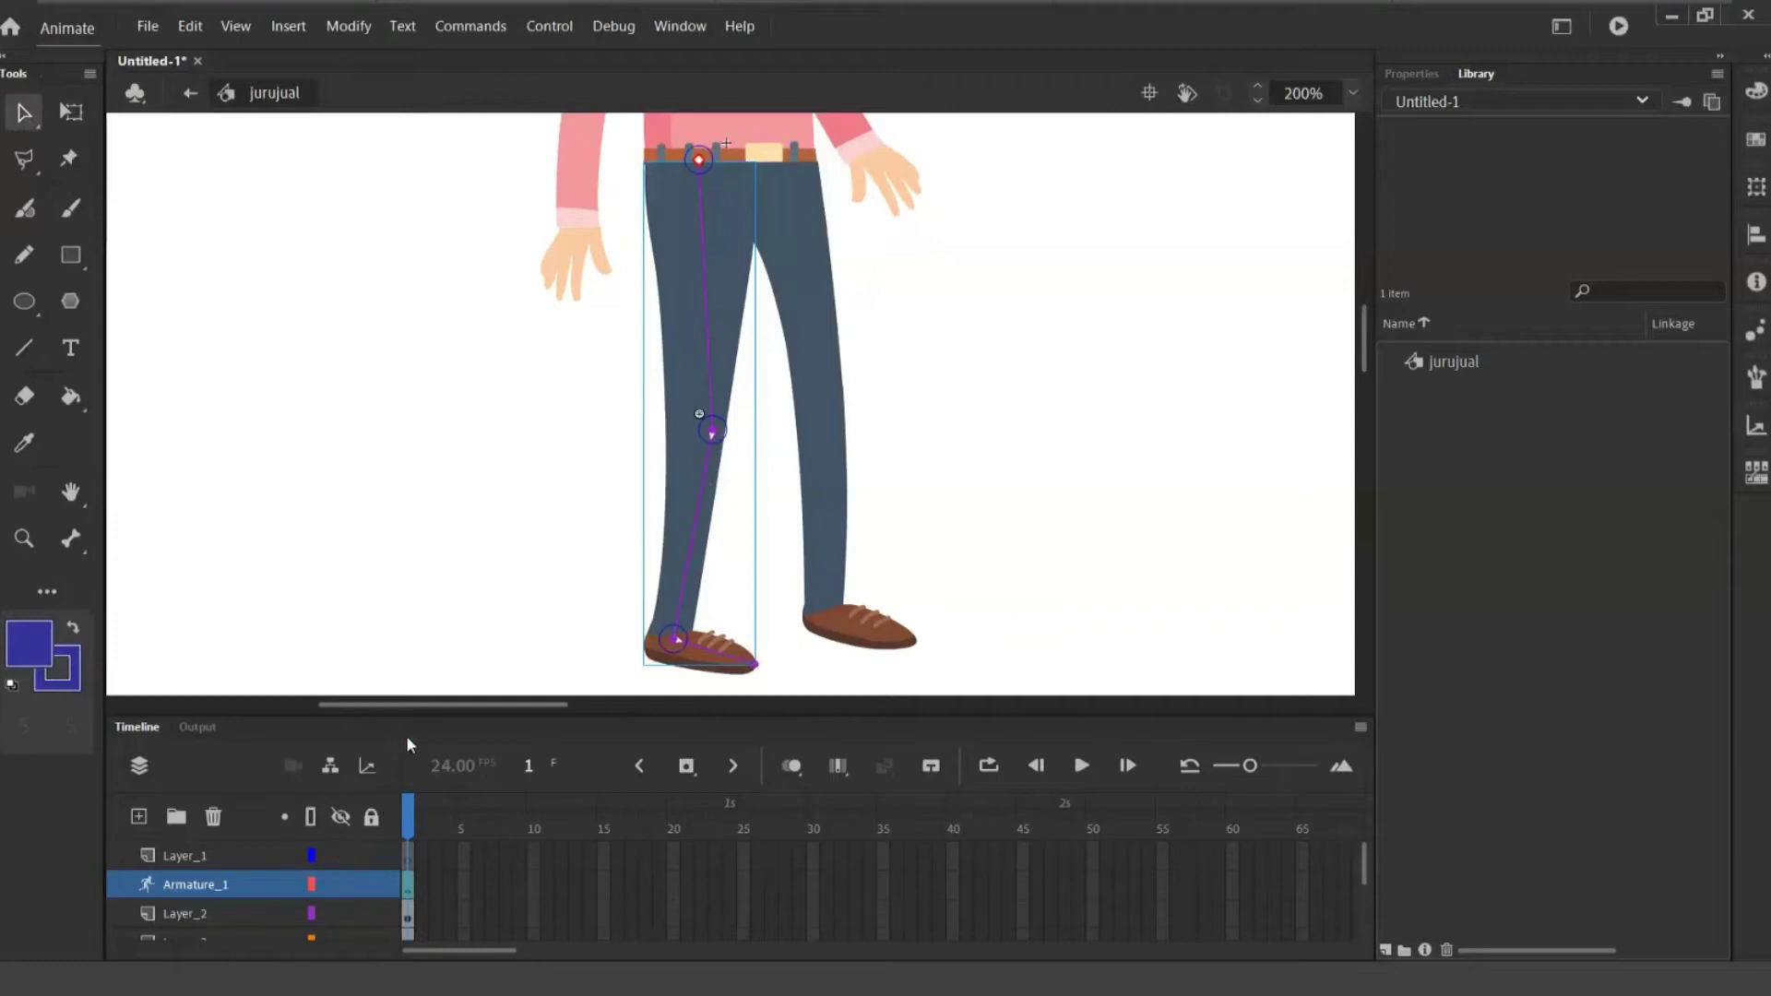
- Examine which artwork of the right leg and shoe sits on Armature_1 and which on Layer_2
{"action": "left_click_drag", "start_coordinate": [414, 717], "coordinate": [420, 545]}
{"action": "left_click", "coordinate": [406, 708]}
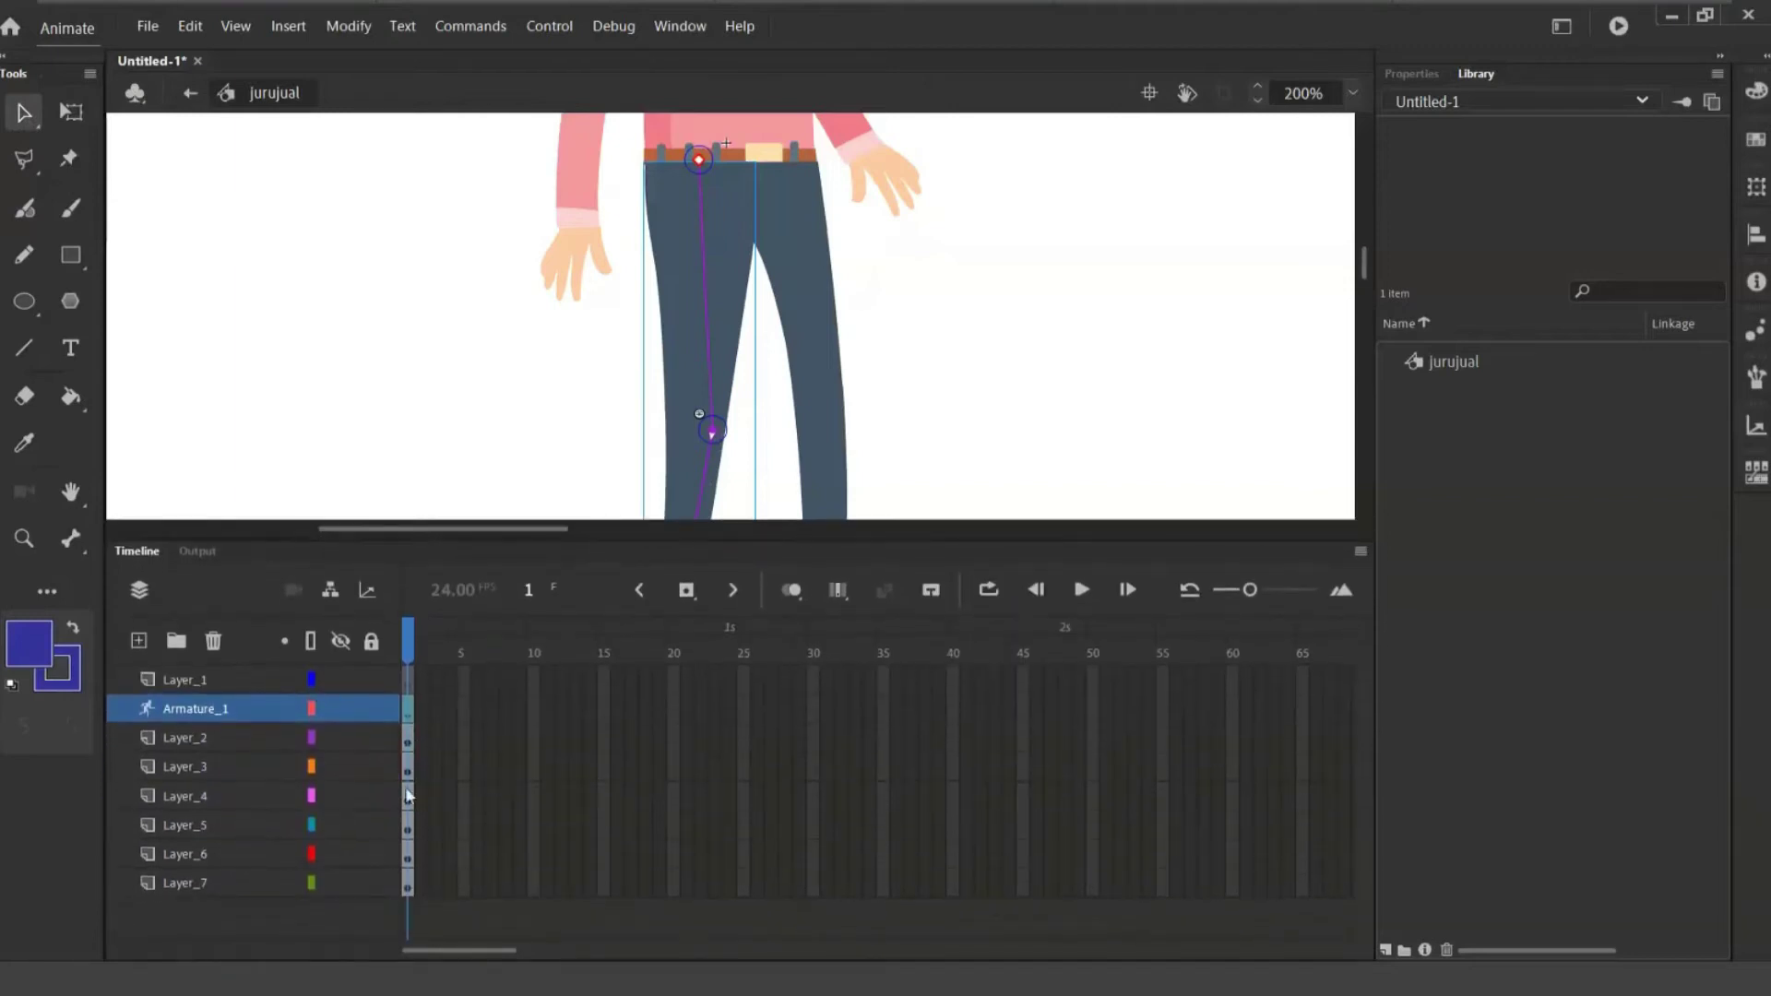
{"action": "left_click", "coordinate": [407, 744]}
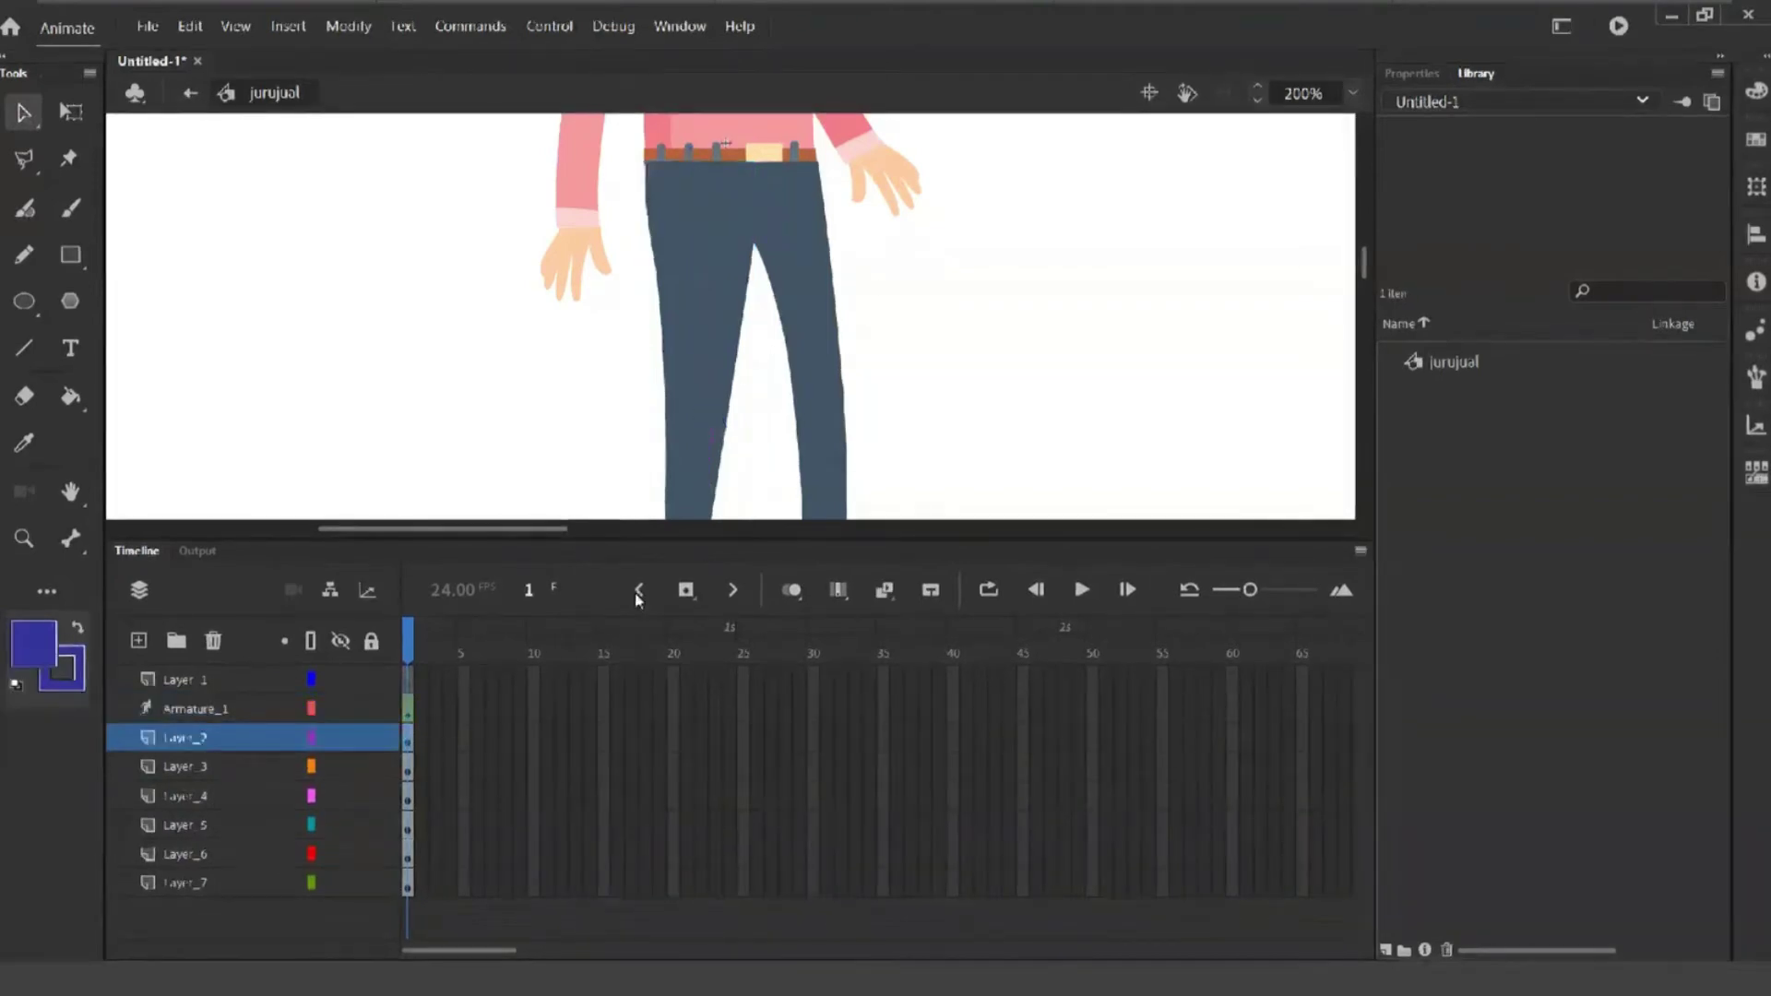
{"action": "left_click_drag", "start_coordinate": [768, 376], "coordinate": [777, 261]}
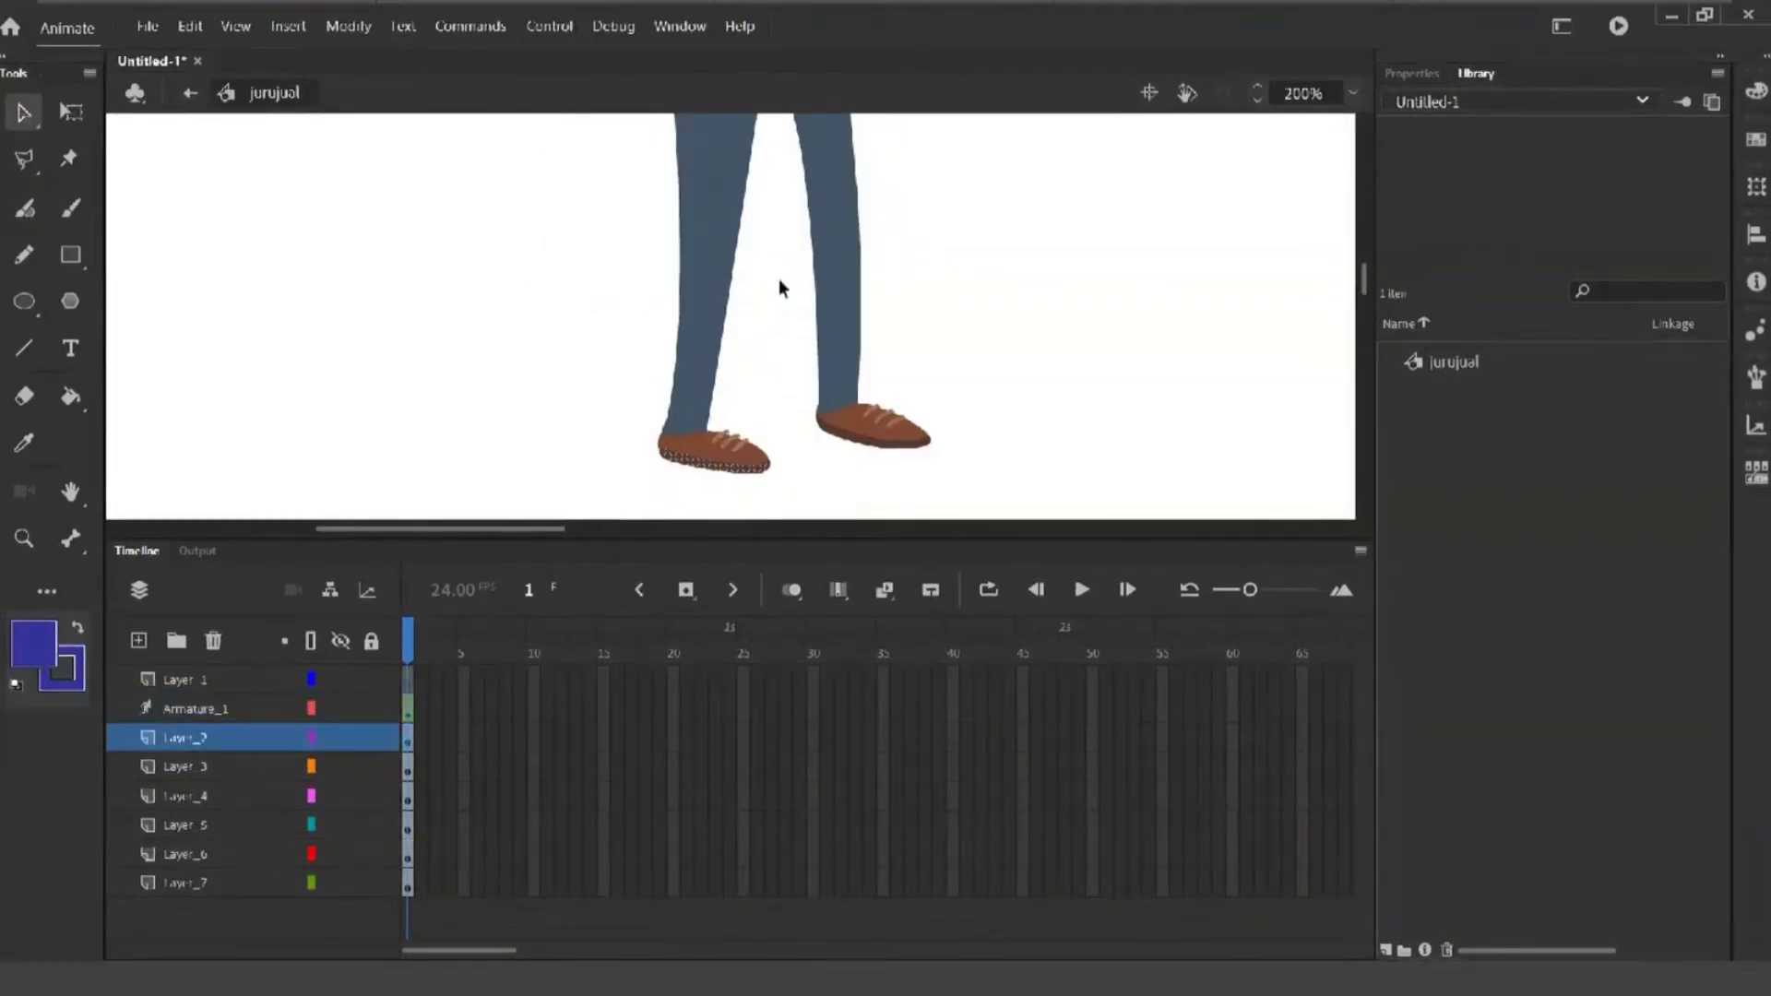
{"action": "left_click", "coordinate": [728, 472]}
{"action": "left_click", "coordinate": [733, 476]}
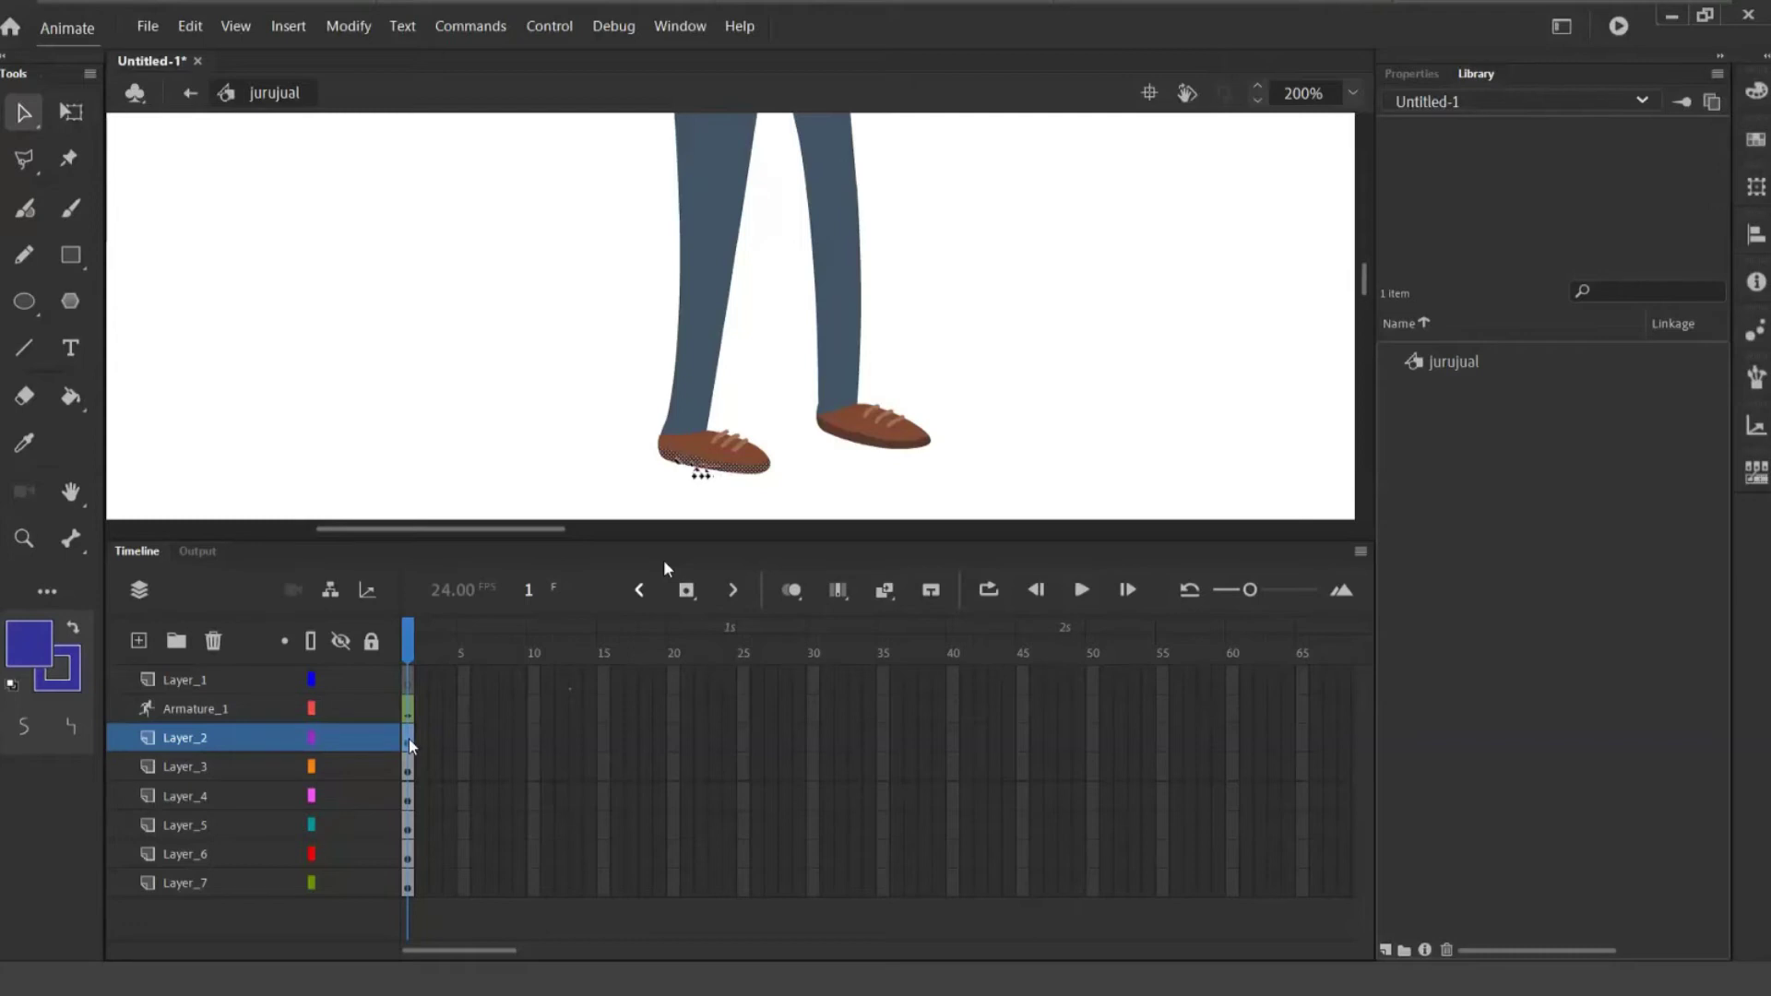
{"action": "left_click", "coordinate": [706, 469]}
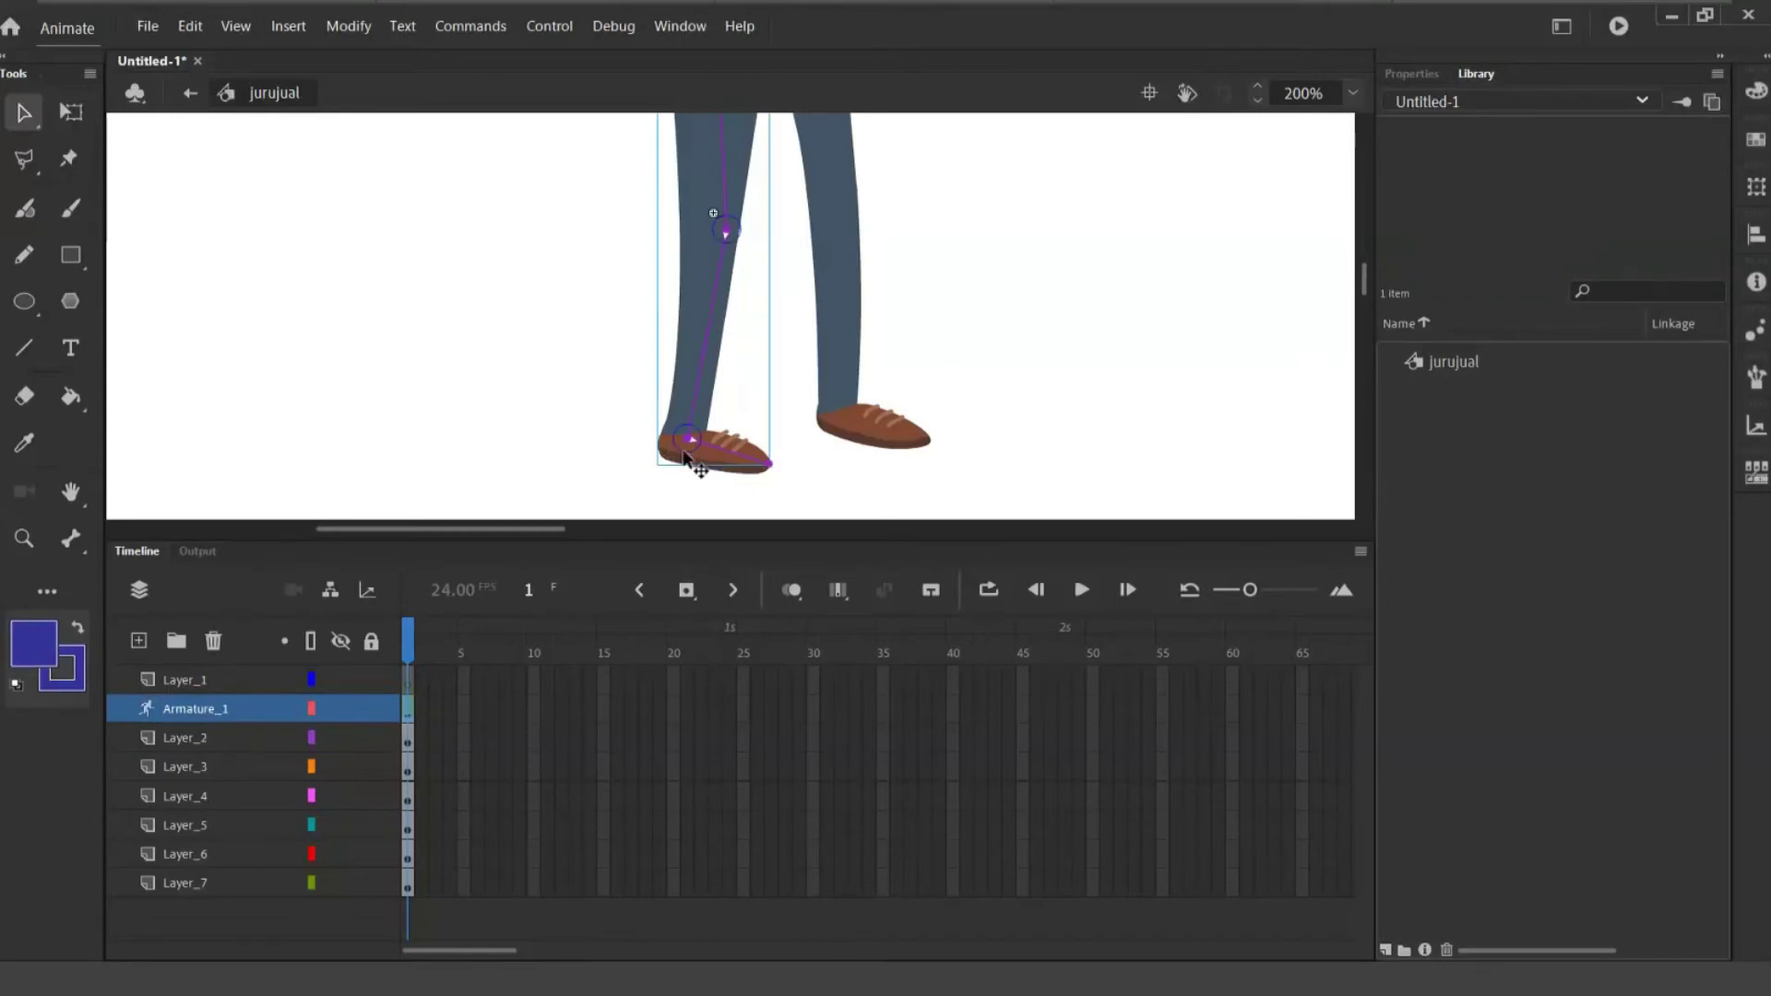
- Delete the leftover dark sole of the right shoe on Layer_2, and remove the emptied Layer_2
{"action": "left_click", "coordinate": [737, 473]}
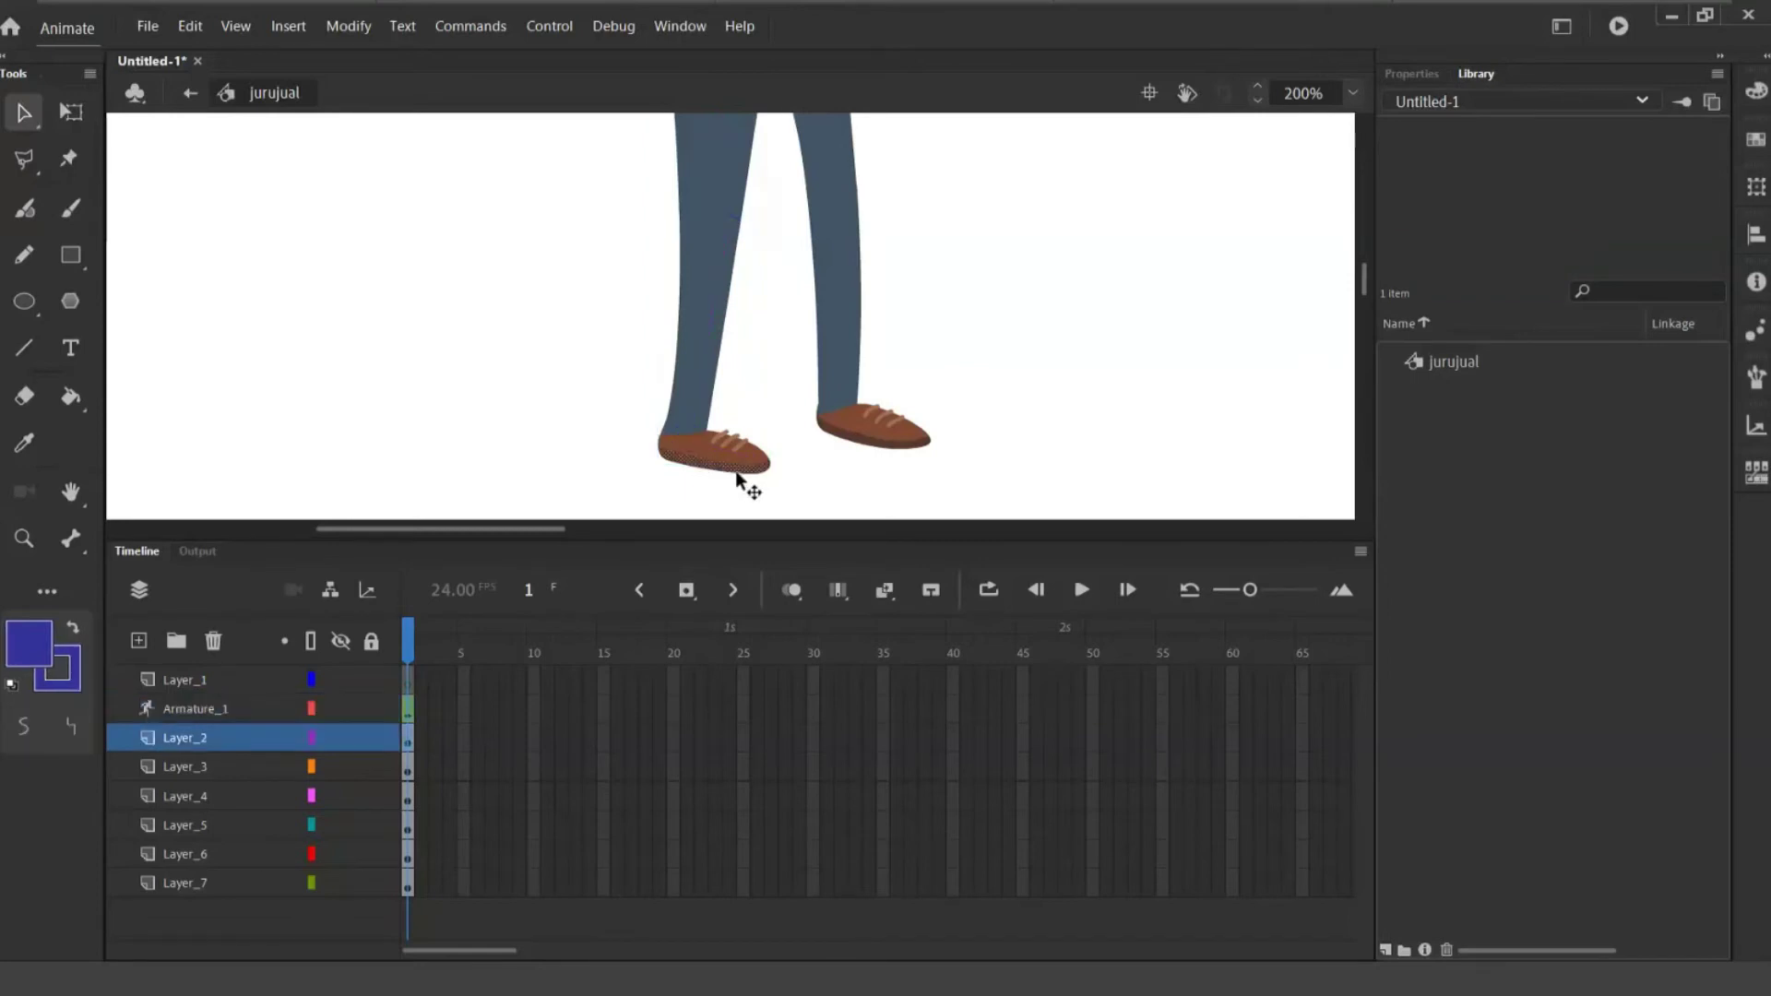
{"action": "left_click", "coordinate": [736, 478]}
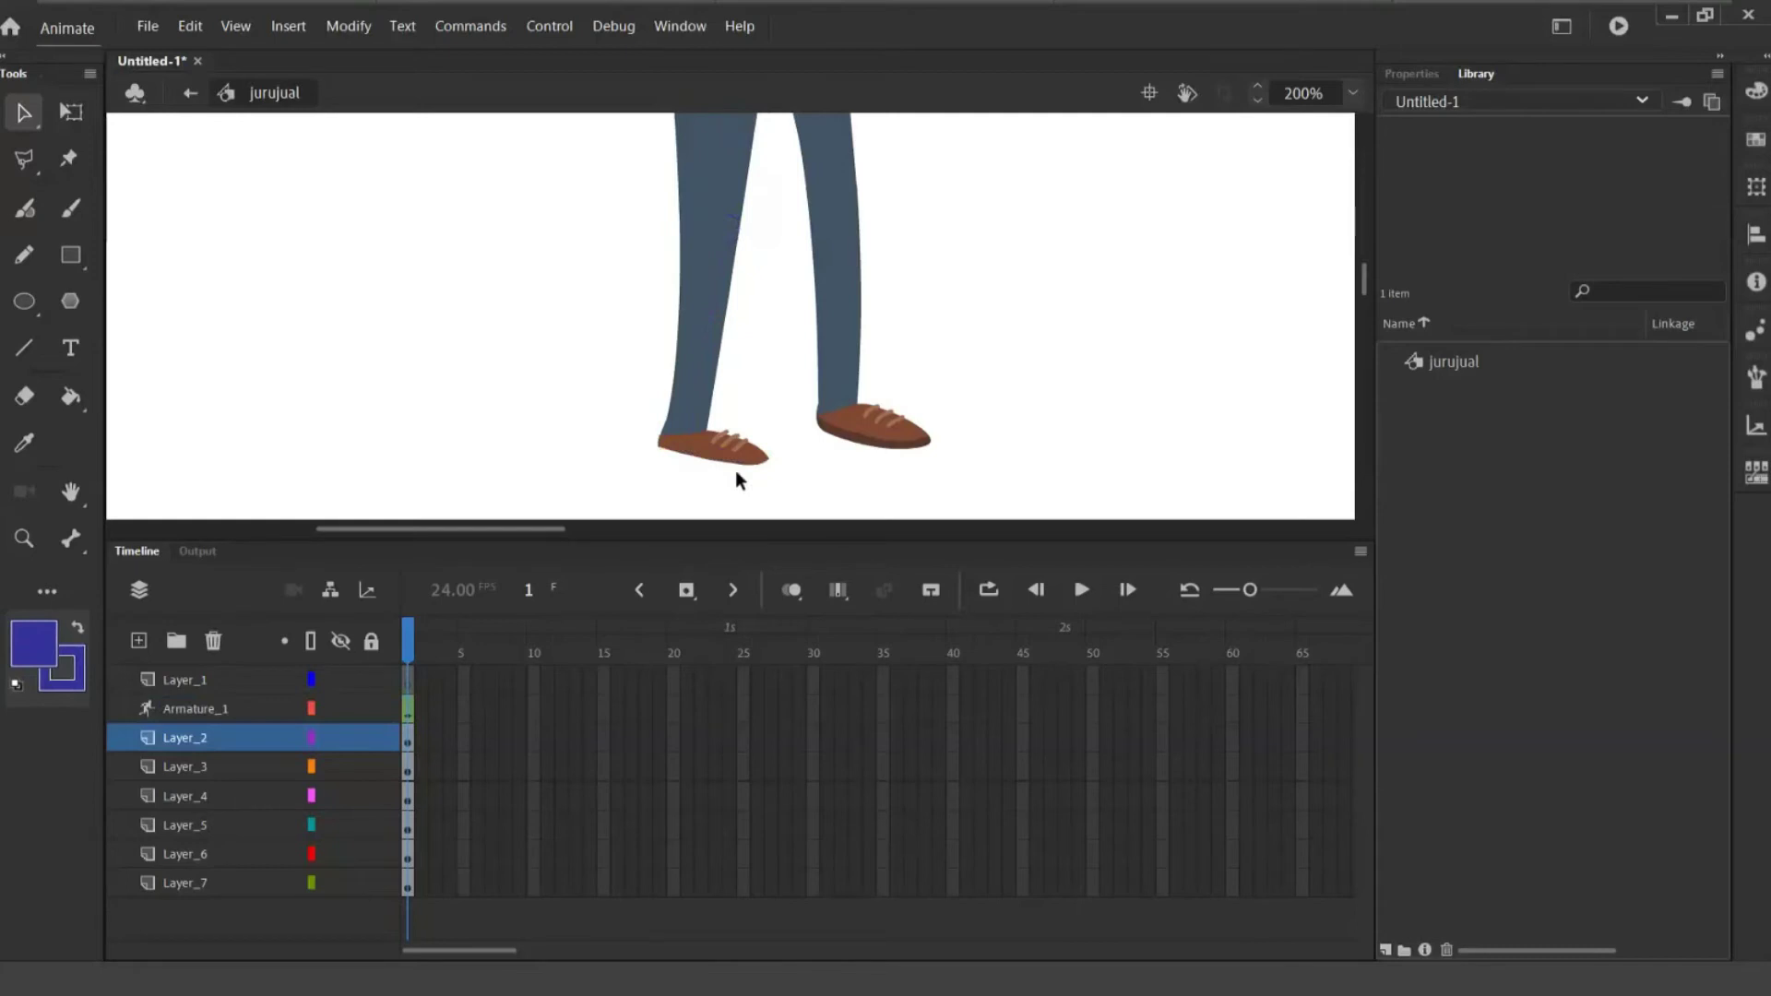
{"action": "left_click", "coordinate": [282, 738]}
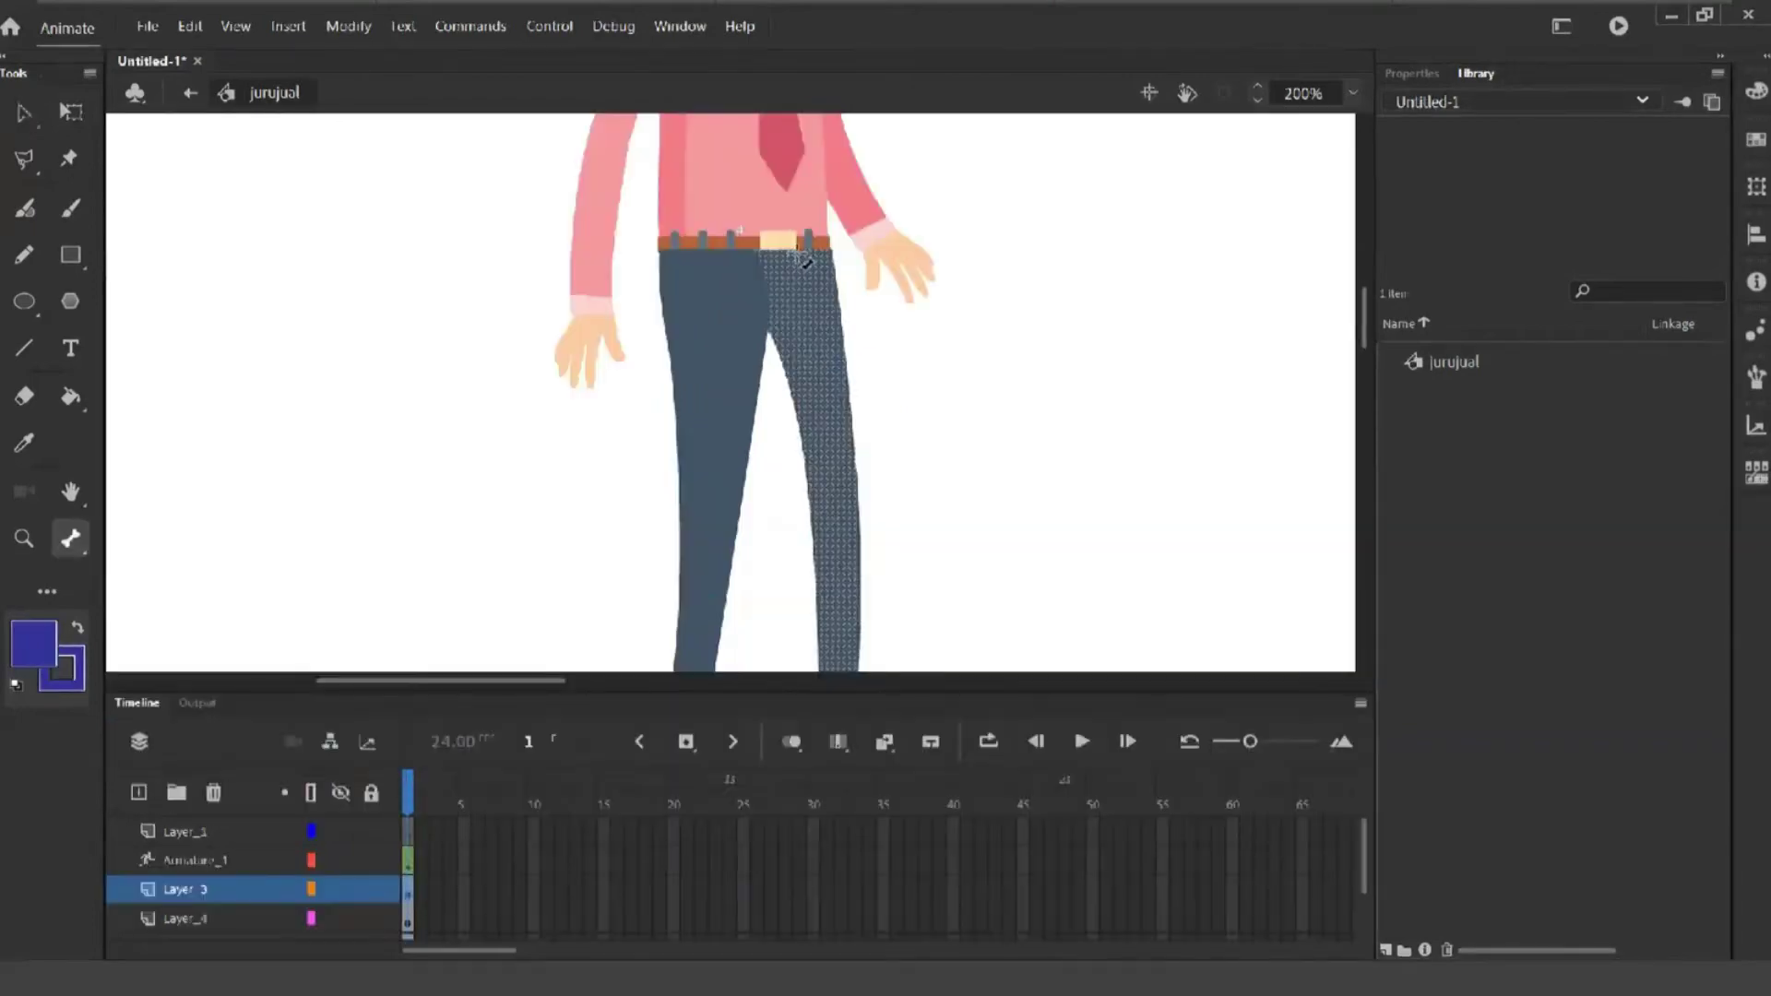
- Add a chain of bones to the left leg with the Bone tool, from hip to knee, ankle and shoe tip
{"action": "mouse_move", "coordinate": [793, 247]}
{"action": "left_mouse_down"}
{"action": "mouse_move", "coordinate": [857, 544]}
{"action": "mouse_move", "coordinate": [841, 541]}
{"action": "left_mouse_up"}
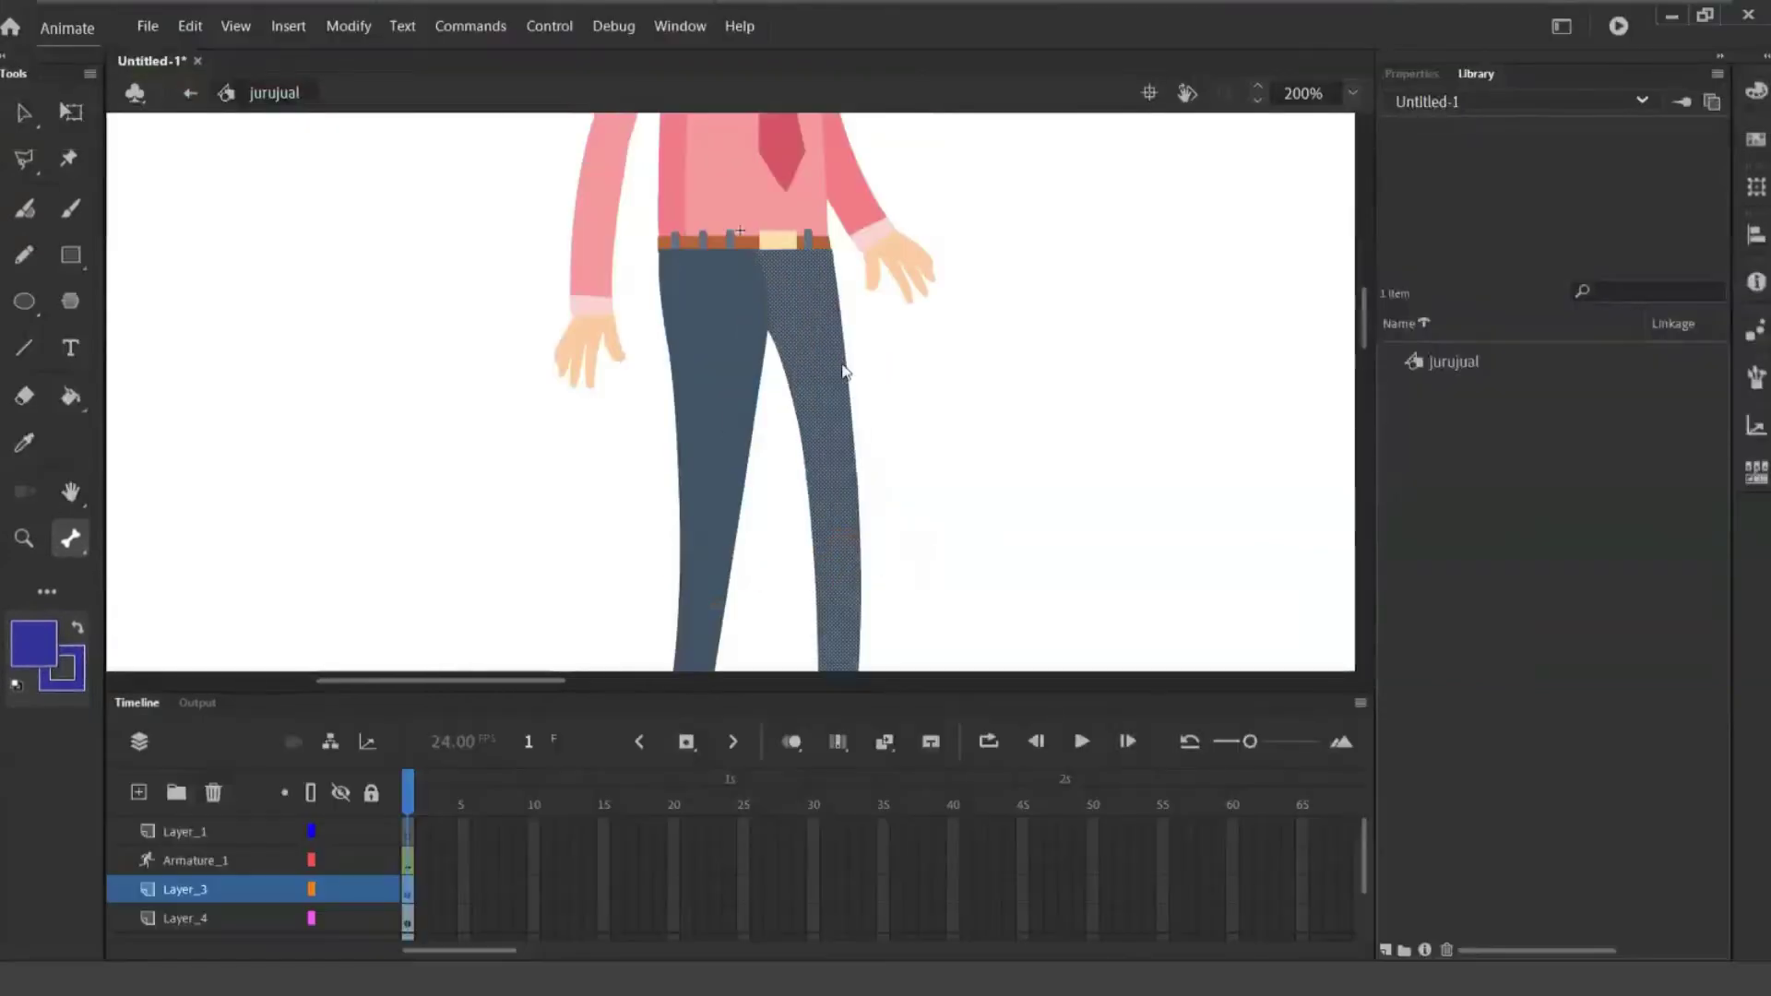
{"action": "key", "text": "ctrl+minus"}
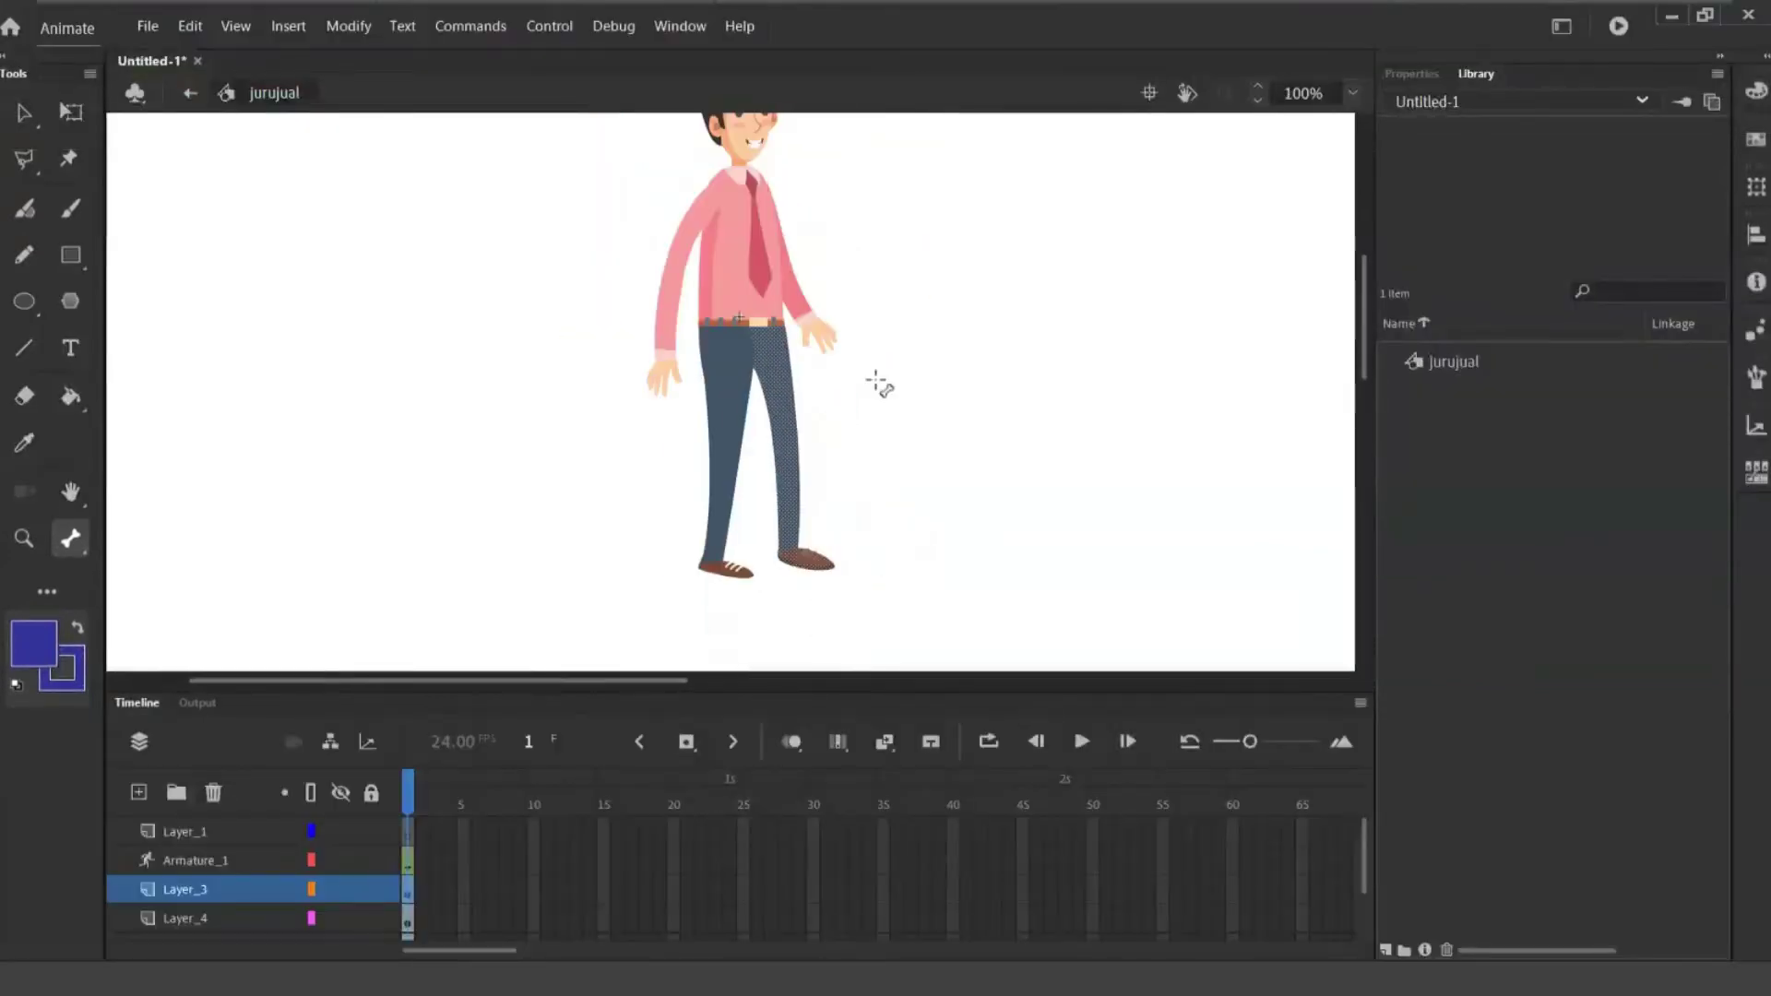
{"action": "left_click_drag", "start_coordinate": [753, 323], "coordinate": [799, 463]}
{"action": "mouse_move", "coordinate": [798, 463]}
{"action": "left_mouse_down"}
{"action": "mouse_move", "coordinate": [786, 551]}
{"action": "mouse_move", "coordinate": [791, 328]}
{"action": "left_mouse_up"}
{"action": "key", "text": "ctrl+="}
{"action": "key", "text": "ctrl+="}
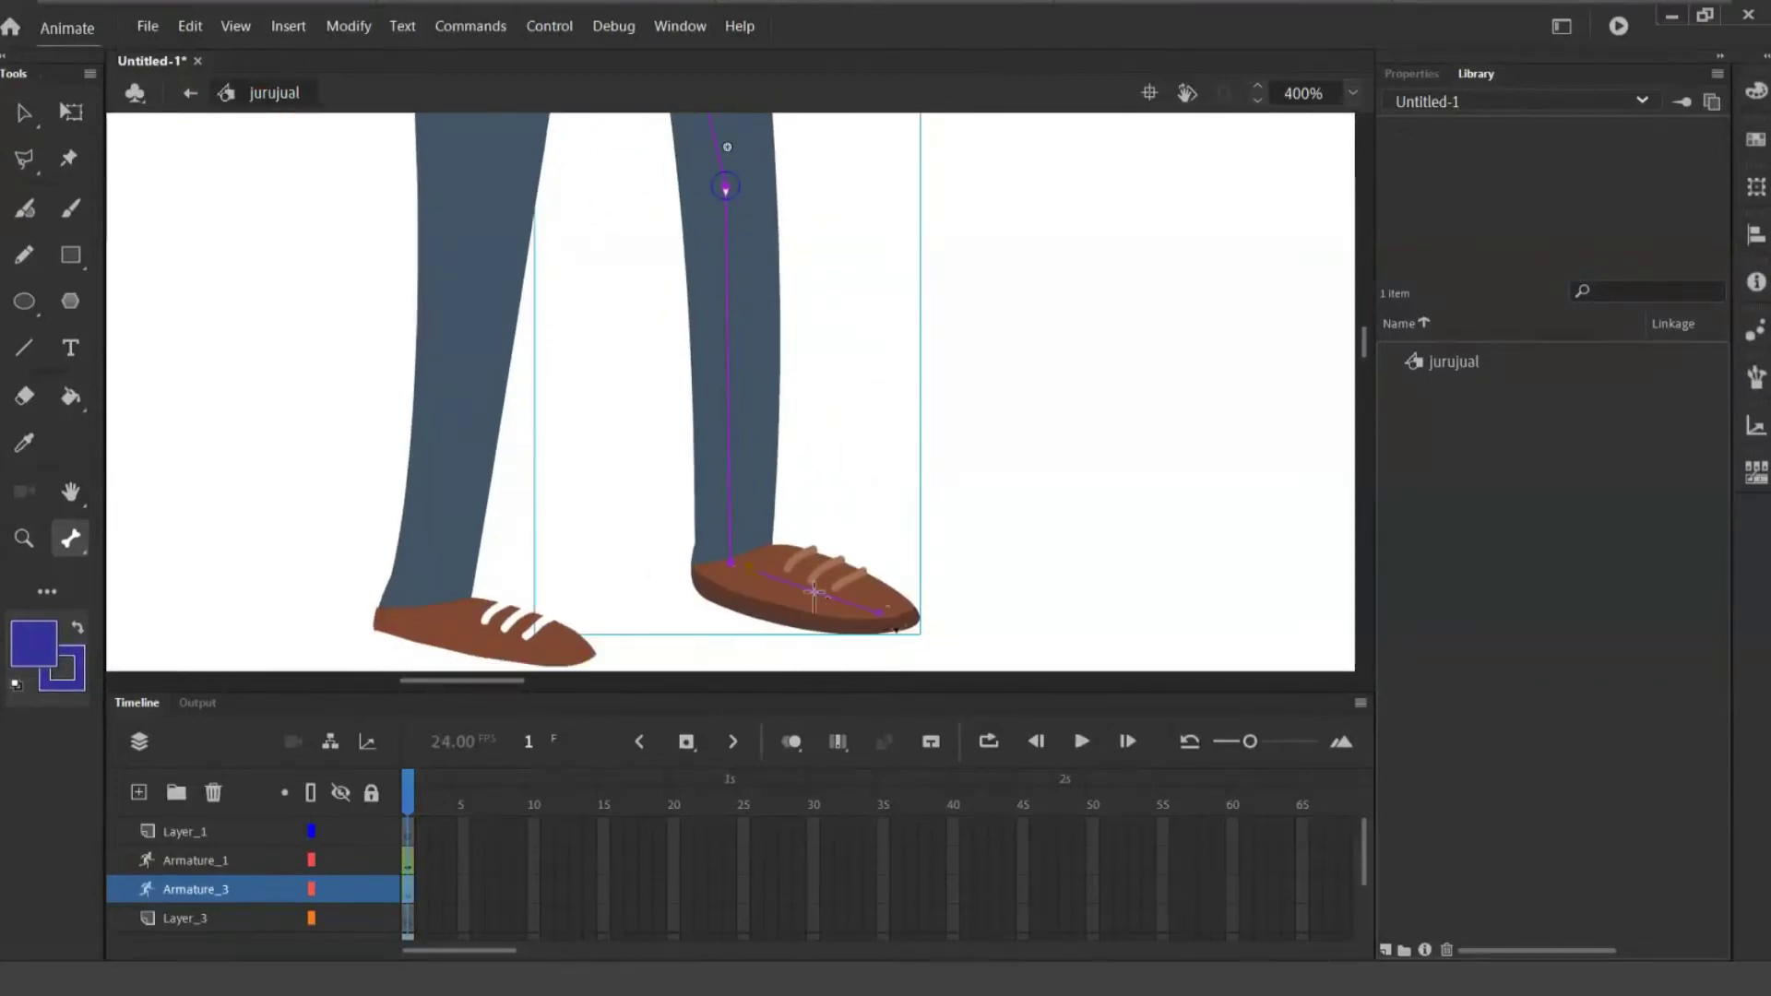
{"action": "left_click_drag", "start_coordinate": [818, 598], "coordinate": [915, 619]}
- Delete the emptied Layer_3 below the left leg's armature
{"action": "key", "text": "v"}
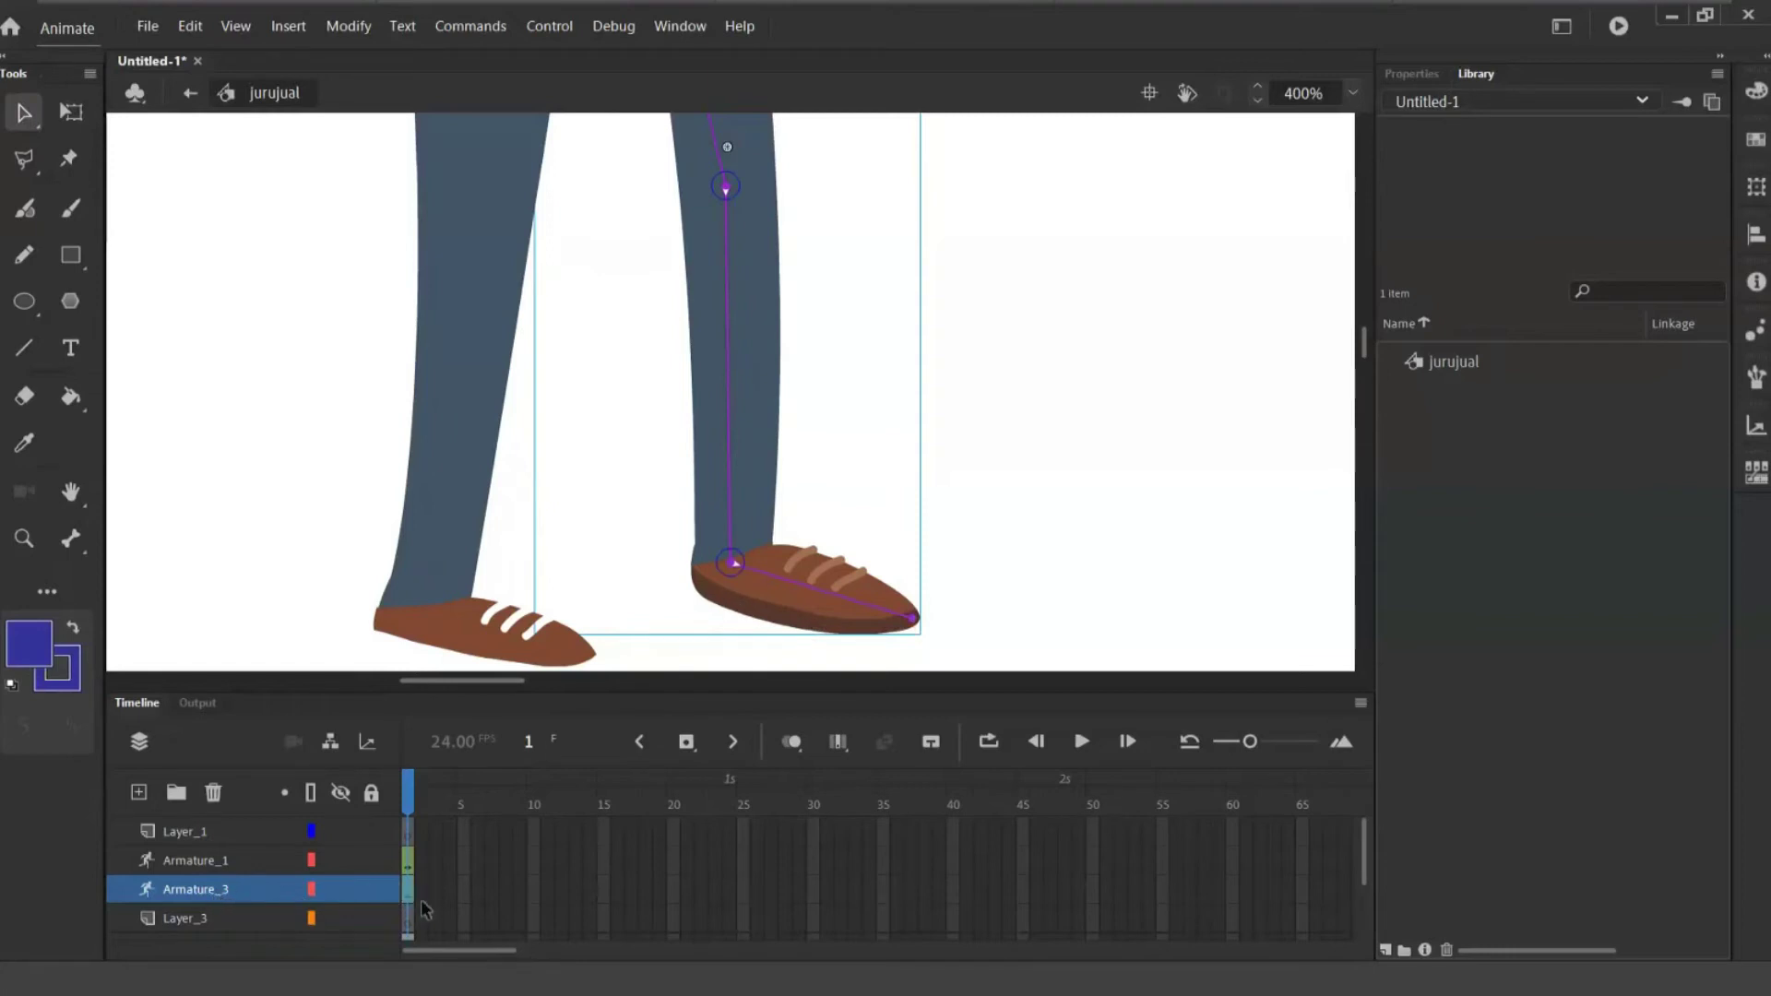
{"action": "left_click", "coordinate": [258, 916]}
{"action": "left_click", "coordinate": [215, 793]}
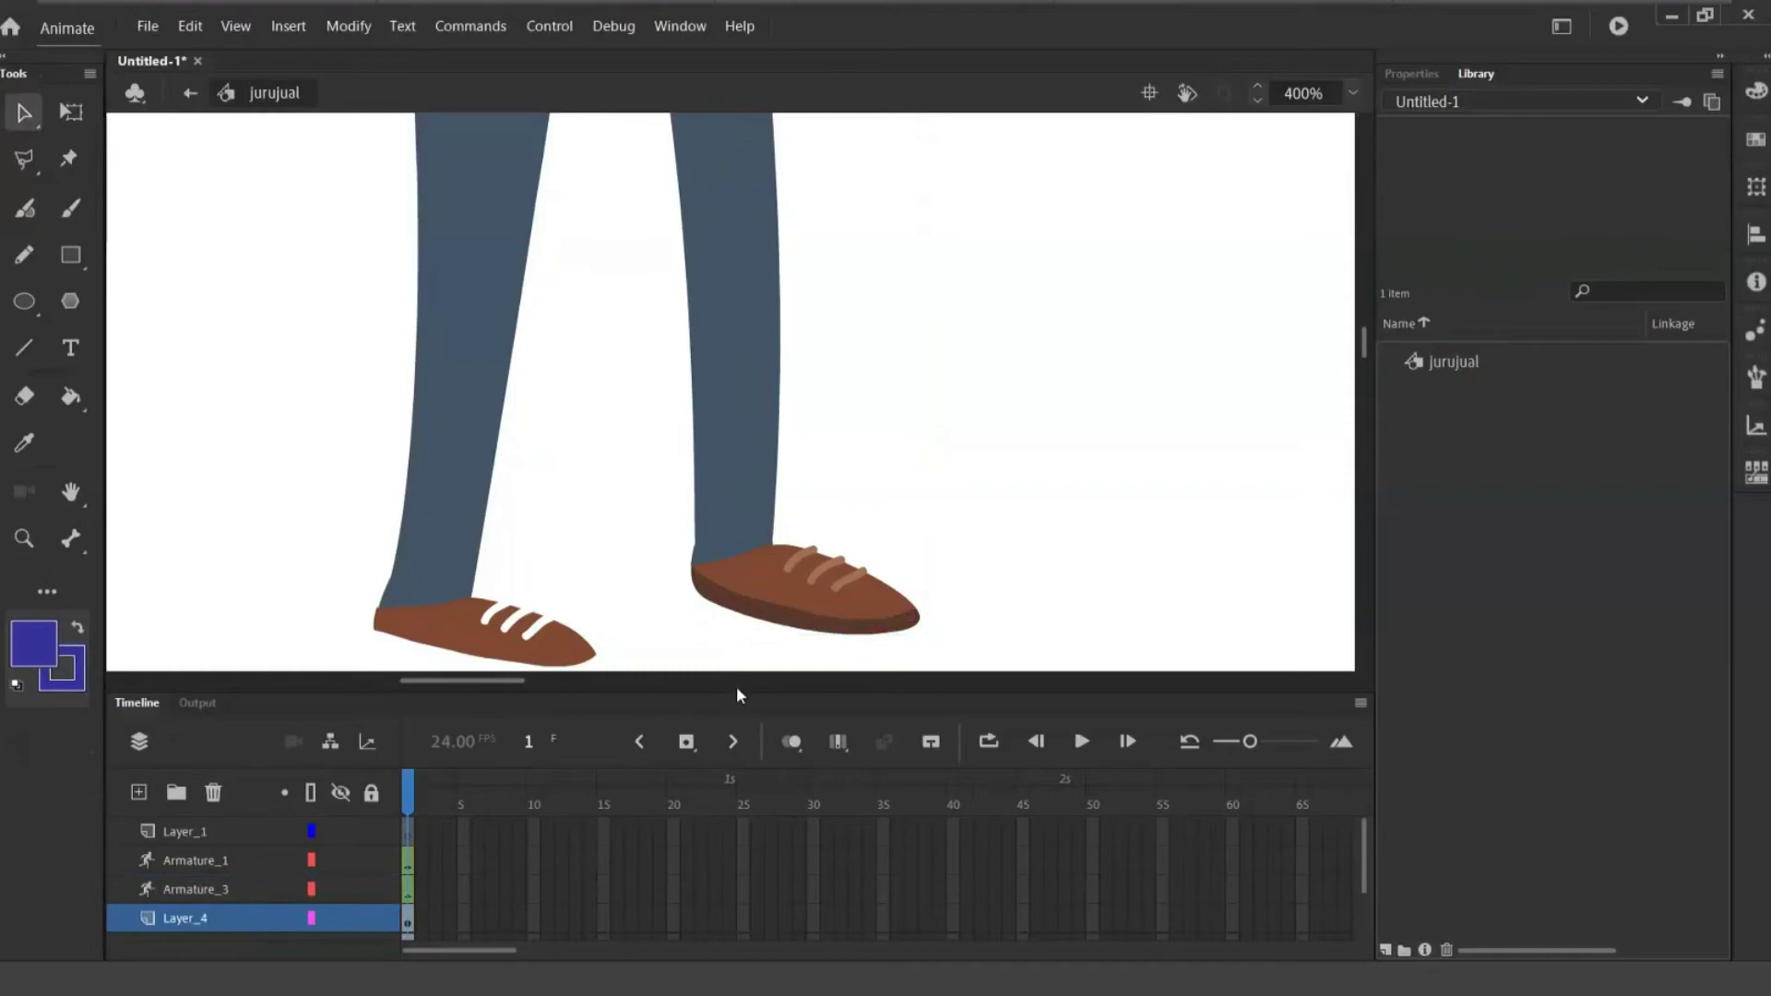
- Insert frames up to frame 30 on both leg armatures and all the layers below them
{"action": "left_click_drag", "start_coordinate": [736, 688], "coordinate": [740, 876]}
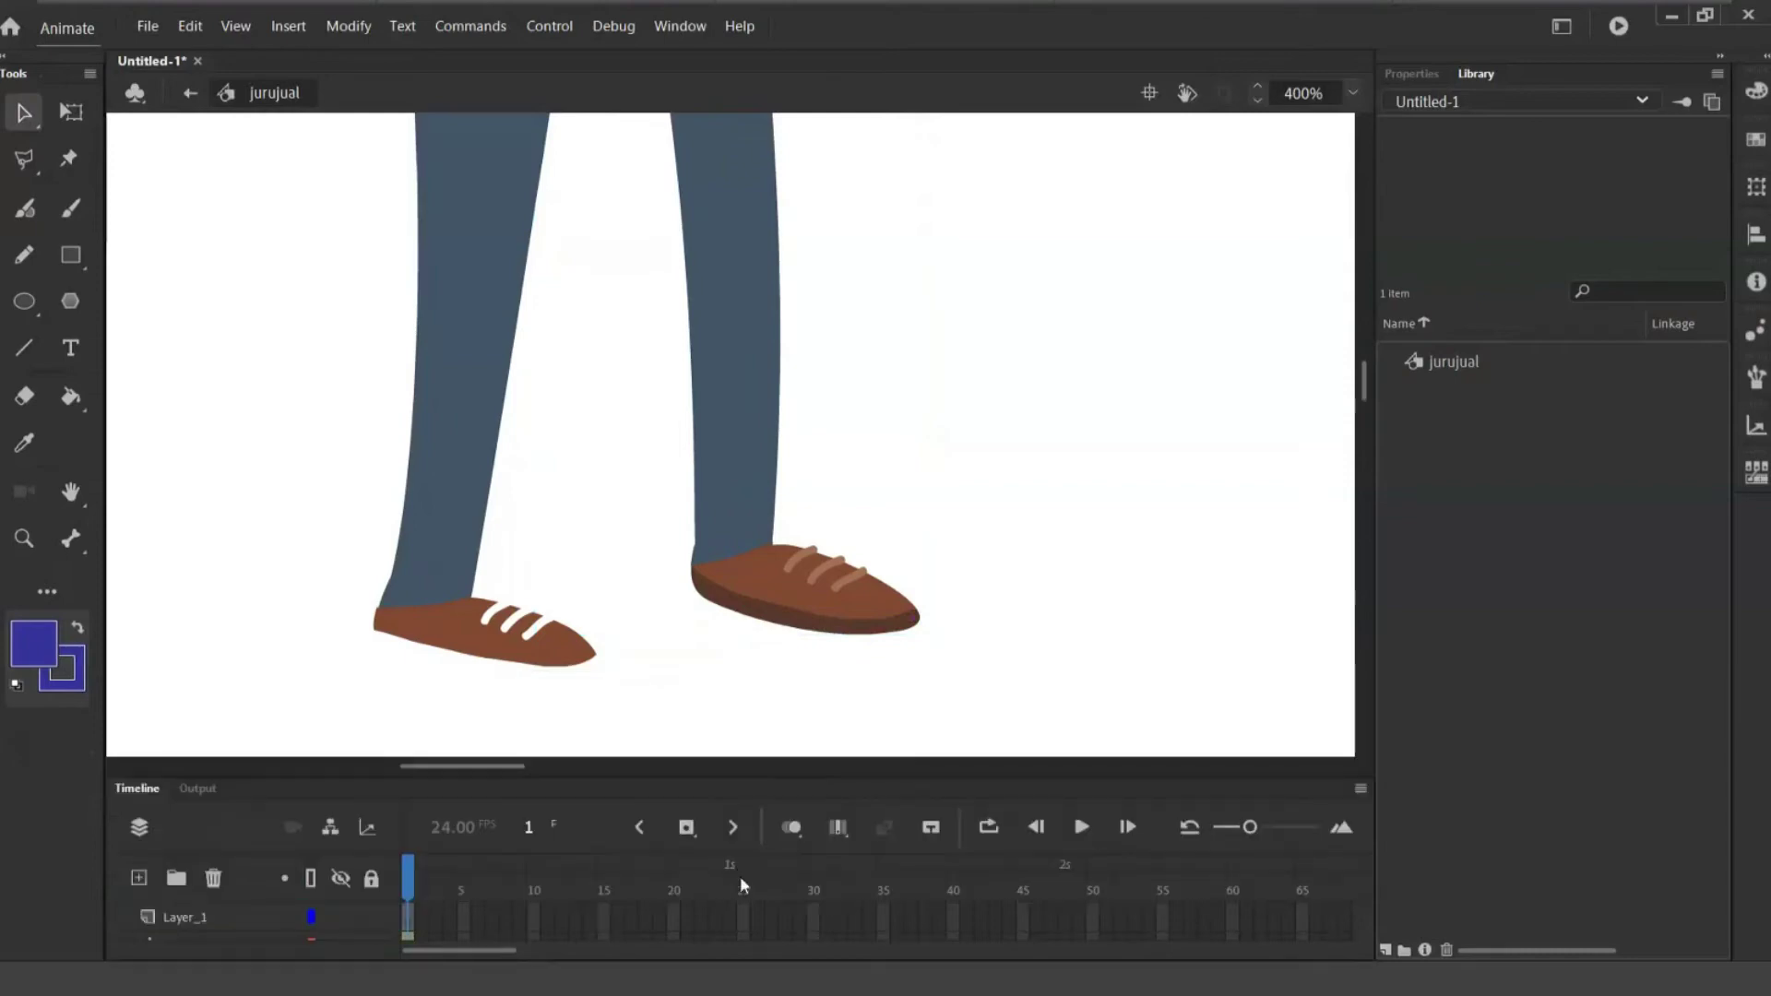
{"action": "key", "text": "ctrl+minus"}
{"action": "key", "text": "ctrl+minus"}
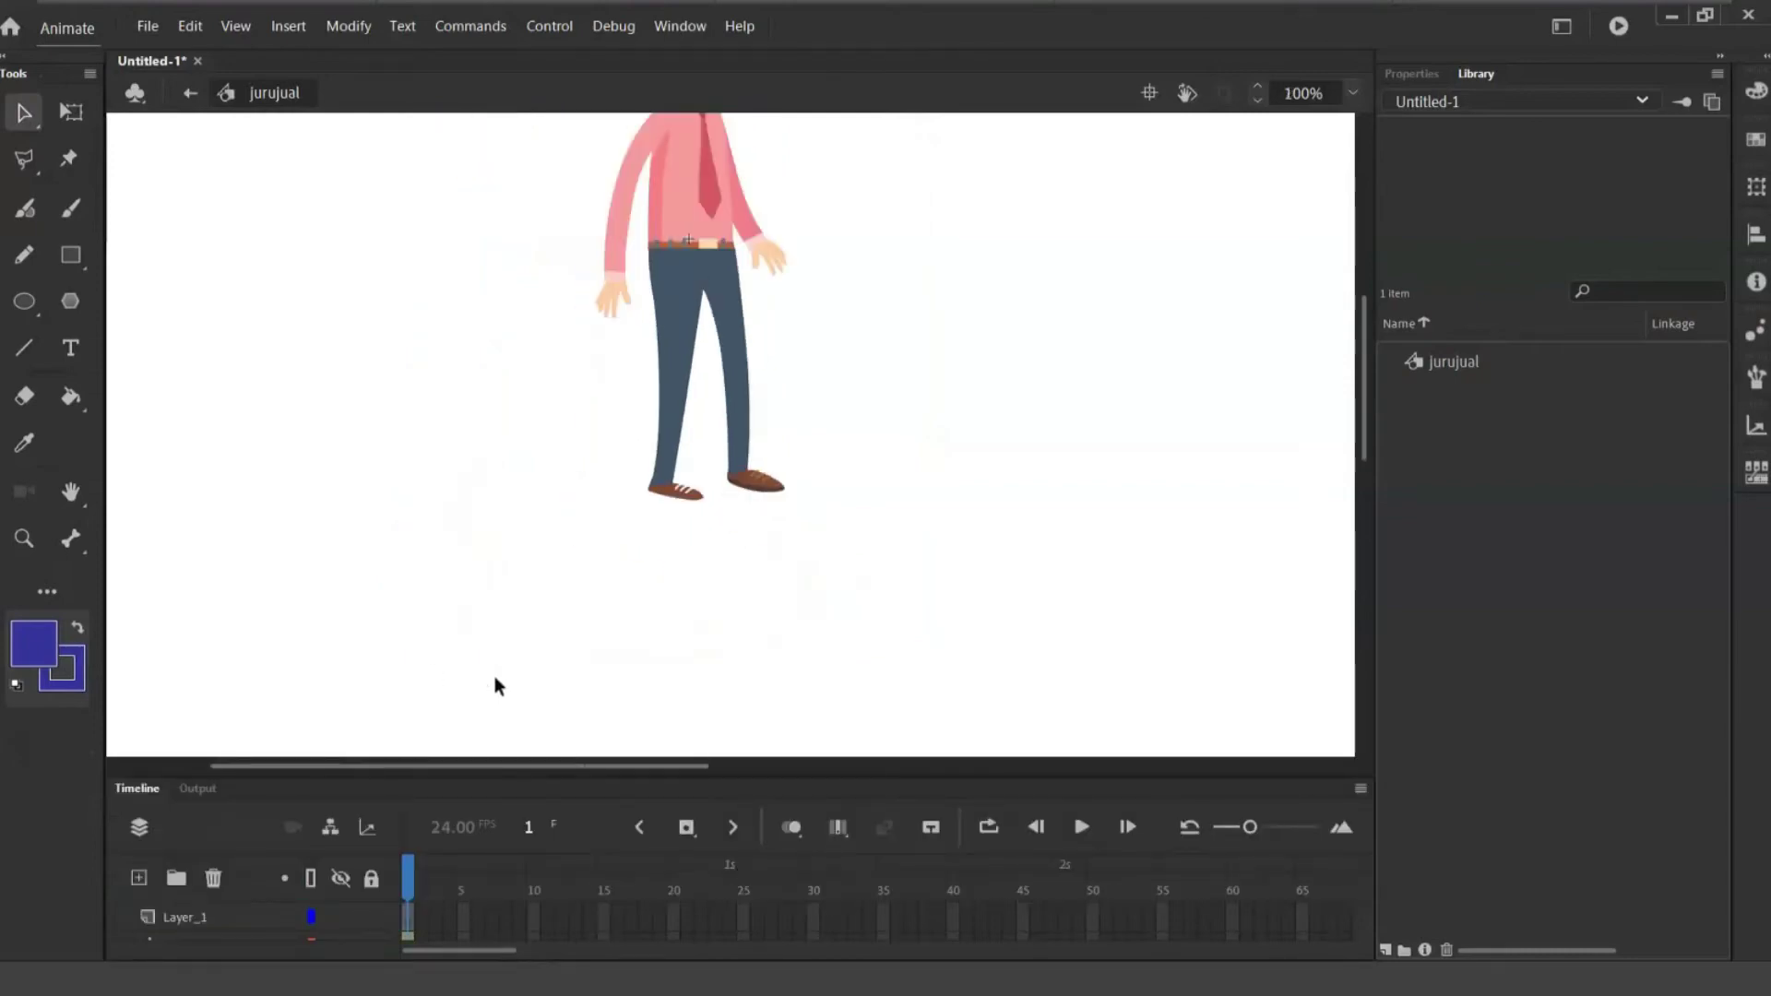
{"action": "left_click_drag", "start_coordinate": [551, 777], "coordinate": [569, 681]}
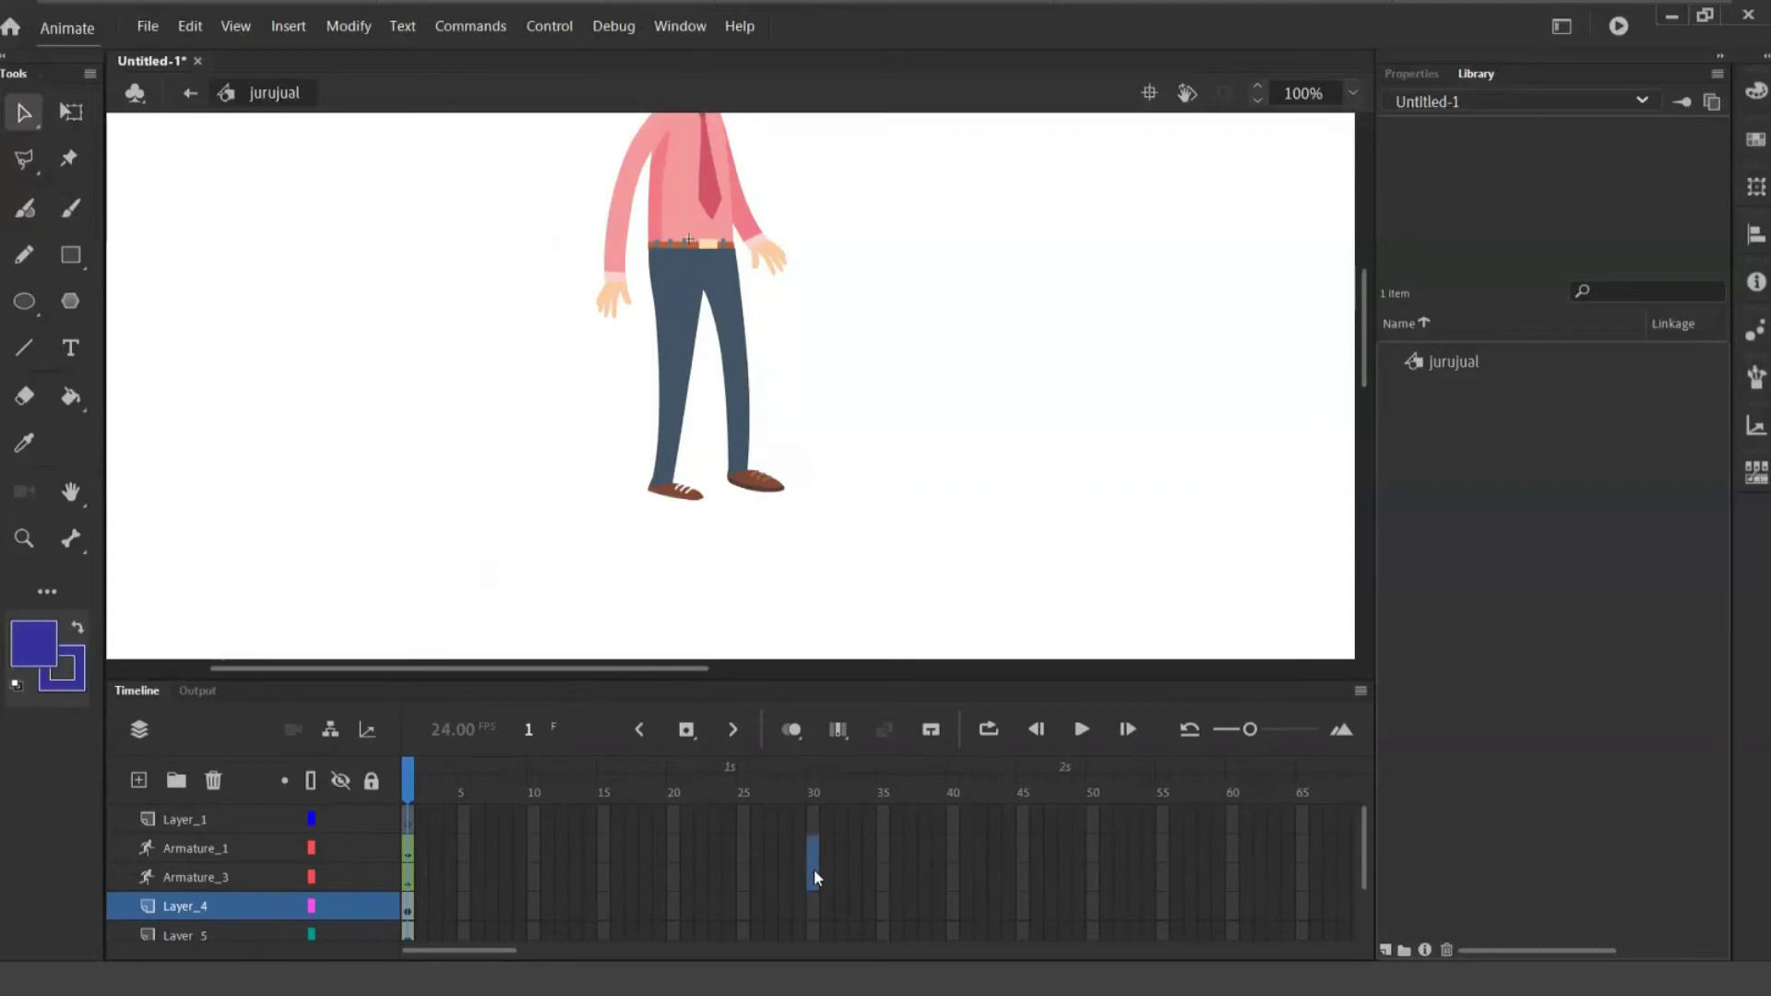
{"action": "mouse_move", "coordinate": [815, 871]}
{"action": "left_mouse_down"}
{"action": "mouse_move", "coordinate": [818, 946]}
{"action": "mouse_move", "coordinate": [817, 888]}
{"action": "mouse_move", "coordinate": [816, 905]}
{"action": "left_mouse_up"}
{"action": "right_click", "coordinate": [817, 910]}
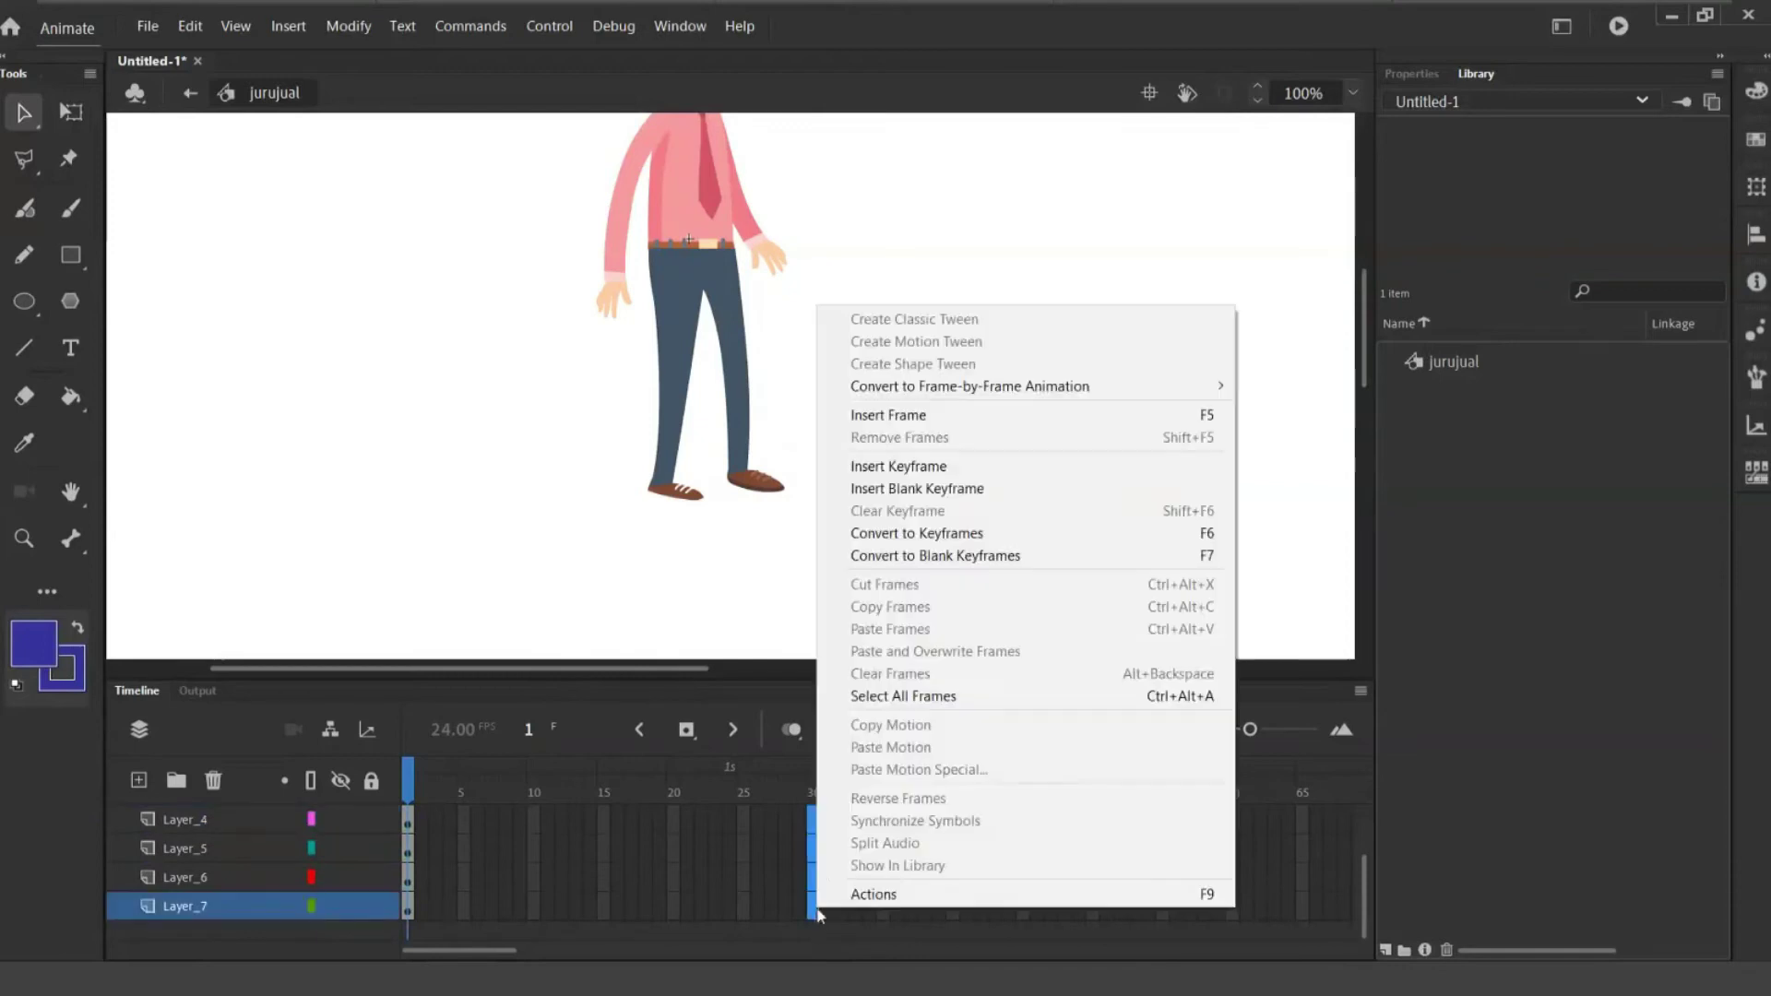
{"action": "left_click", "coordinate": [950, 417]}
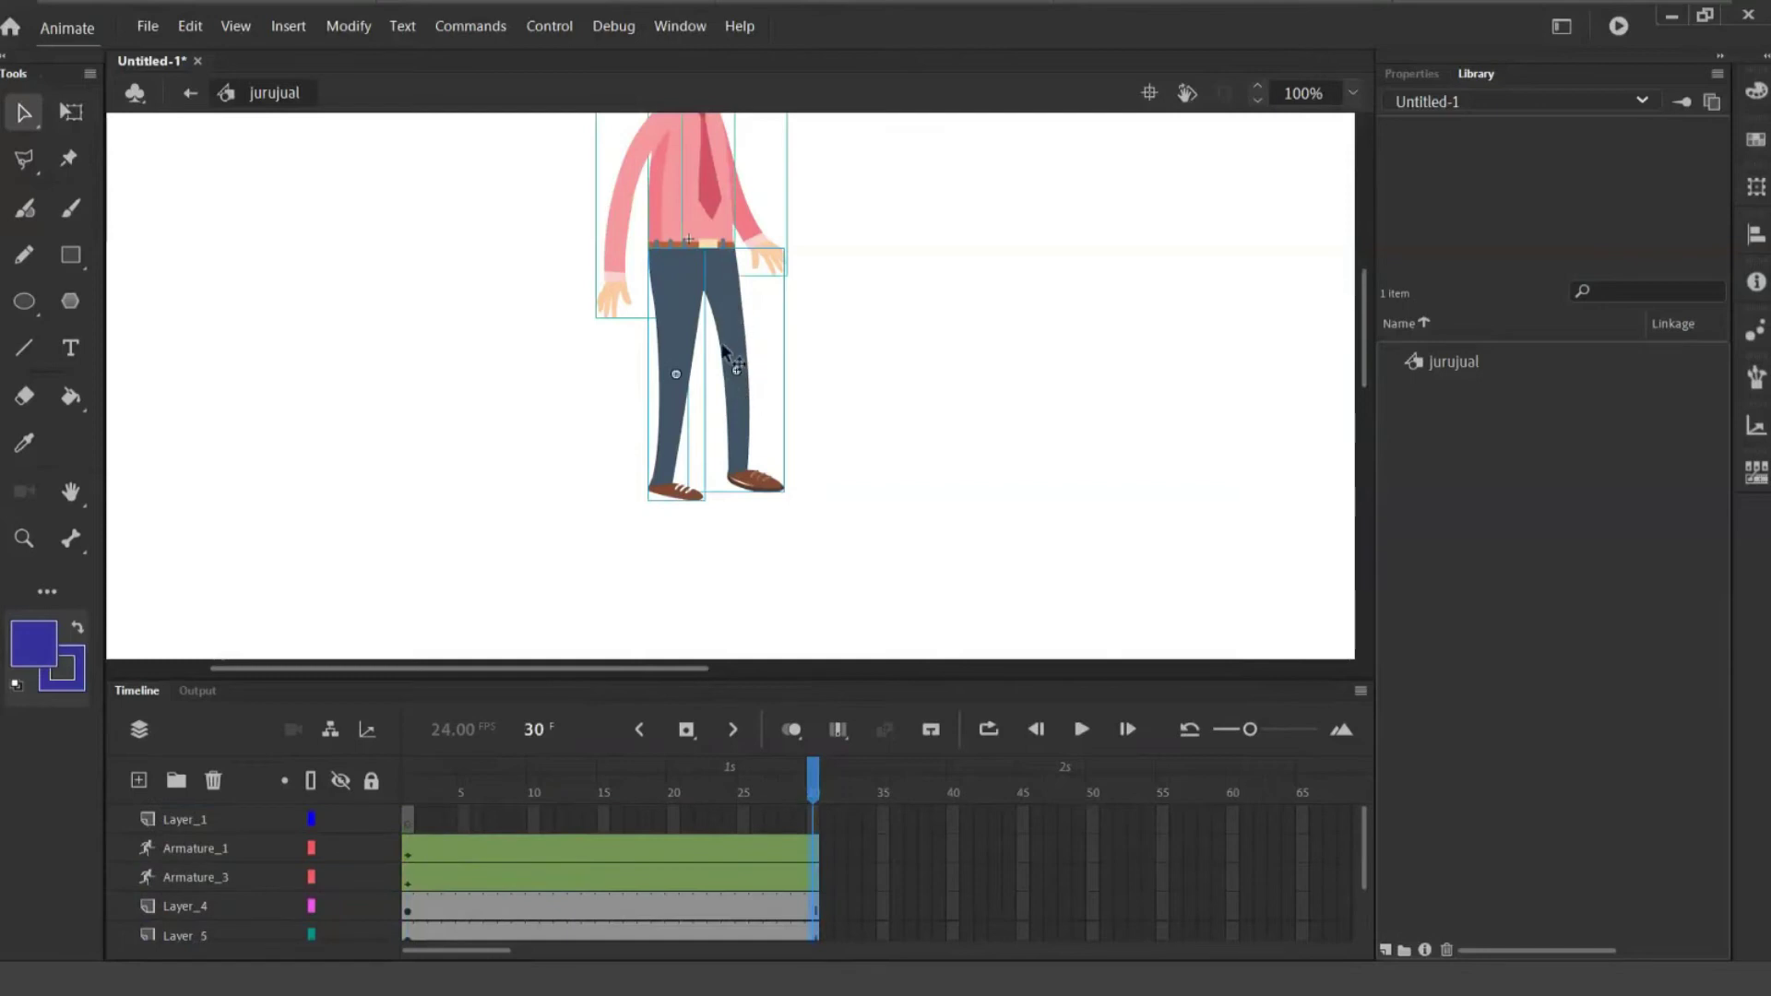
- Pose the right leg's armature at frame 30 with the thigh swung forward and the knee slightly bent
{"action": "left_click", "coordinate": [407, 849]}
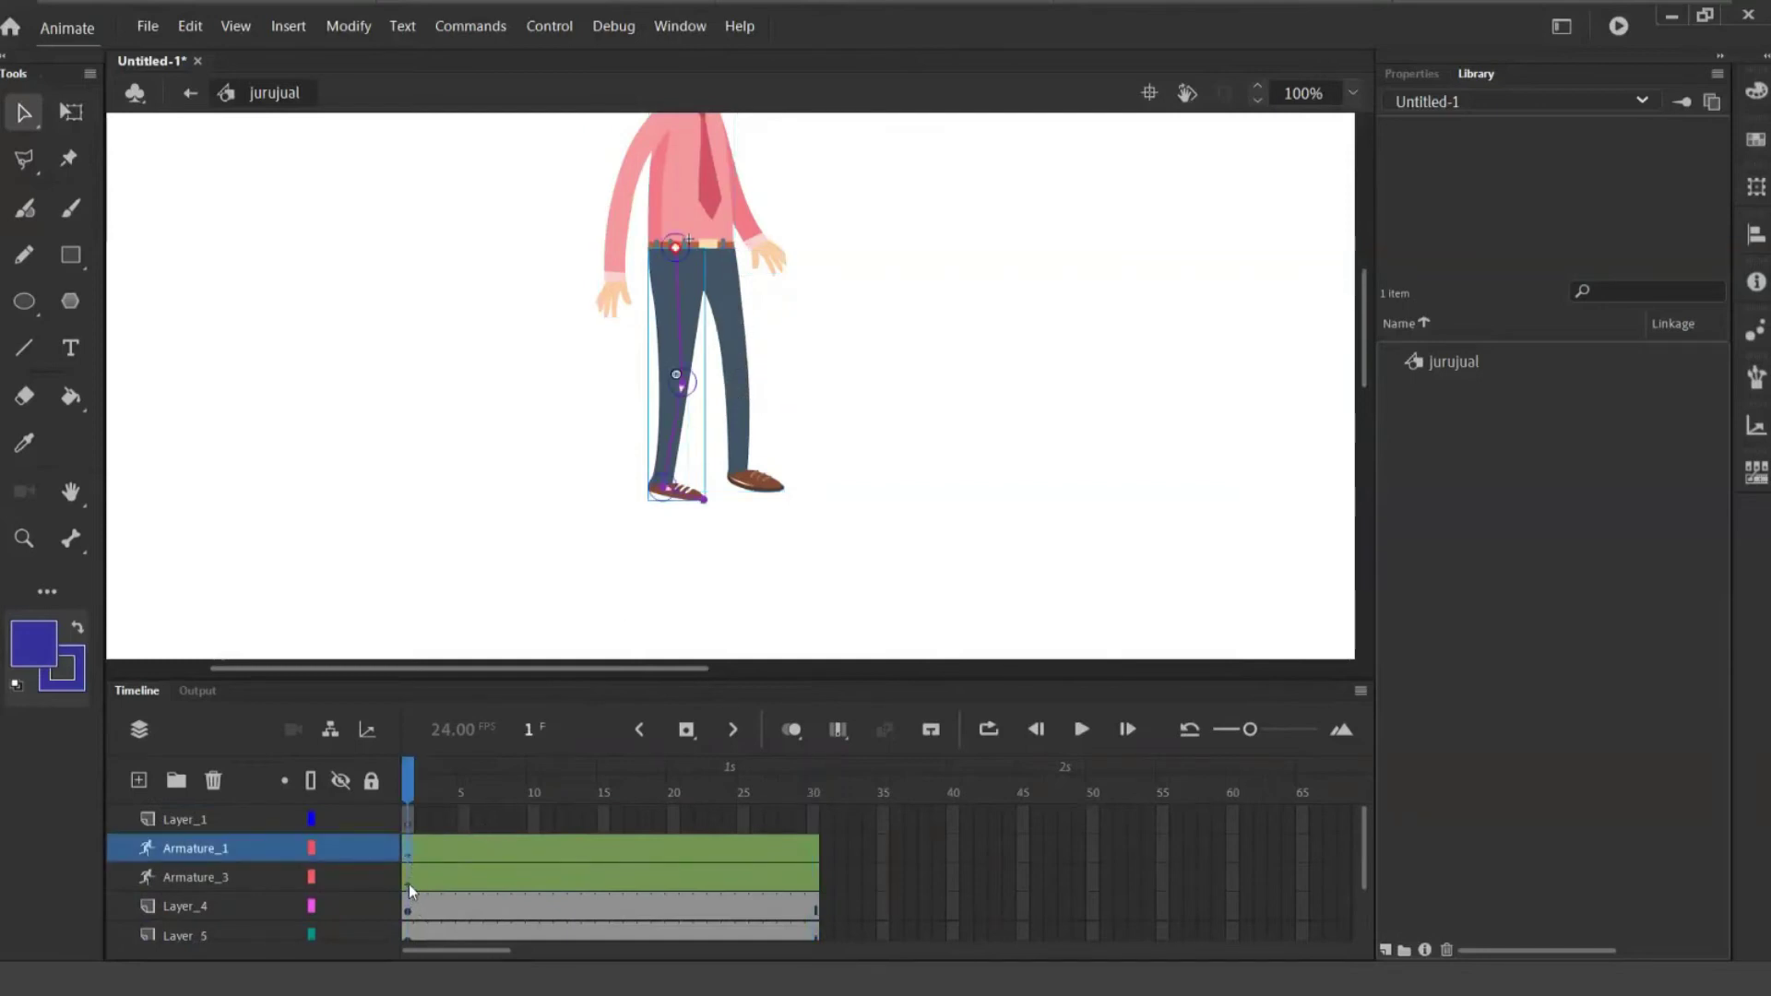
{"action": "left_click", "coordinate": [408, 884]}
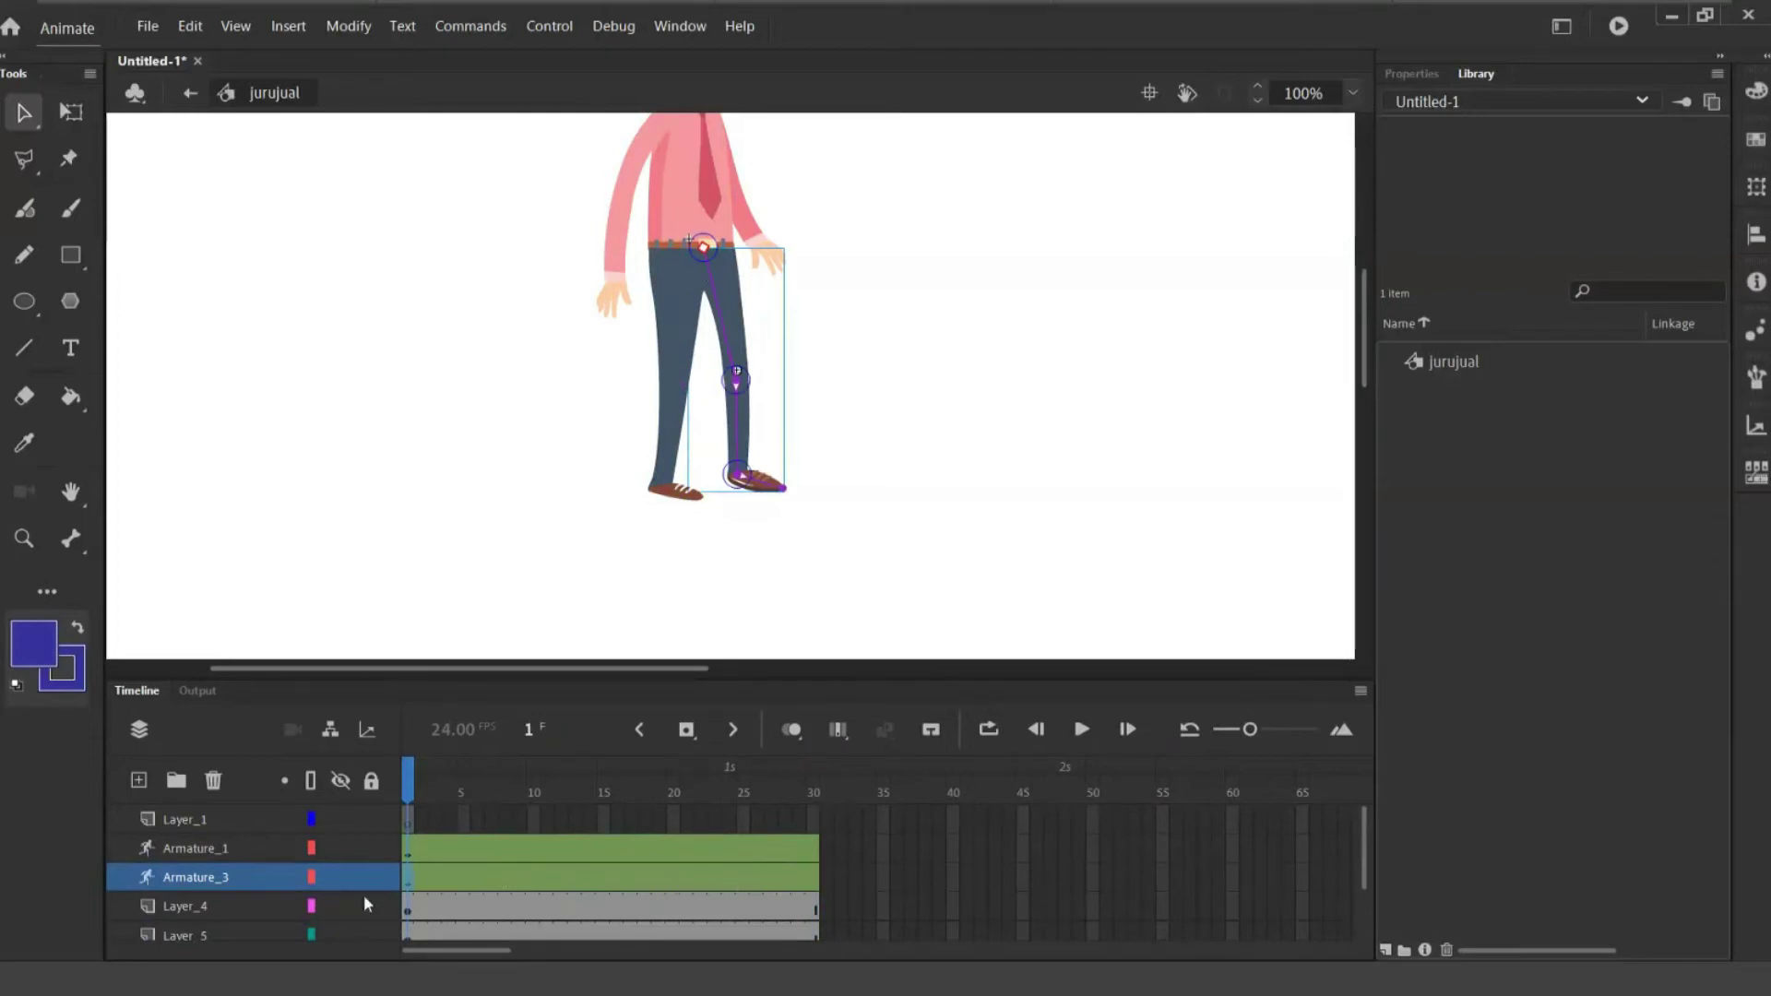
{"action": "left_click", "coordinate": [410, 853]}
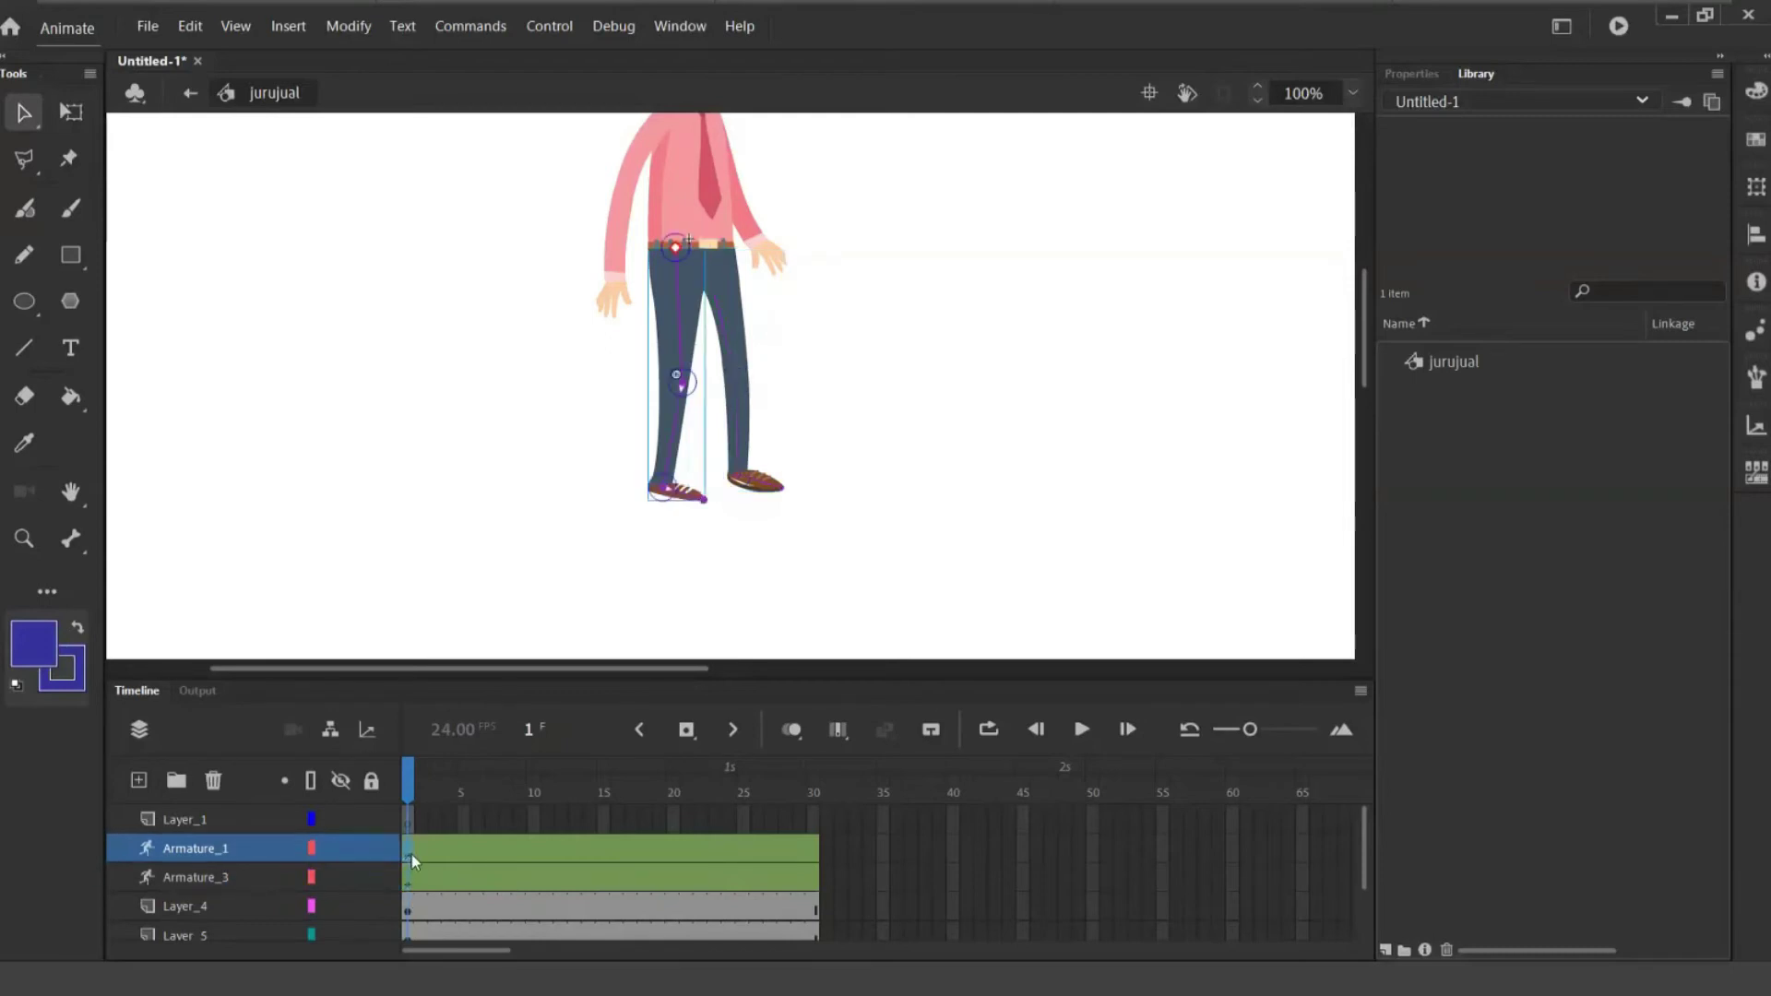
{"action": "left_click", "coordinate": [813, 854]}
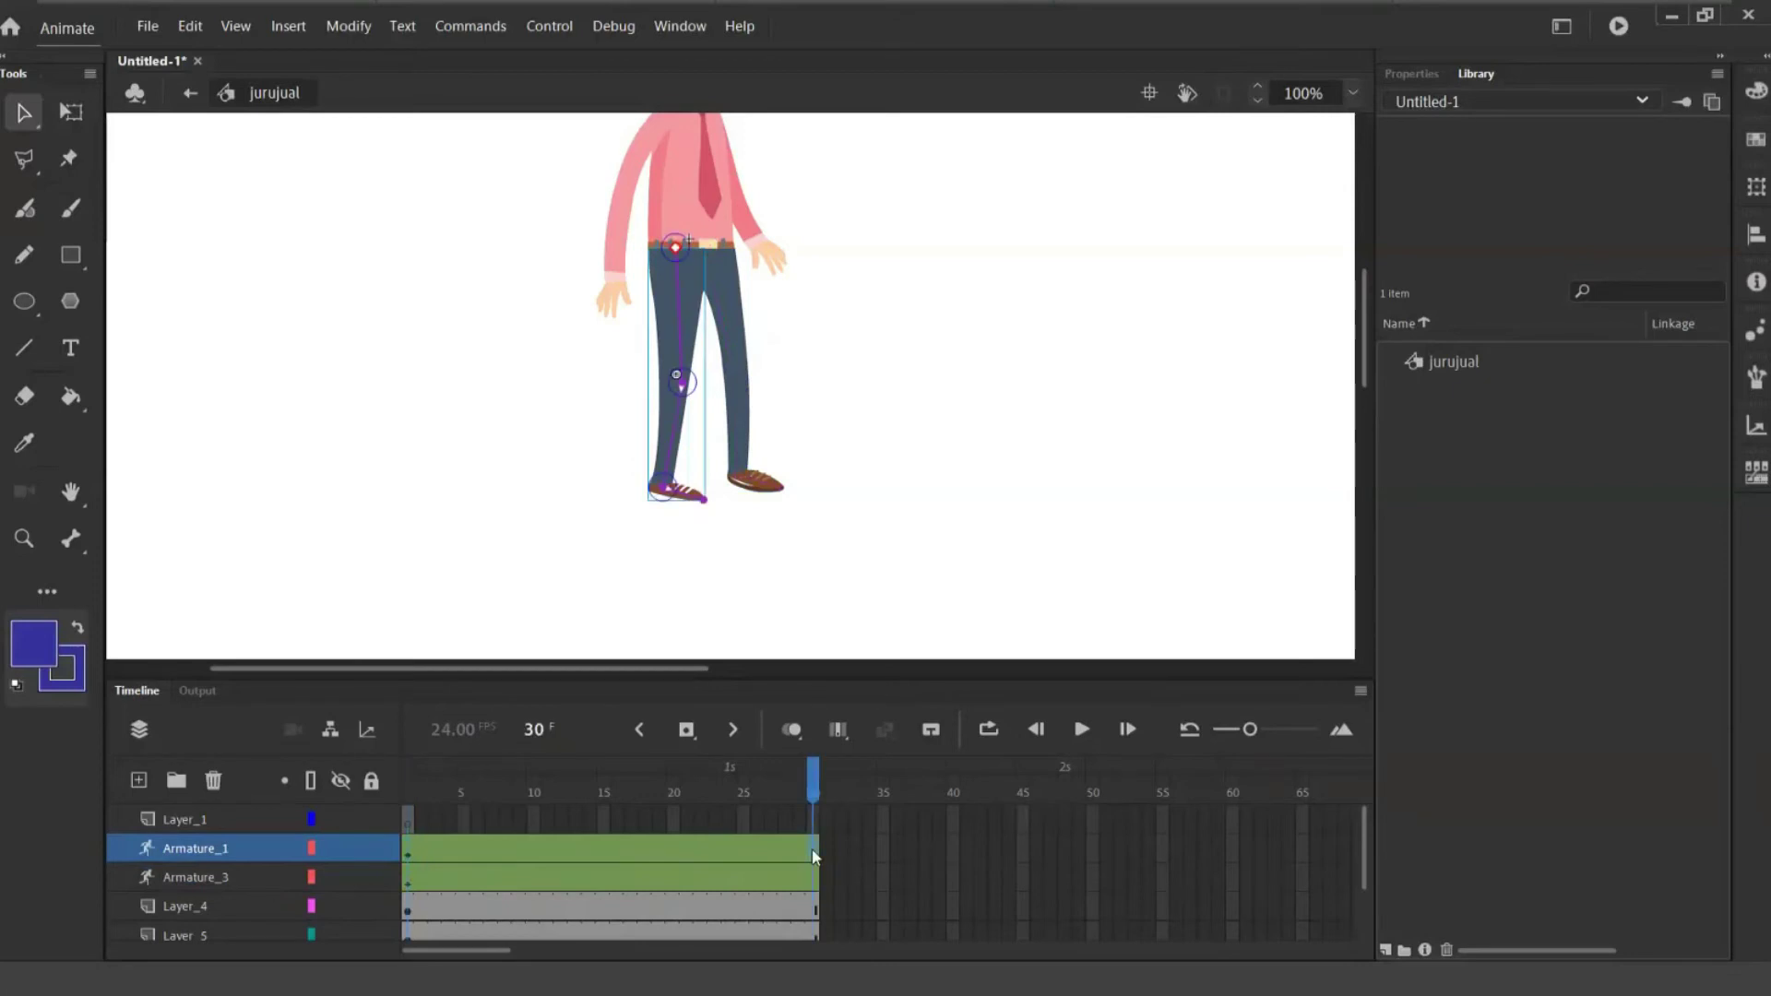
{"action": "left_click", "coordinate": [808, 840]}
{"action": "left_click", "coordinate": [24, 114]}
{"action": "left_click_drag", "start_coordinate": [669, 495], "coordinate": [694, 488]}
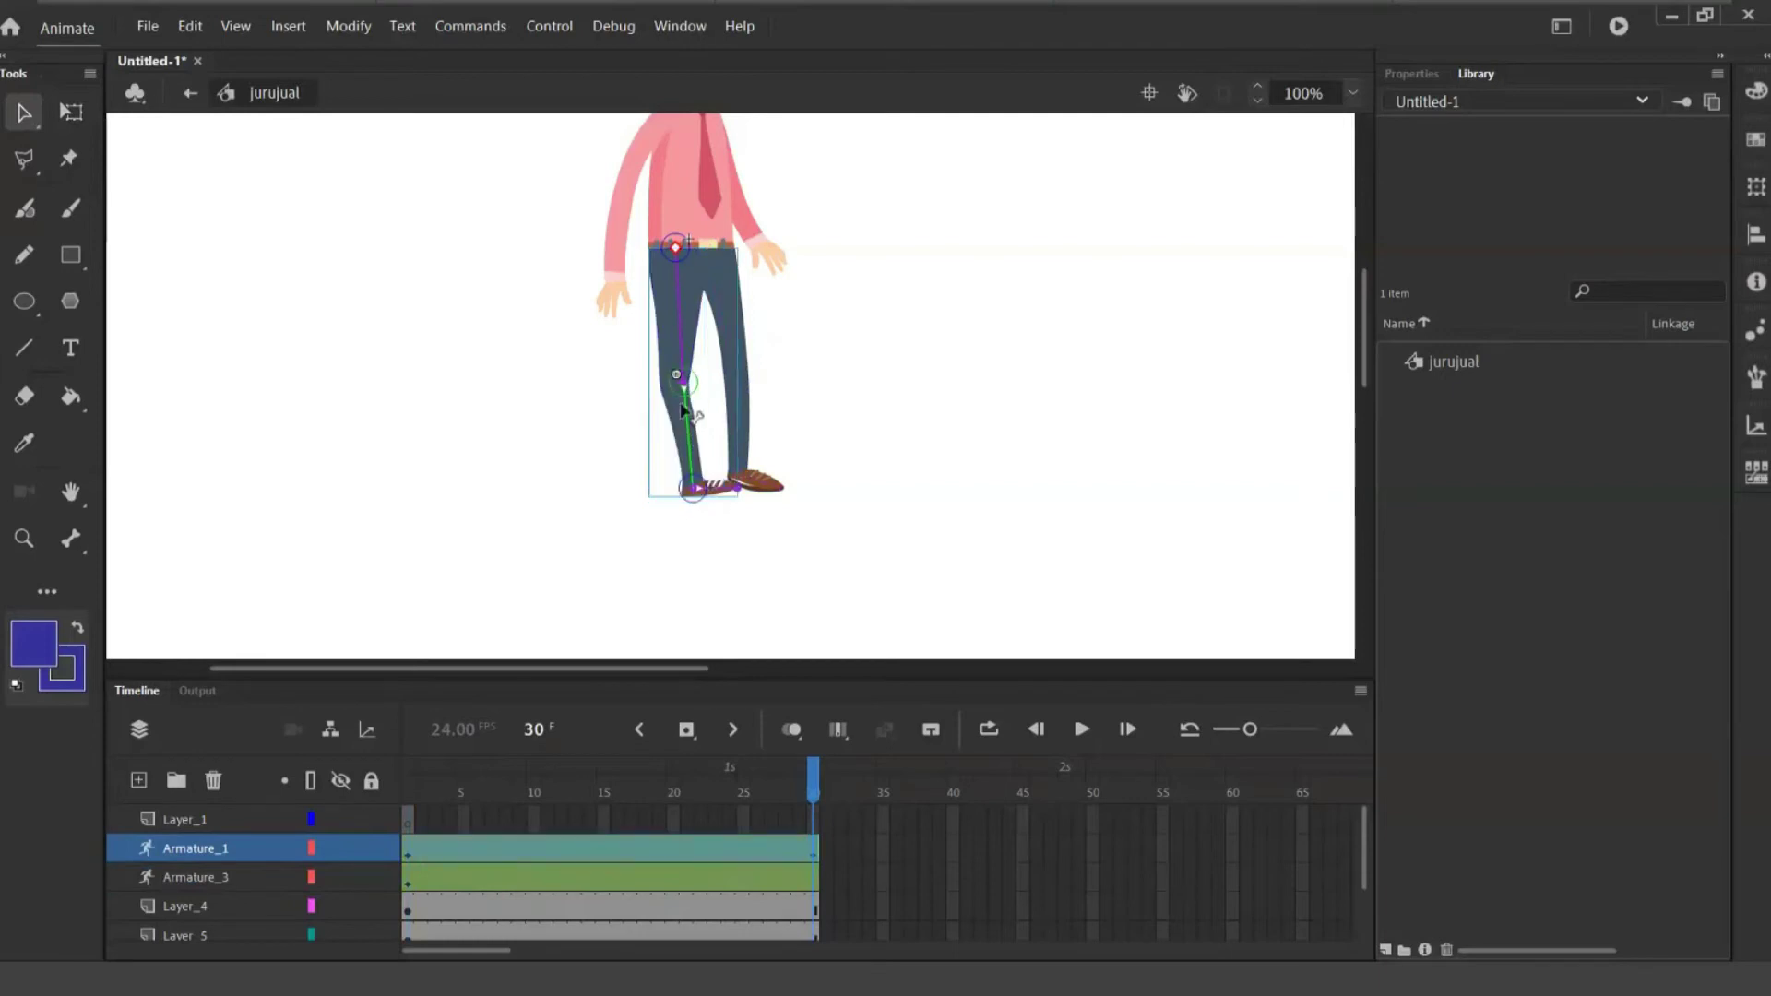
{"action": "left_click_drag", "start_coordinate": [680, 382], "coordinate": [728, 479]}
{"action": "key", "text": "ctrl+z"}
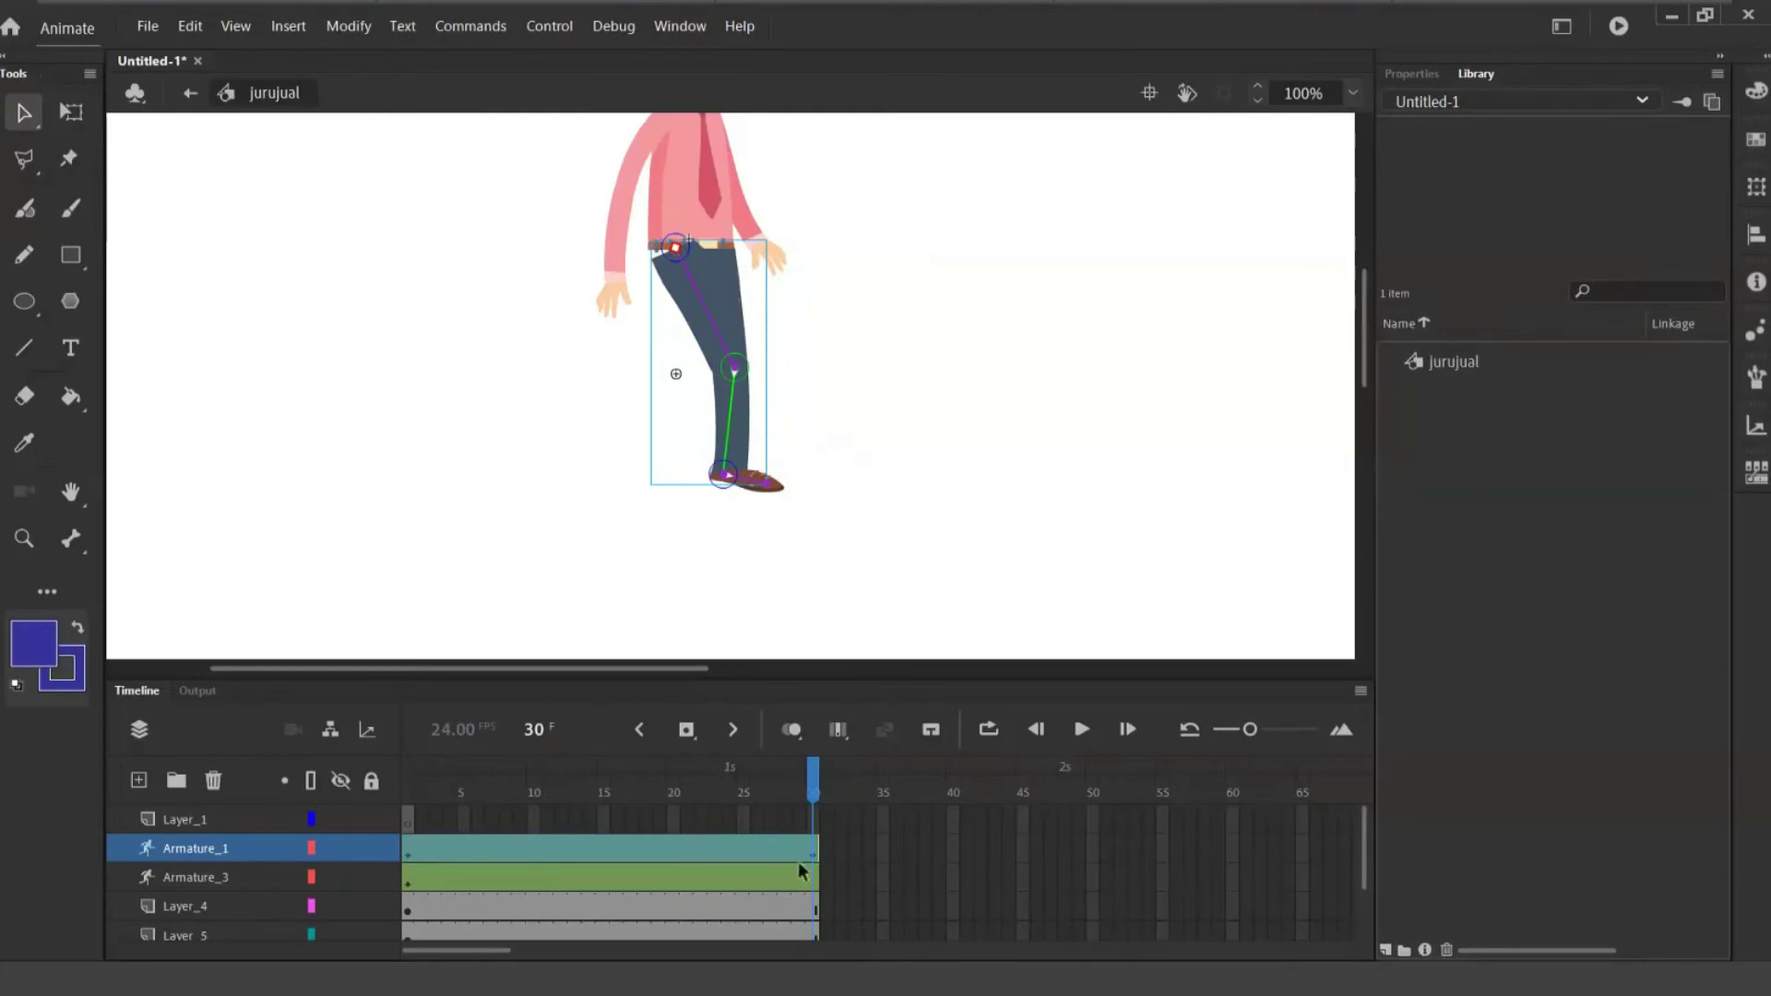
- Lock Armature_1 and pose the left leg at frame 30 stretched backward behind the body
{"action": "left_click", "coordinate": [817, 884]}
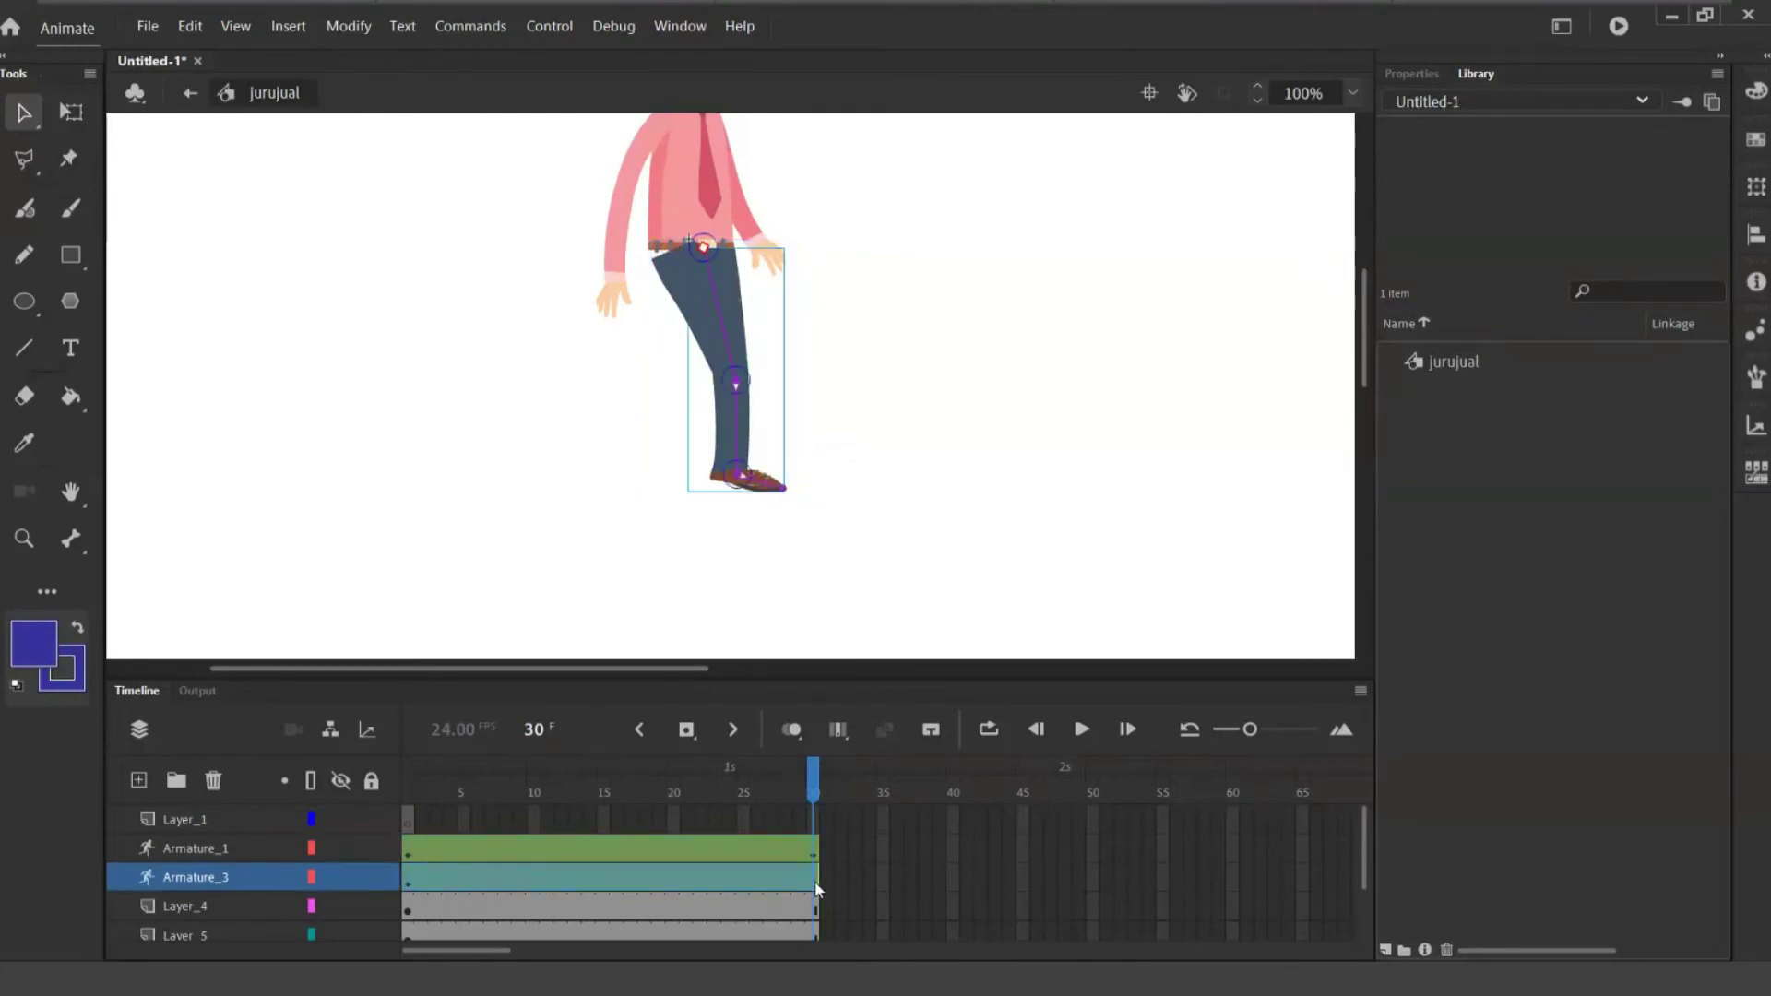
{"action": "left_click", "coordinate": [817, 889]}
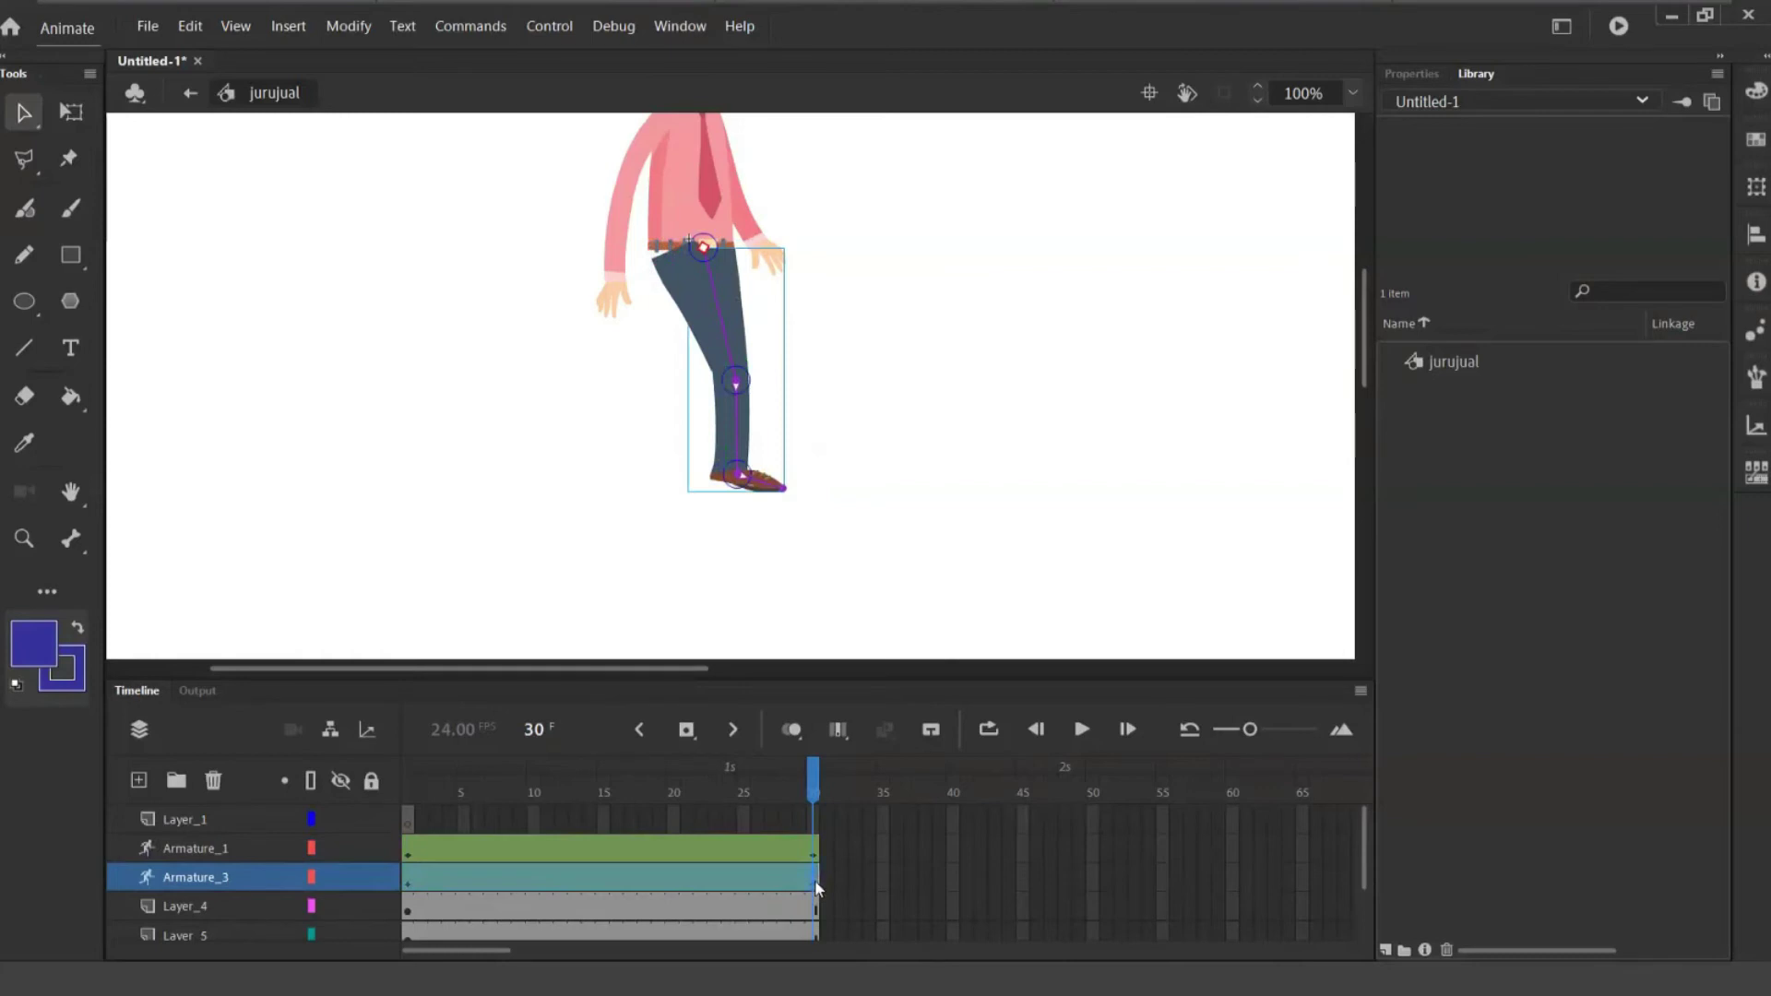
{"action": "left_click", "coordinate": [711, 479]}
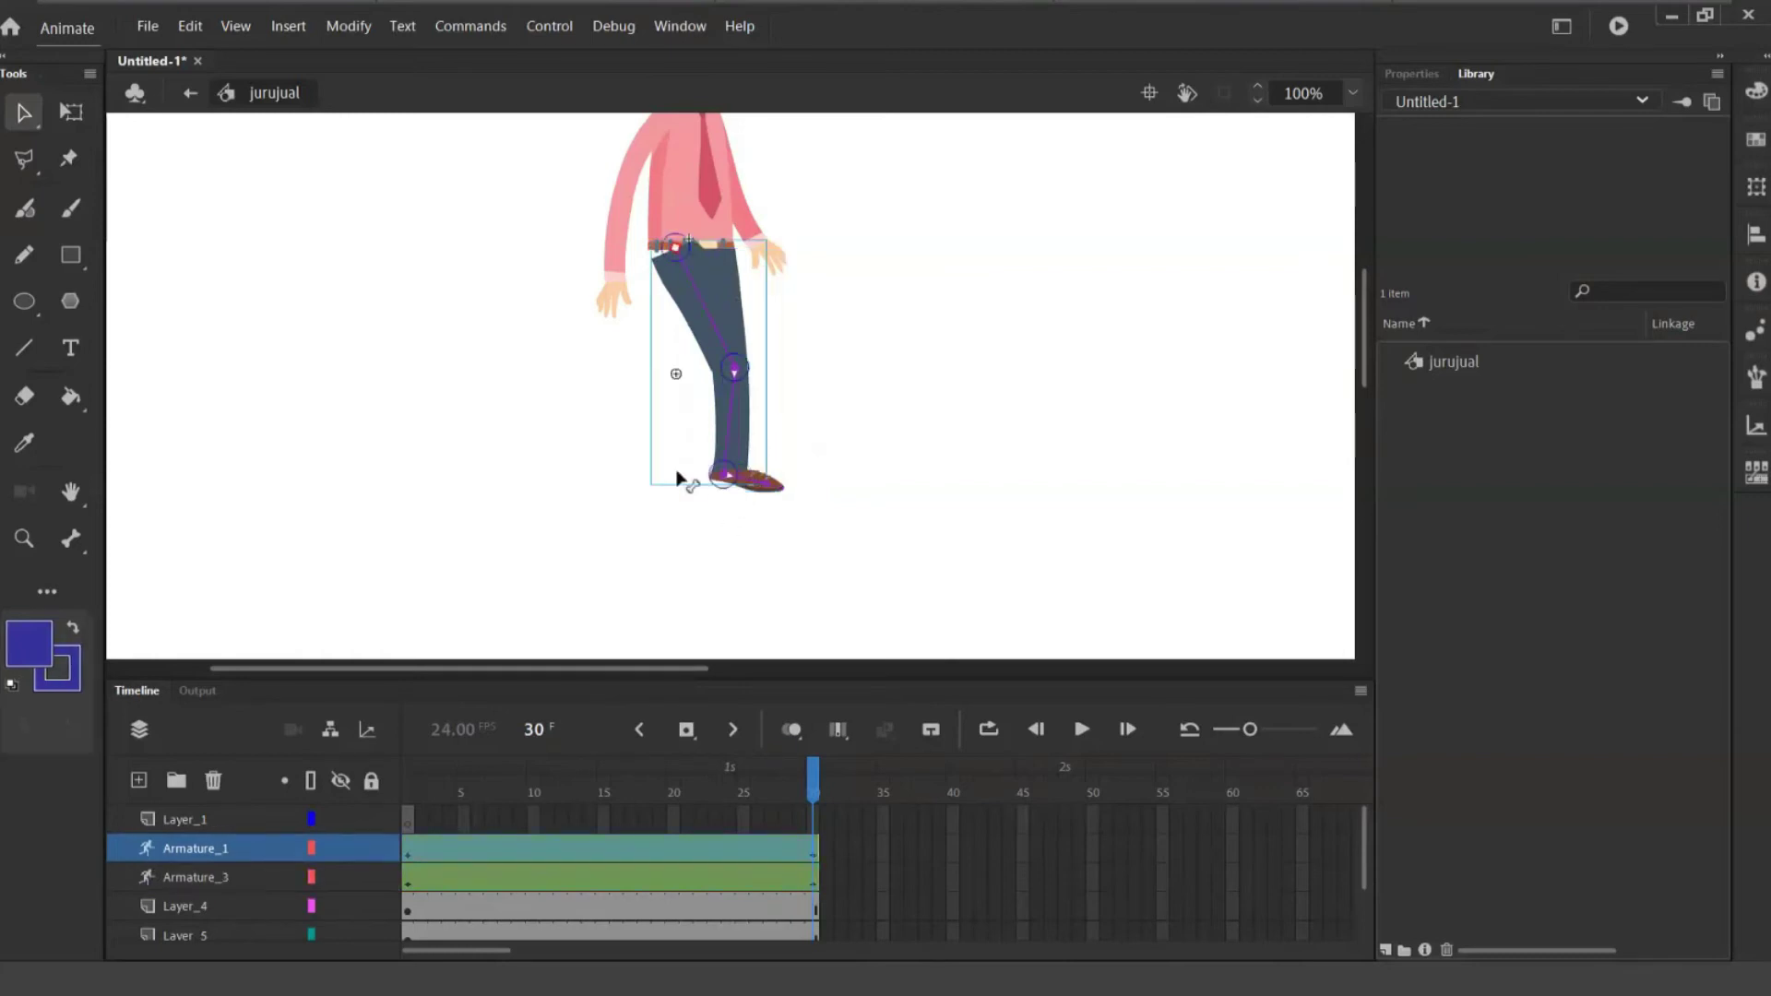
{"action": "left_click", "coordinate": [378, 876]}
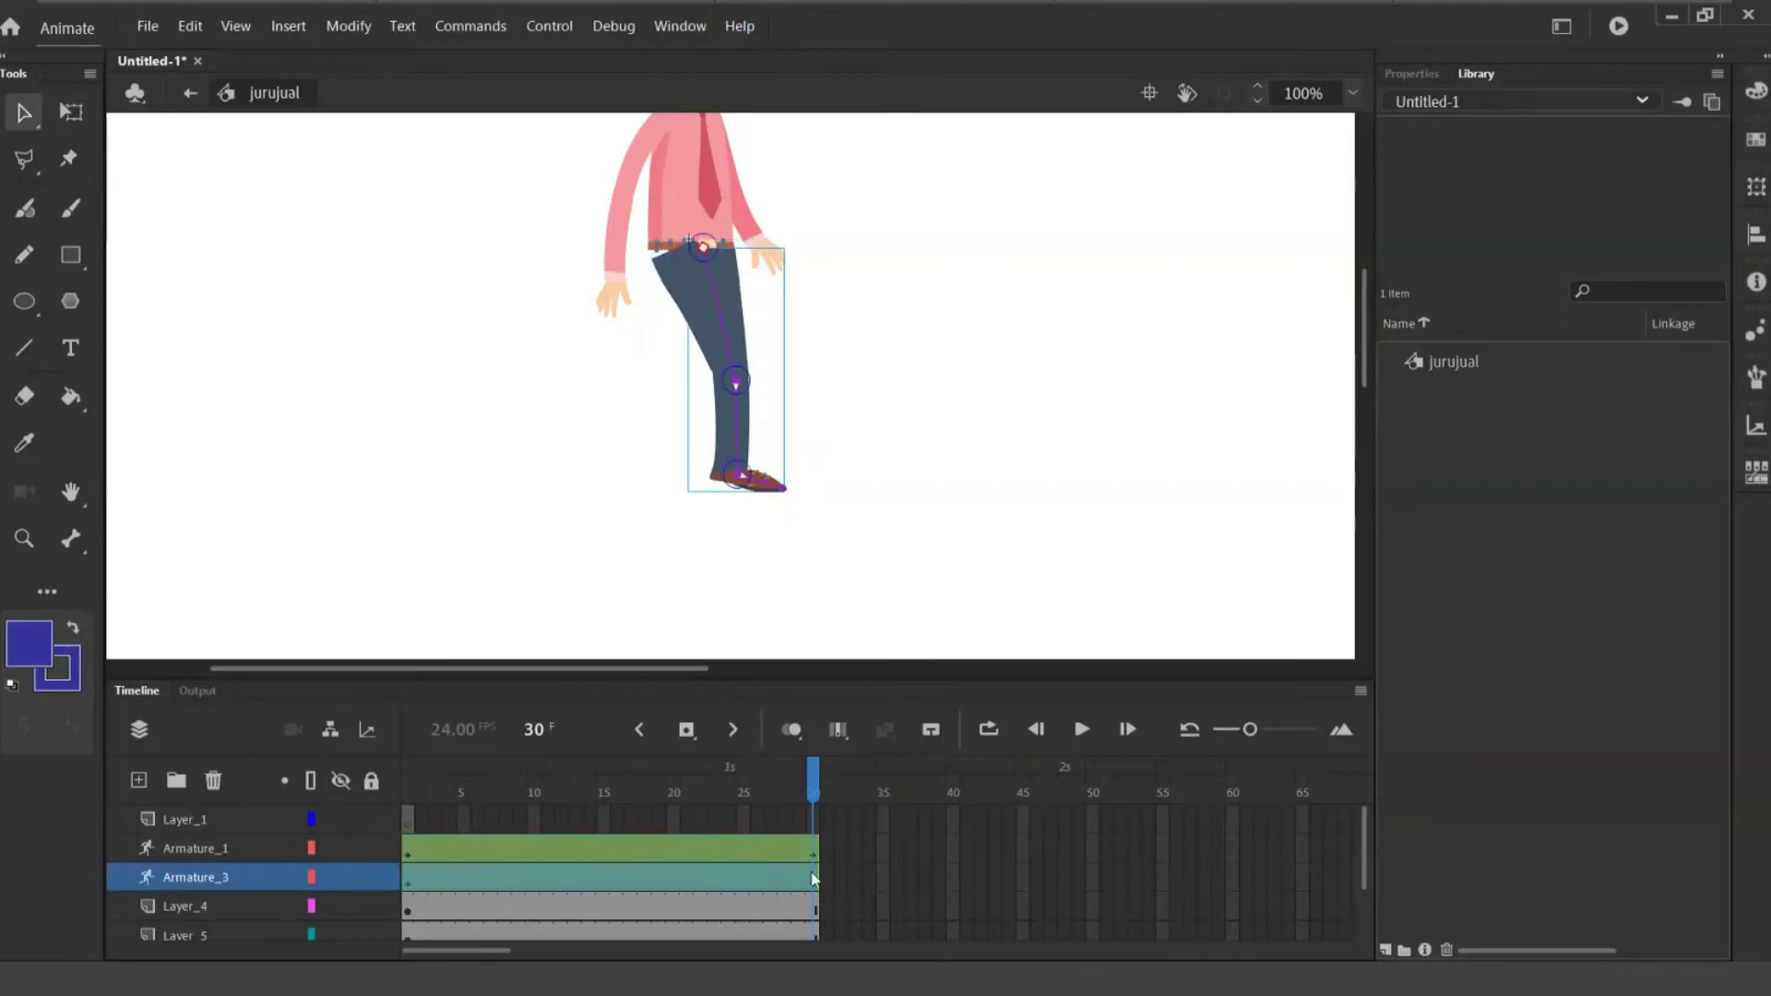
{"action": "left_click", "coordinate": [372, 847]}
{"action": "left_click_drag", "start_coordinate": [736, 405], "coordinate": [658, 468]}
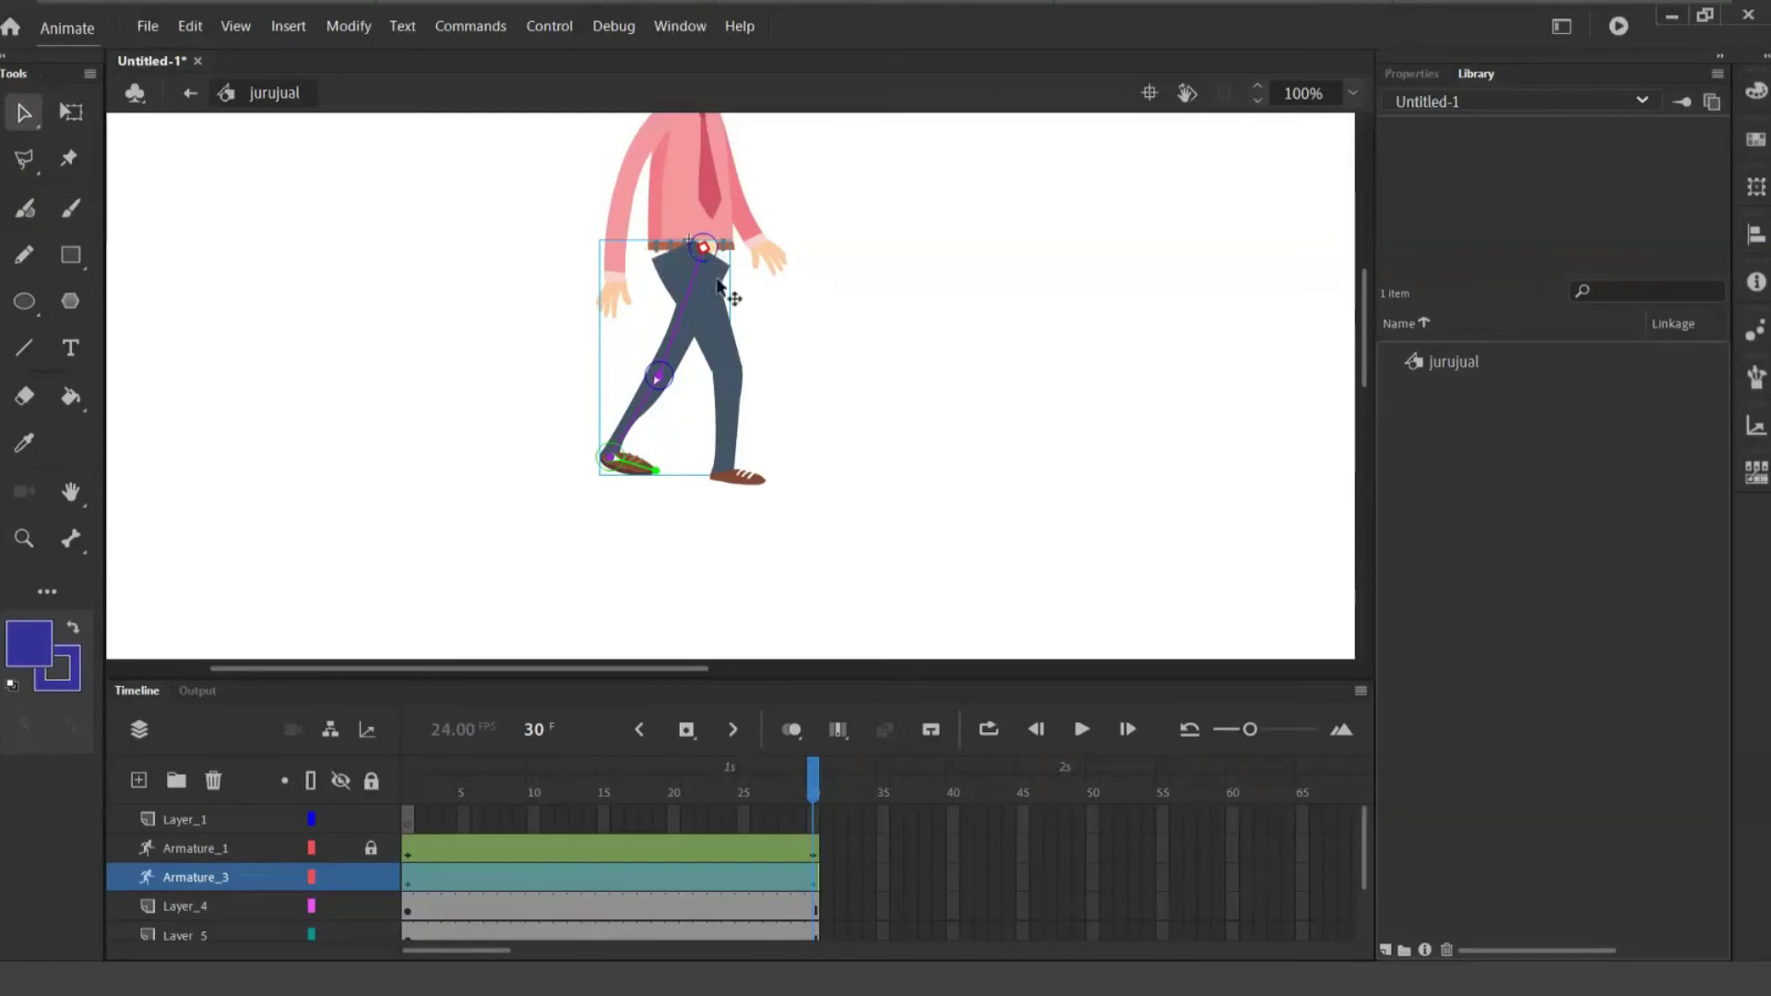
- Delete the empty Layer_1 and play back the leg animation
{"action": "left_click", "coordinate": [216, 819]}
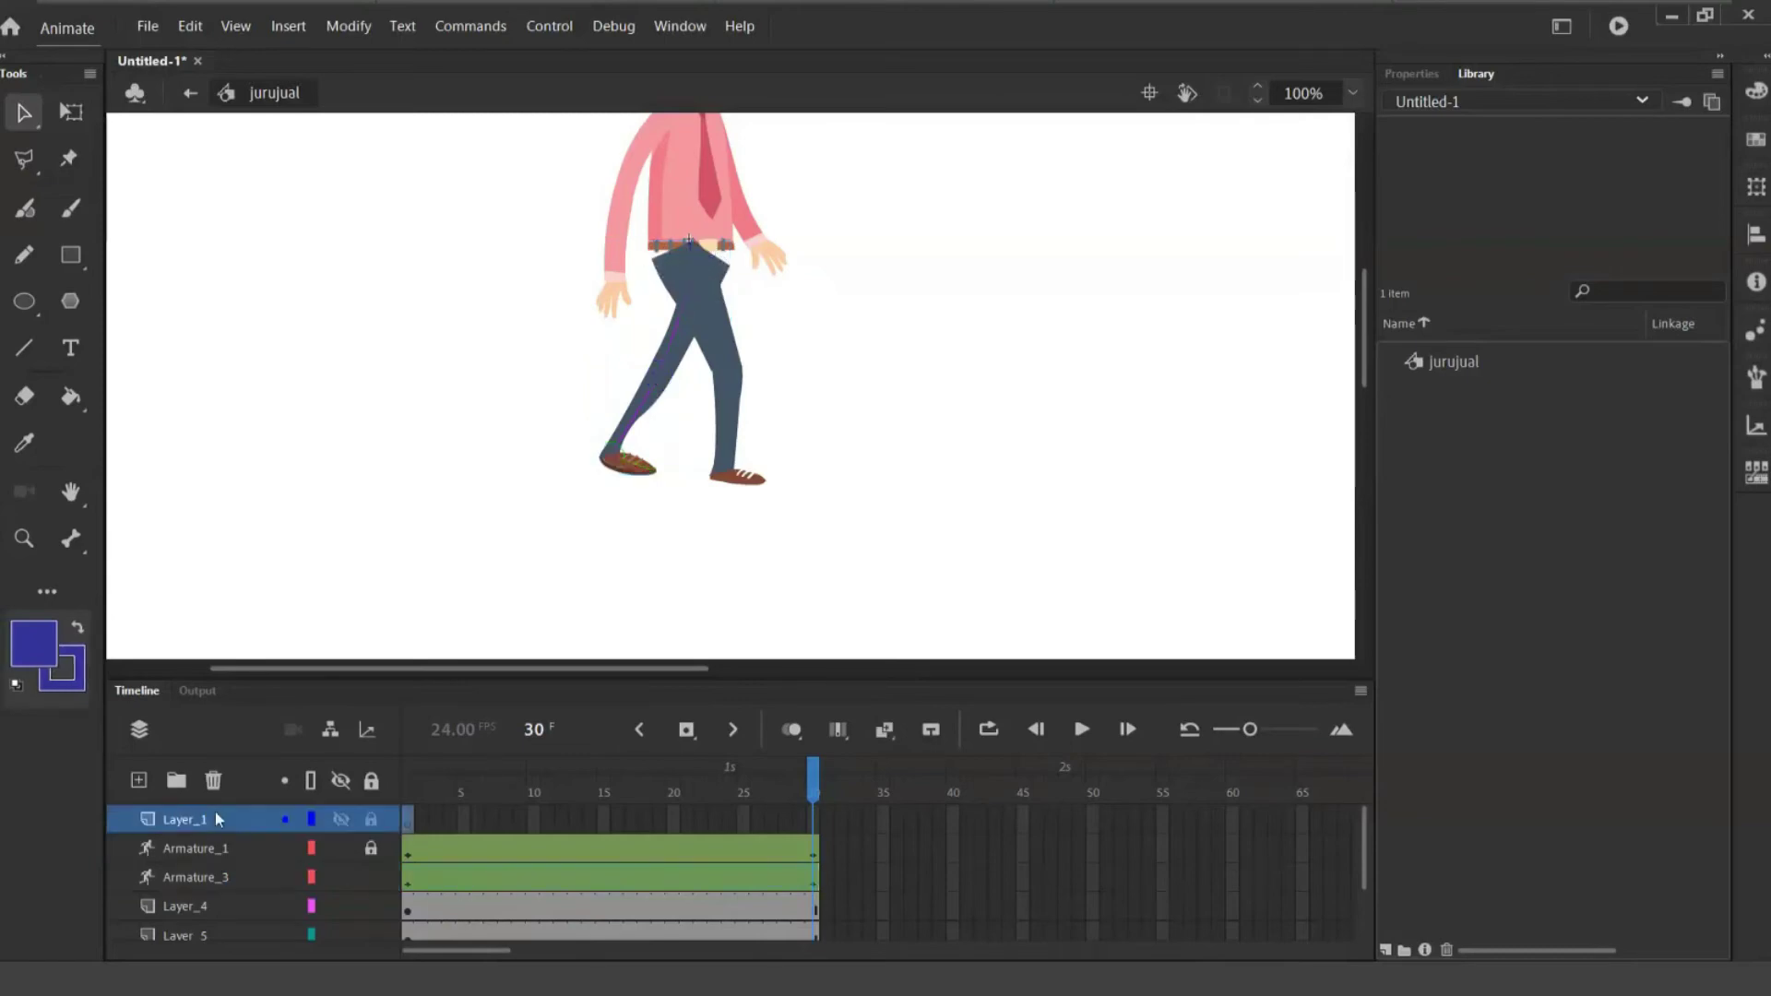
{"action": "left_click", "coordinate": [213, 780]}
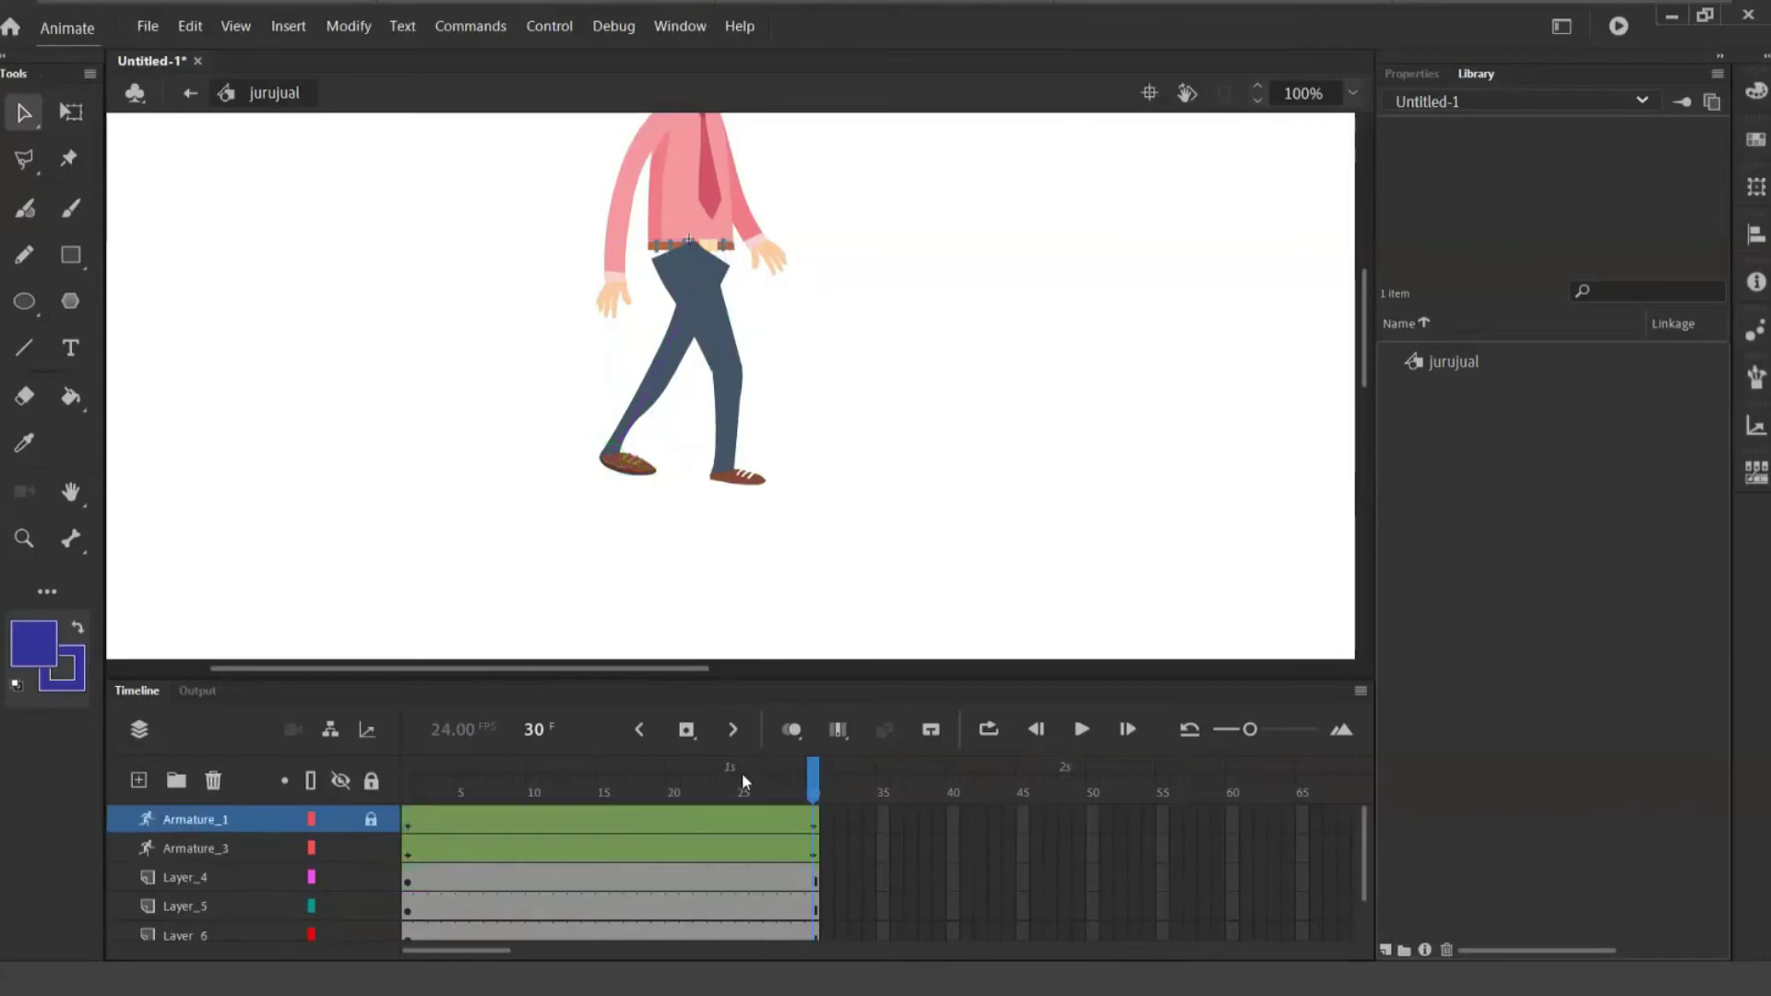
{"action": "key", "text": "Return"}
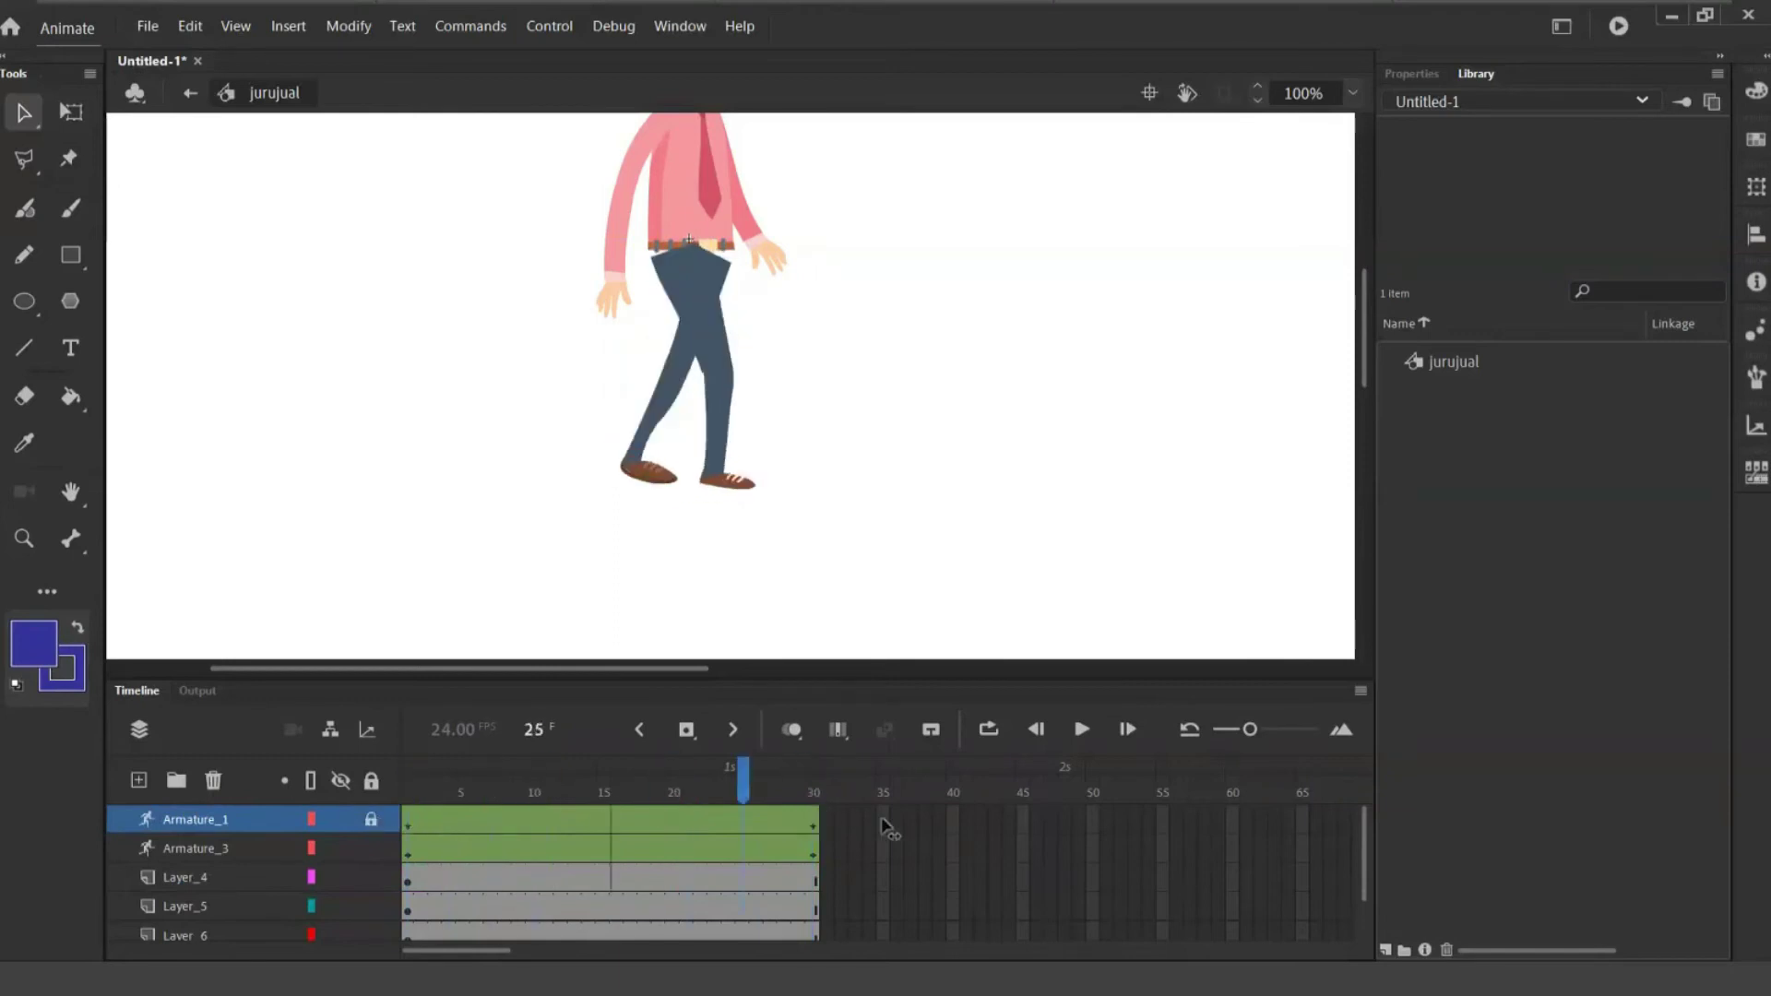
{"action": "left_click", "coordinate": [371, 819]}
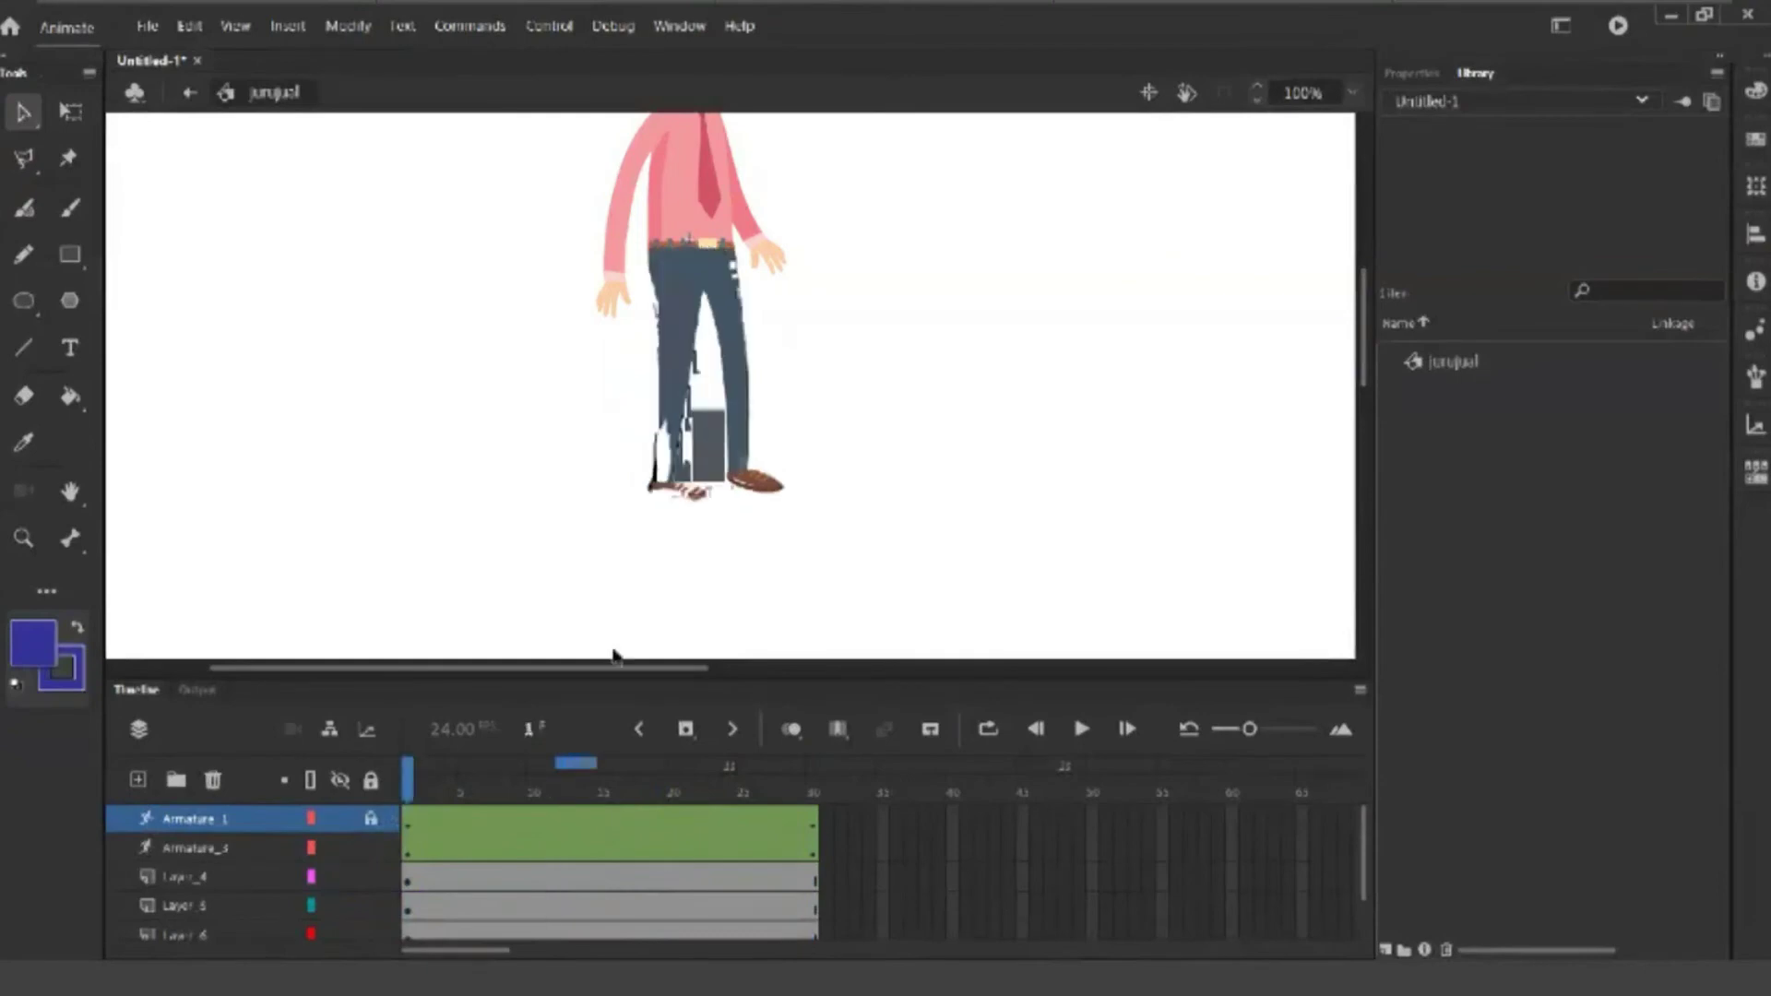
{"action": "key", "text": "Return"}
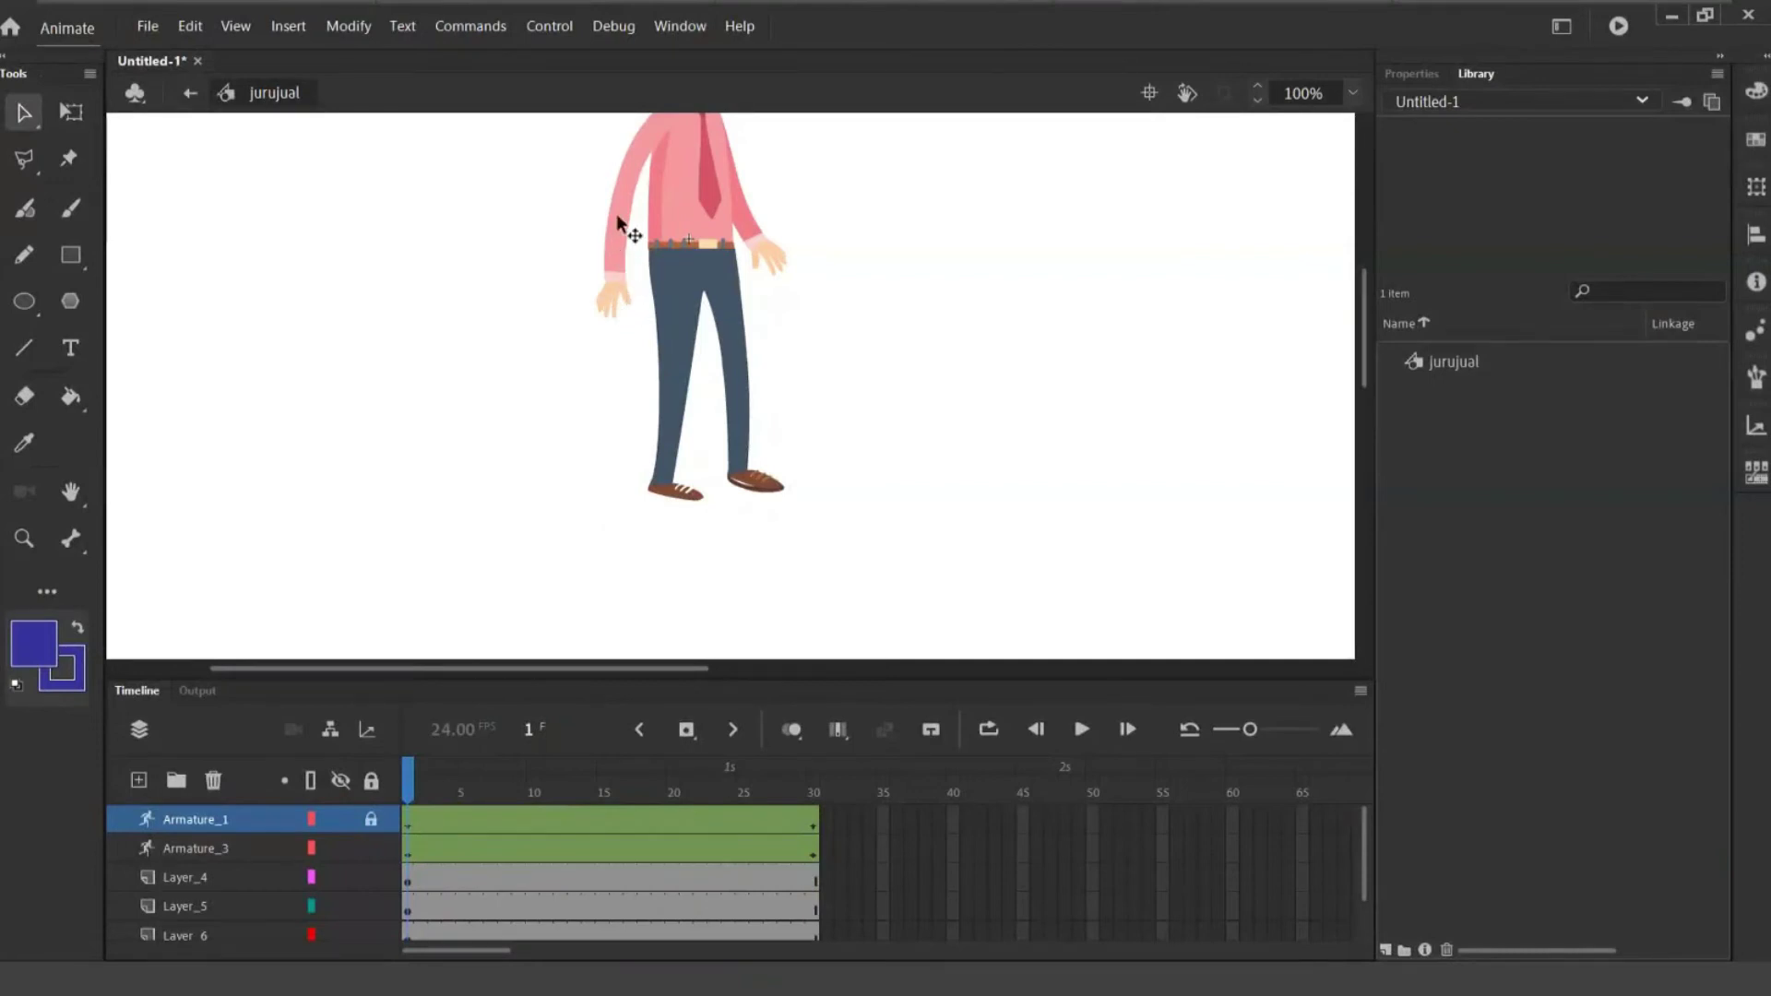
{"action": "scroll", "coordinate": [637, 175], "scroll_direction": "up", "scroll_amount": 3}
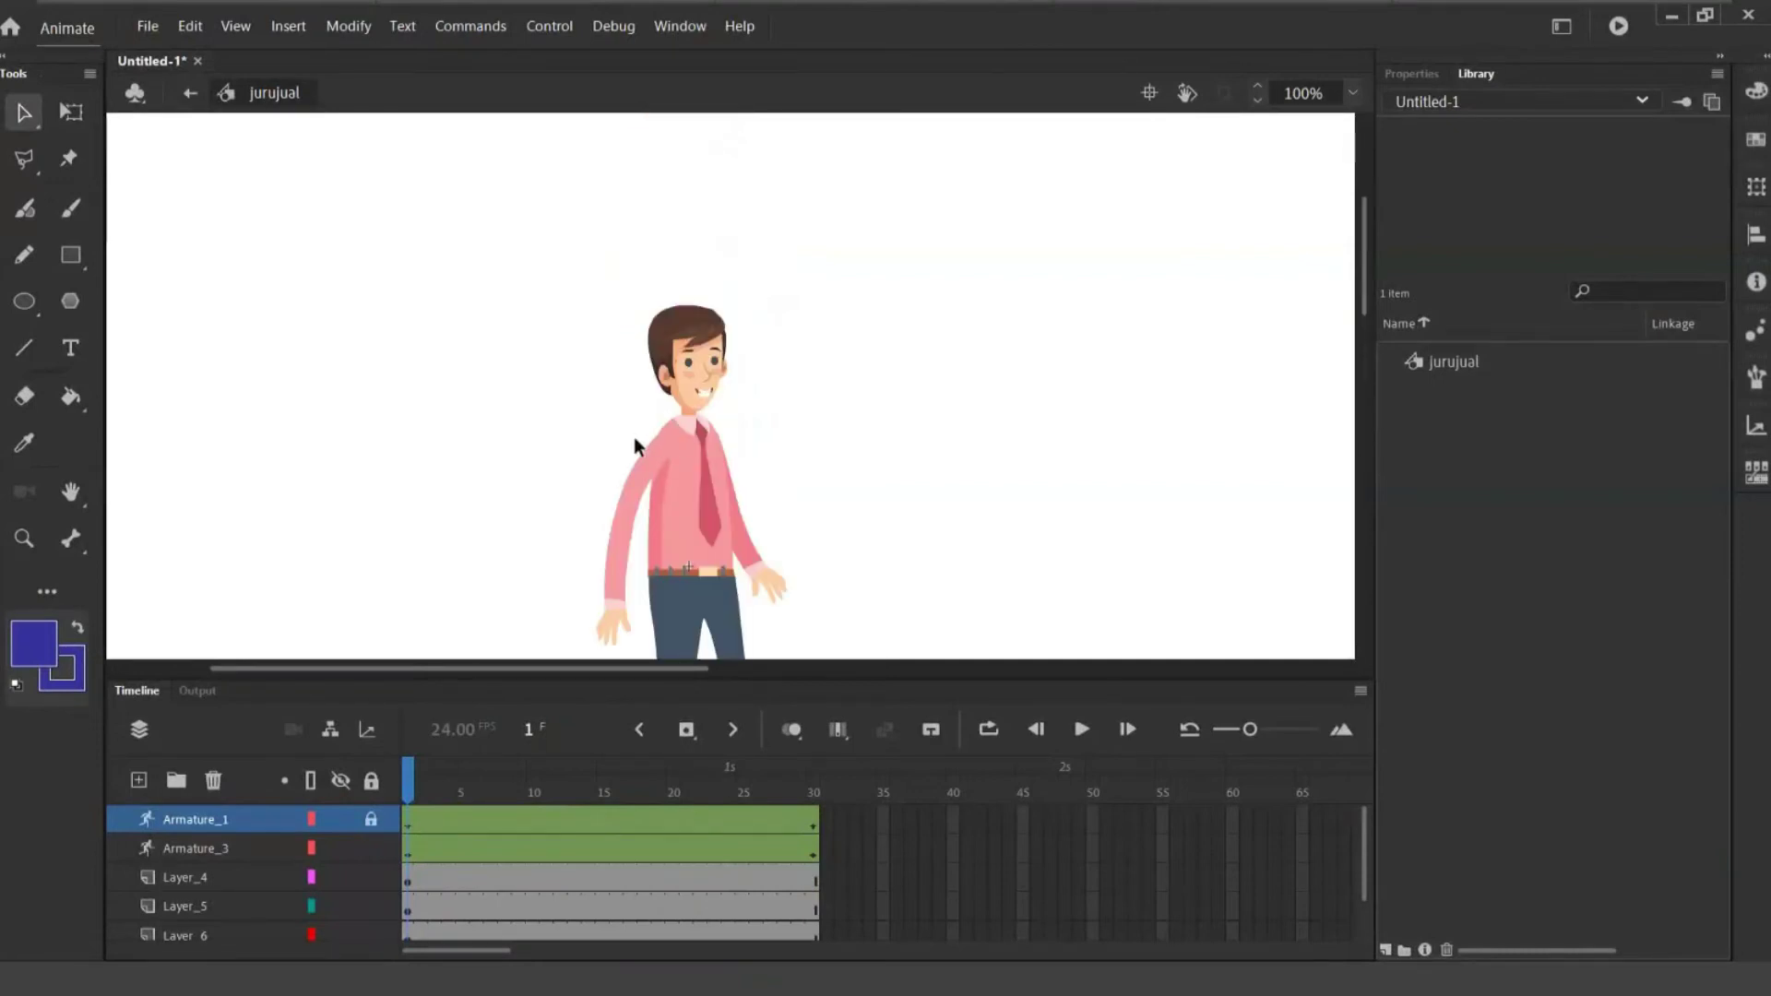
{"action": "scroll", "coordinate": [634, 436], "scroll_direction": "down", "scroll_amount": 3}
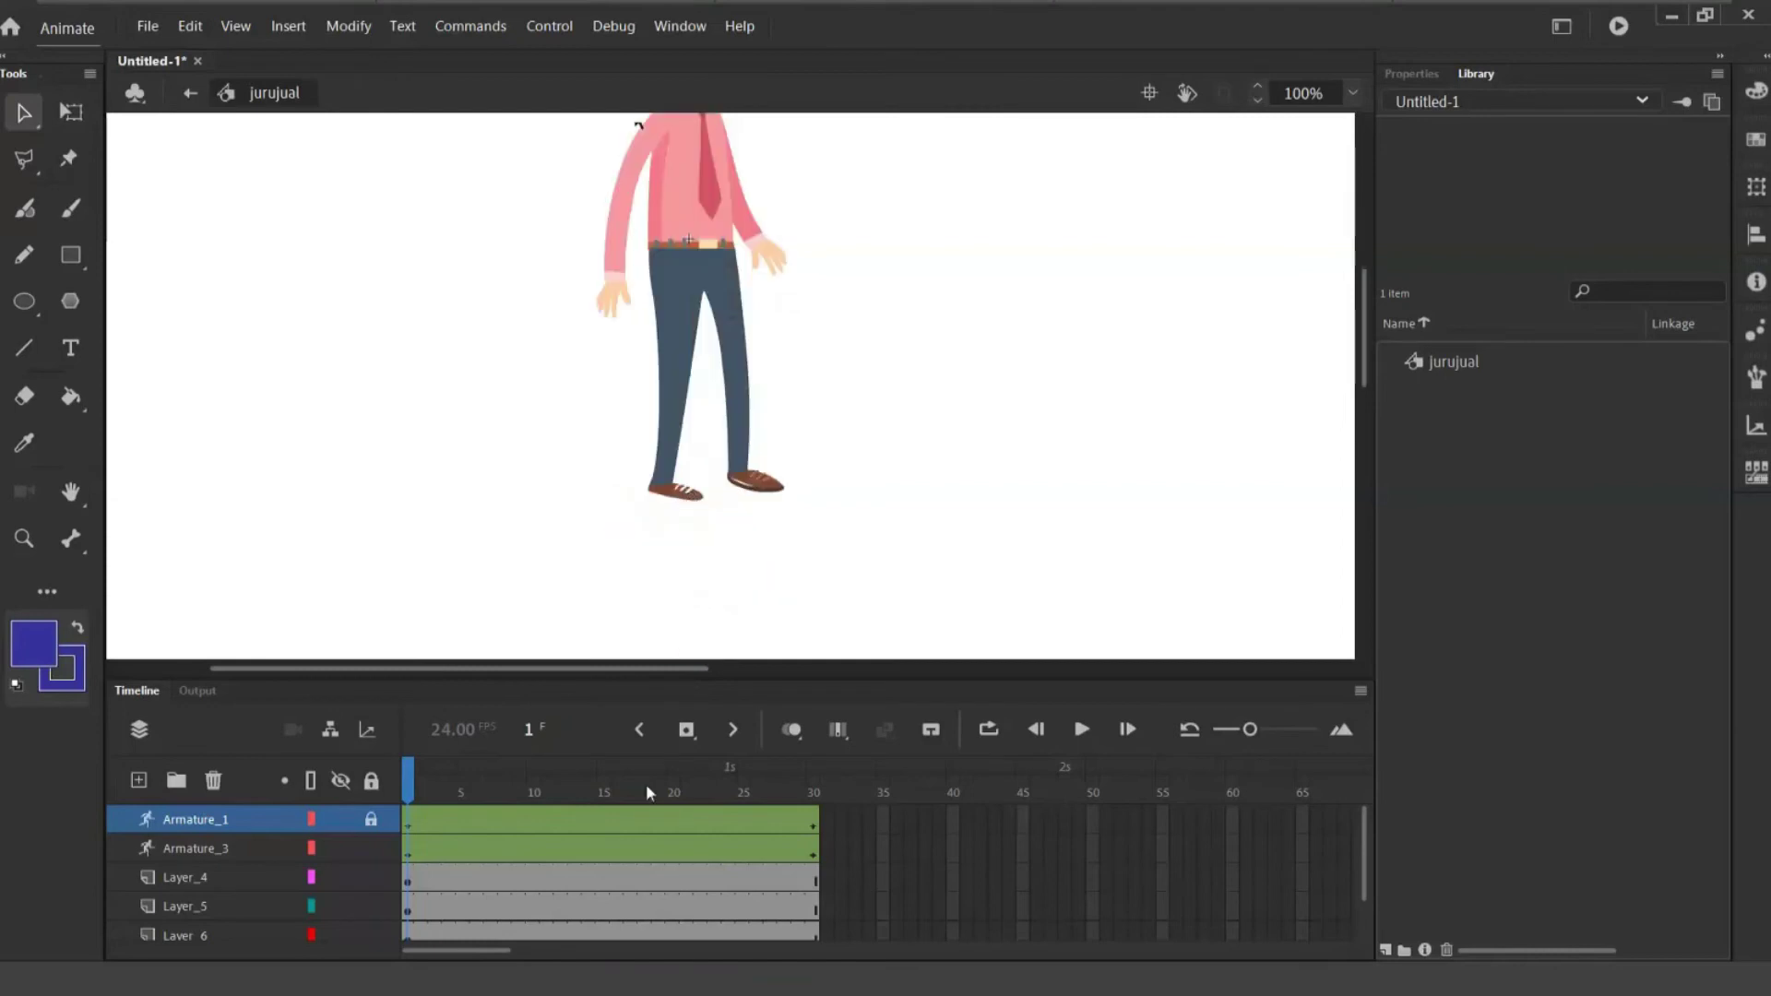
- Pose the Armature_3 leg at frame 15 with the thigh and shin shifted slightly forward, and play back the animation
{"action": "left_click_drag", "start_coordinate": [404, 801], "coordinate": [604, 798]}
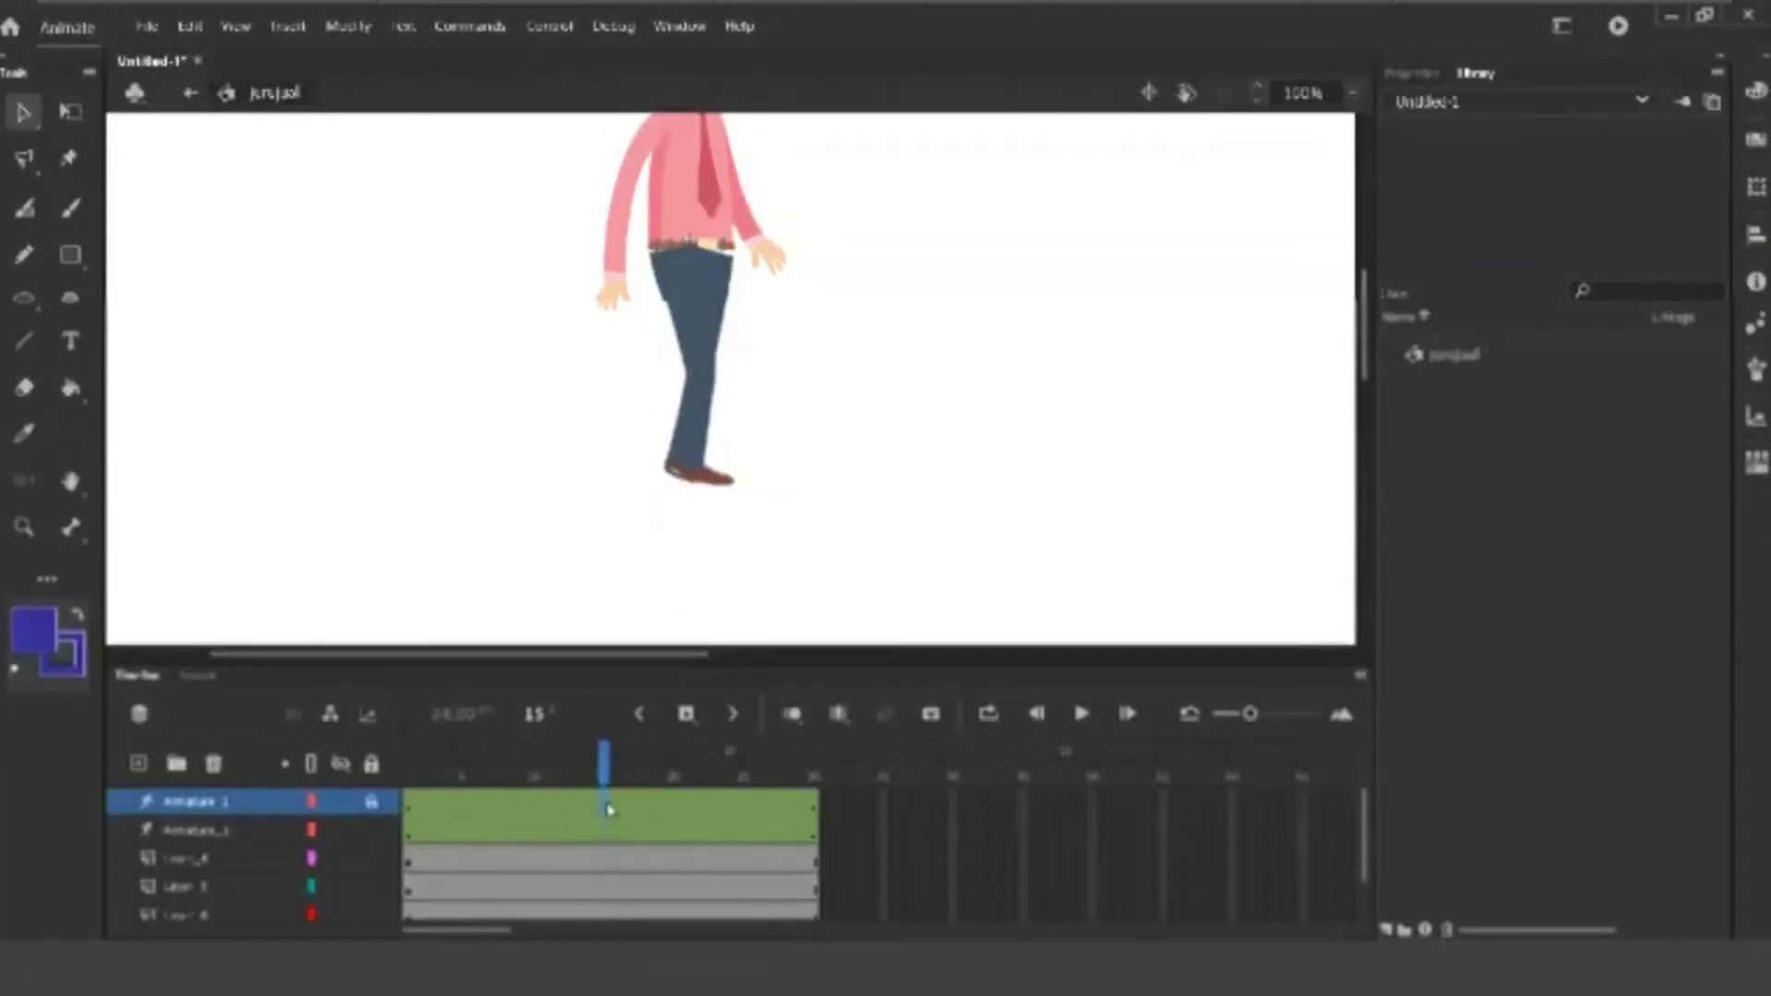
{"action": "left_click", "coordinate": [595, 835]}
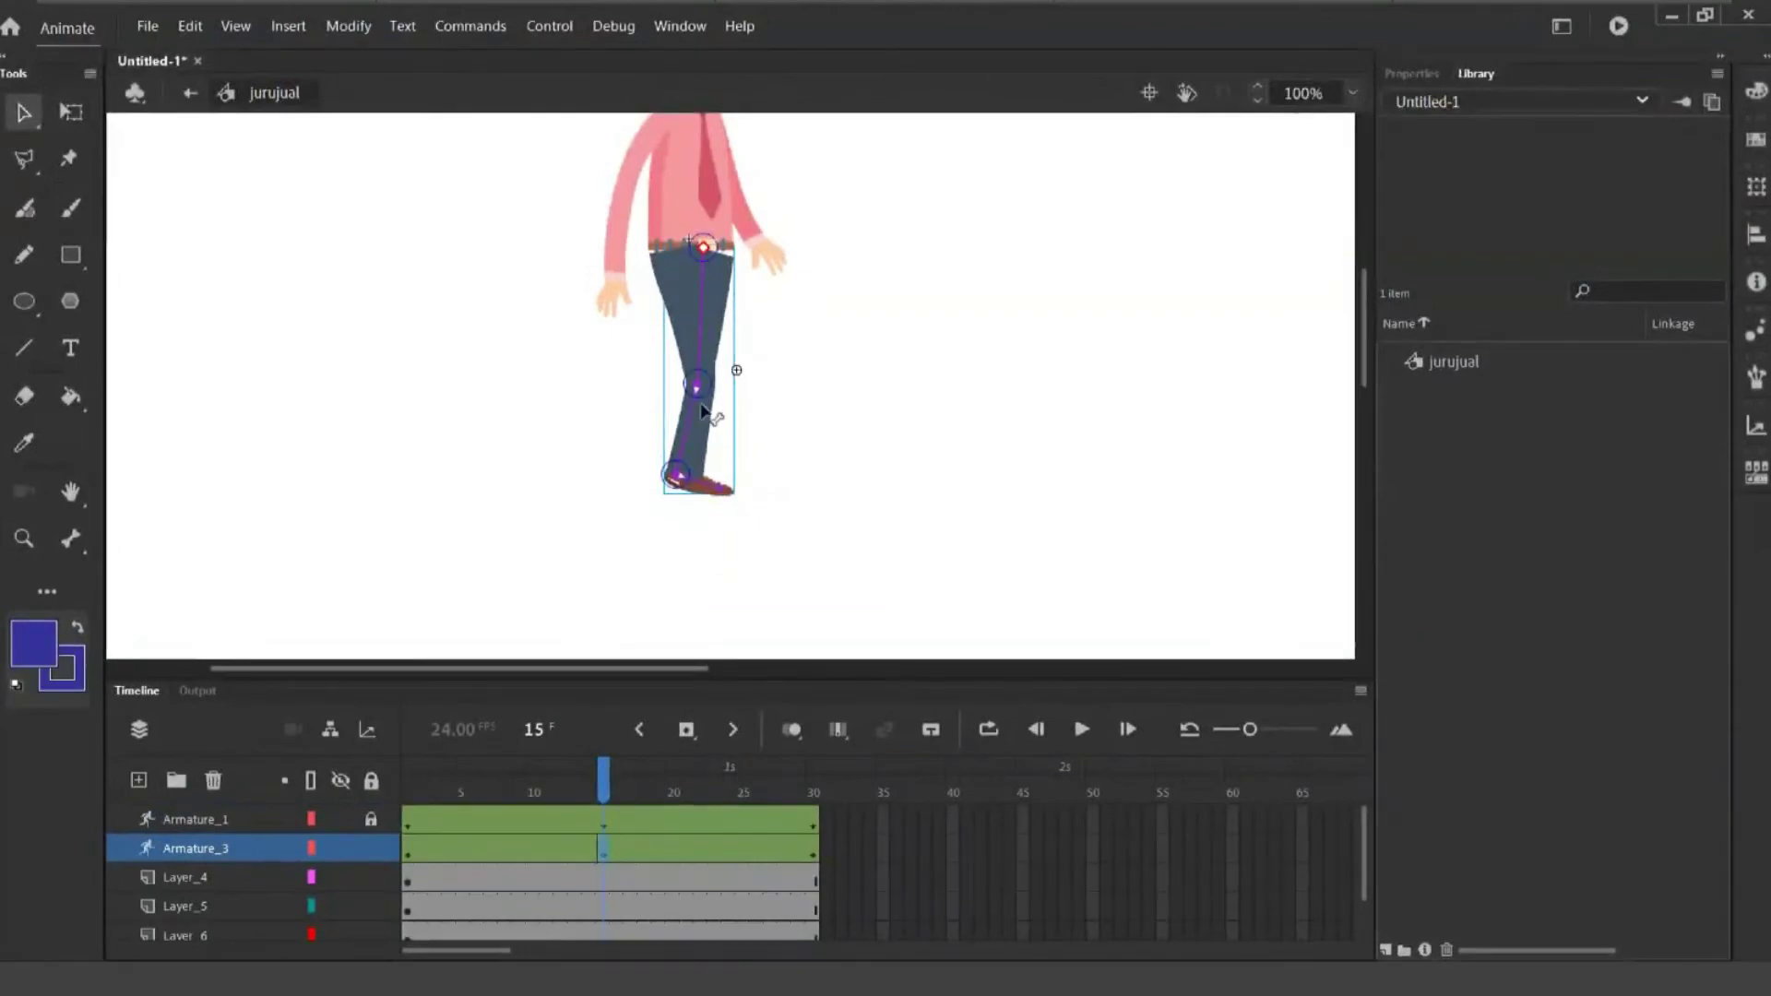
{"action": "left_click_drag", "start_coordinate": [603, 793], "coordinate": [603, 849]}
{"action": "left_click", "coordinate": [692, 383]}
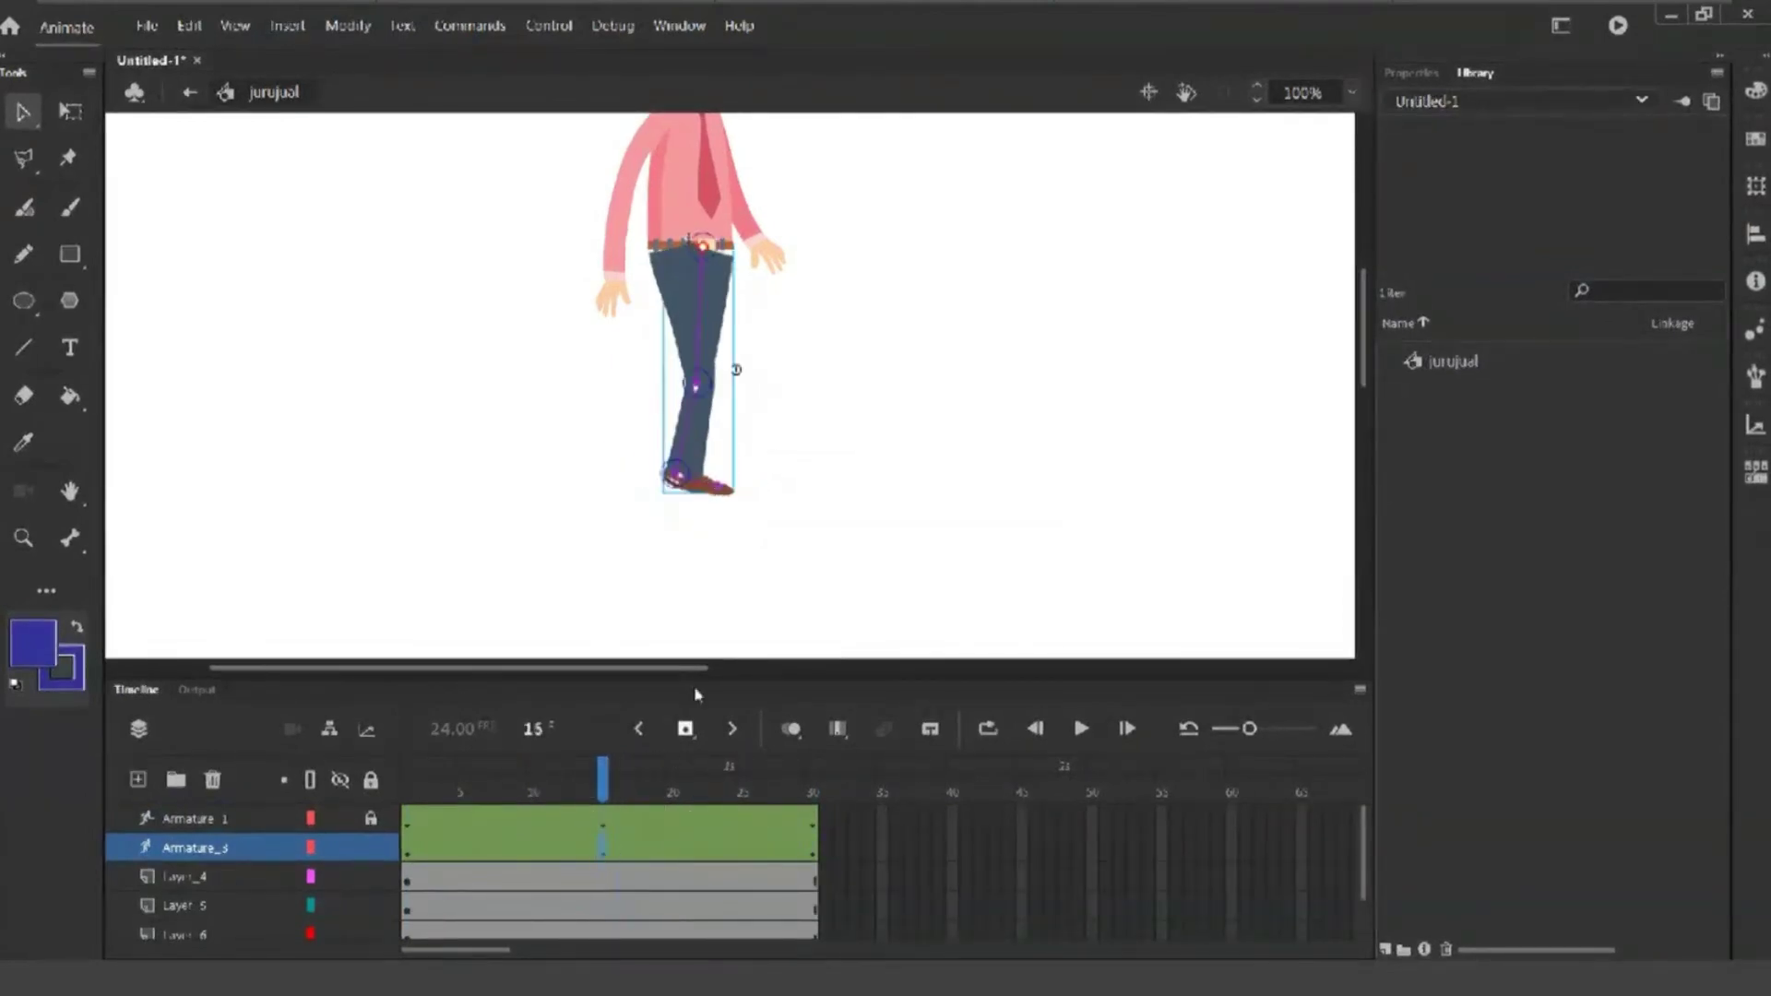
{"action": "left_click_drag", "start_coordinate": [696, 400], "coordinate": [726, 398]}
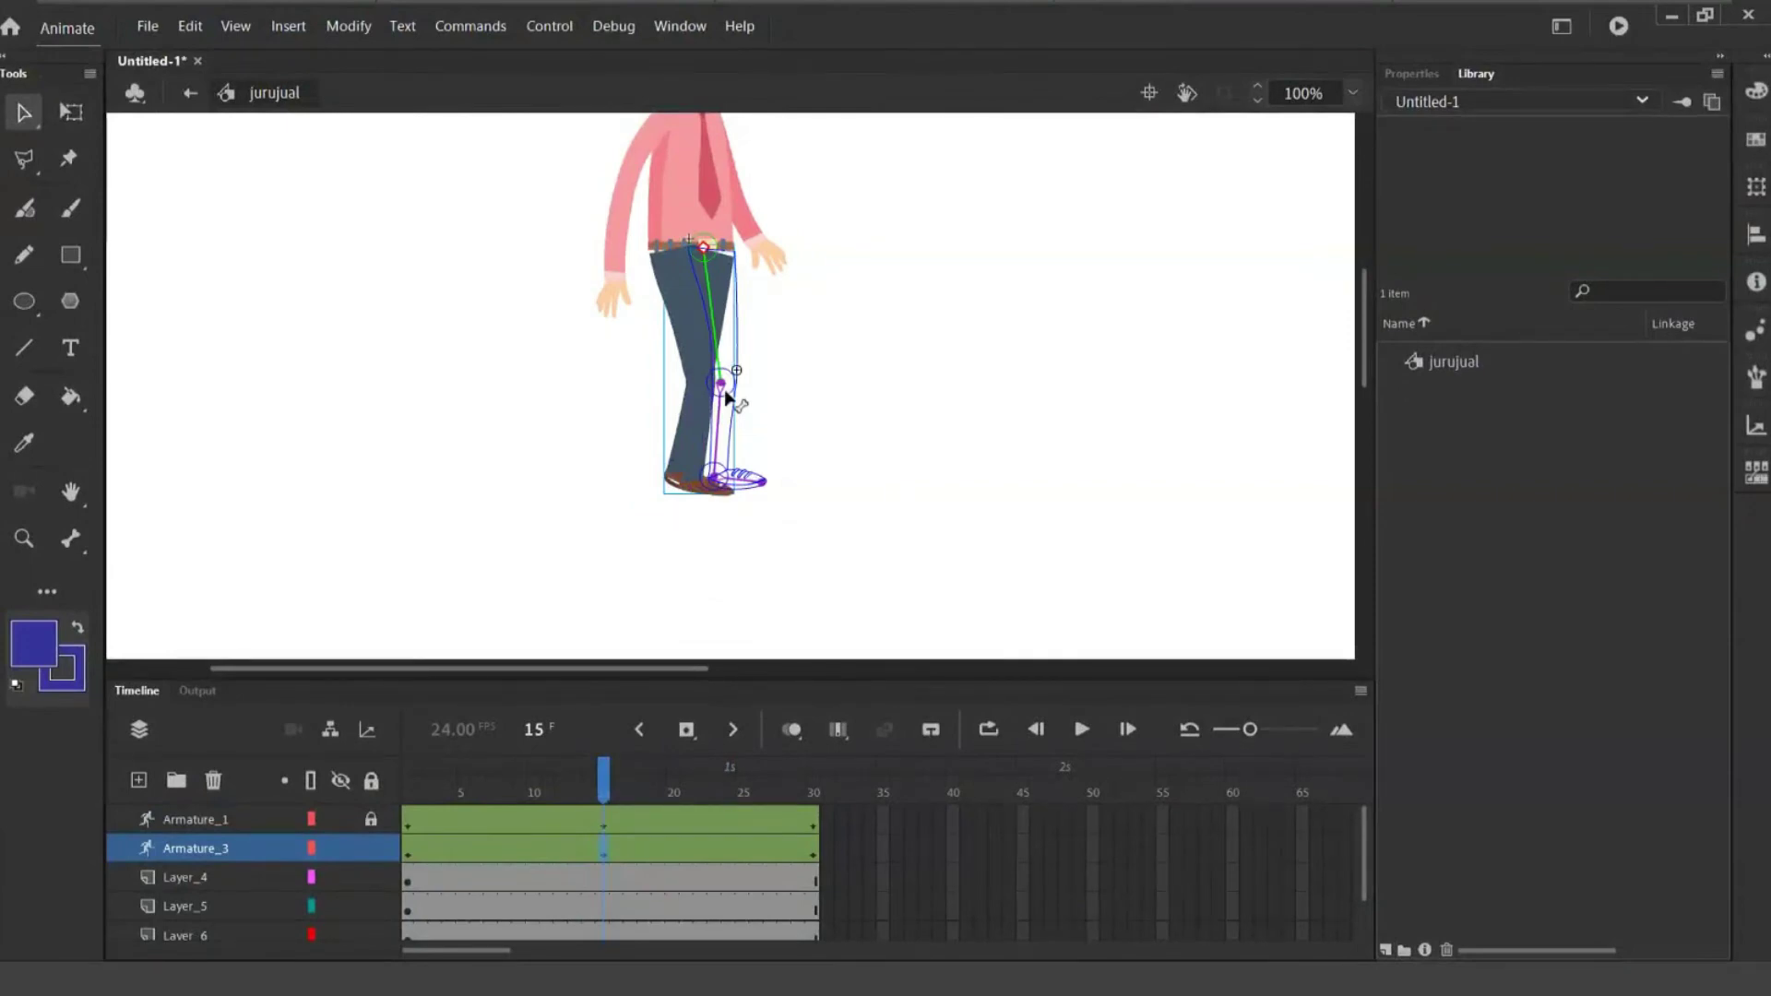
{"action": "key", "text": "Return"}
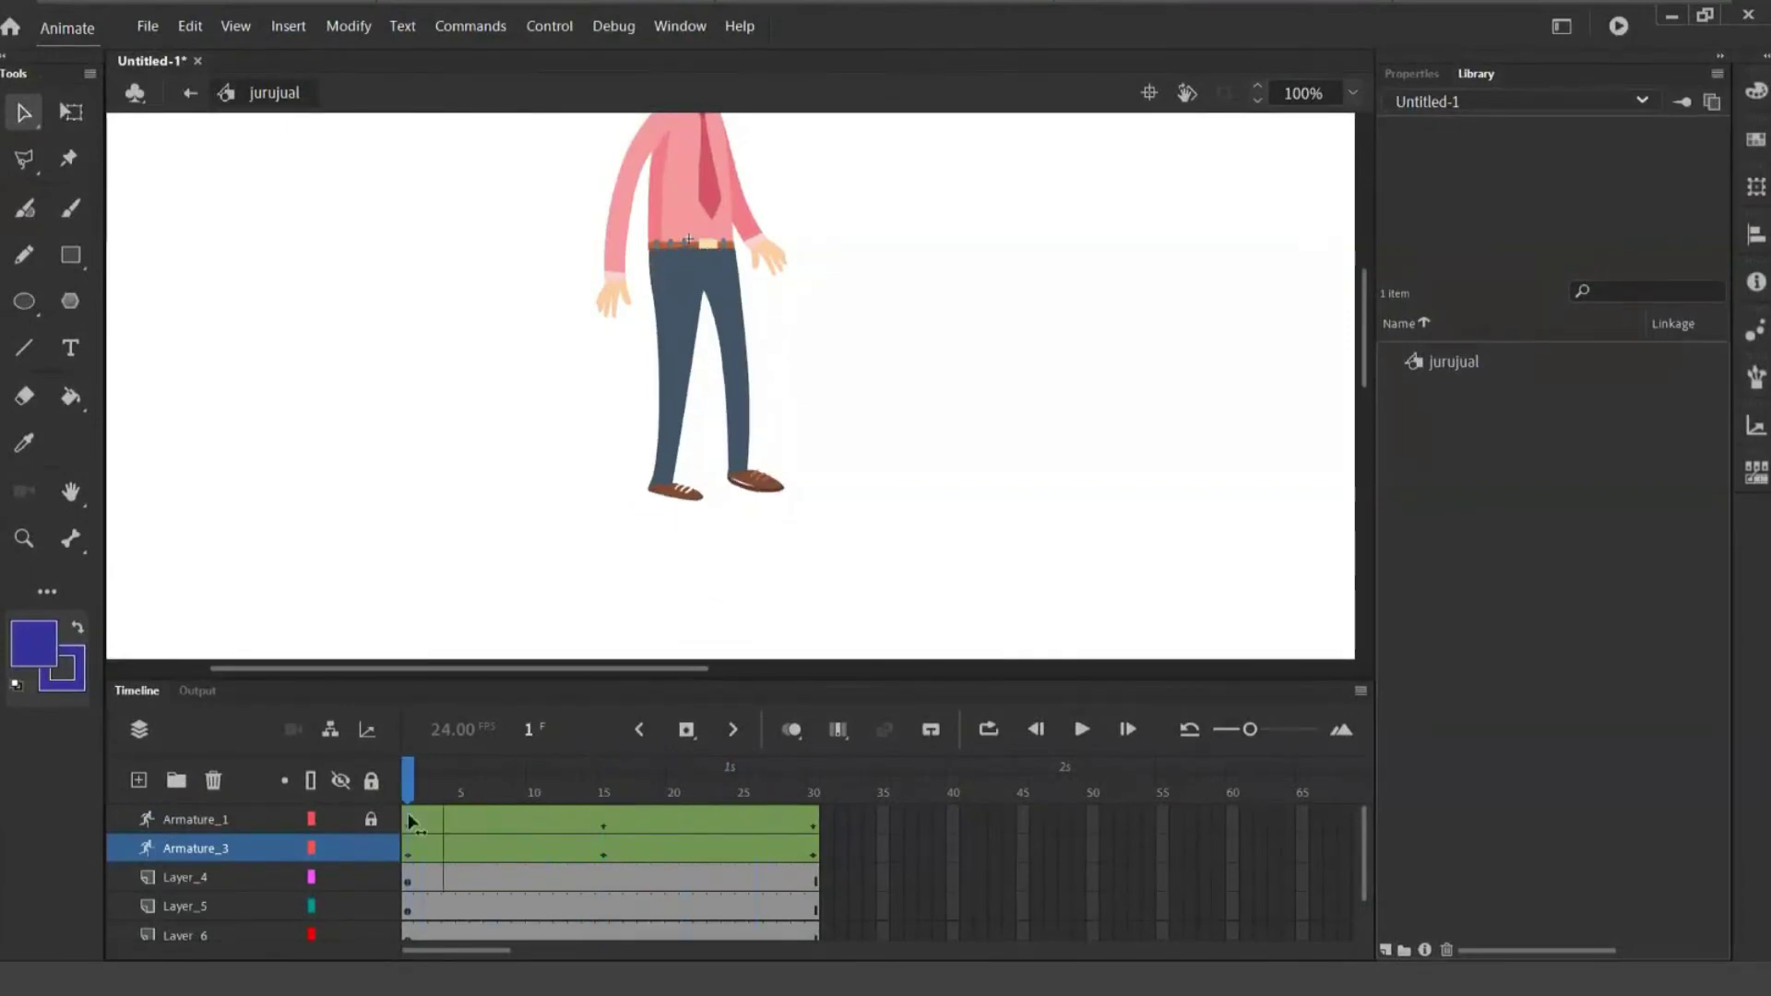
- Lock Armature_3, unlock Armature_1 and pose its leg at frame 15 with the thigh vertical and the shin angled backward, checking the playback
{"action": "left_click", "coordinate": [371, 847]}
{"action": "left_click", "coordinate": [371, 819]}
{"action": "left_click", "coordinate": [603, 826]}
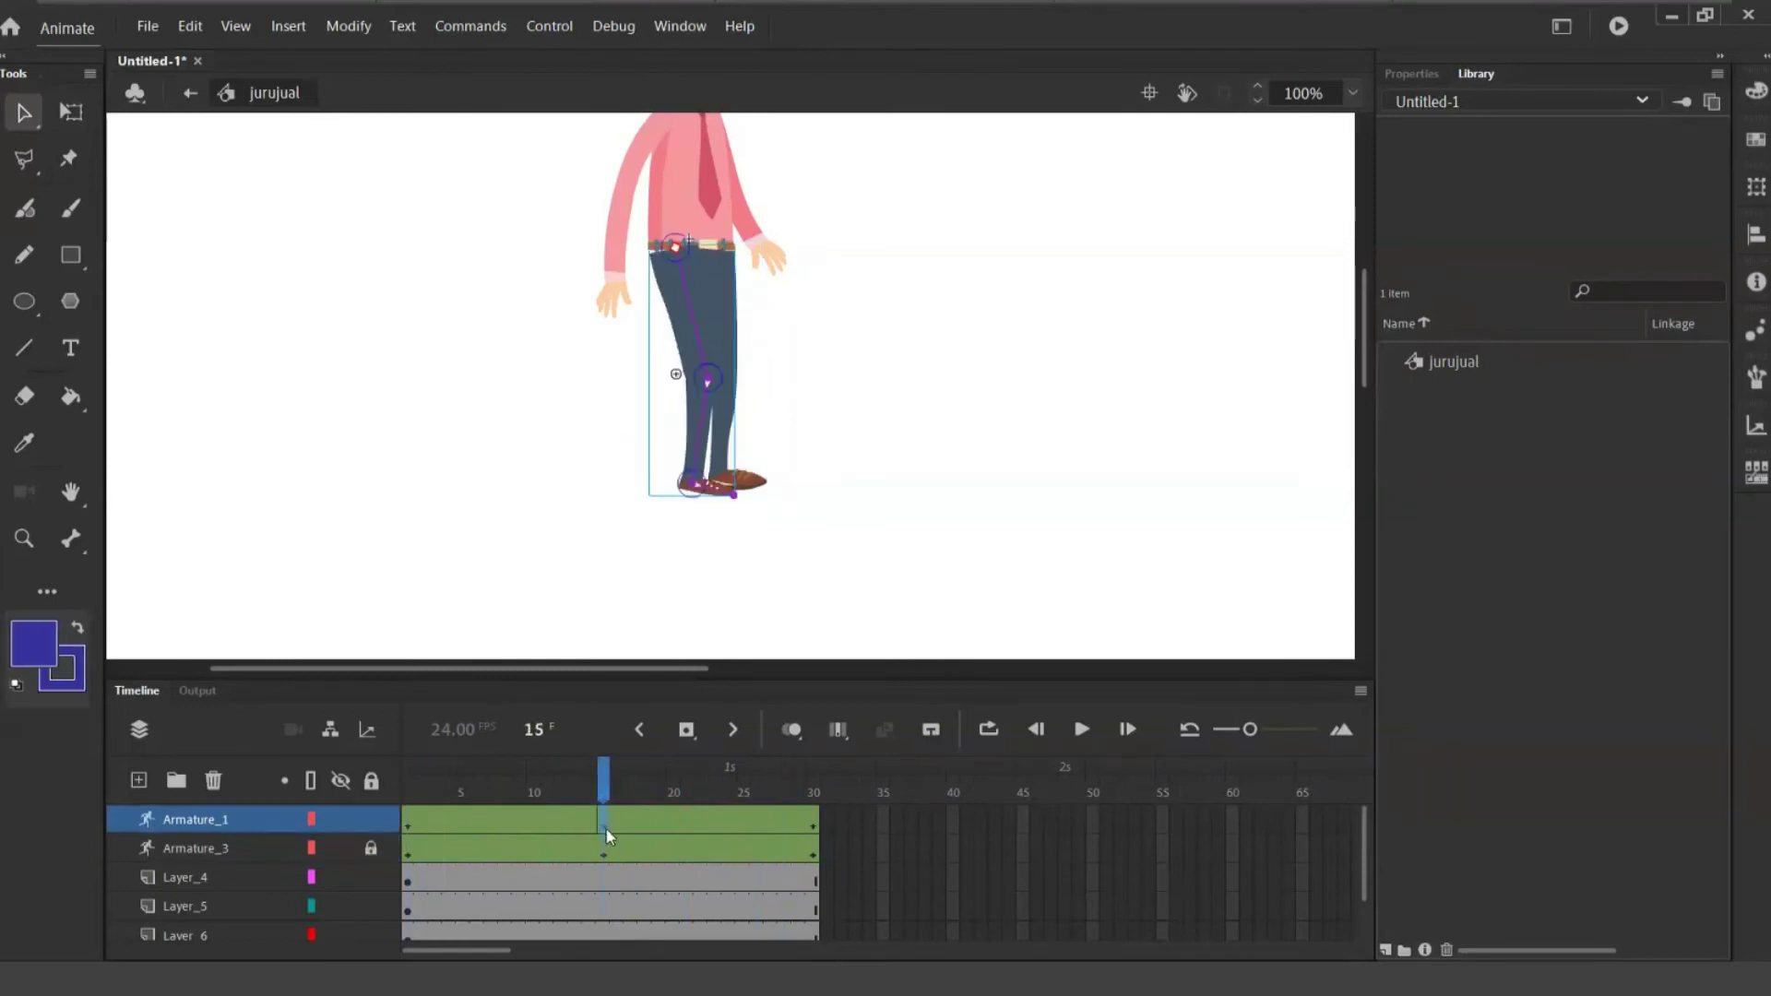
{"action": "key", "text": "Return"}
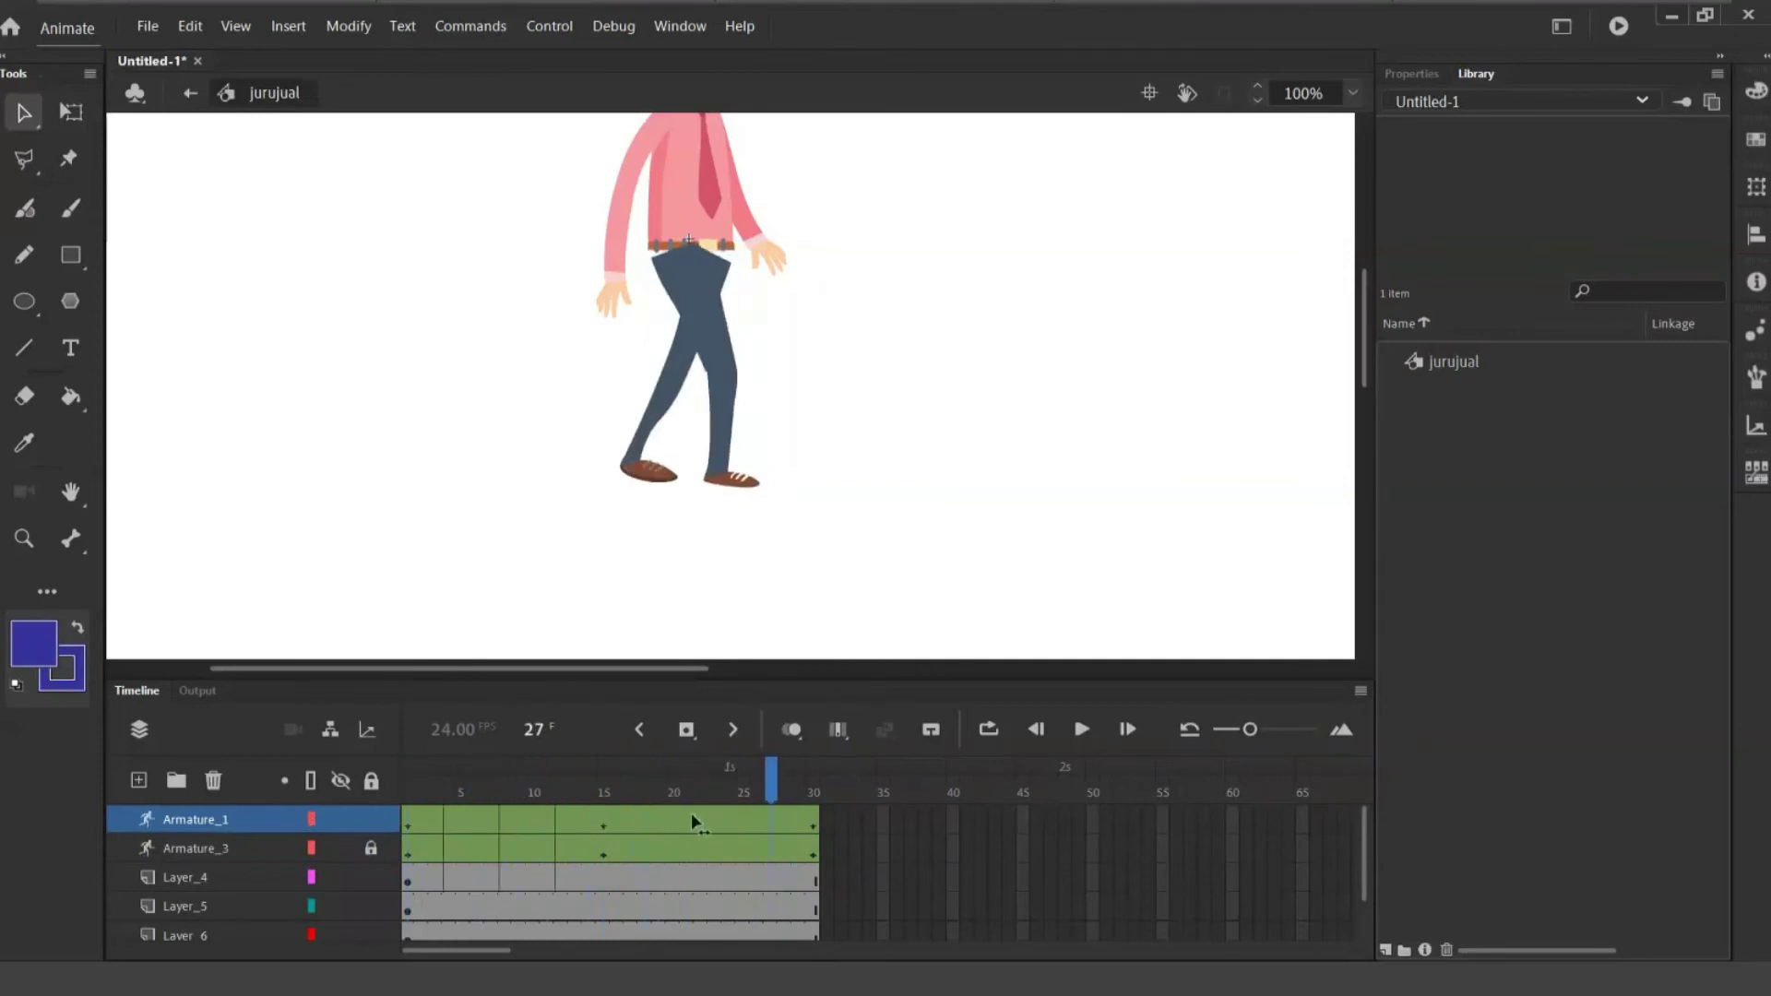
{"action": "left_click", "coordinate": [605, 825]}
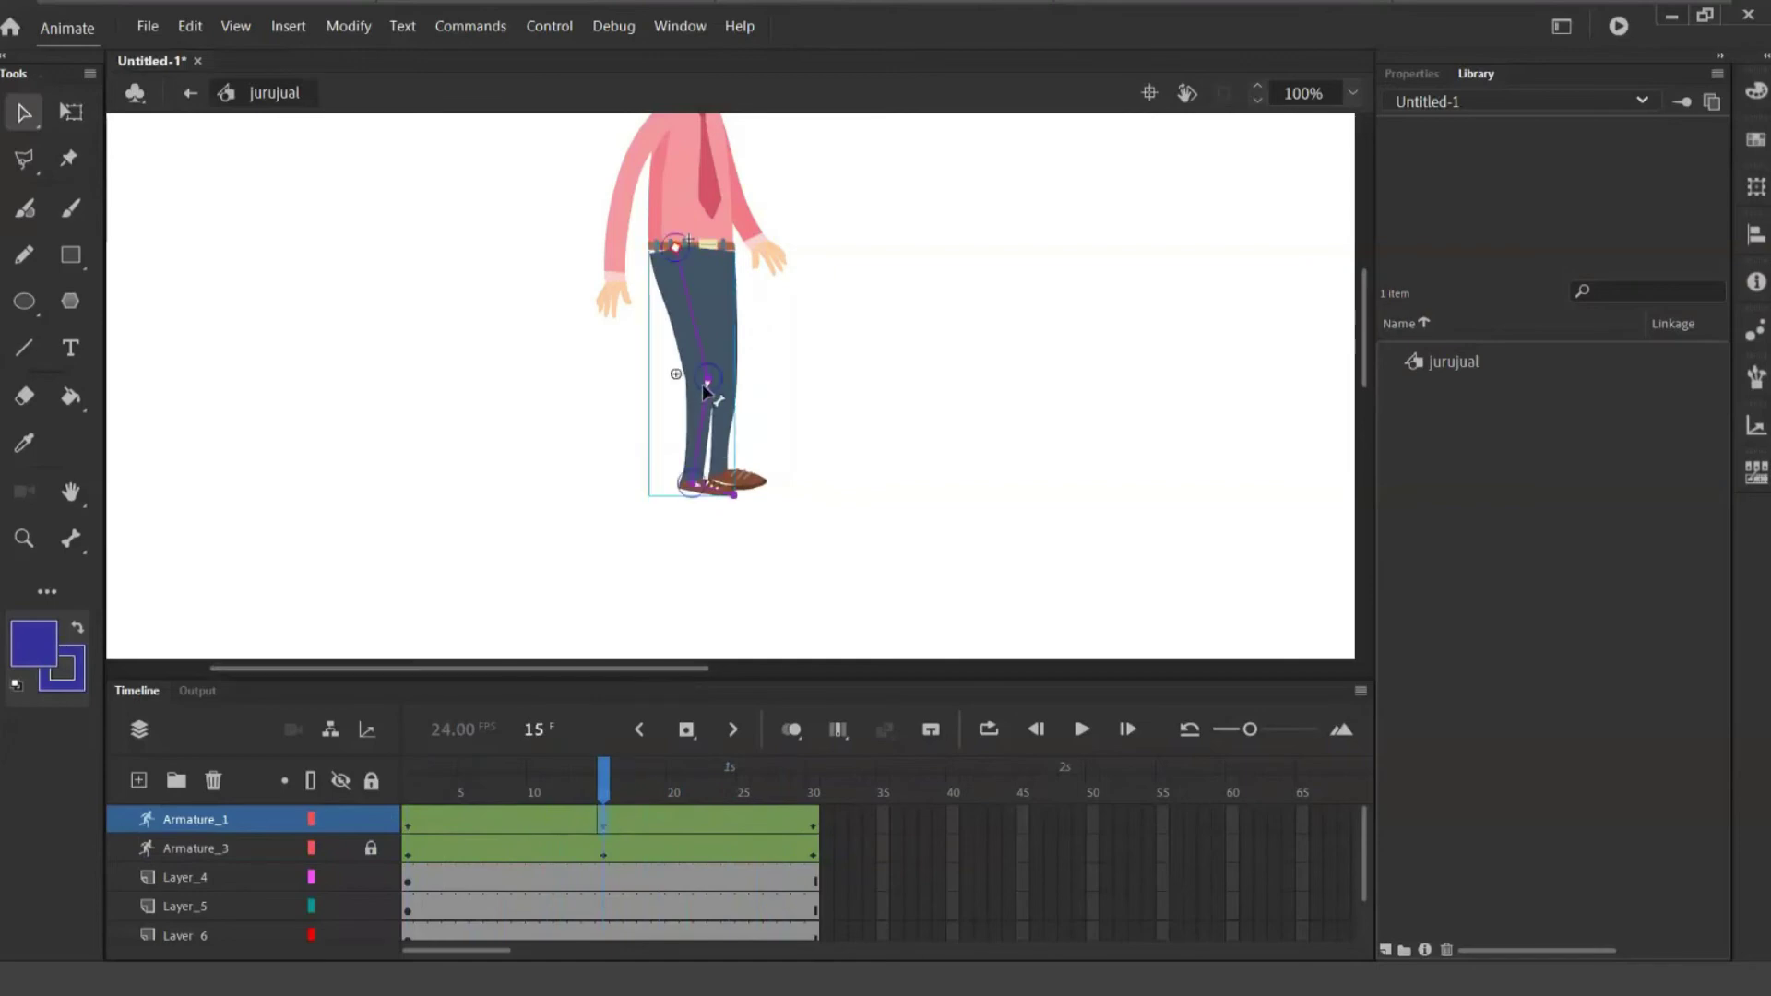
{"action": "mouse_move", "coordinate": [700, 383]}
{"action": "left_mouse_down"}
{"action": "mouse_move", "coordinate": [677, 399]}
{"action": "mouse_move", "coordinate": [699, 392]}
{"action": "left_mouse_up"}
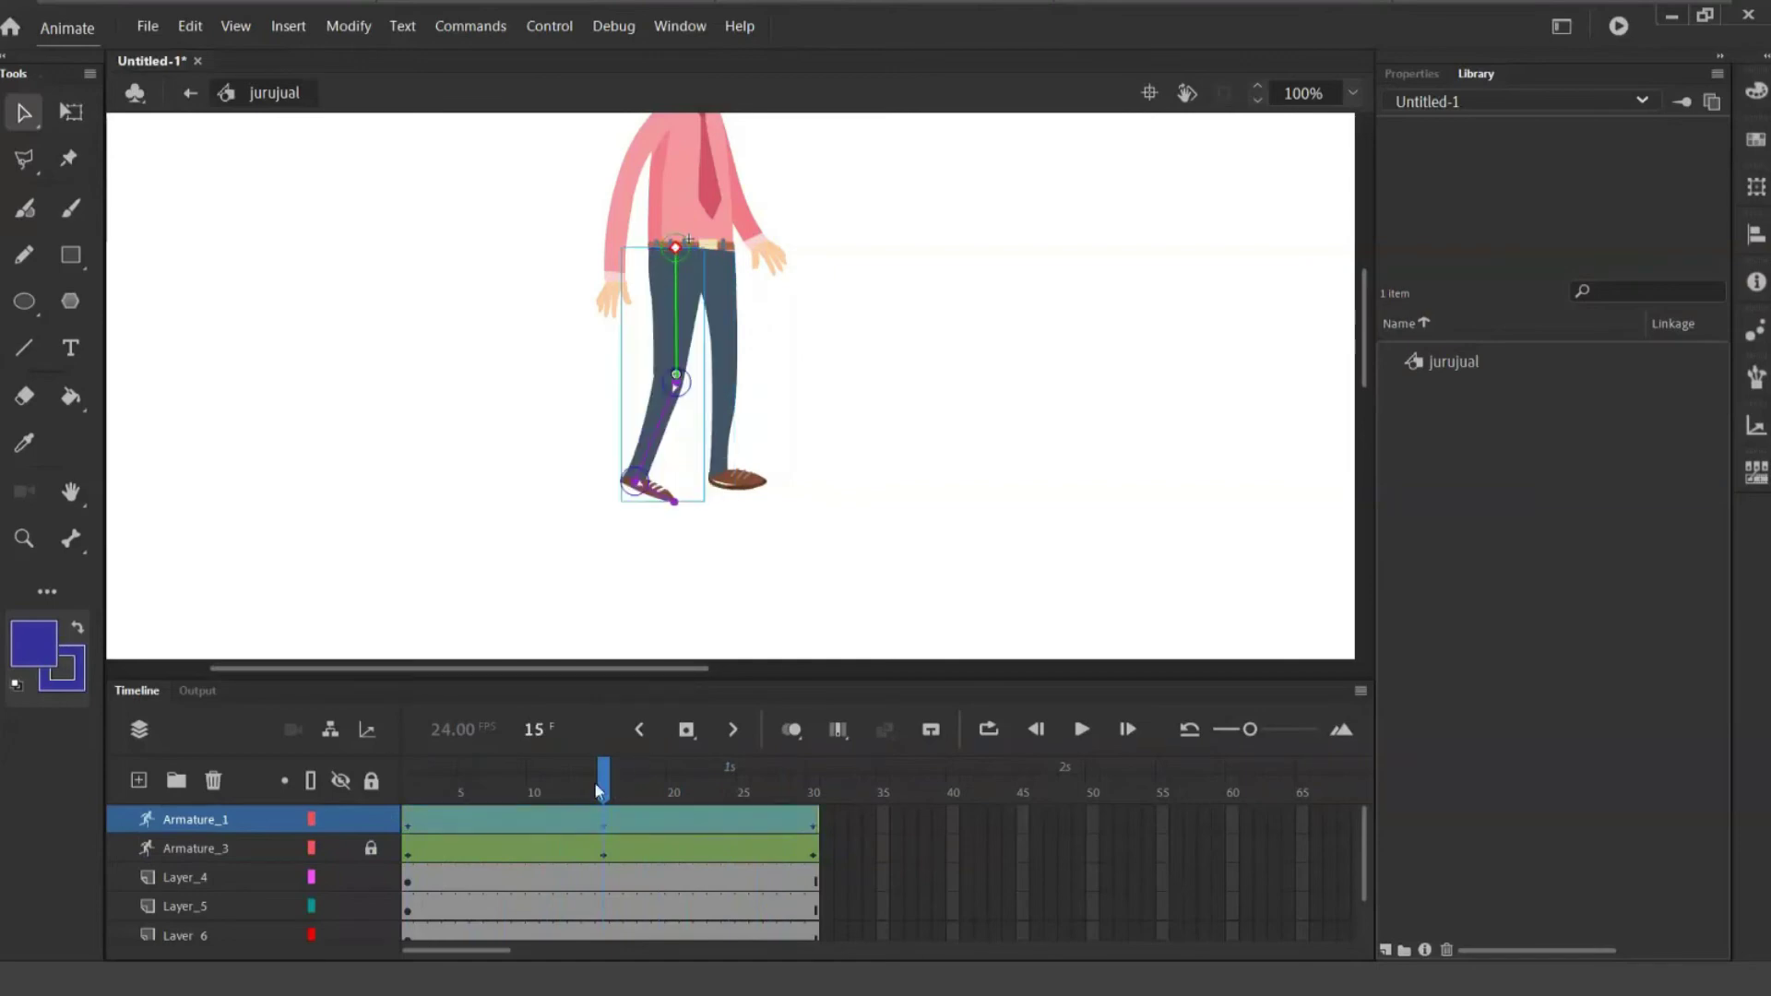
{"action": "left_click_drag", "start_coordinate": [604, 770], "coordinate": [369, 804]}
{"action": "key", "text": "Return"}
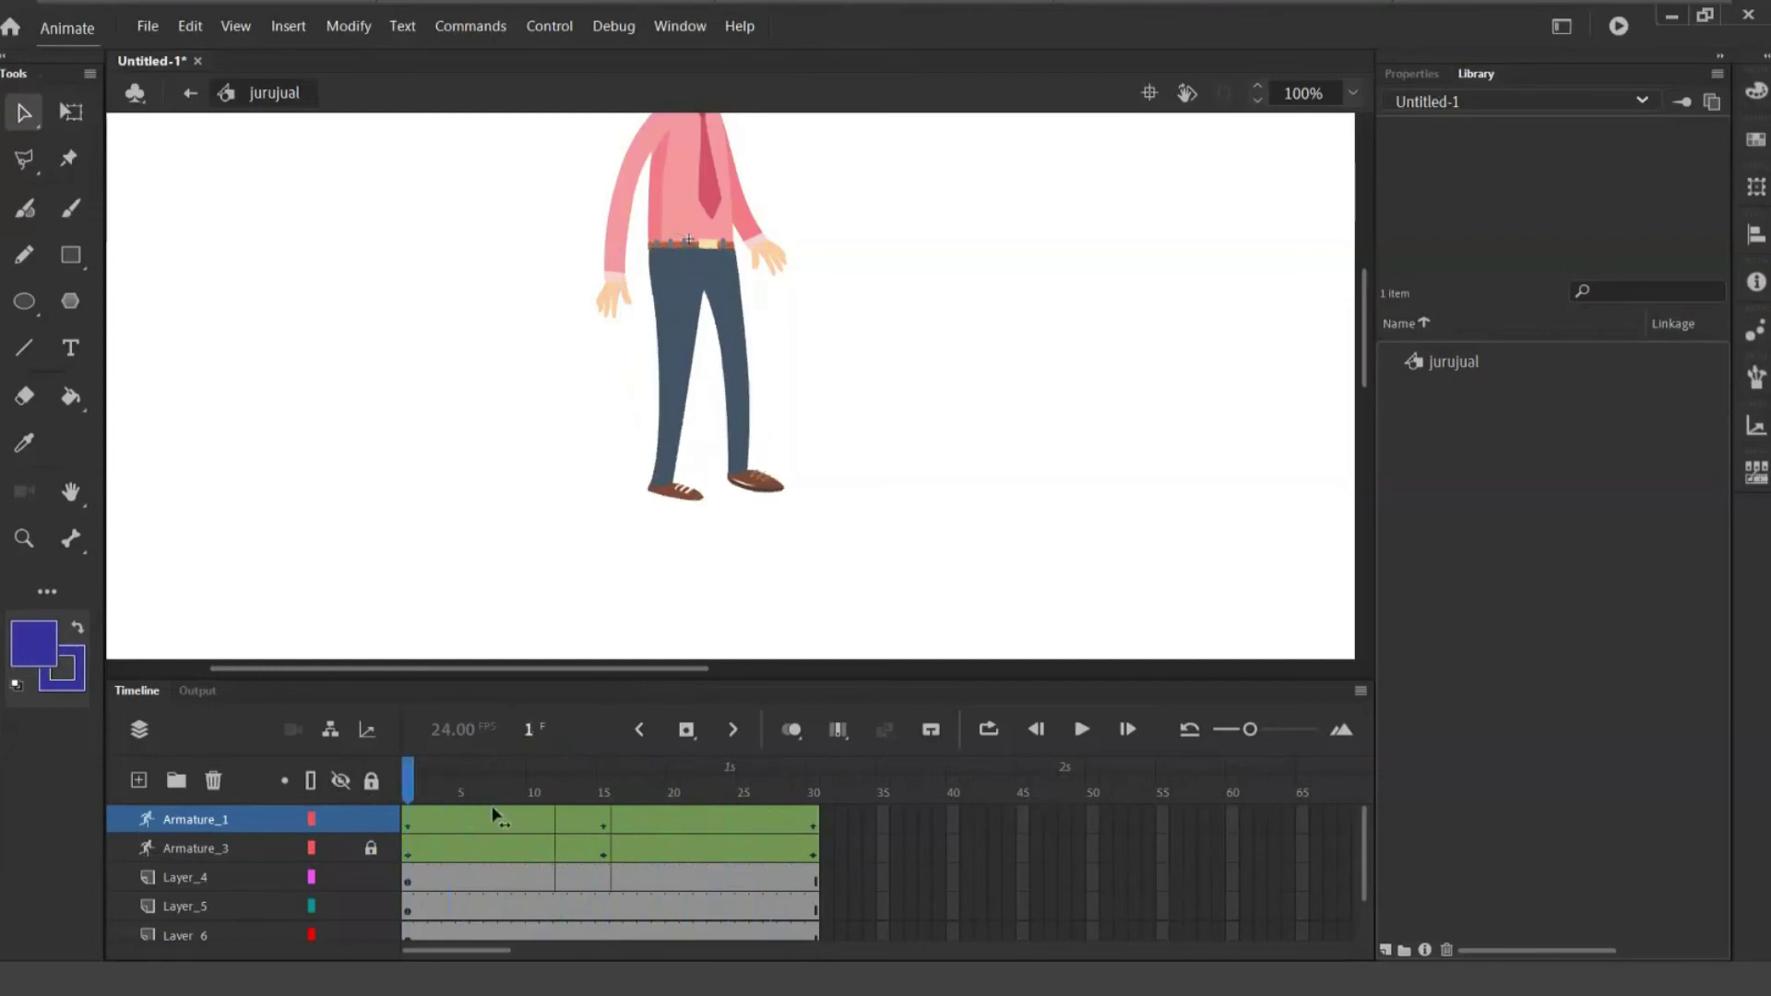
{"action": "key", "text": "Return"}
- Level the foot of the Armature_1 leg at frame 15, refine its knee position and review the leg motion
{"action": "left_click", "coordinate": [606, 820]}
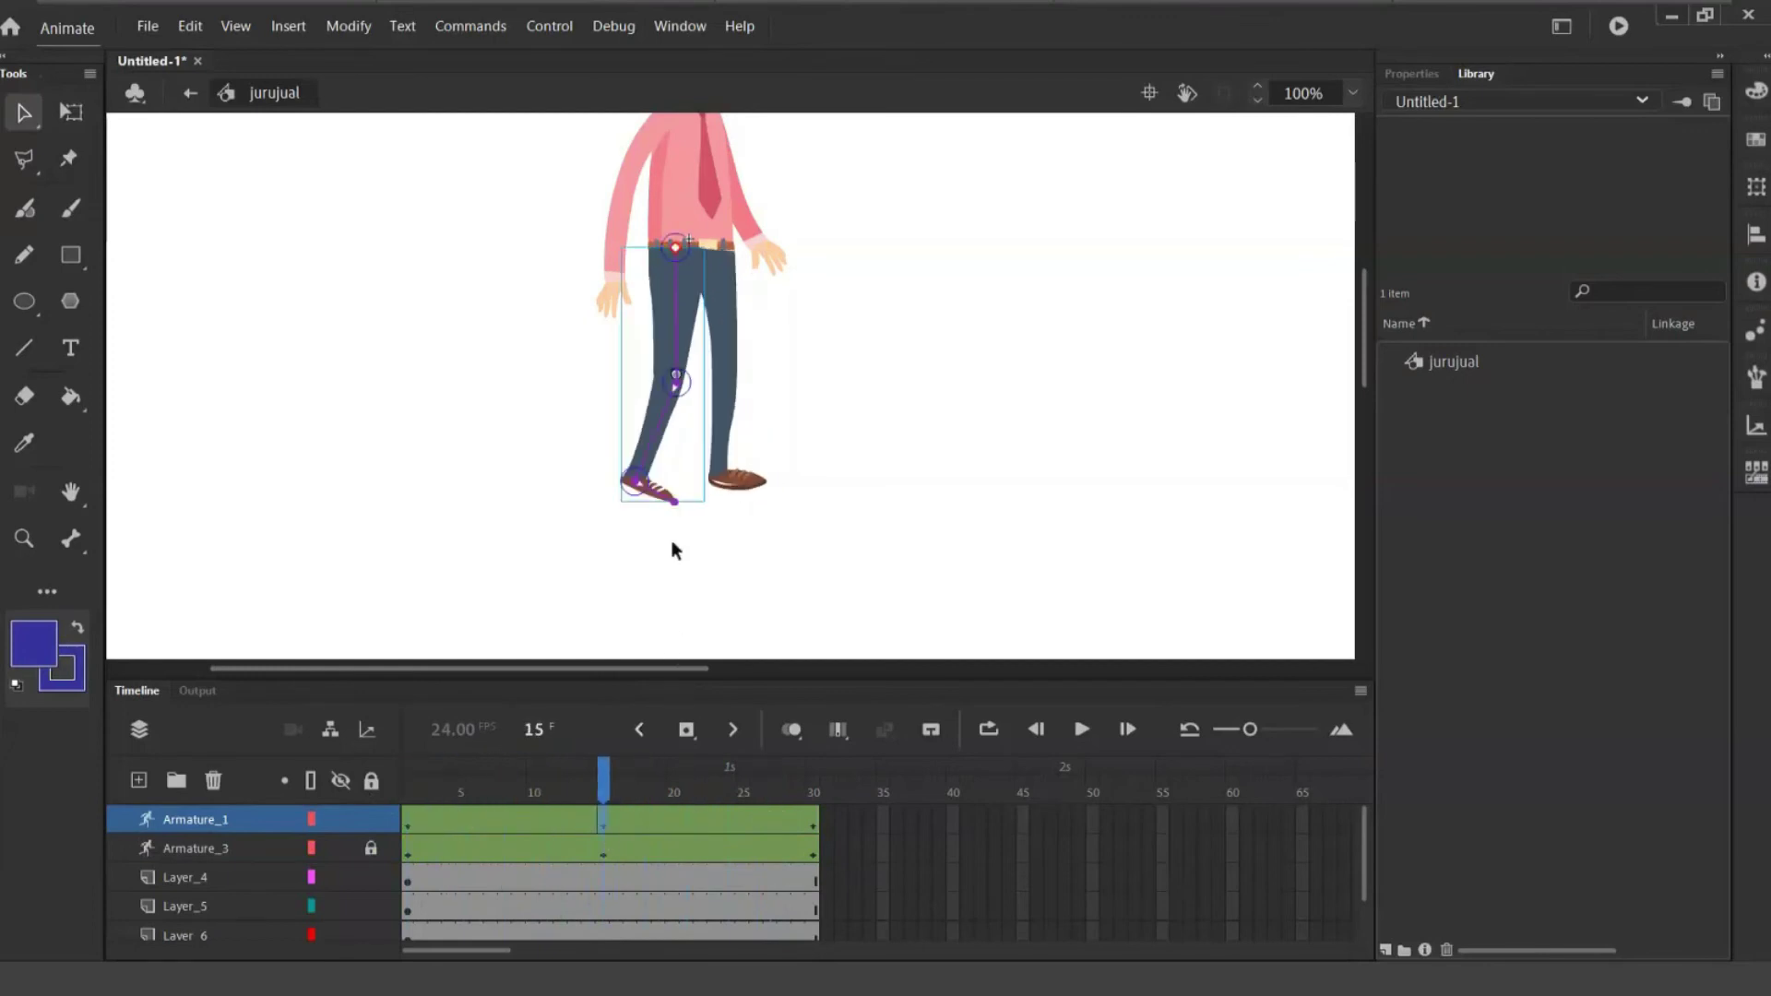
{"action": "left_click_drag", "start_coordinate": [679, 501], "coordinate": [683, 494]}
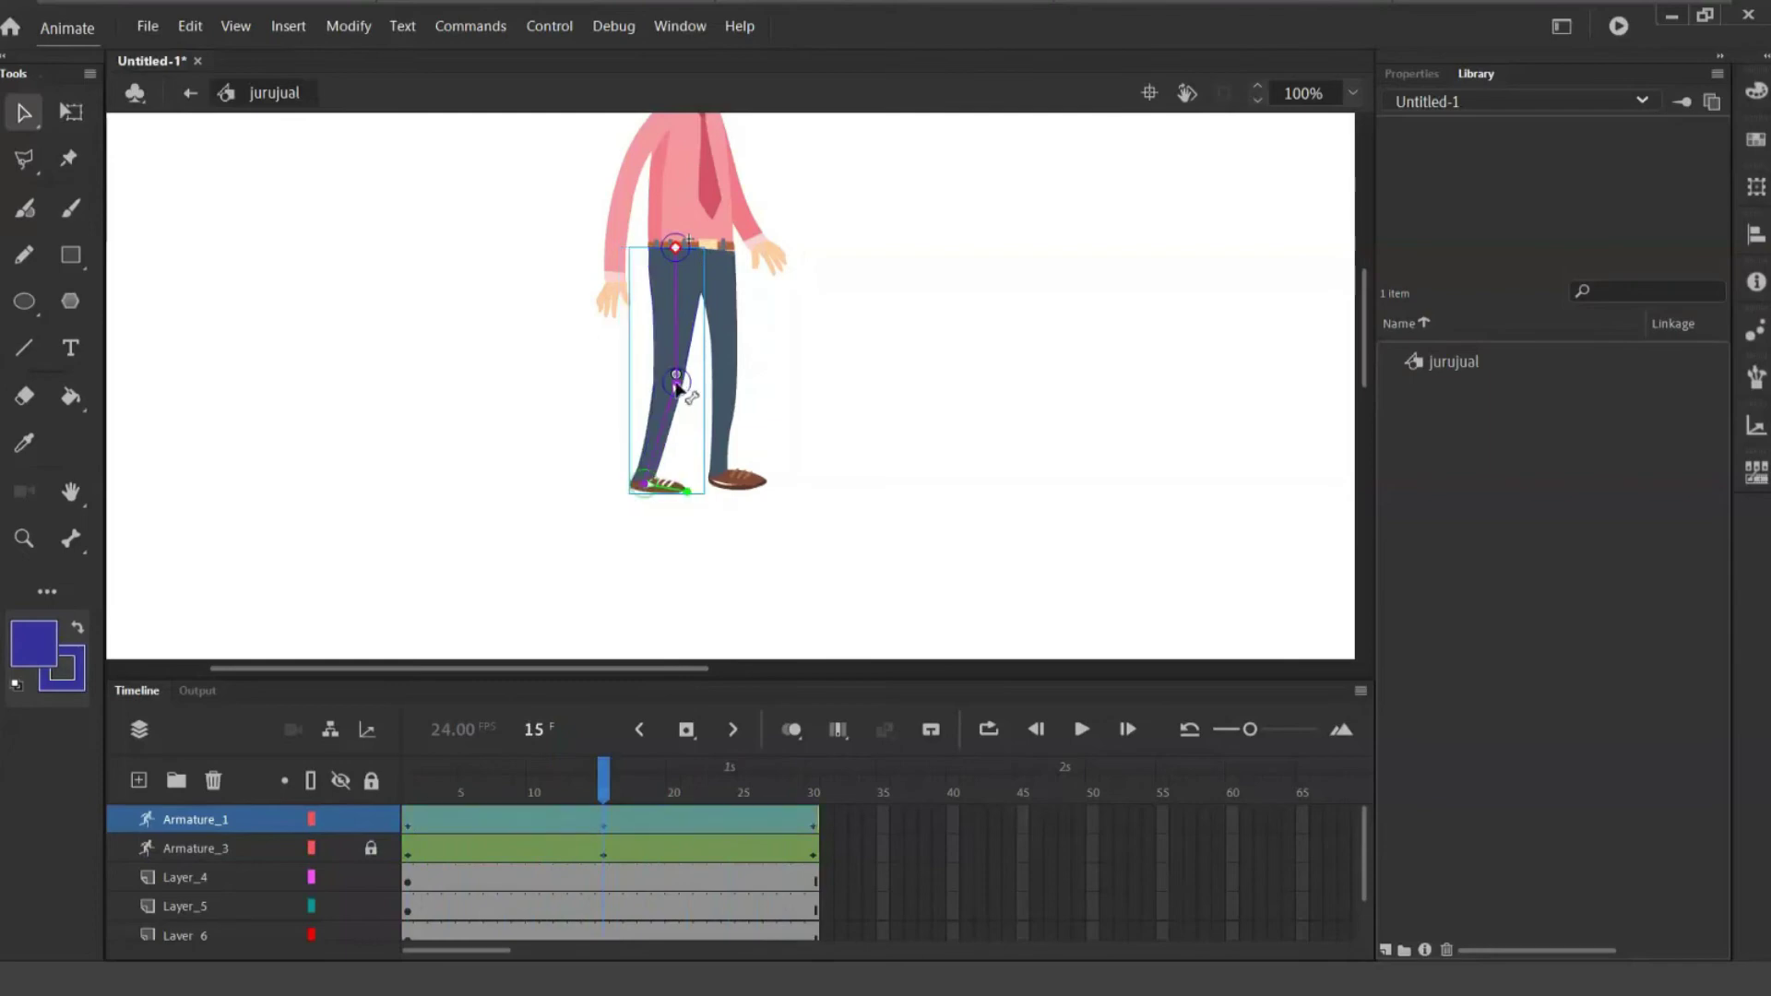
{"action": "left_click", "coordinate": [689, 389]}
{"action": "left_click_drag", "start_coordinate": [603, 784], "coordinate": [673, 795]}
{"action": "left_click_drag", "start_coordinate": [493, 815], "coordinate": [722, 834]}
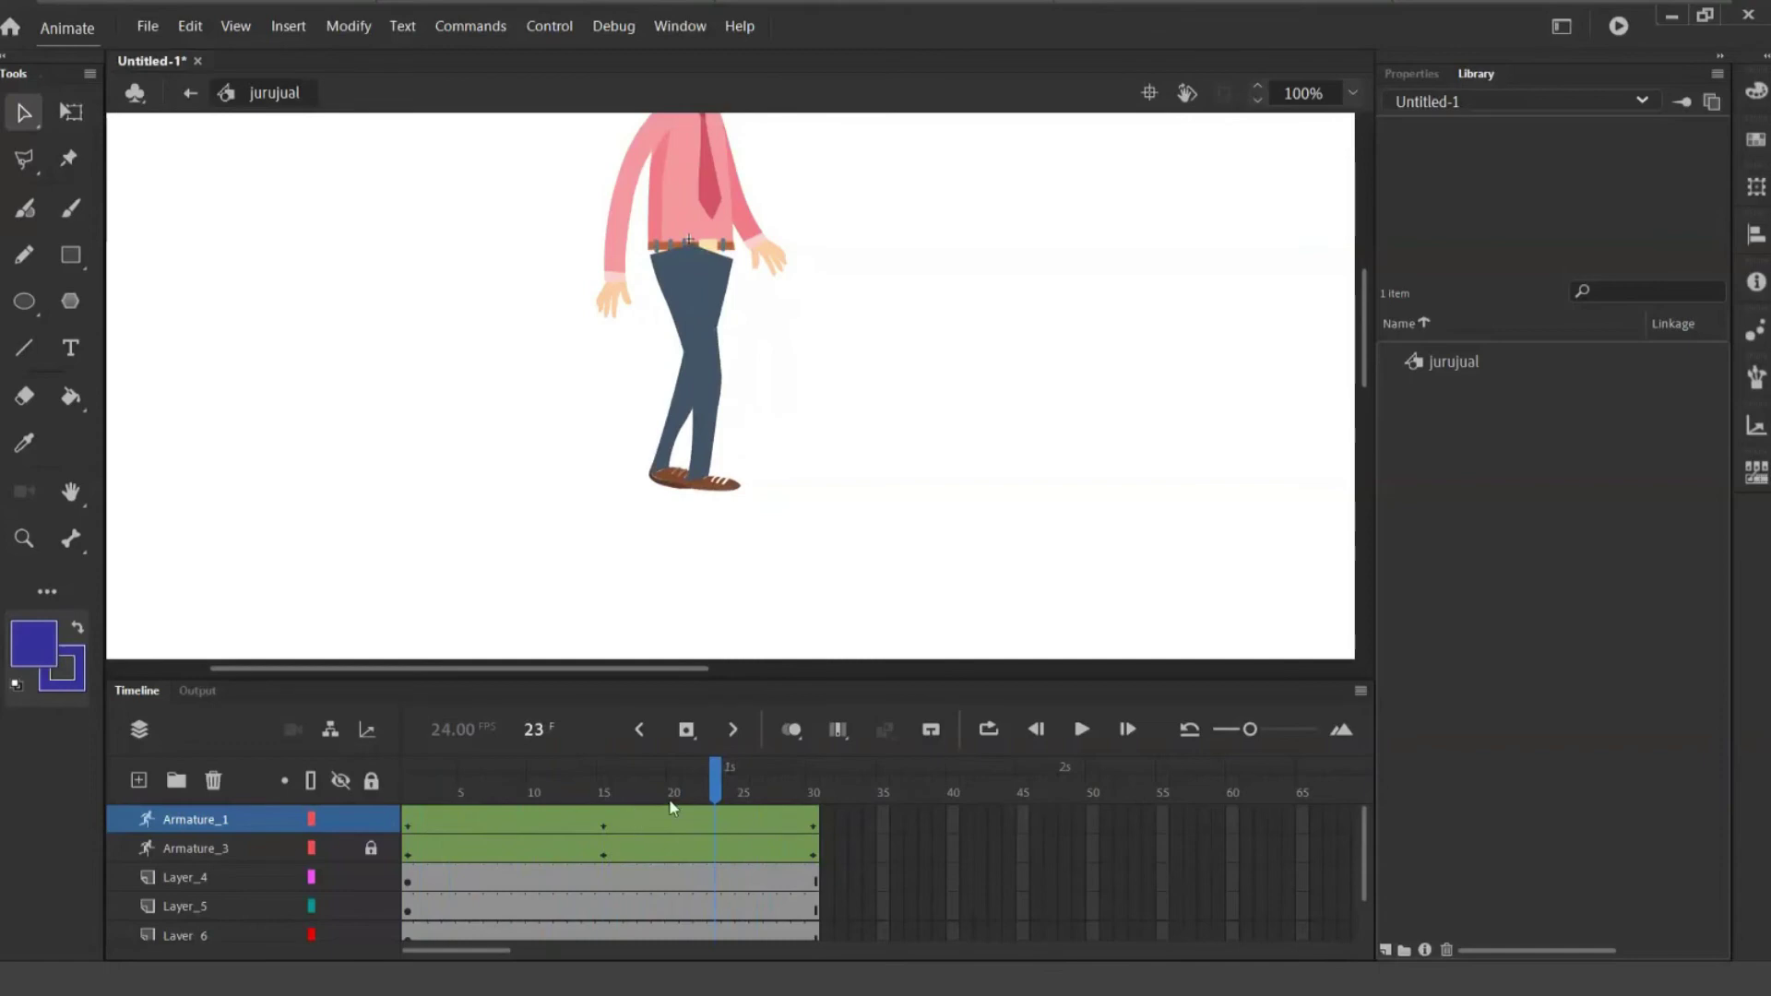
{"action": "left_click", "coordinate": [546, 834]}
{"action": "left_click_drag", "start_coordinate": [424, 834], "coordinate": [751, 821]}
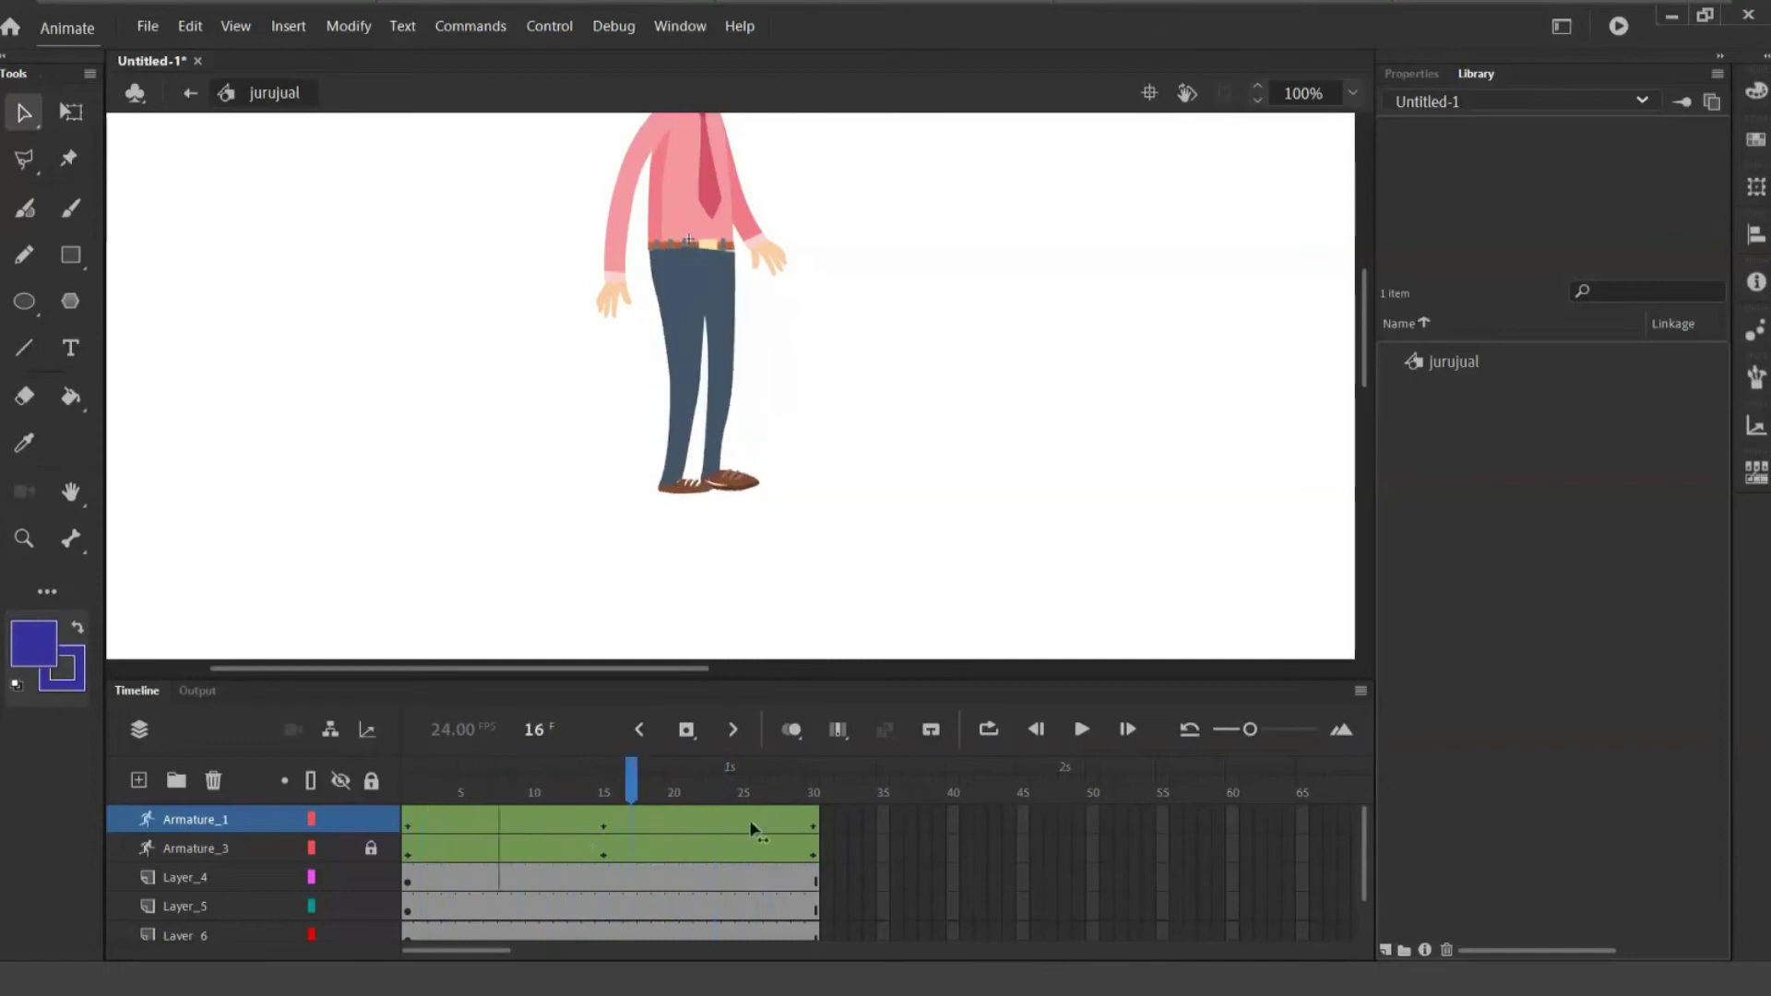
{"action": "left_click_drag", "start_coordinate": [625, 850], "coordinate": [427, 867]}
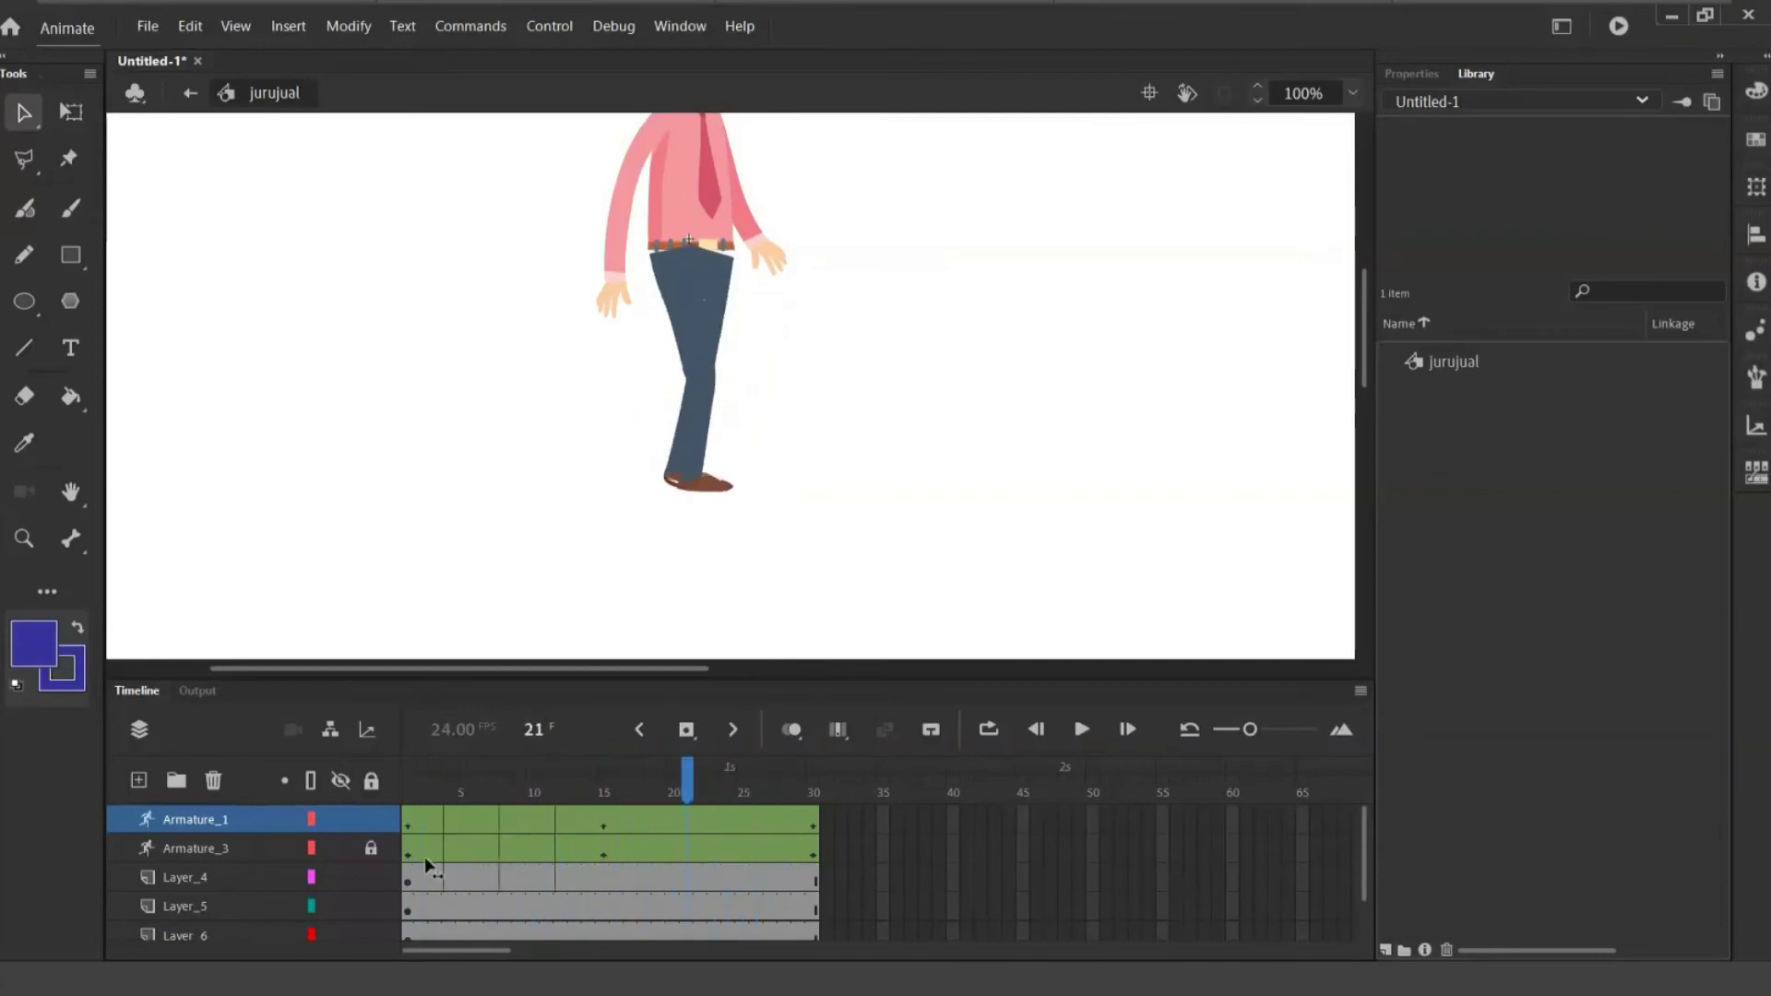
- Break apart the arm on Layer_4 and rig it with bones from shoulder to elbow, wrist and fingertips
{"action": "scroll", "coordinate": [352, 888], "scroll_direction": "down", "scroll_amount": 1}
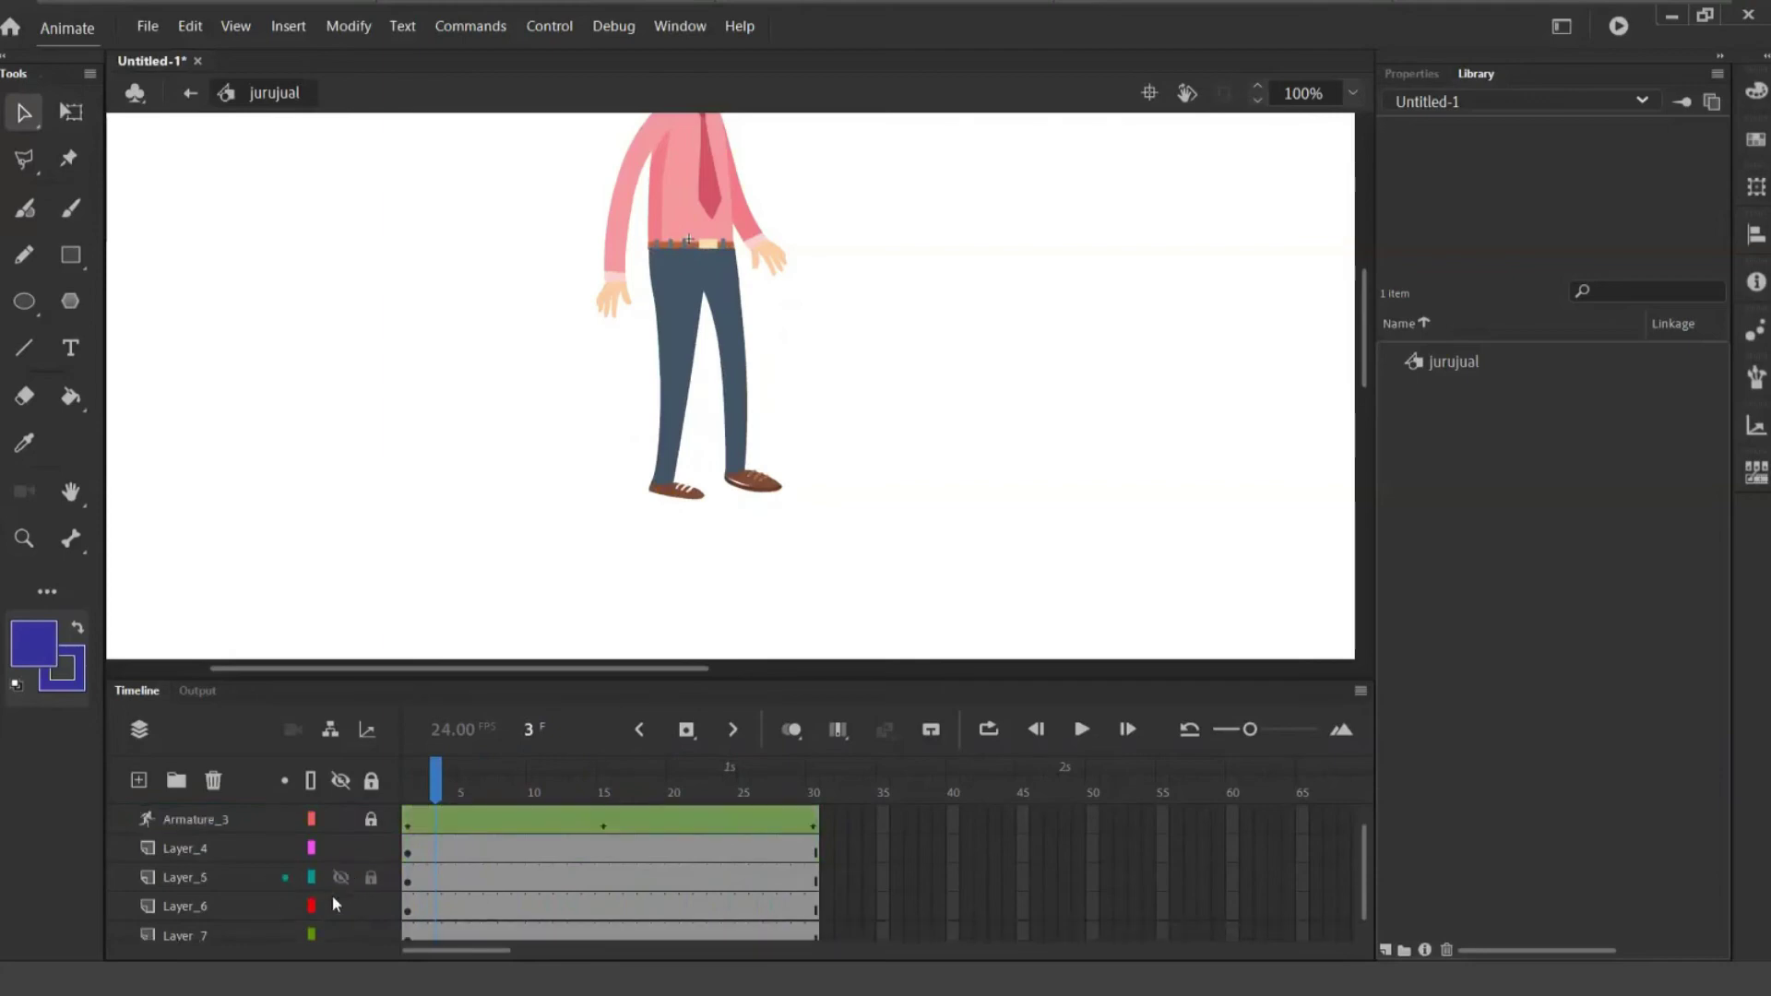
{"action": "left_click", "coordinate": [409, 879]}
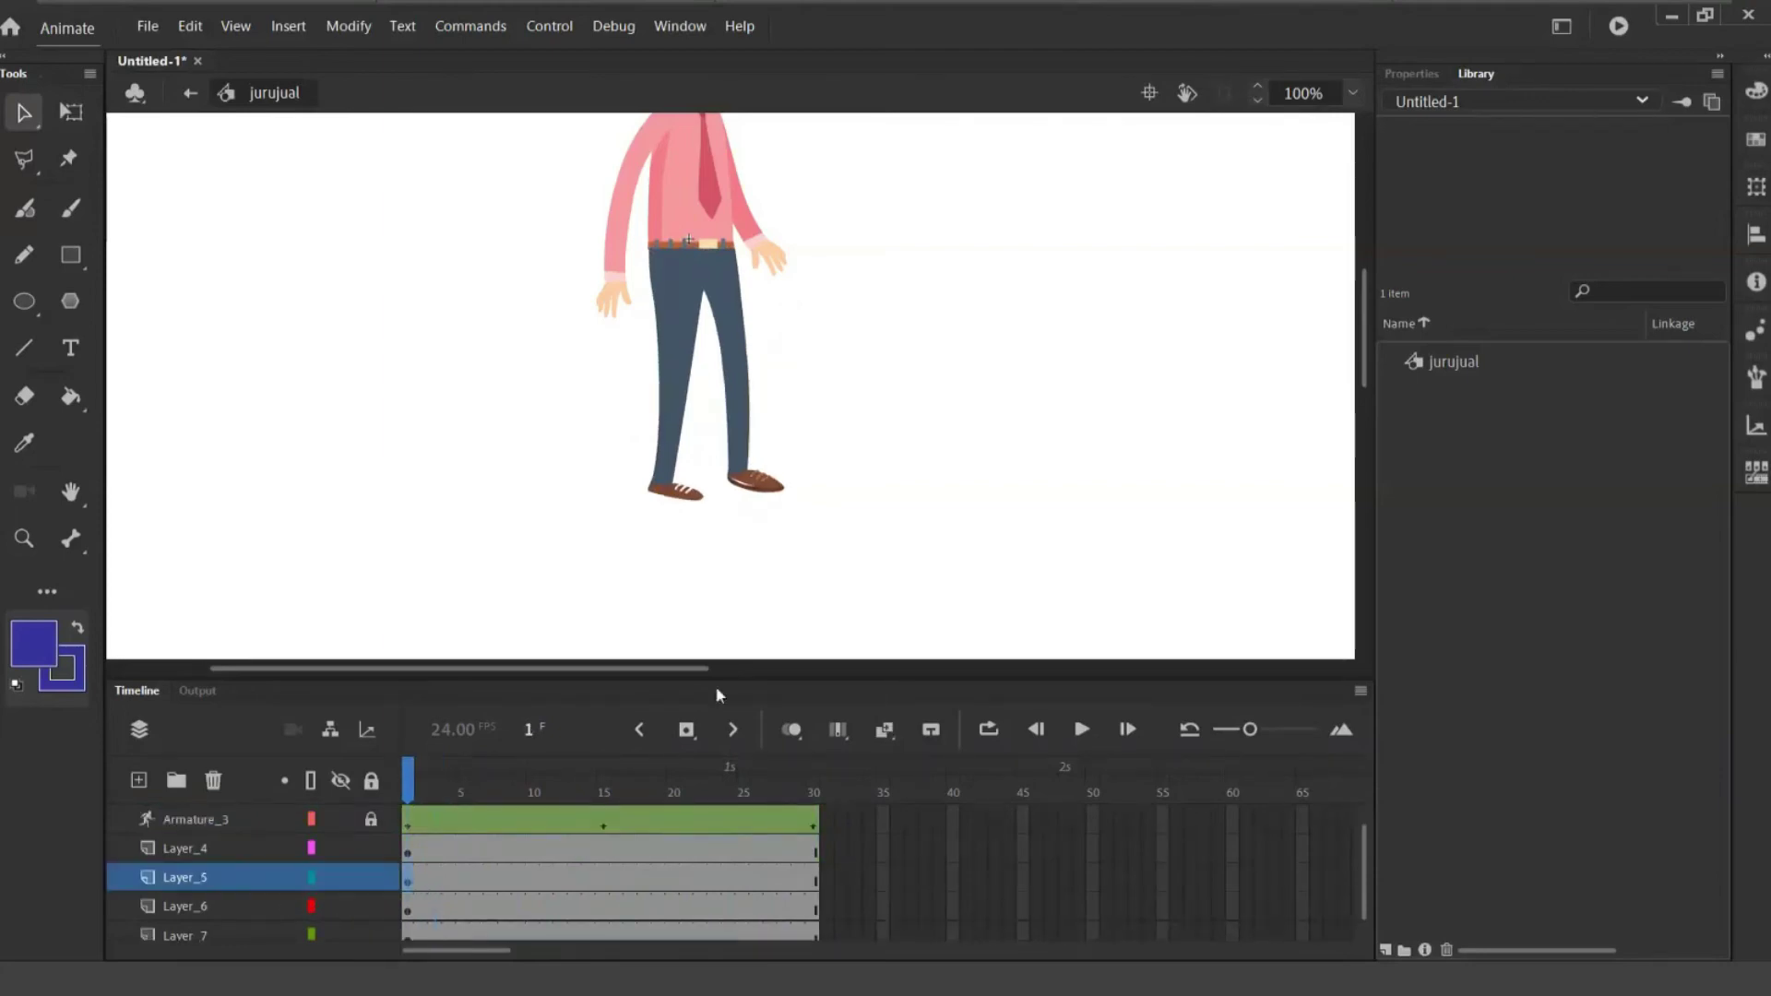
{"action": "left_click_drag", "start_coordinate": [866, 336], "coordinate": [873, 407]}
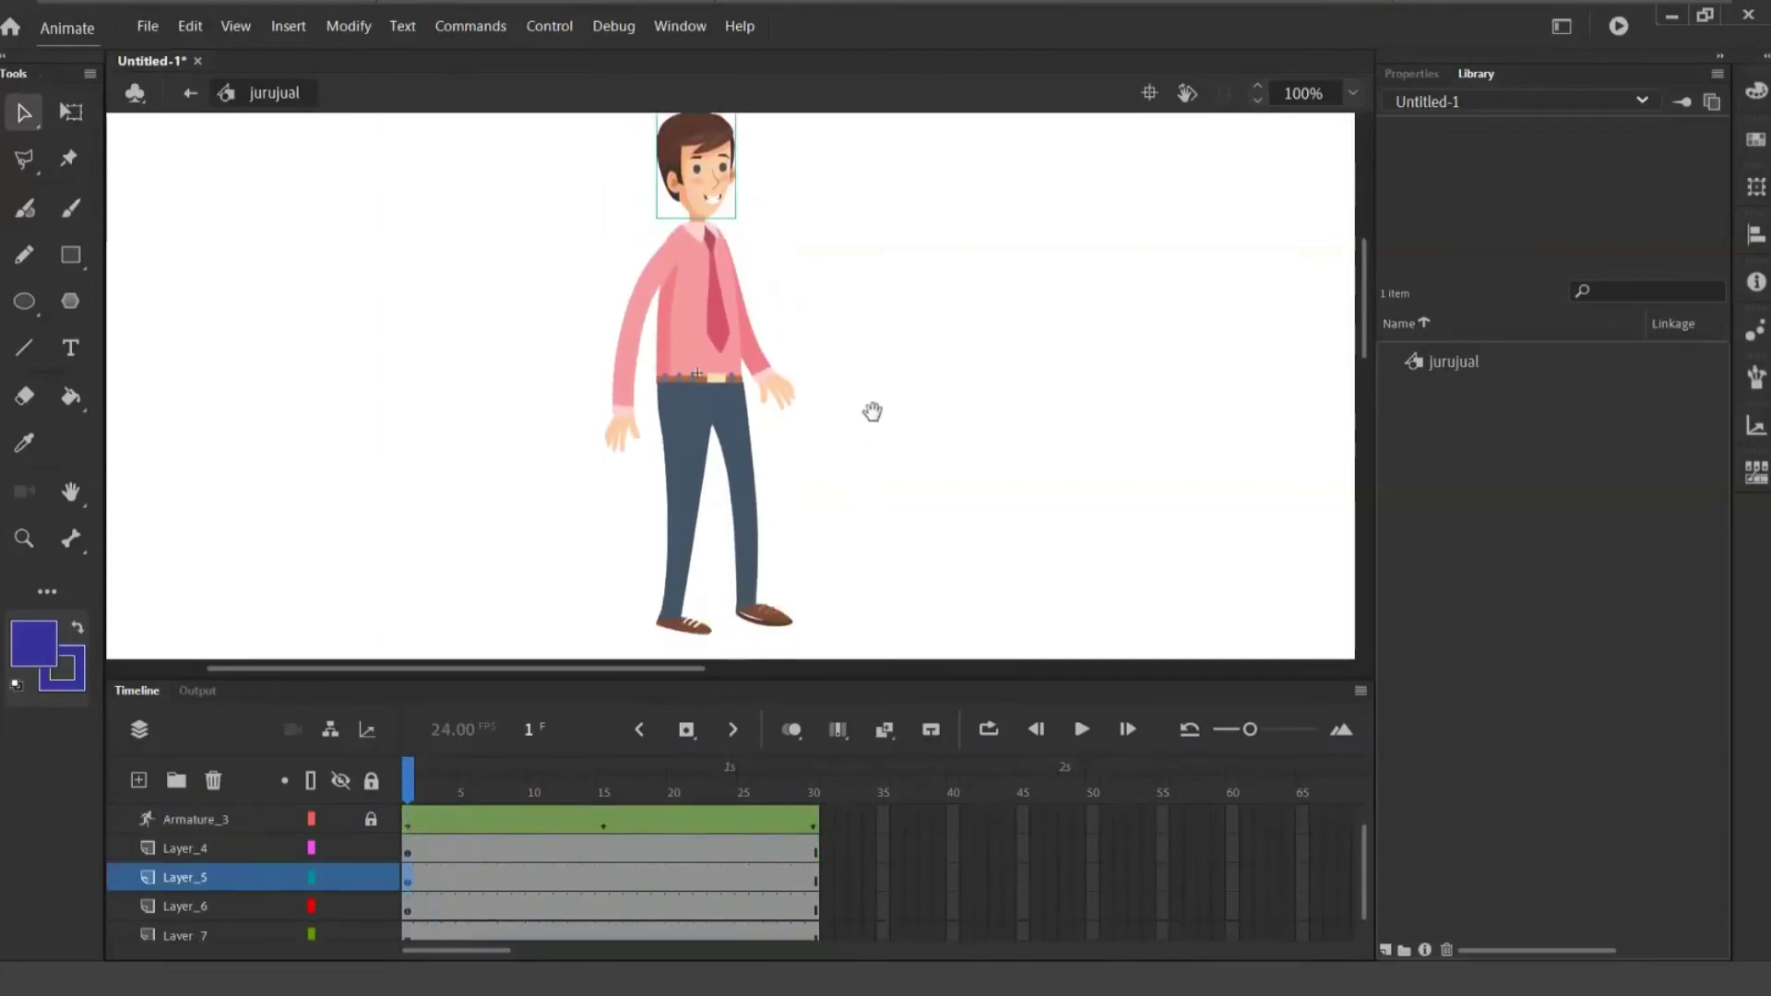
{"action": "left_click", "coordinate": [646, 367]}
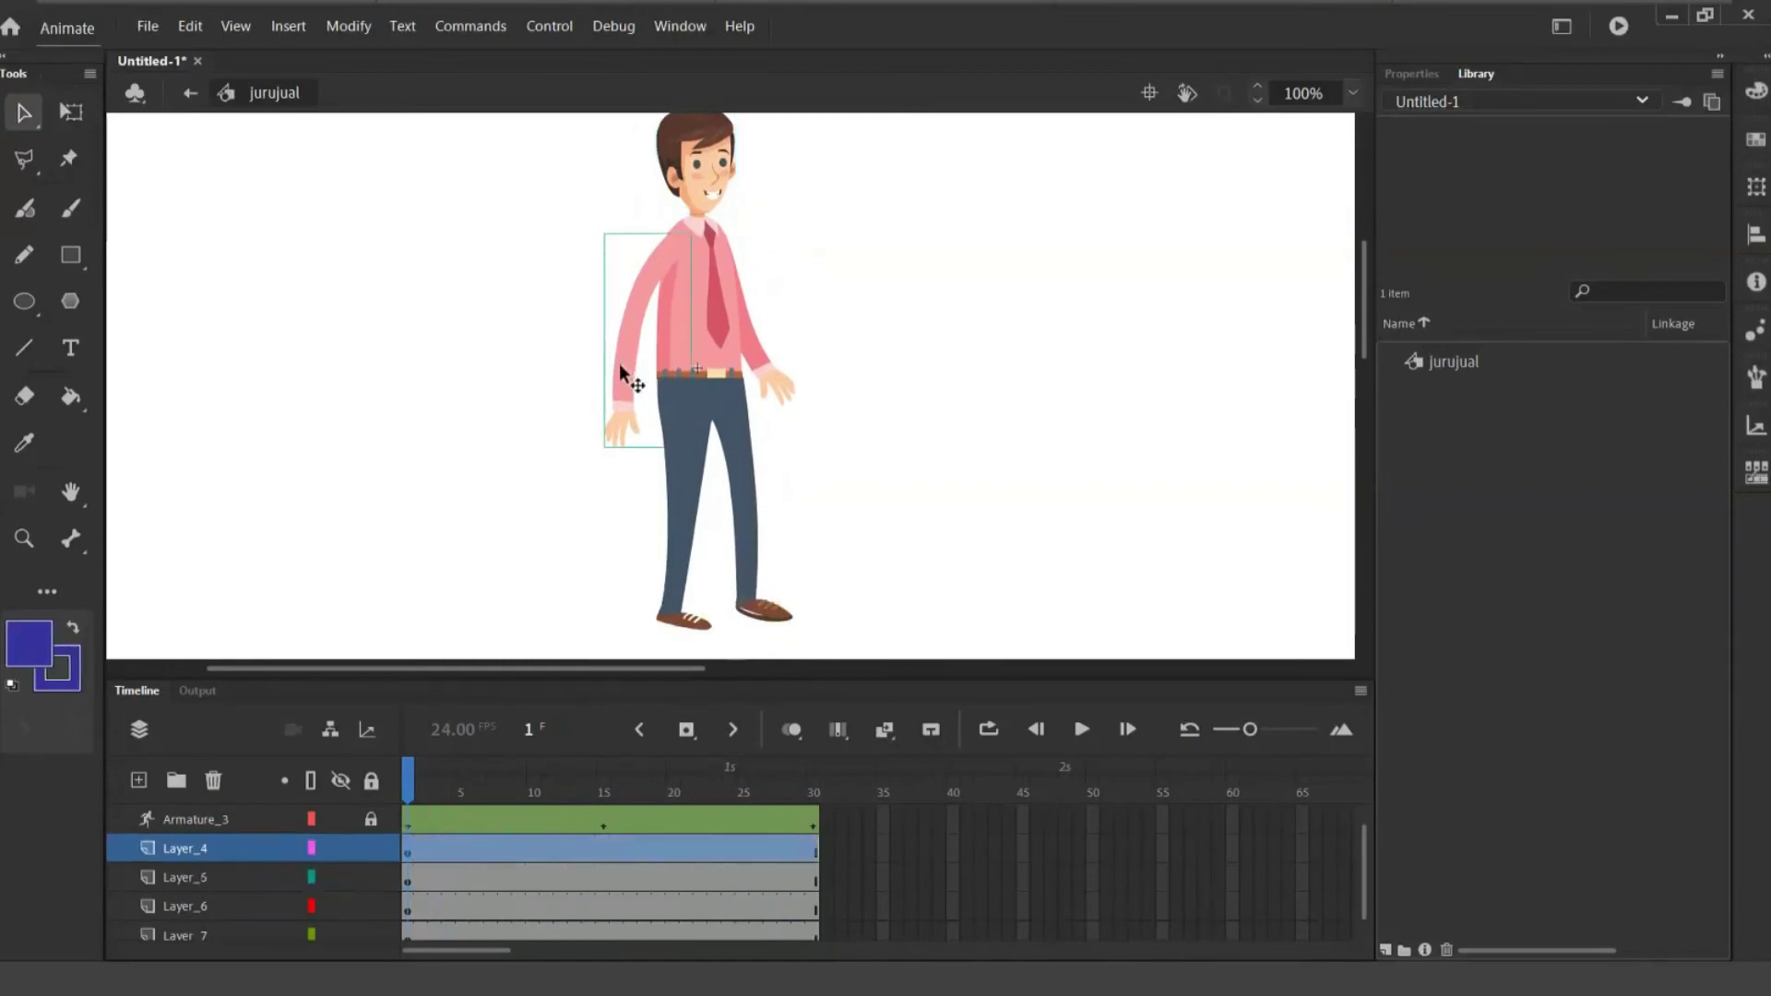
{"action": "key", "text": "ctrl+b"}
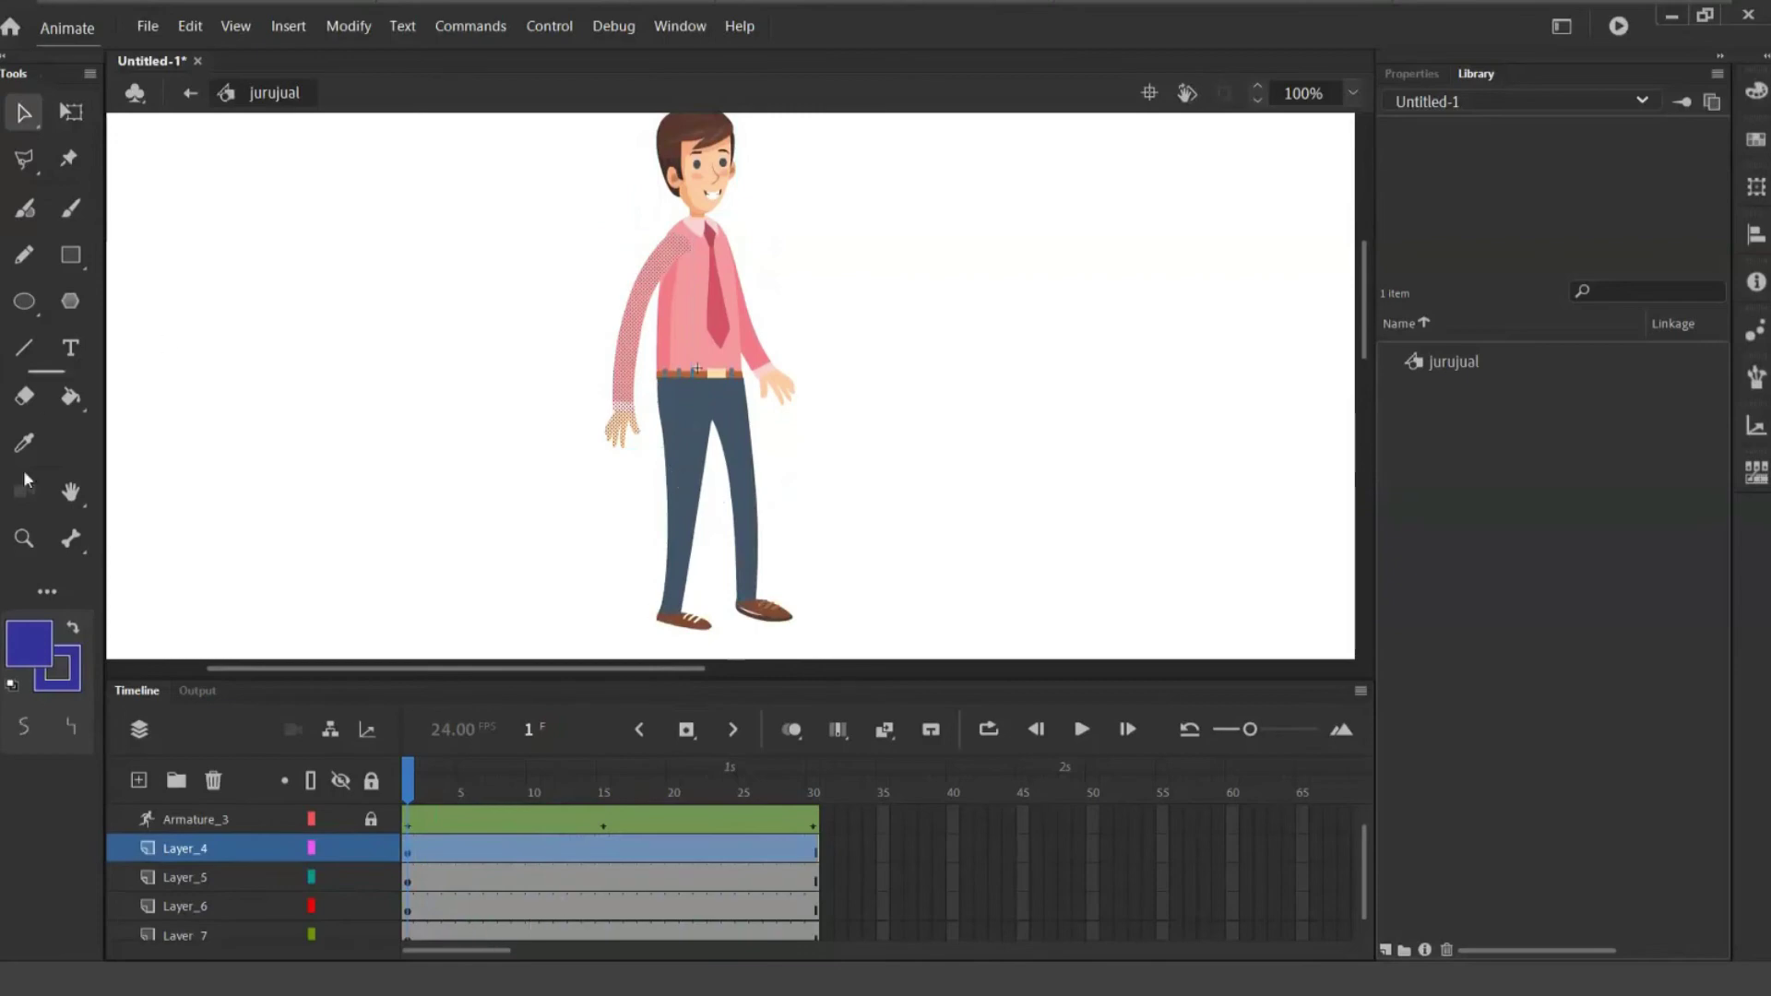
{"action": "left_click", "coordinate": [70, 537]}
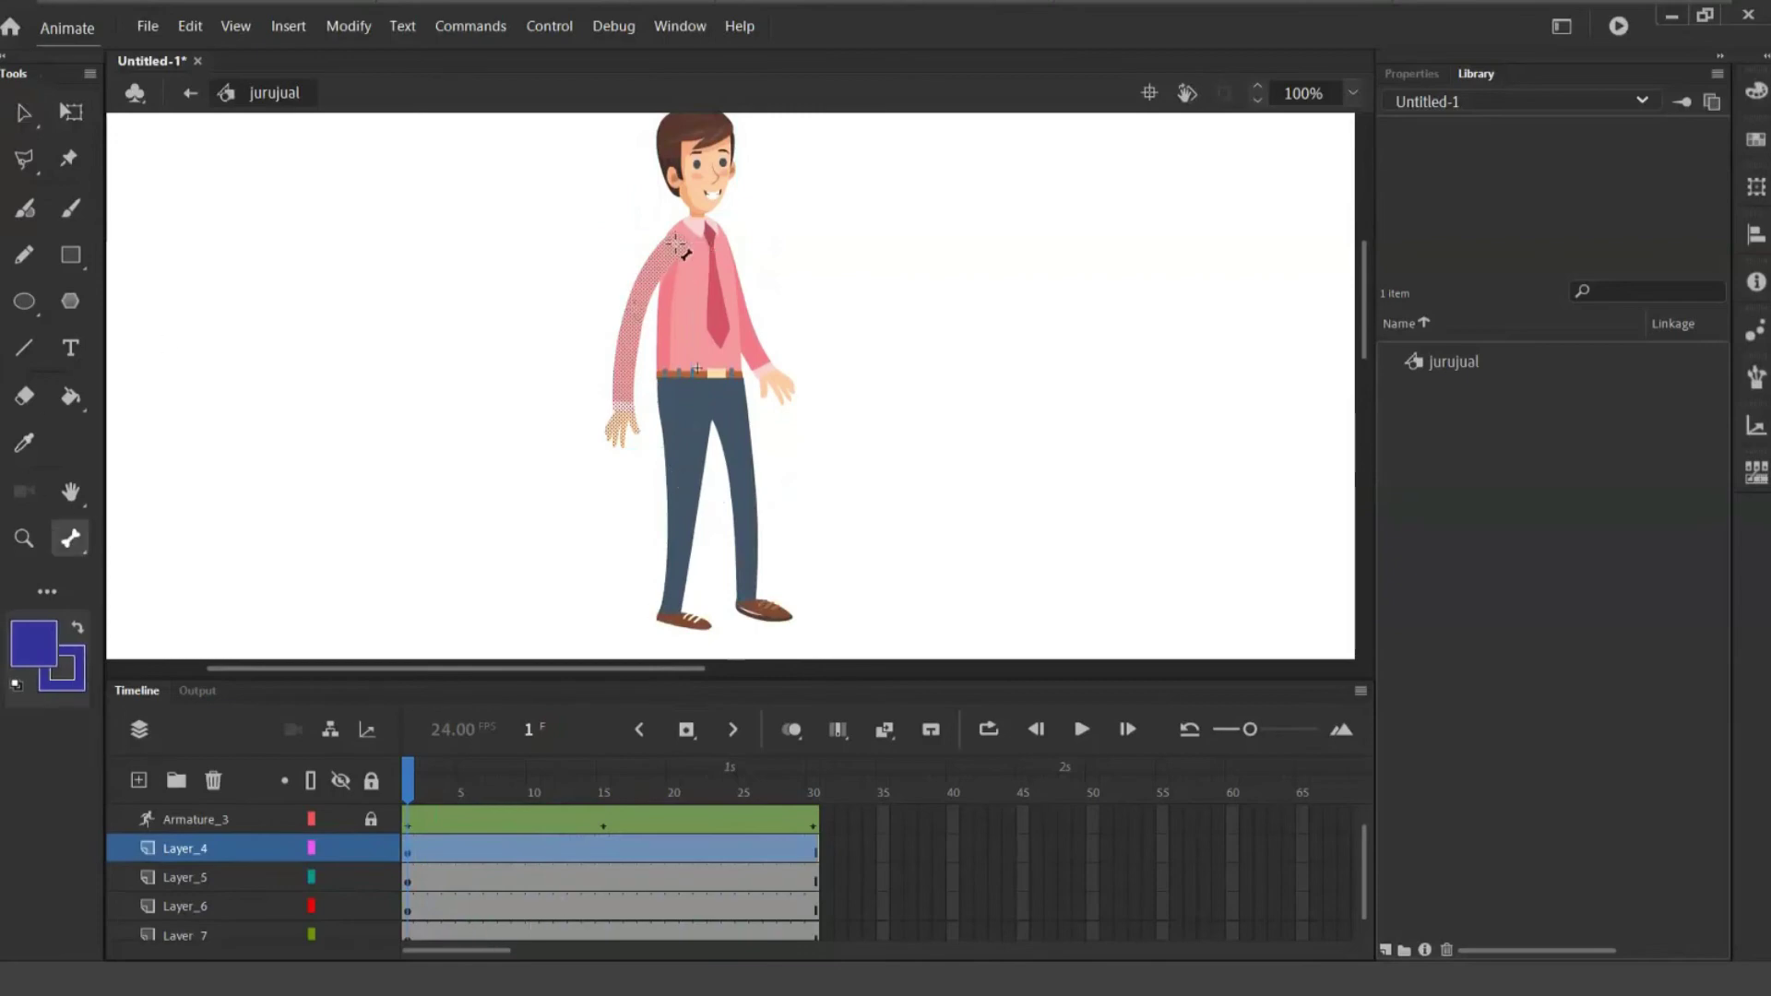
{"action": "mouse_move", "coordinate": [672, 234]}
{"action": "left_mouse_down"}
{"action": "mouse_move", "coordinate": [622, 314]}
{"action": "mouse_move", "coordinate": [619, 446]}
{"action": "left_mouse_up"}
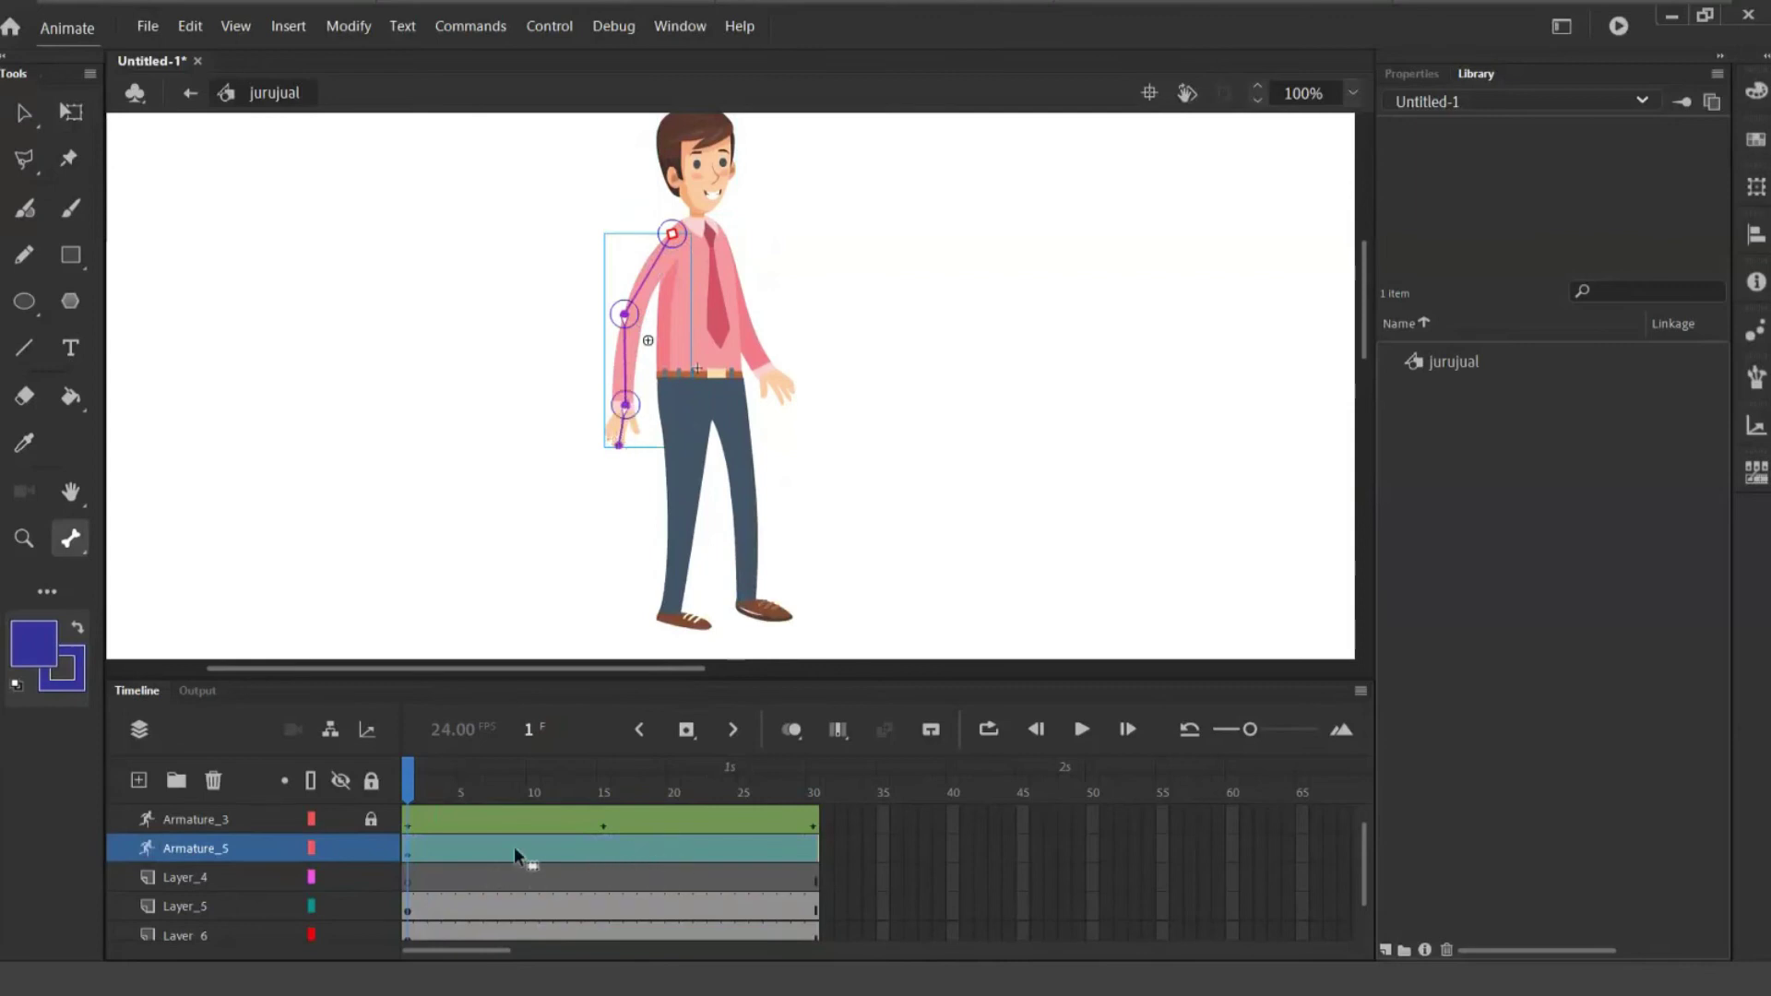
- Pose the Armature_5 arm at frame 30 with the forearm swung forward over the hip
{"action": "left_click", "coordinate": [810, 849]}
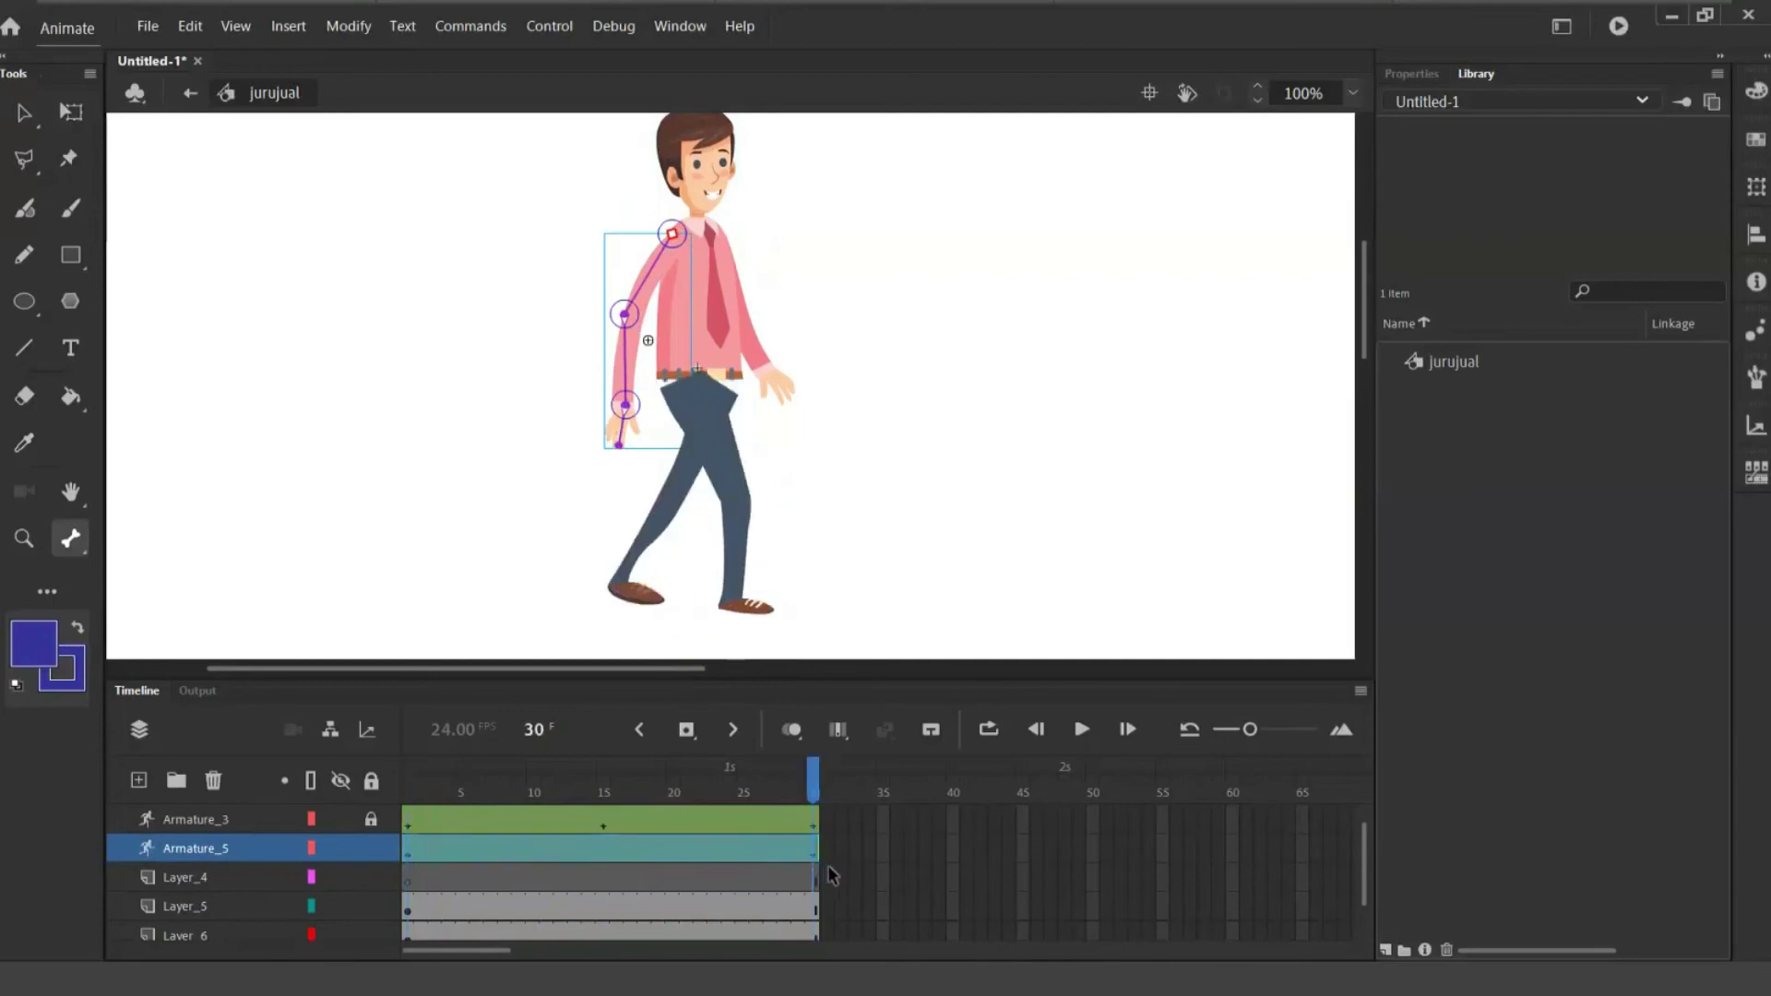
{"action": "left_click", "coordinate": [23, 112]}
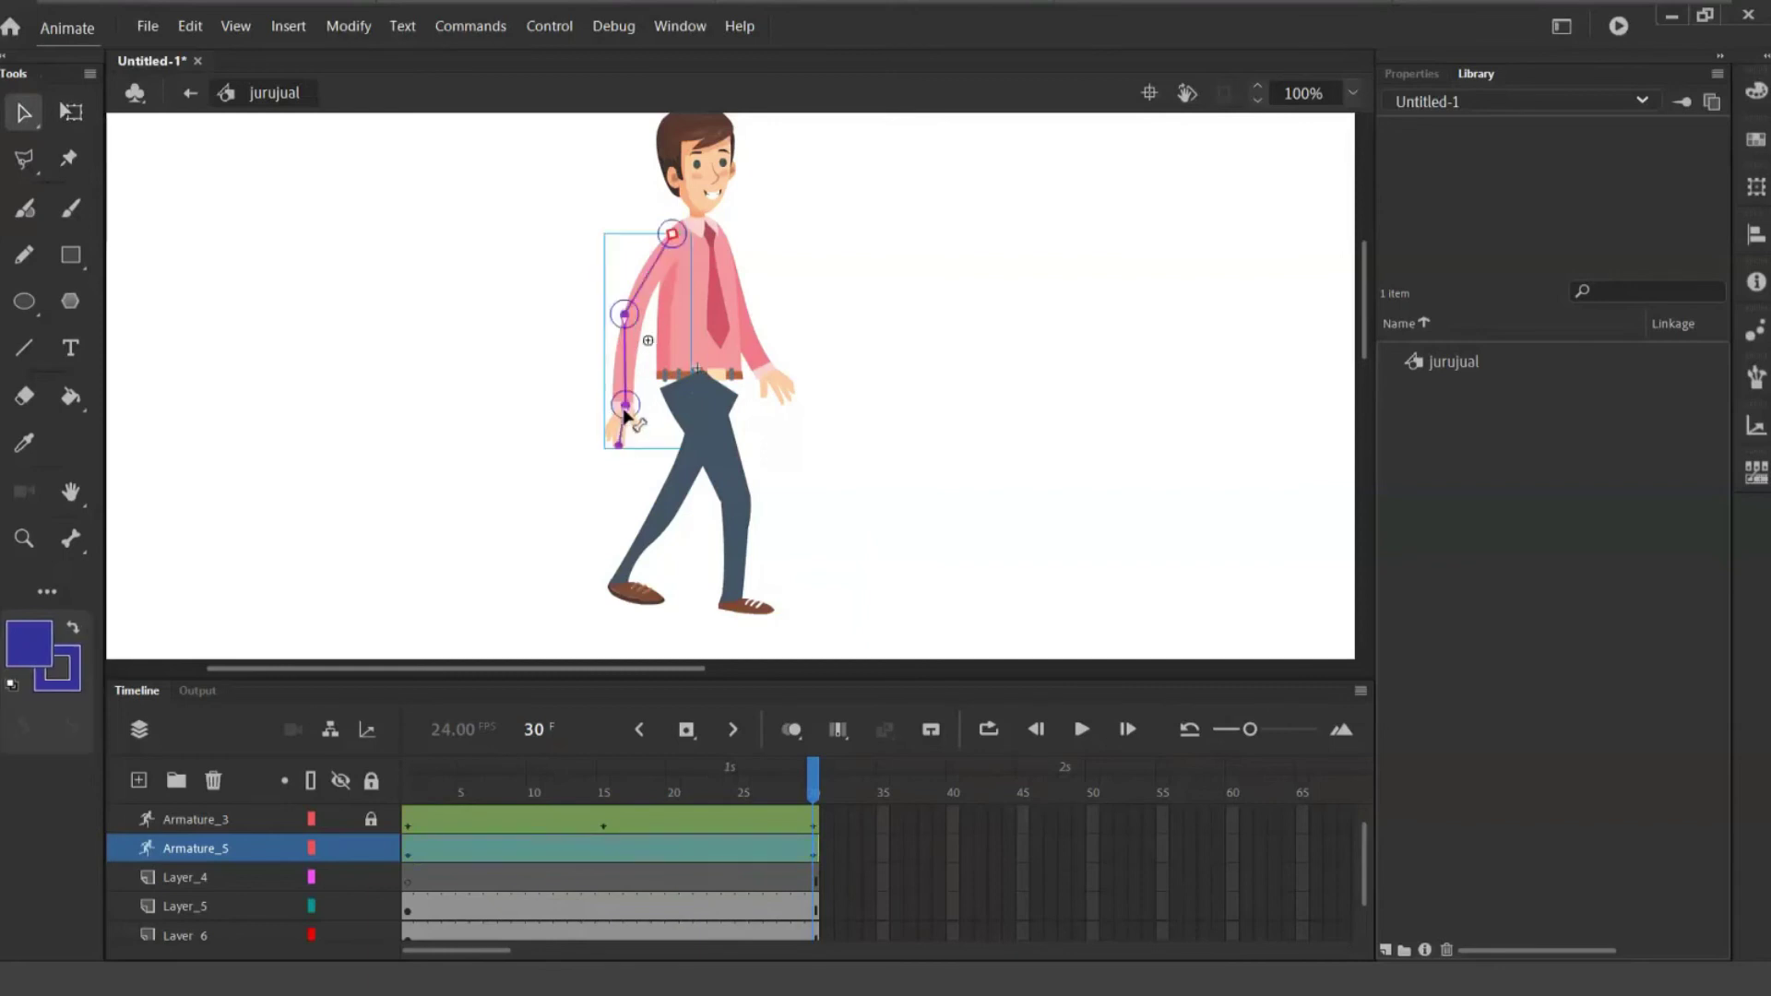
{"action": "left_click_drag", "start_coordinate": [621, 432], "coordinate": [684, 408]}
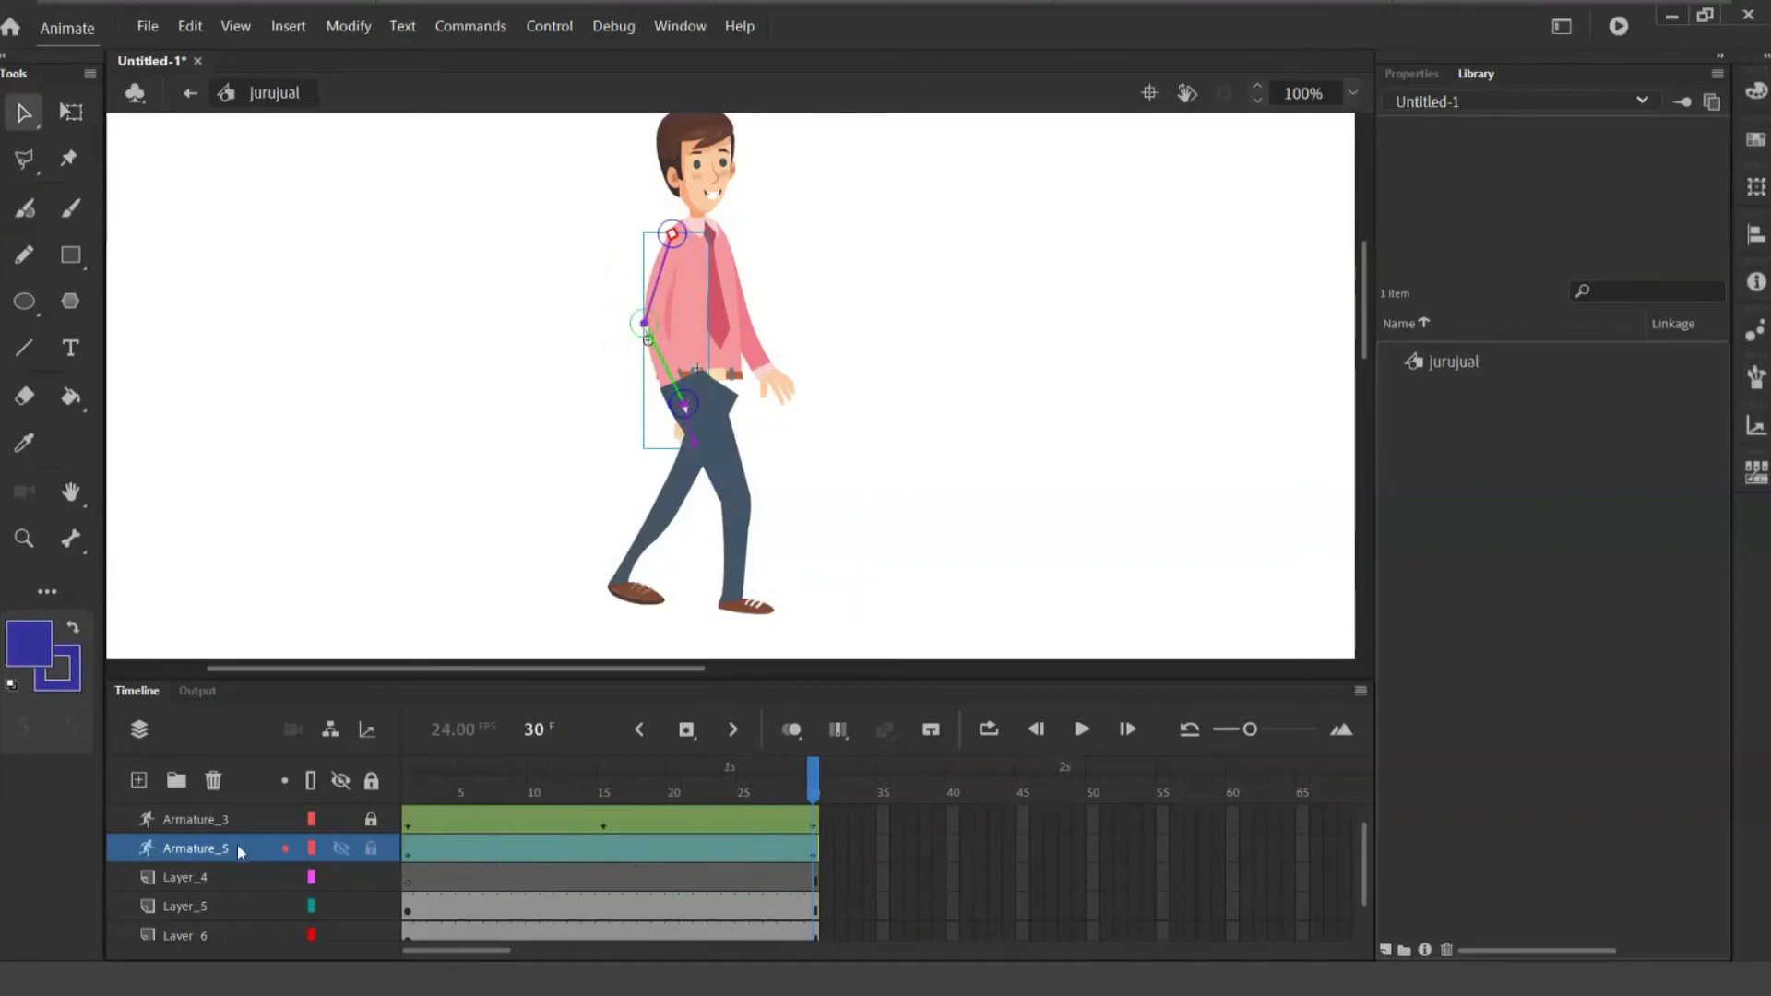
- Move Armature_5 above Armature_1 in the layer order and swing its upper arm farther forward at frame 30
{"action": "scroll", "coordinate": [422, 858], "scroll_direction": "up", "scroll_amount": 1}
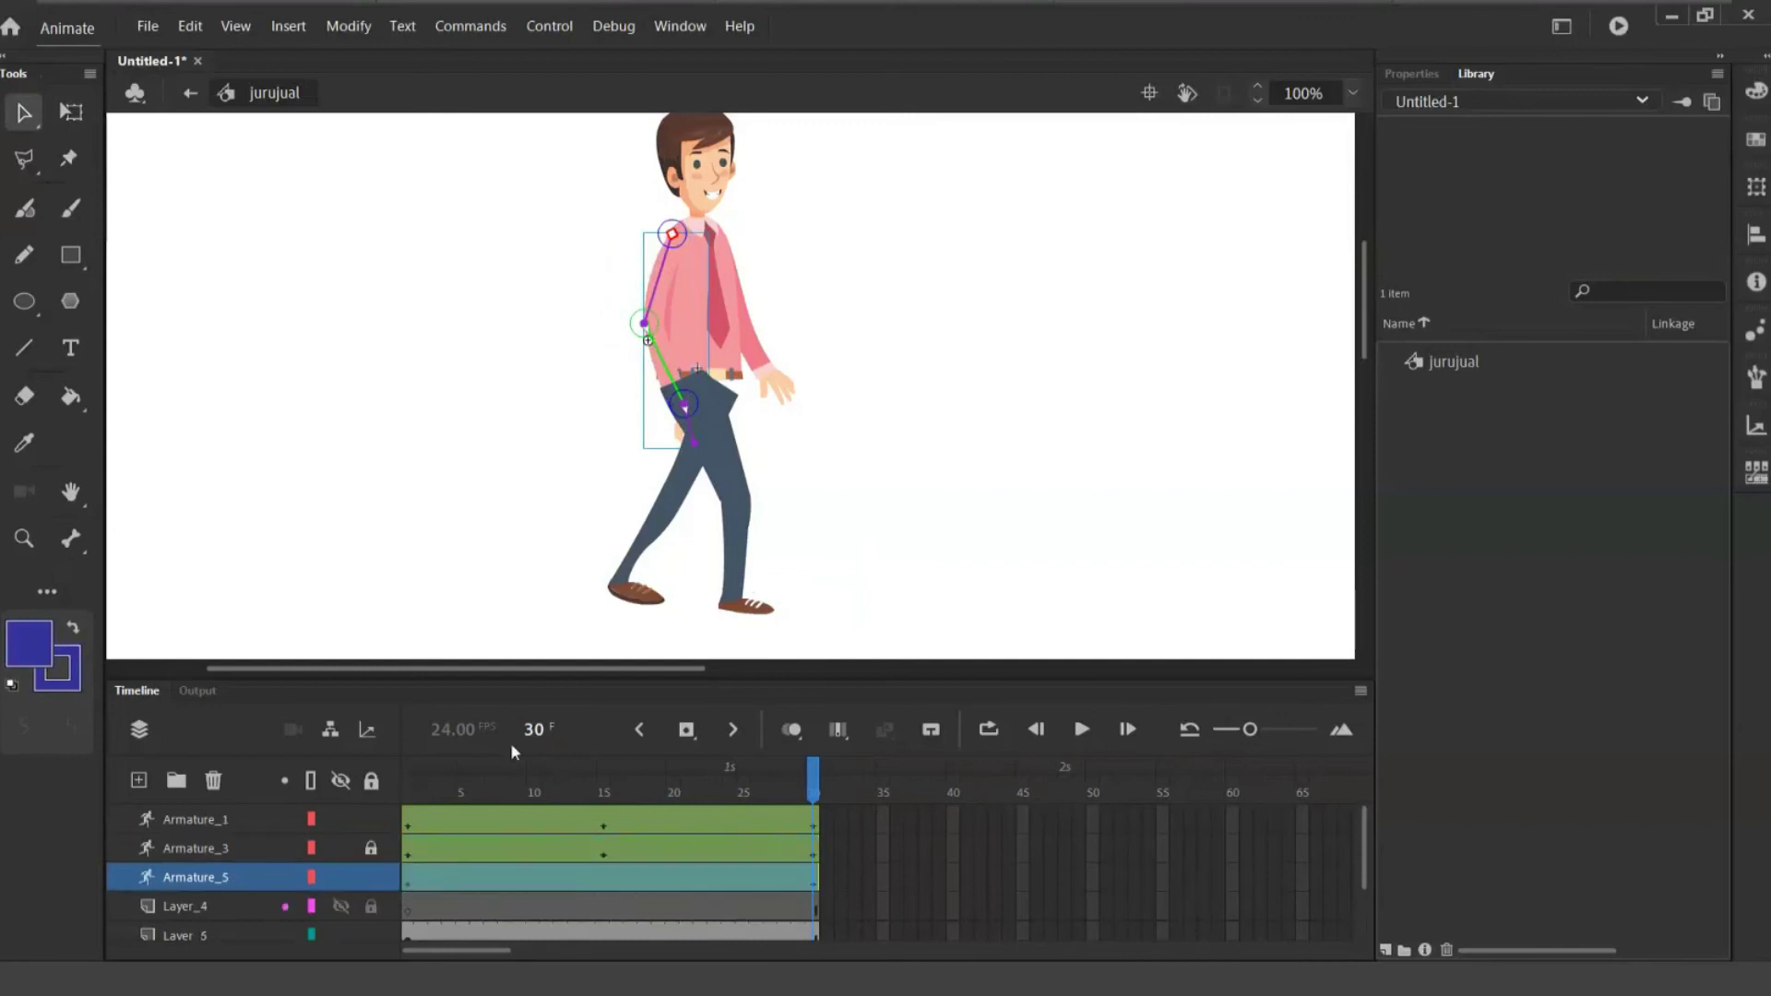
{"action": "left_click", "coordinate": [370, 846]}
{"action": "left_click_drag", "start_coordinate": [258, 882], "coordinate": [251, 812]}
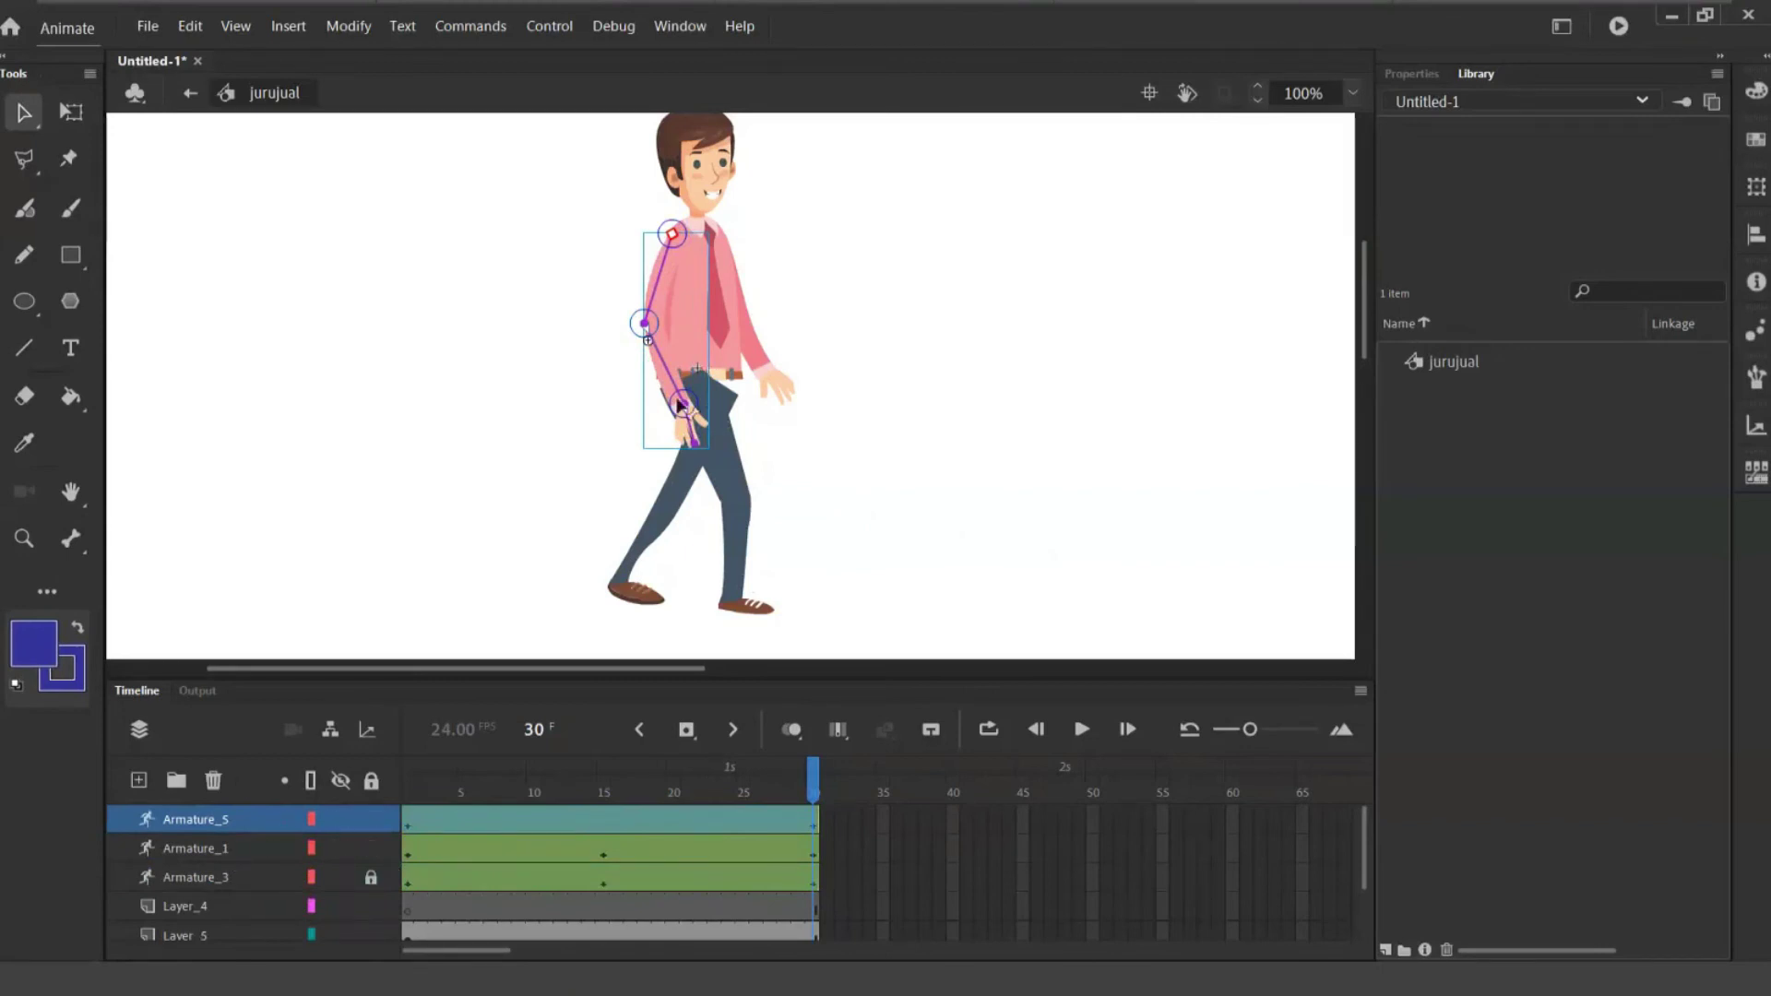
{"action": "left_click_drag", "start_coordinate": [667, 334], "coordinate": [682, 332]}
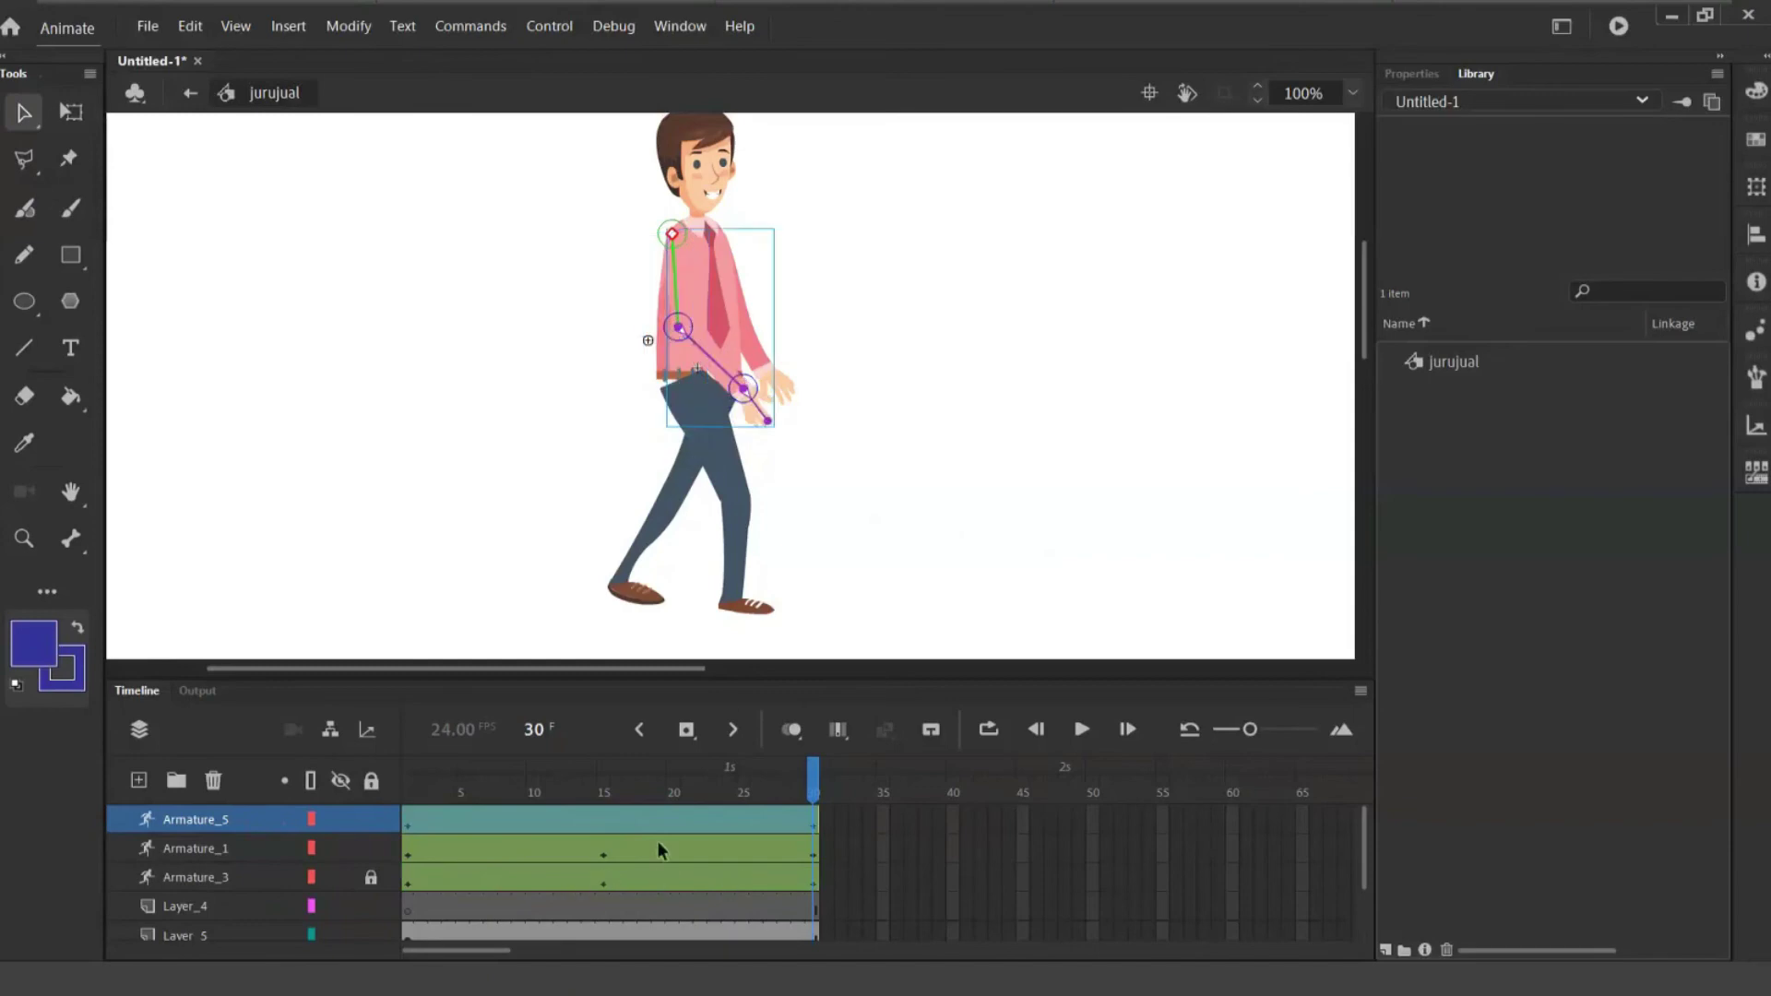
- Adjust the forearm of Armature_5 slightly forward at frame 15 and play back the arm swing
{"action": "left_click", "coordinate": [603, 820]}
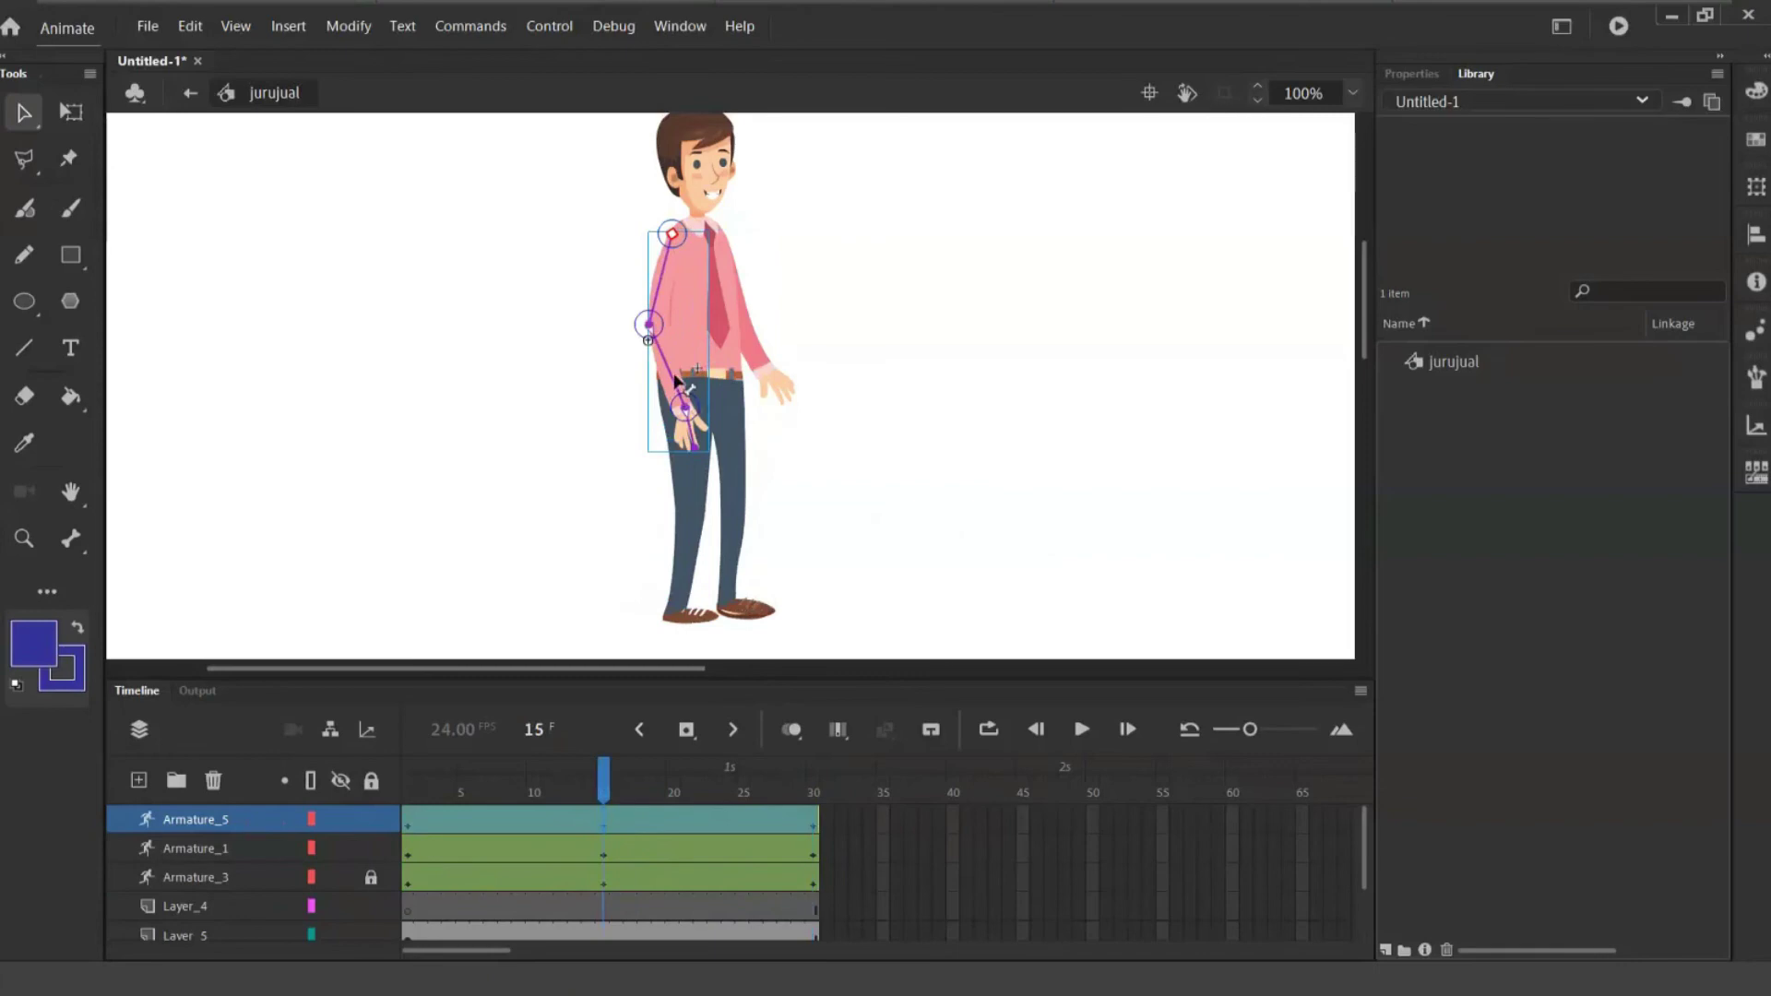
{"action": "left_click_drag", "start_coordinate": [675, 379], "coordinate": [686, 390]}
{"action": "key", "text": "Return"}
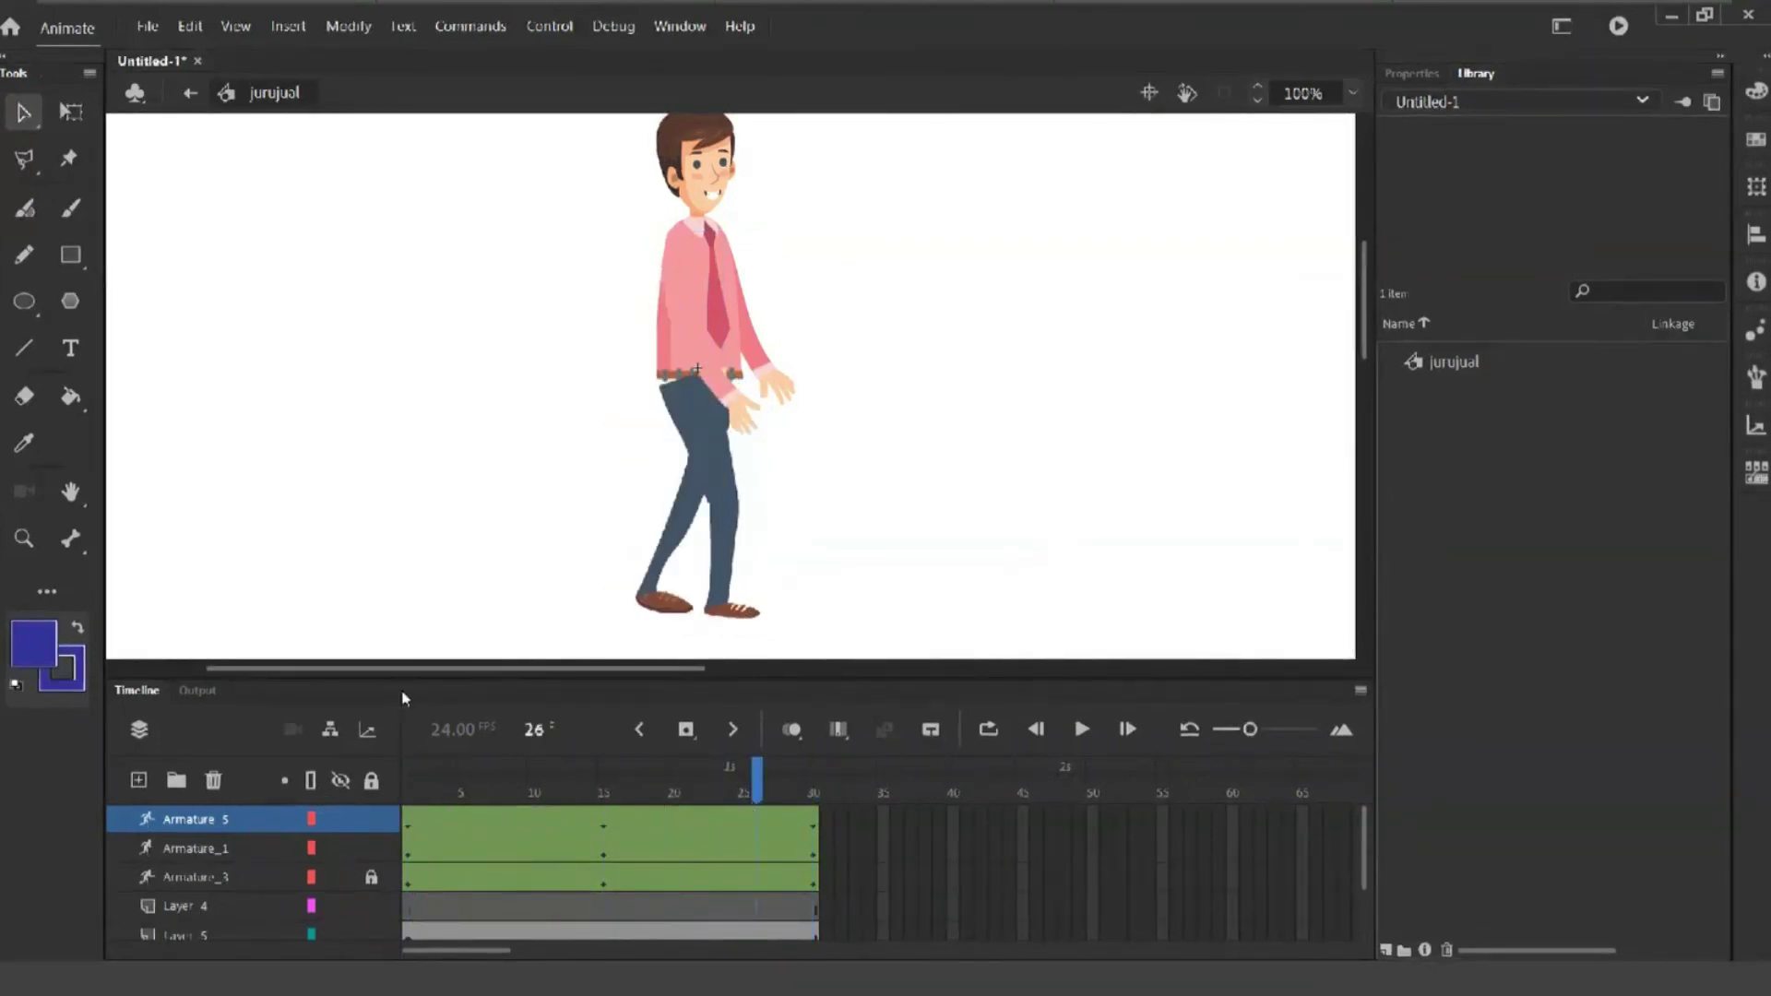
- Delete the empty Layer_4
{"action": "scroll", "coordinate": [681, 889], "scroll_direction": "down", "scroll_amount": 1}
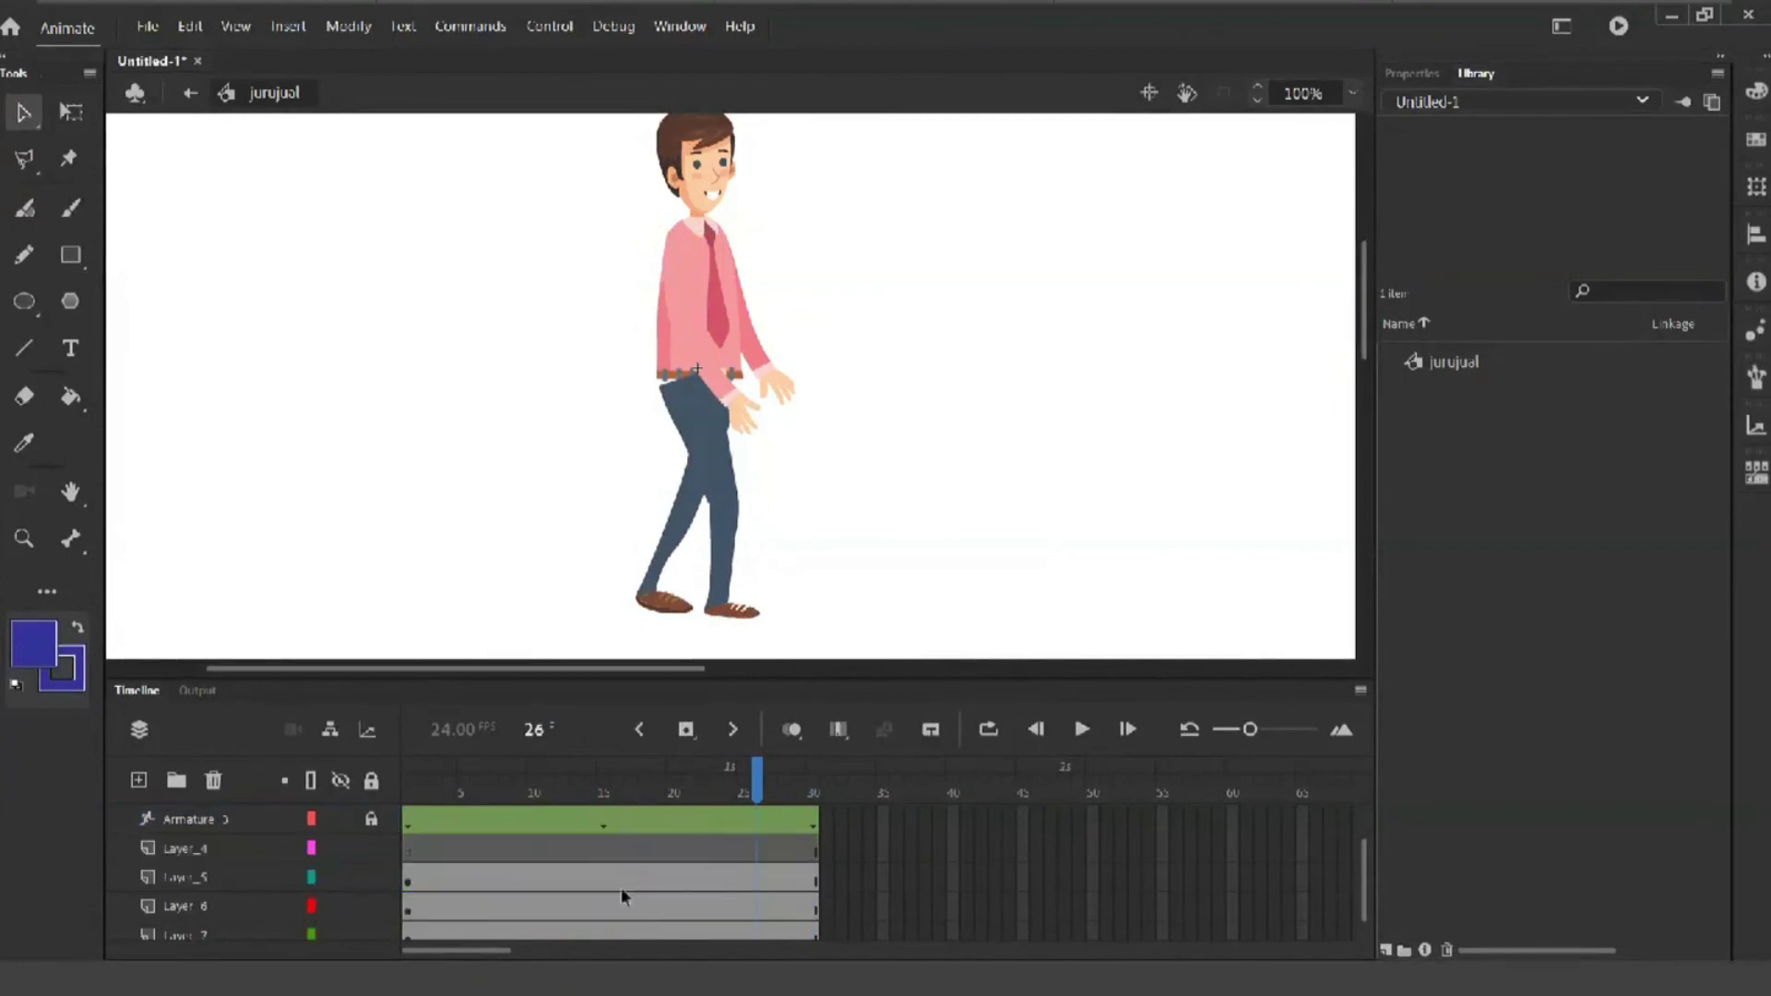
{"action": "left_click", "coordinate": [768, 370]}
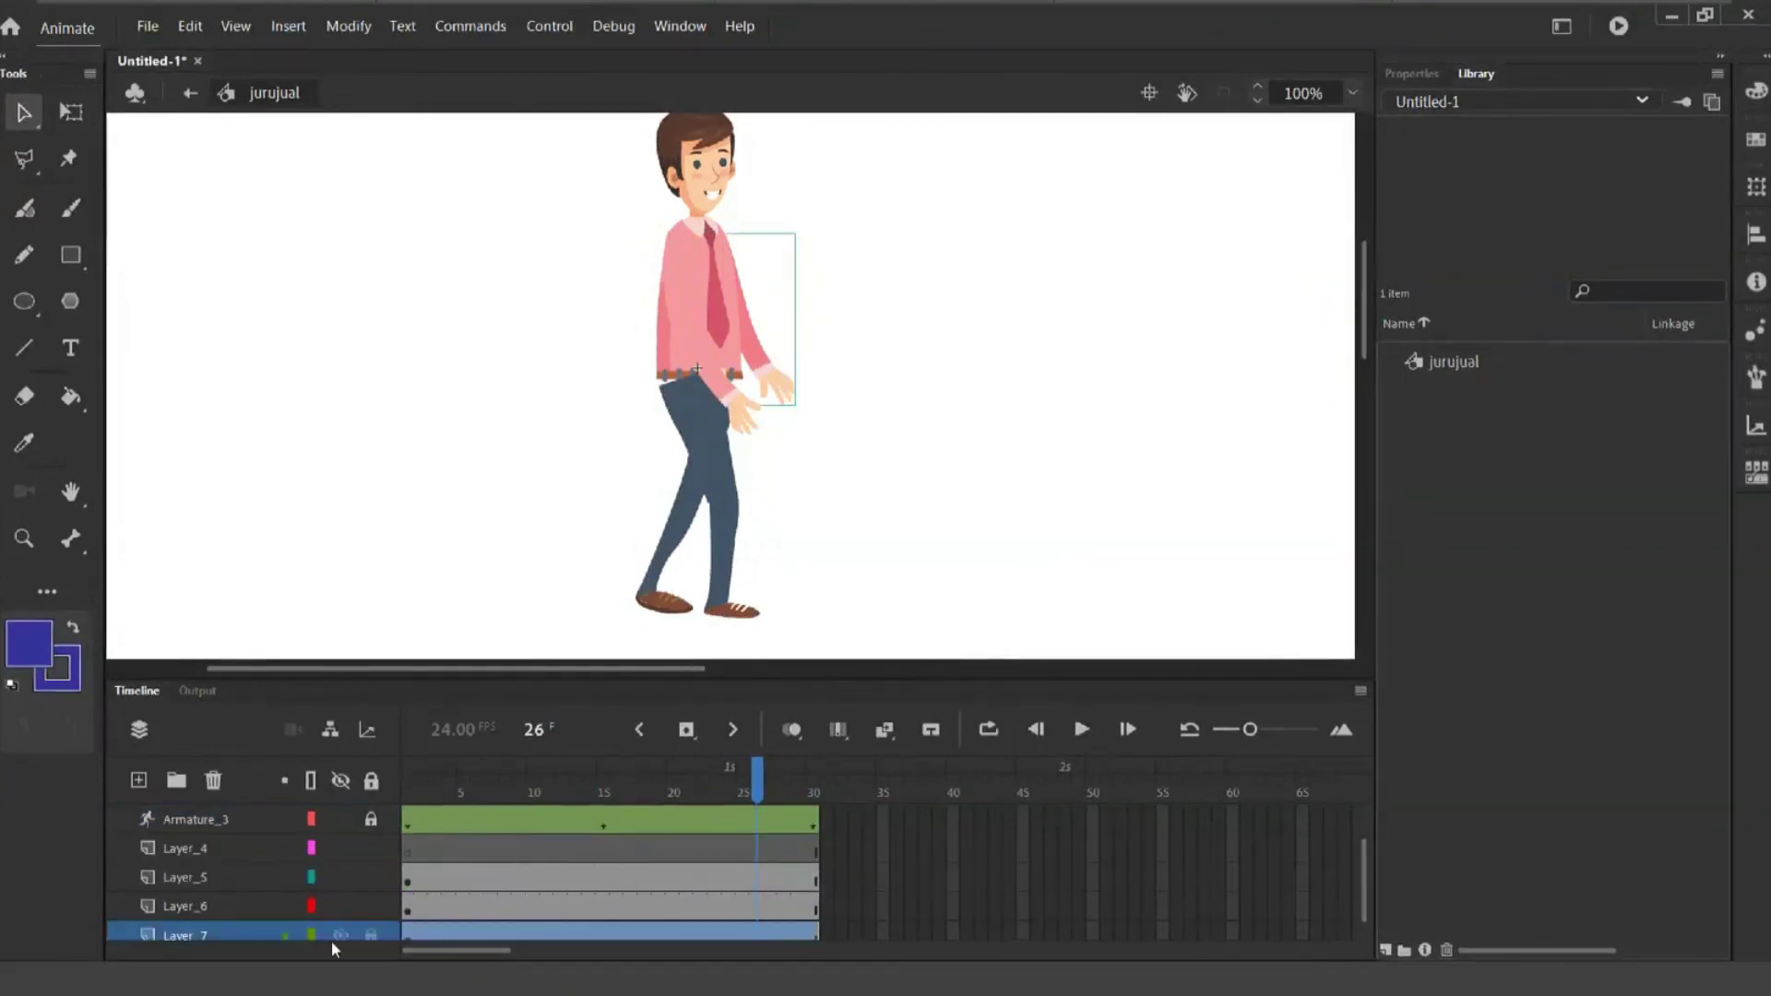
{"action": "left_click", "coordinate": [214, 849]}
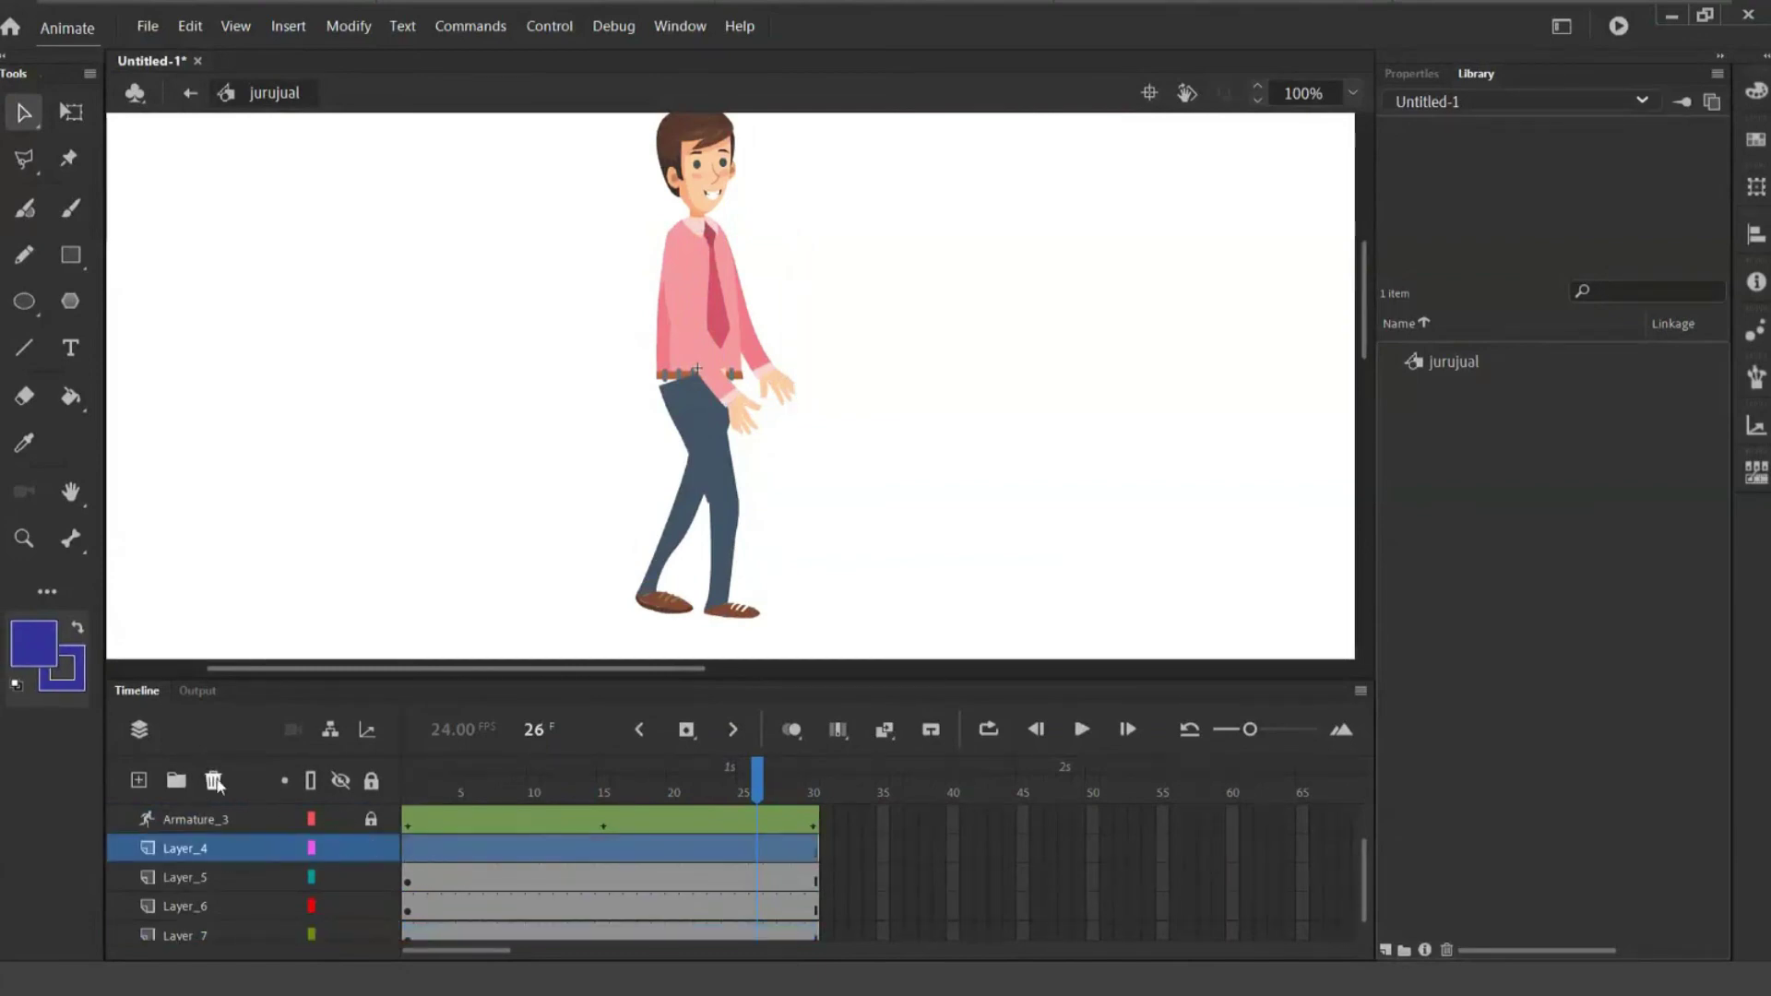
{"action": "left_click", "coordinate": [214, 781]}
- Break apart the far arm in Layer_7 into shapes and hide all the other layers so only that arm shows
{"action": "left_click", "coordinate": [771, 389]}
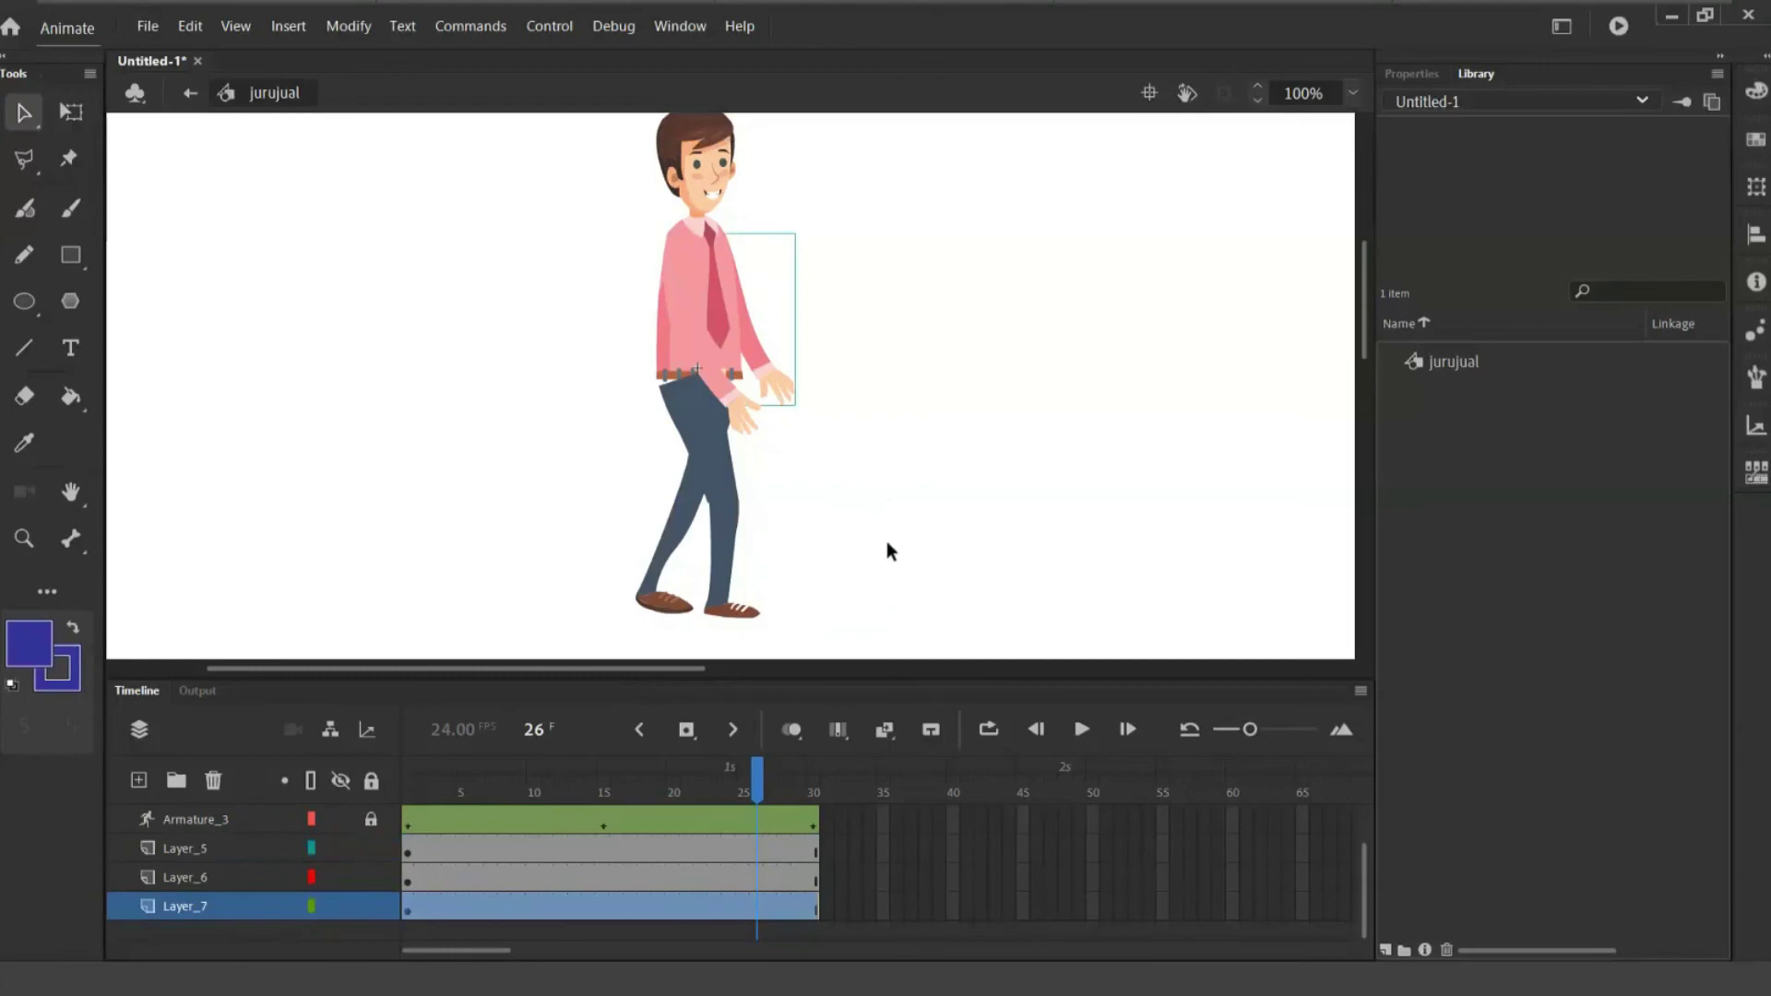
{"action": "key", "text": "ctrl+b"}
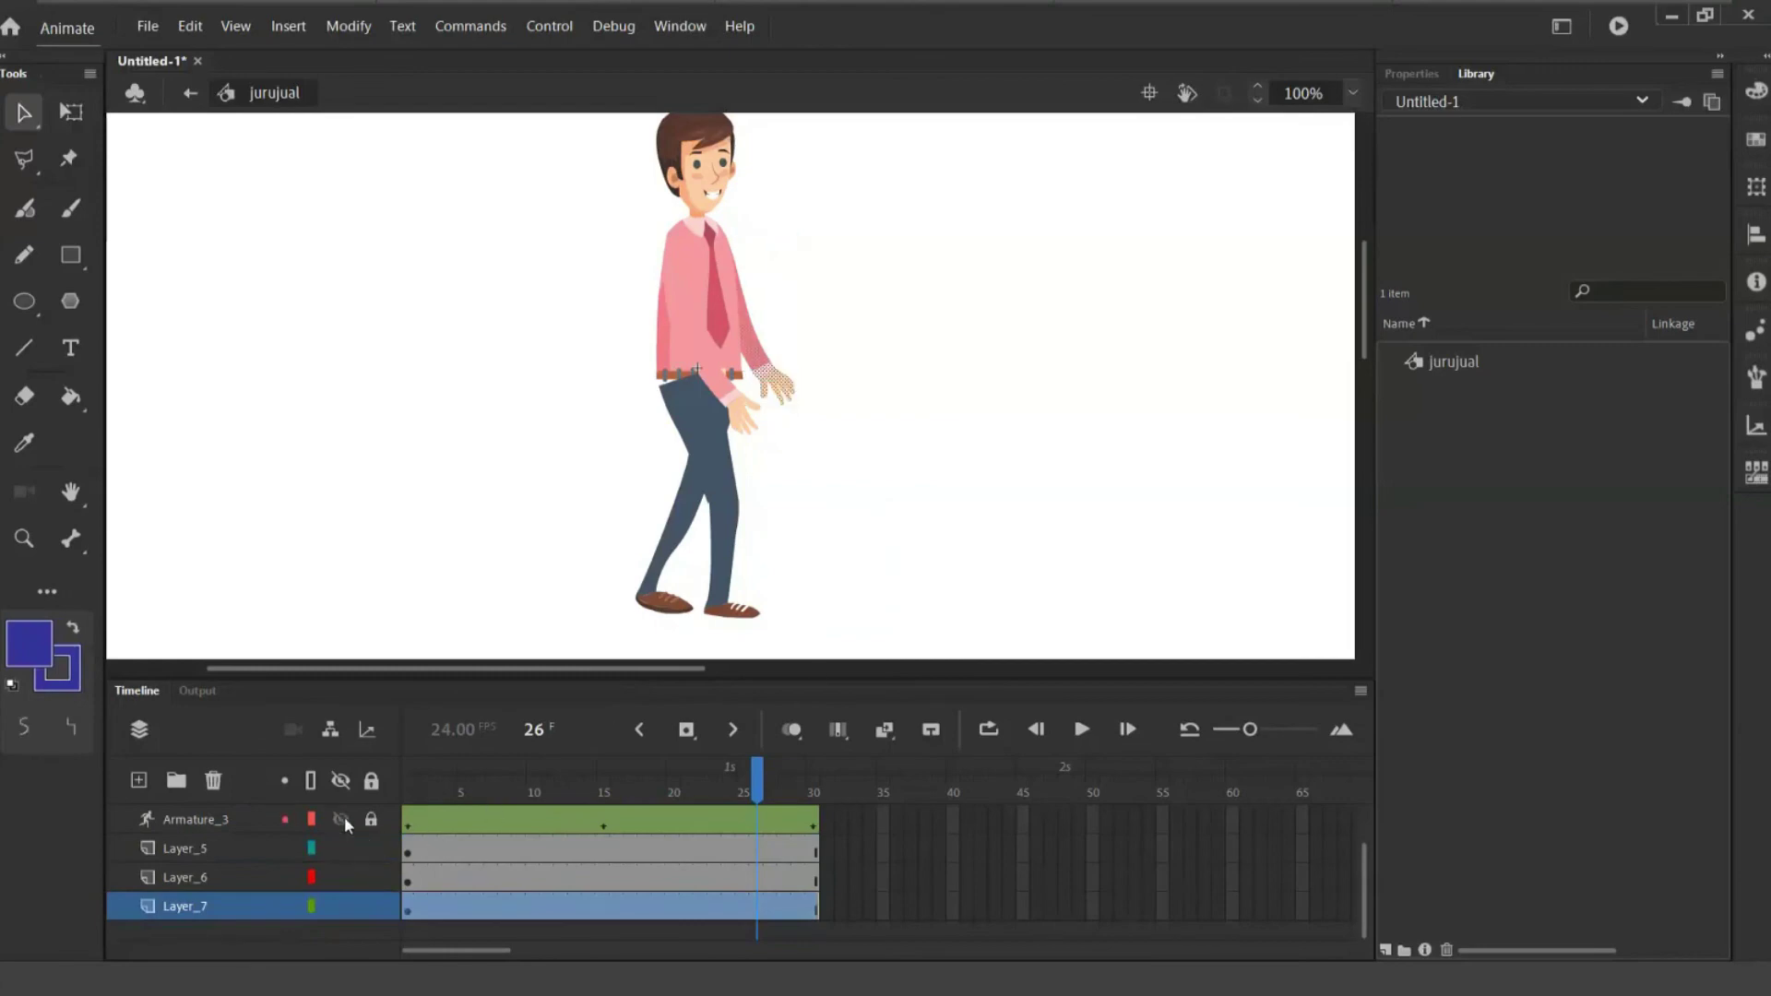
{"action": "left_click", "coordinate": [341, 881]}
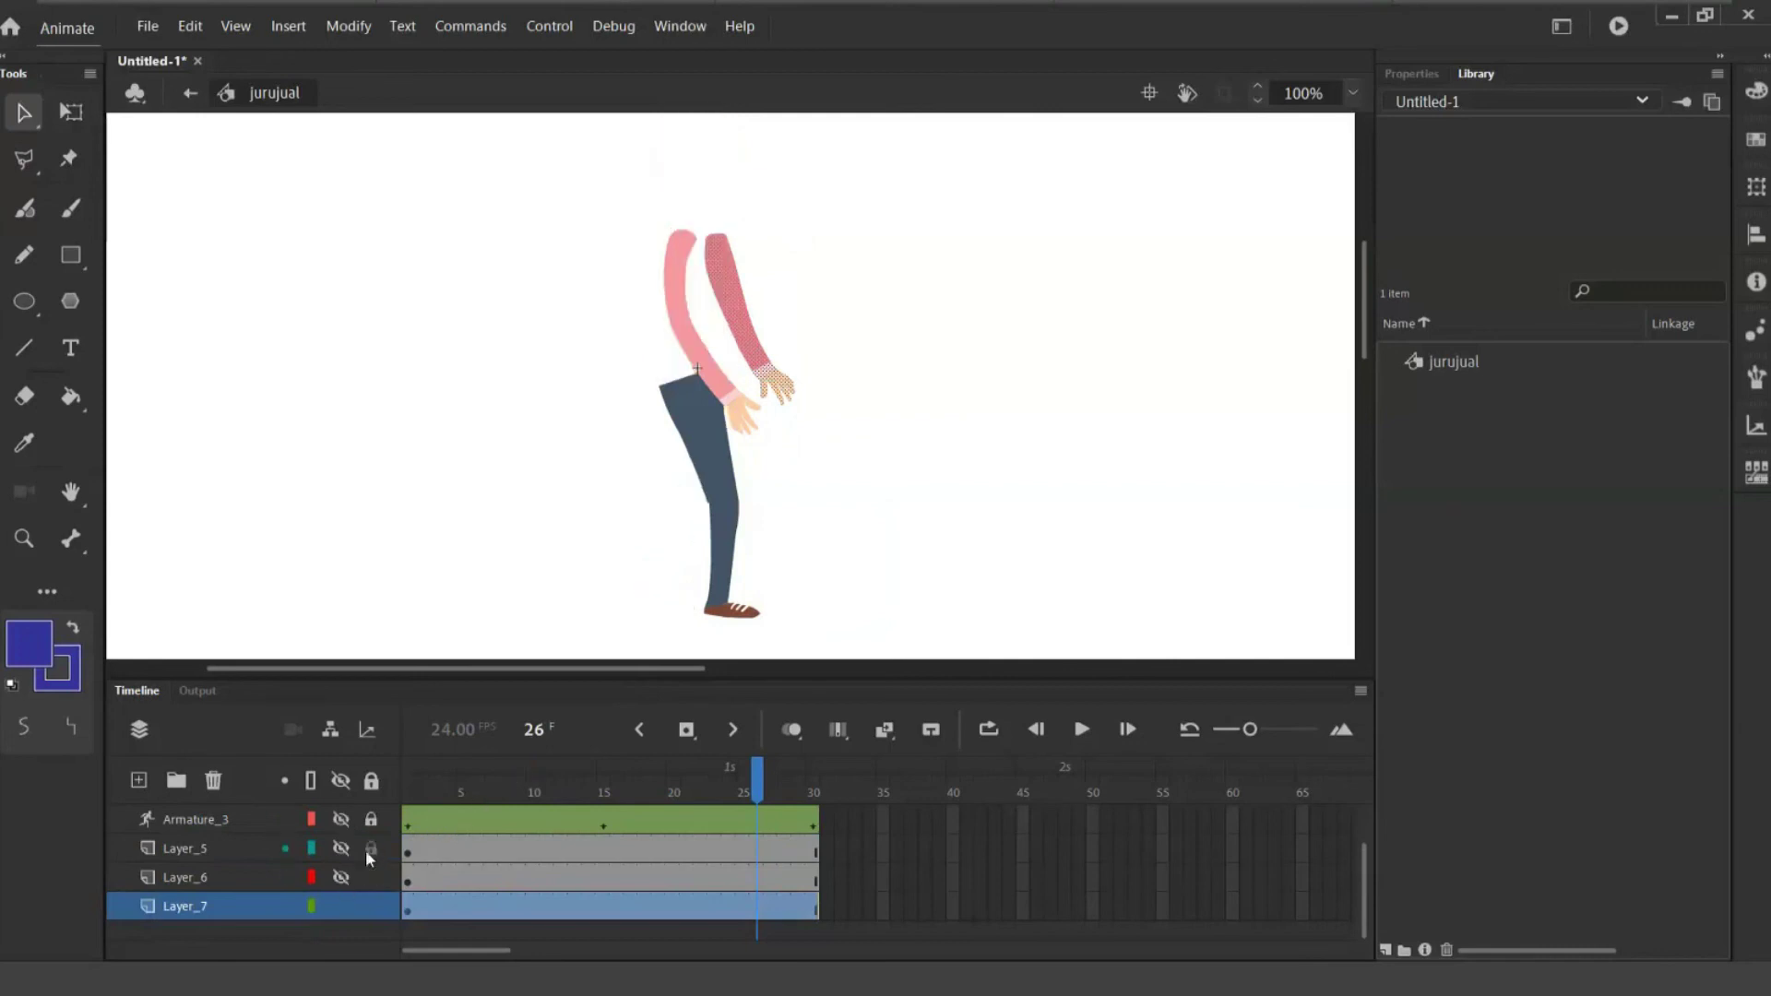
{"action": "scroll", "coordinate": [360, 846], "scroll_direction": "up", "scroll_amount": 1}
{"action": "left_click", "coordinate": [341, 819]}
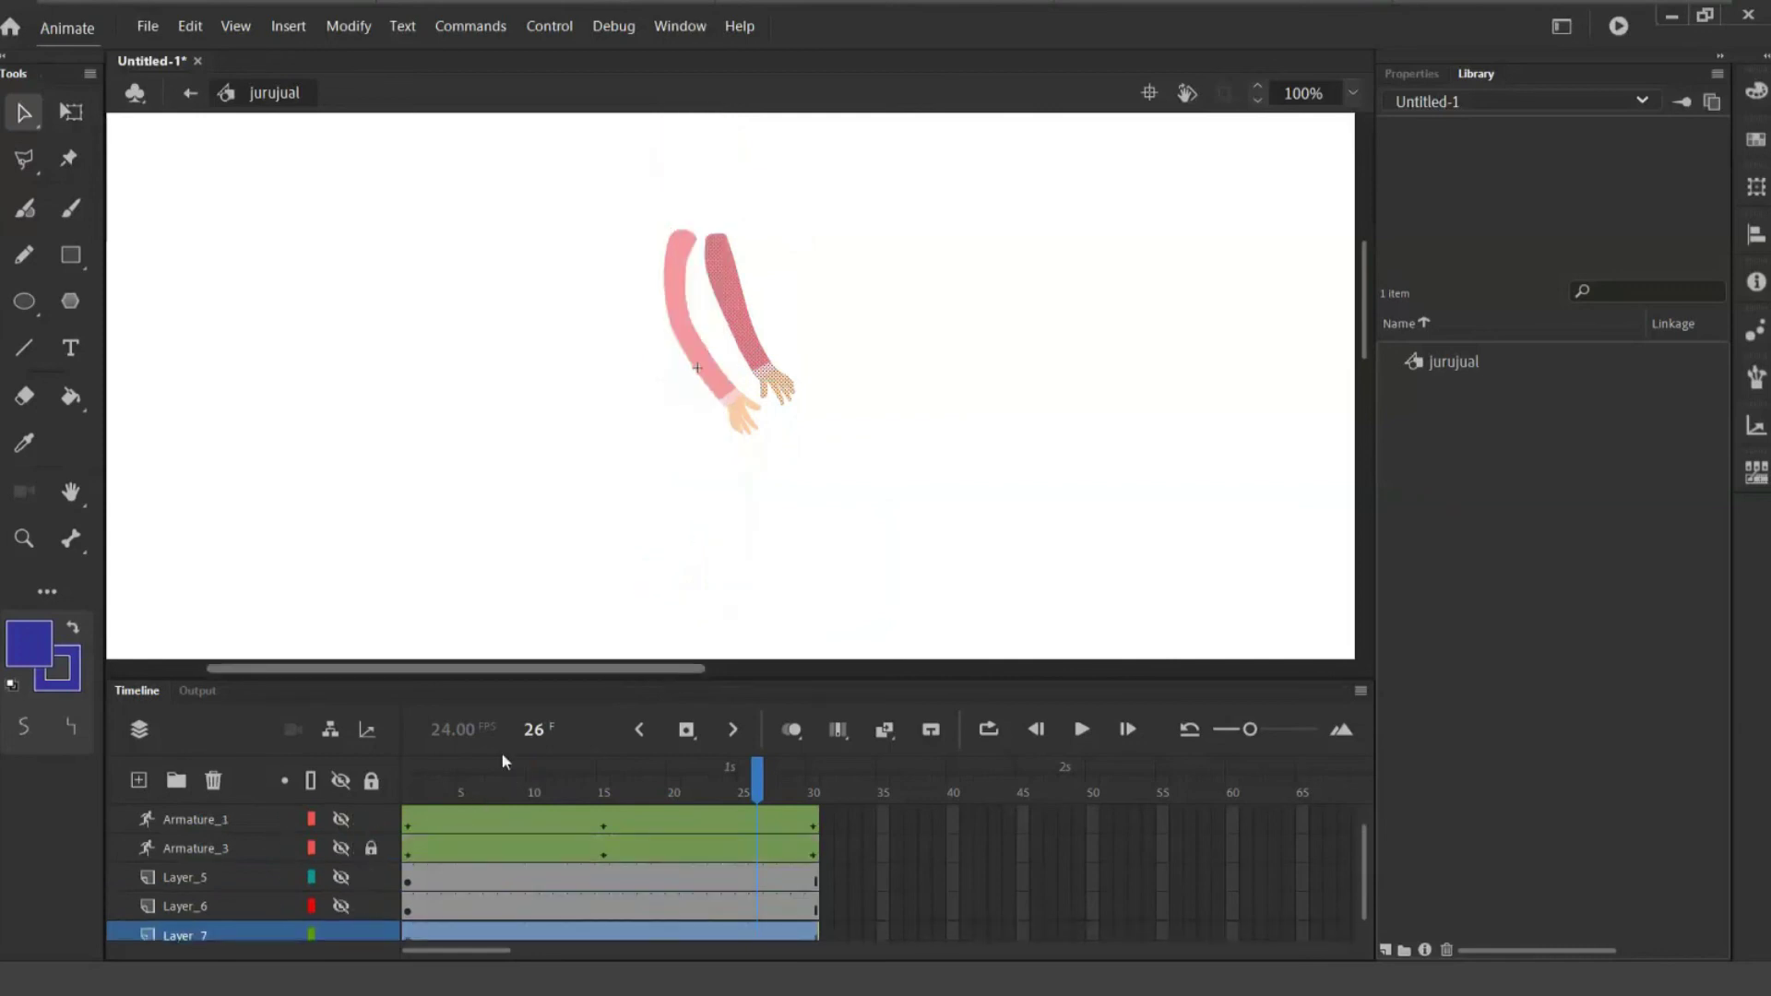
{"action": "scroll", "coordinate": [372, 877], "scroll_direction": "down", "scroll_amount": 1}
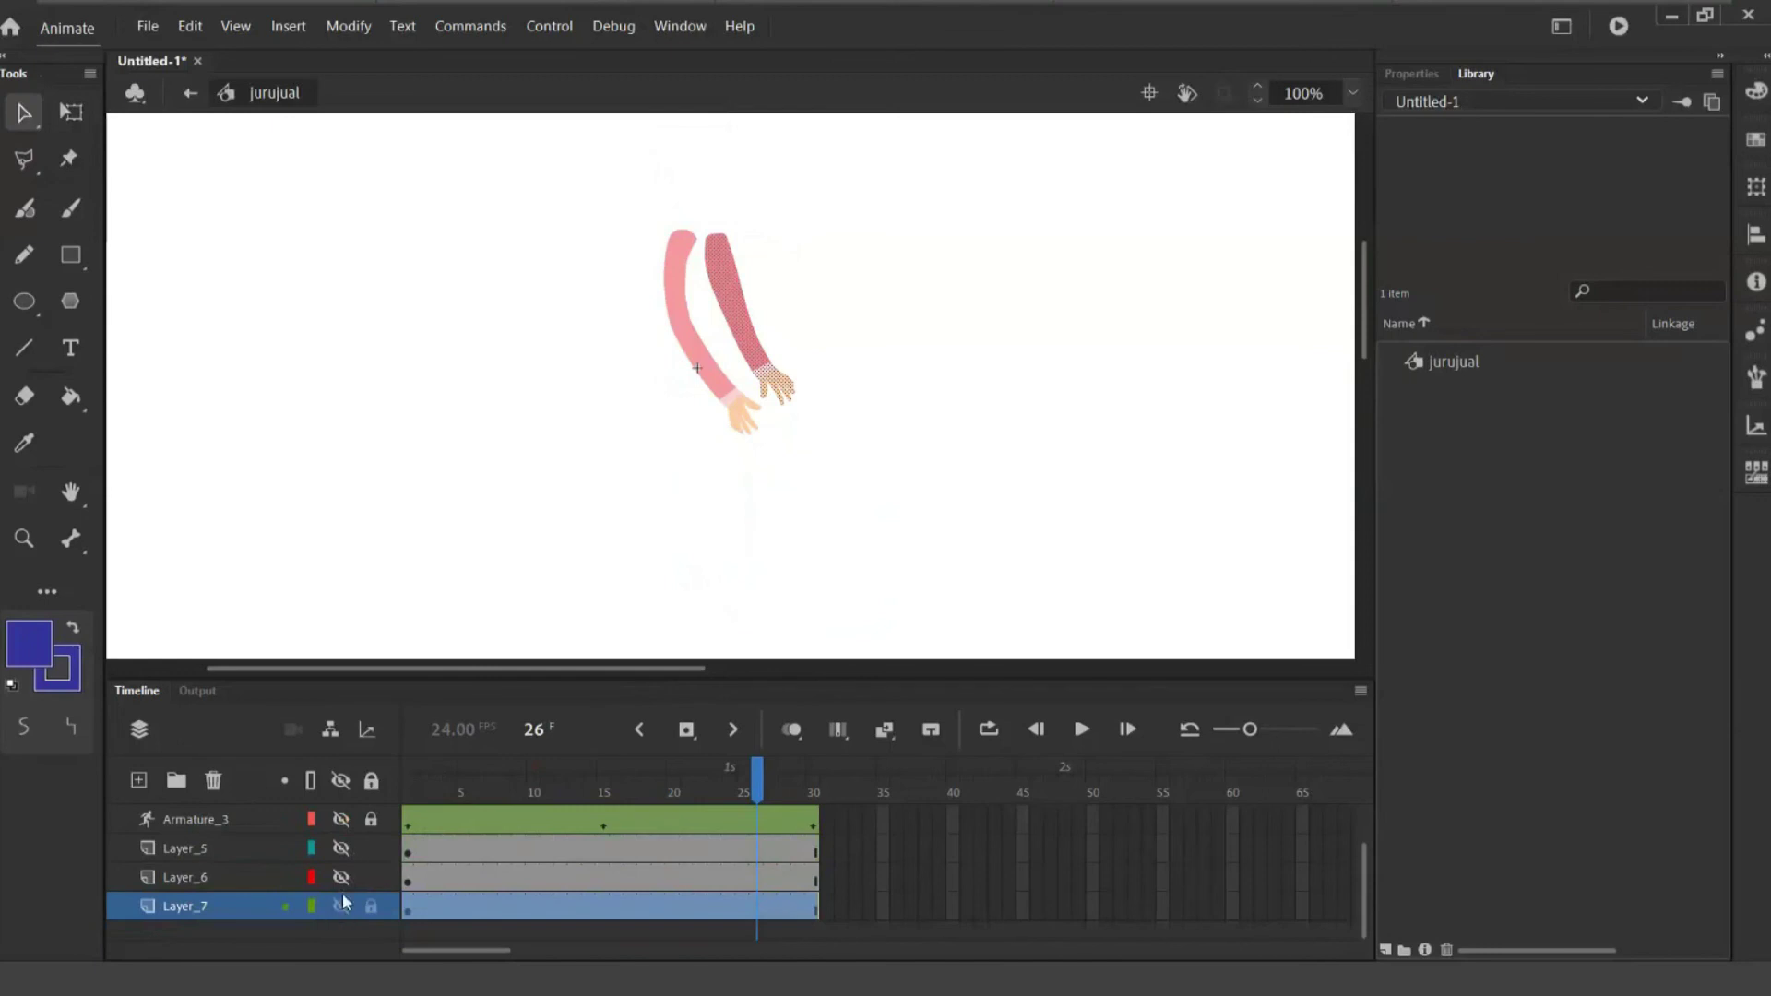
{"action": "scroll", "coordinate": [338, 899], "scroll_direction": "up", "scroll_amount": 2}
{"action": "left_click", "coordinate": [340, 819]}
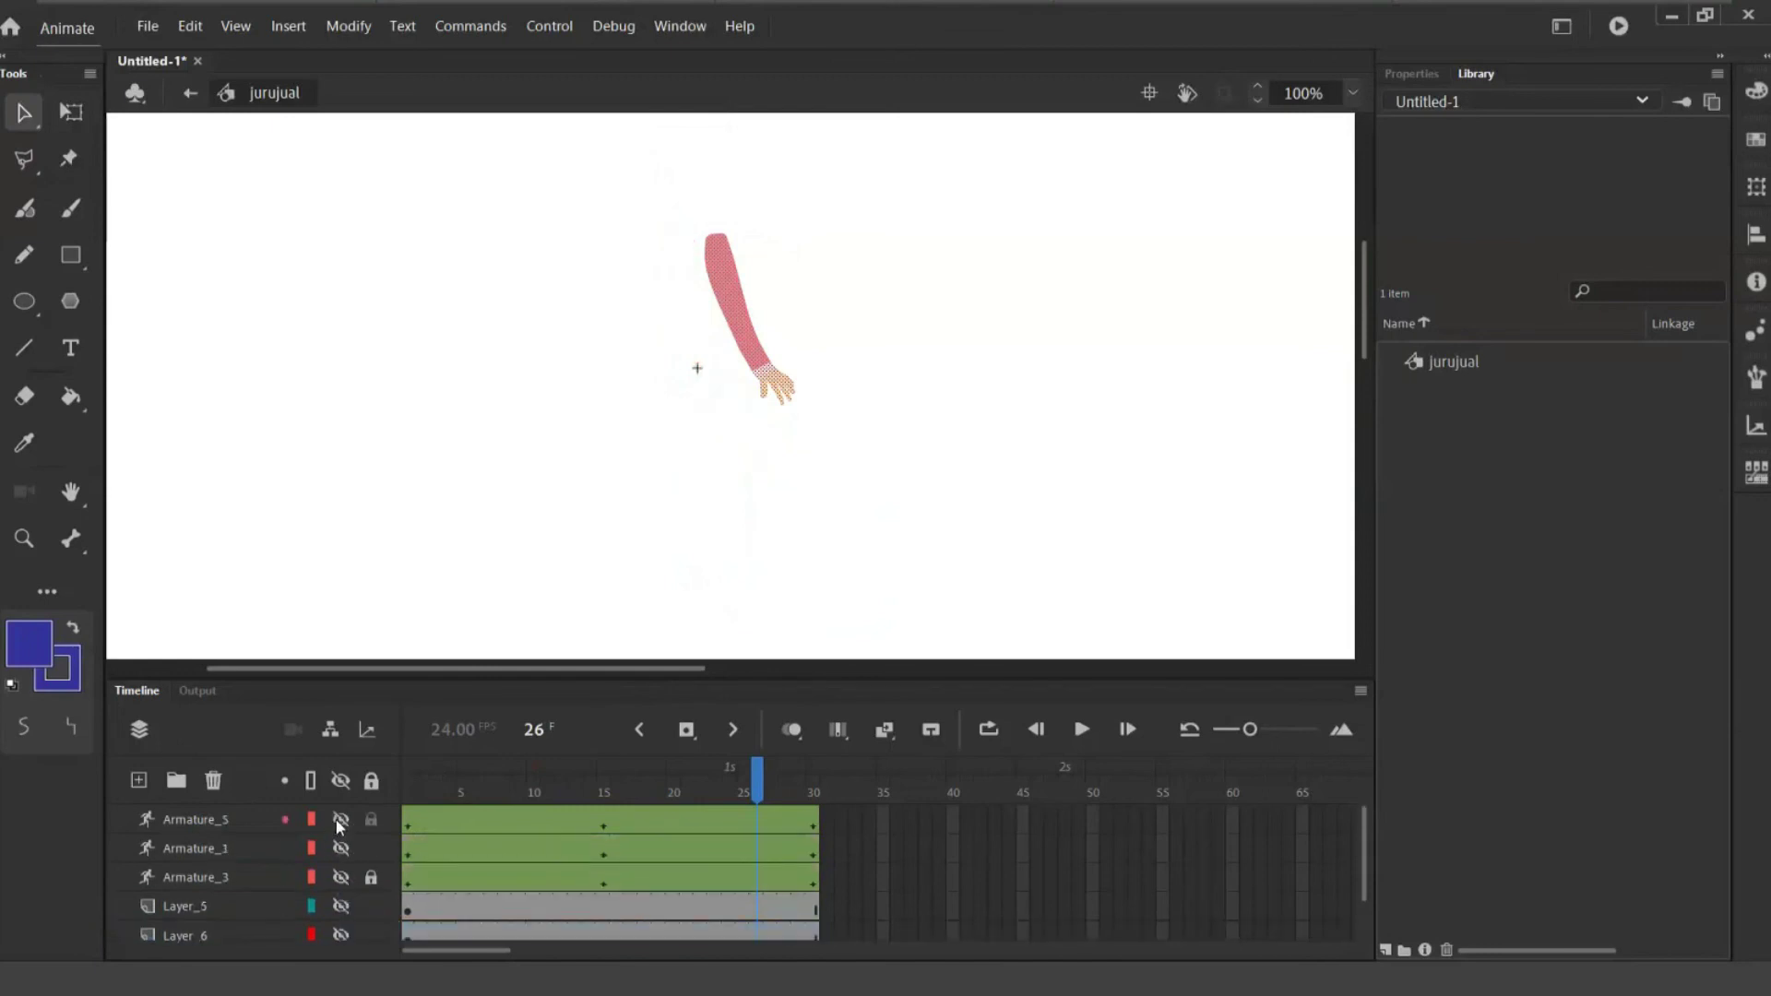
- Add a bone chain to the far arm running from the shoulder through the elbow and wrist to the fingertips
{"action": "key", "text": "ctrl+equal"}
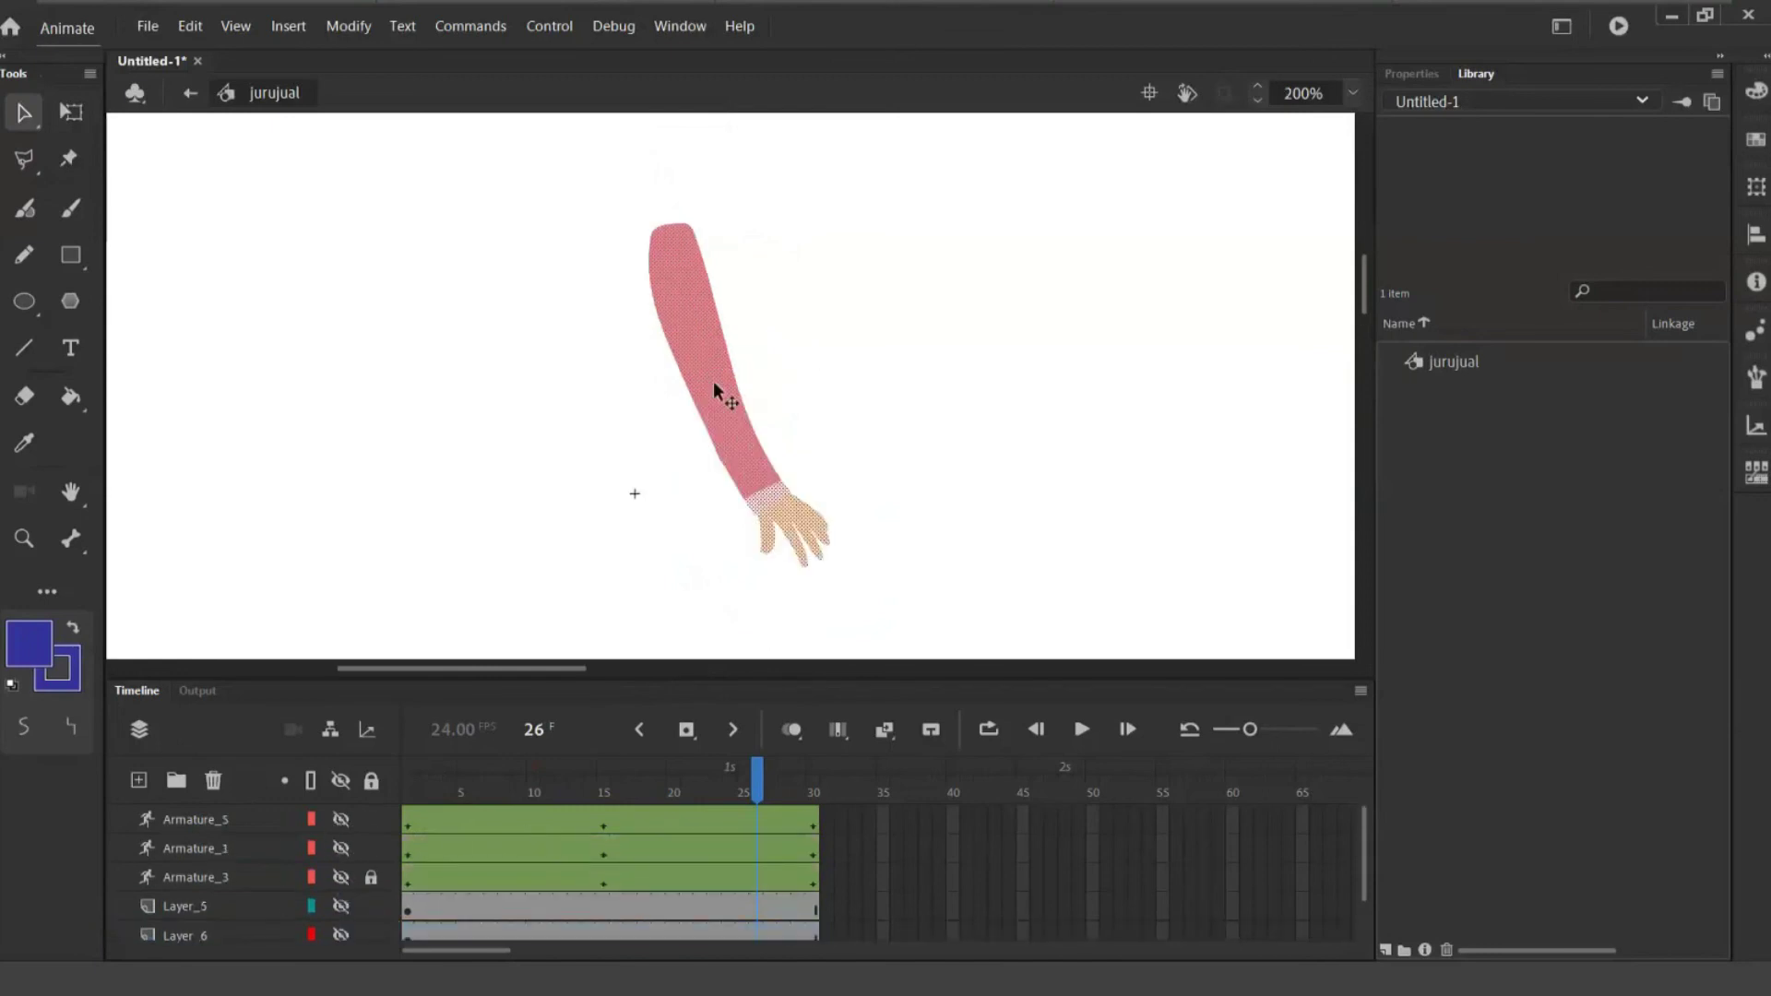
{"action": "left_click", "coordinate": [71, 538]}
{"action": "left_click_drag", "start_coordinate": [665, 225], "coordinate": [801, 560]}
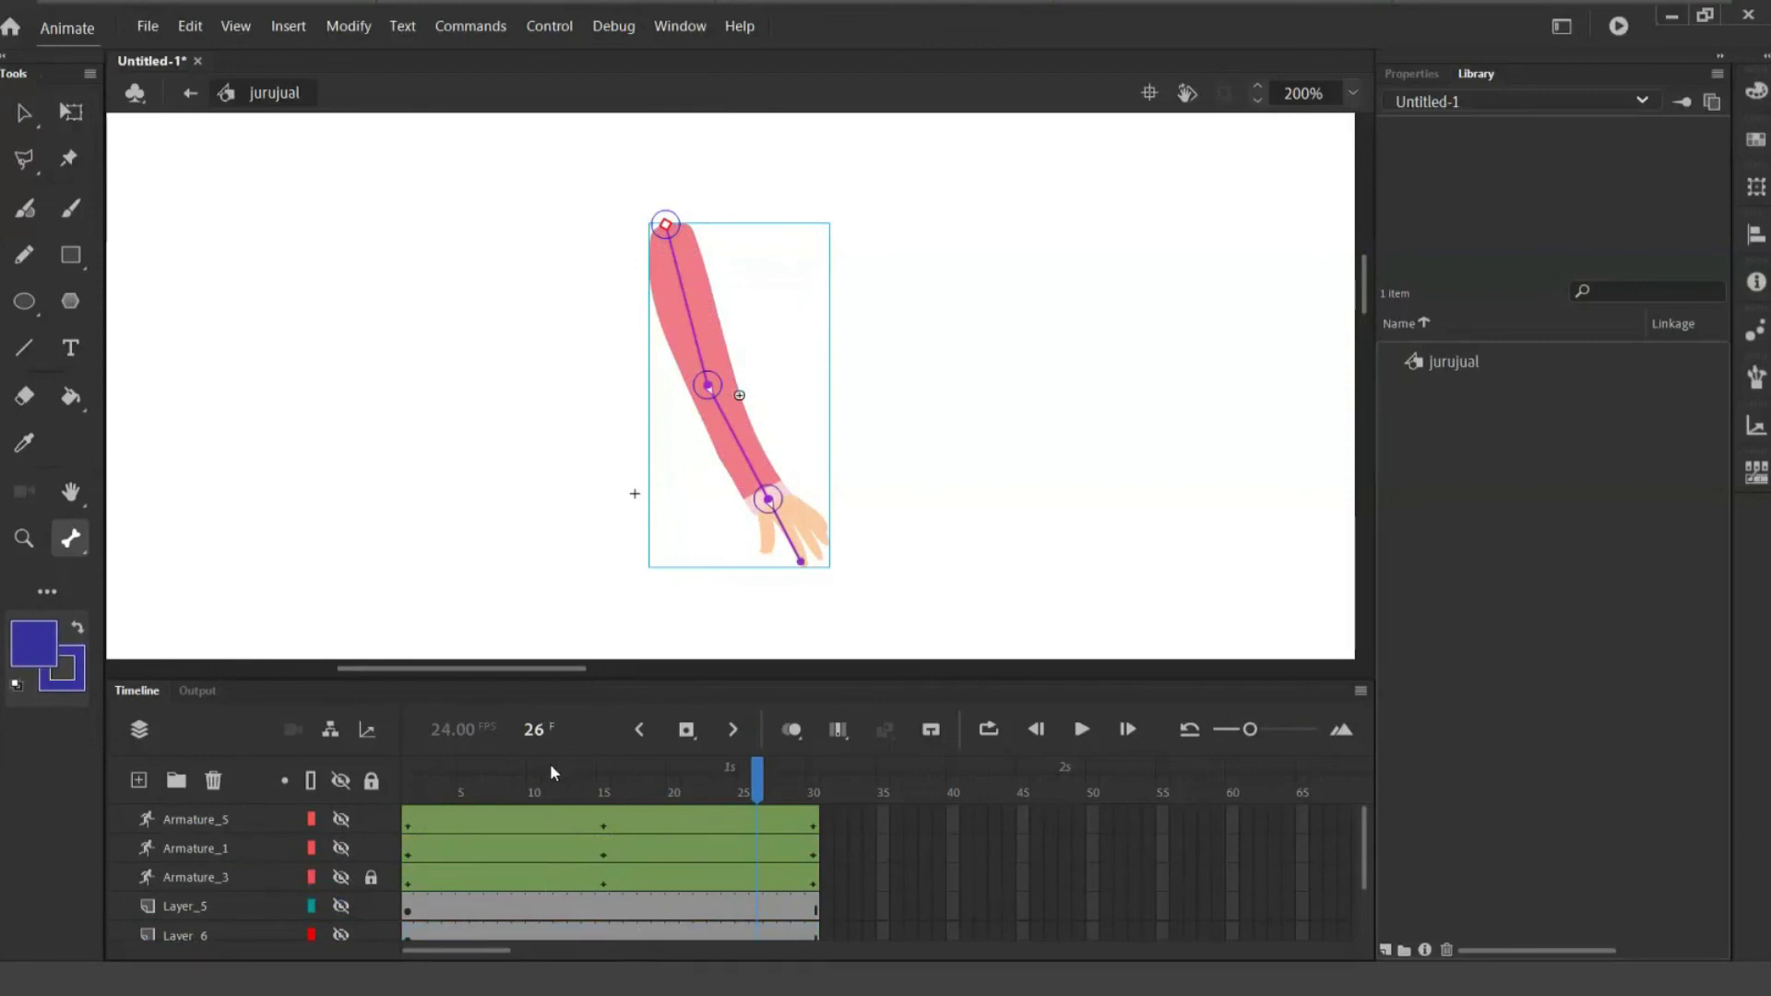
- Move the Armature_7 pose span to start at frame 1 and extend it to frame 30
{"action": "scroll", "coordinate": [550, 762], "scroll_direction": "down", "scroll_amount": 3}
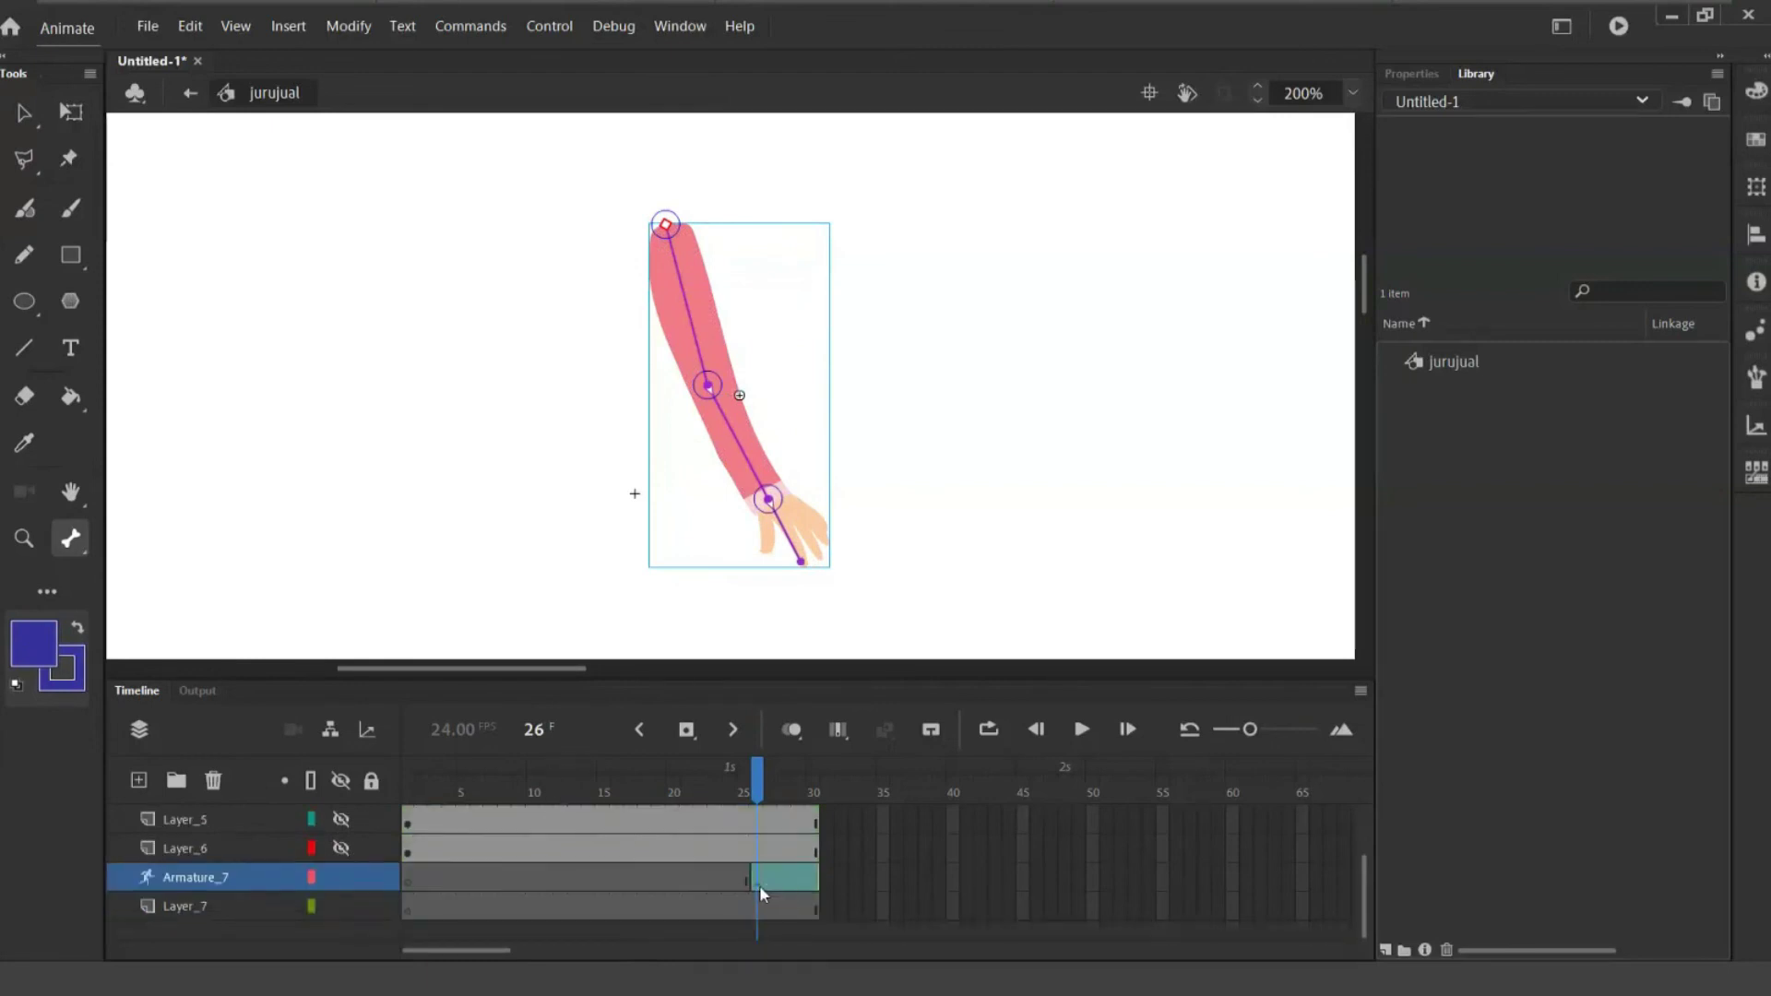
{"action": "left_click_drag", "start_coordinate": [760, 883], "coordinate": [466, 876]}
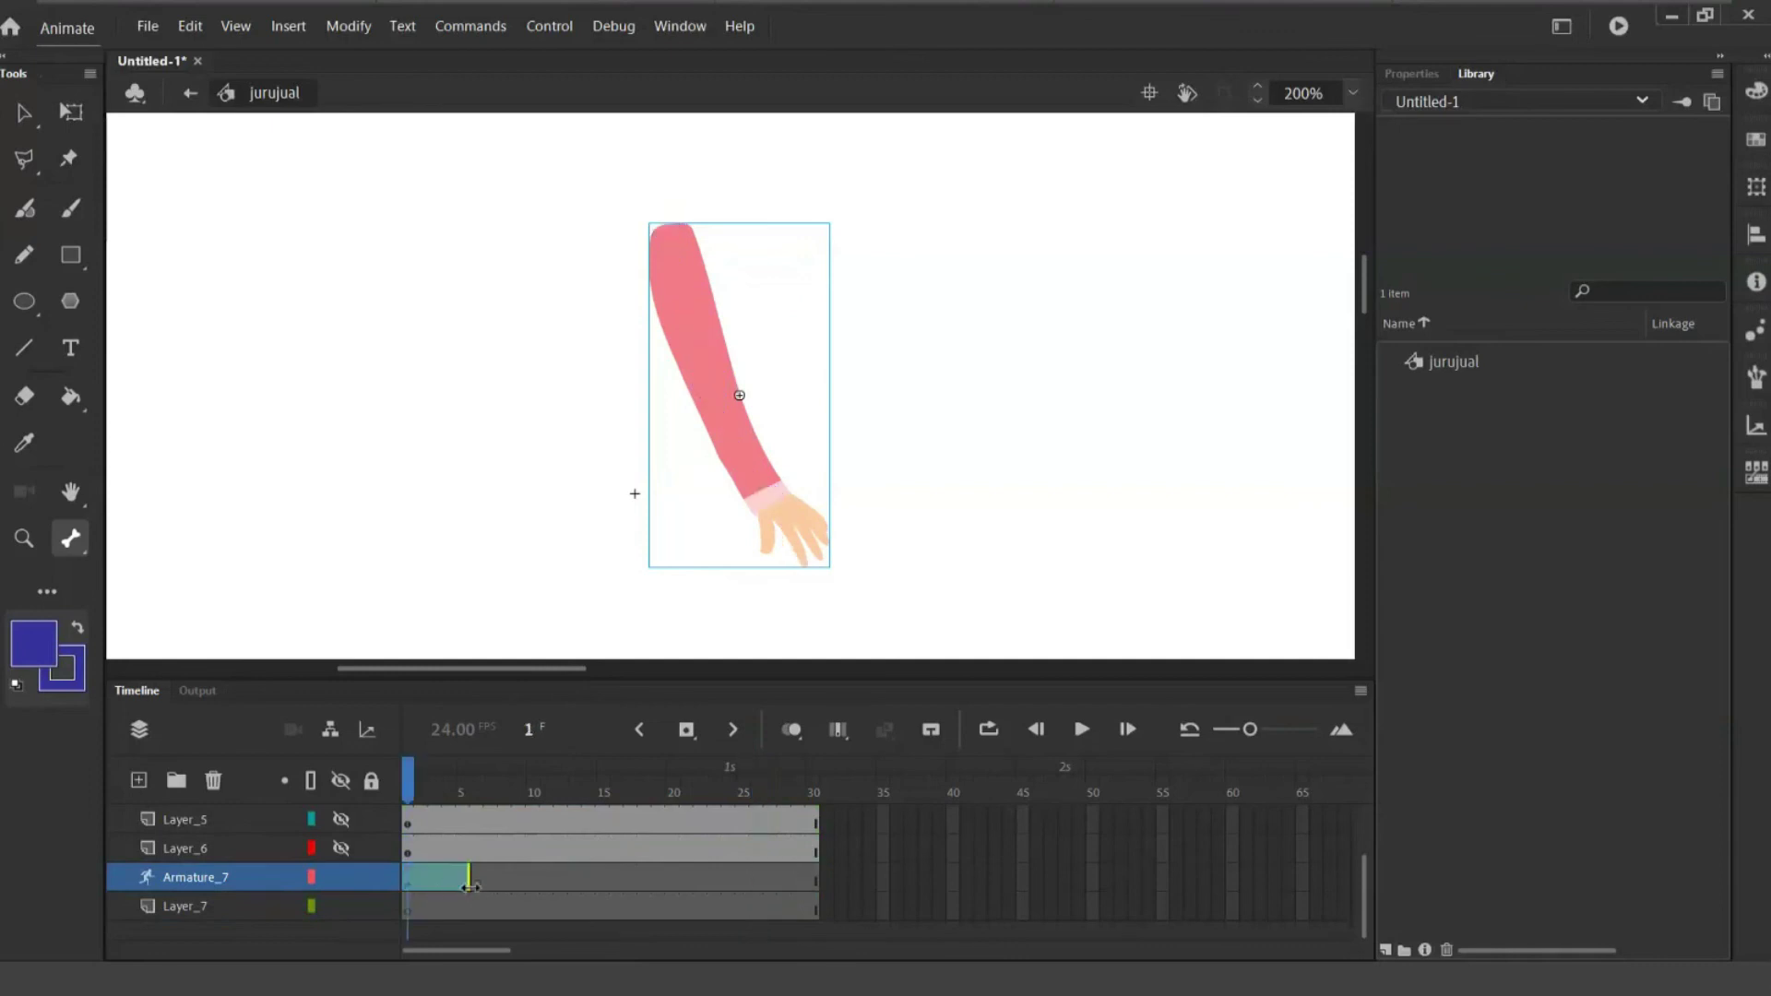
{"action": "left_click", "coordinate": [820, 885]}
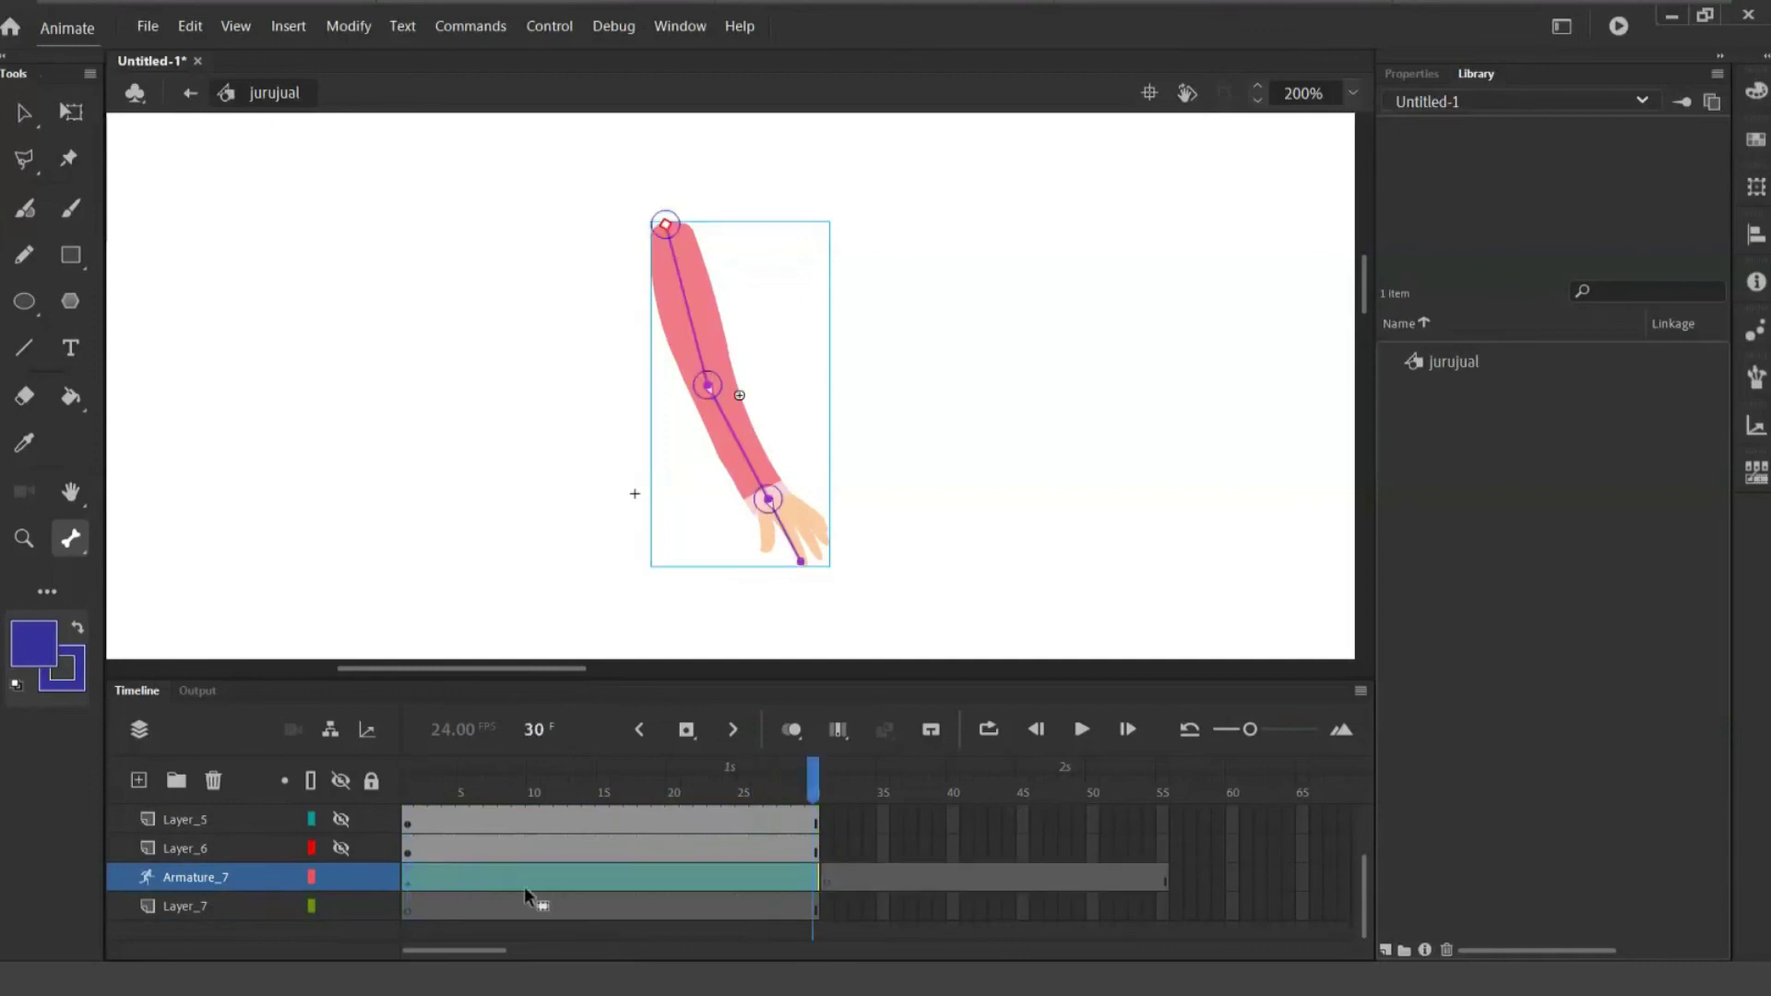
{"action": "left_click", "coordinate": [411, 885]}
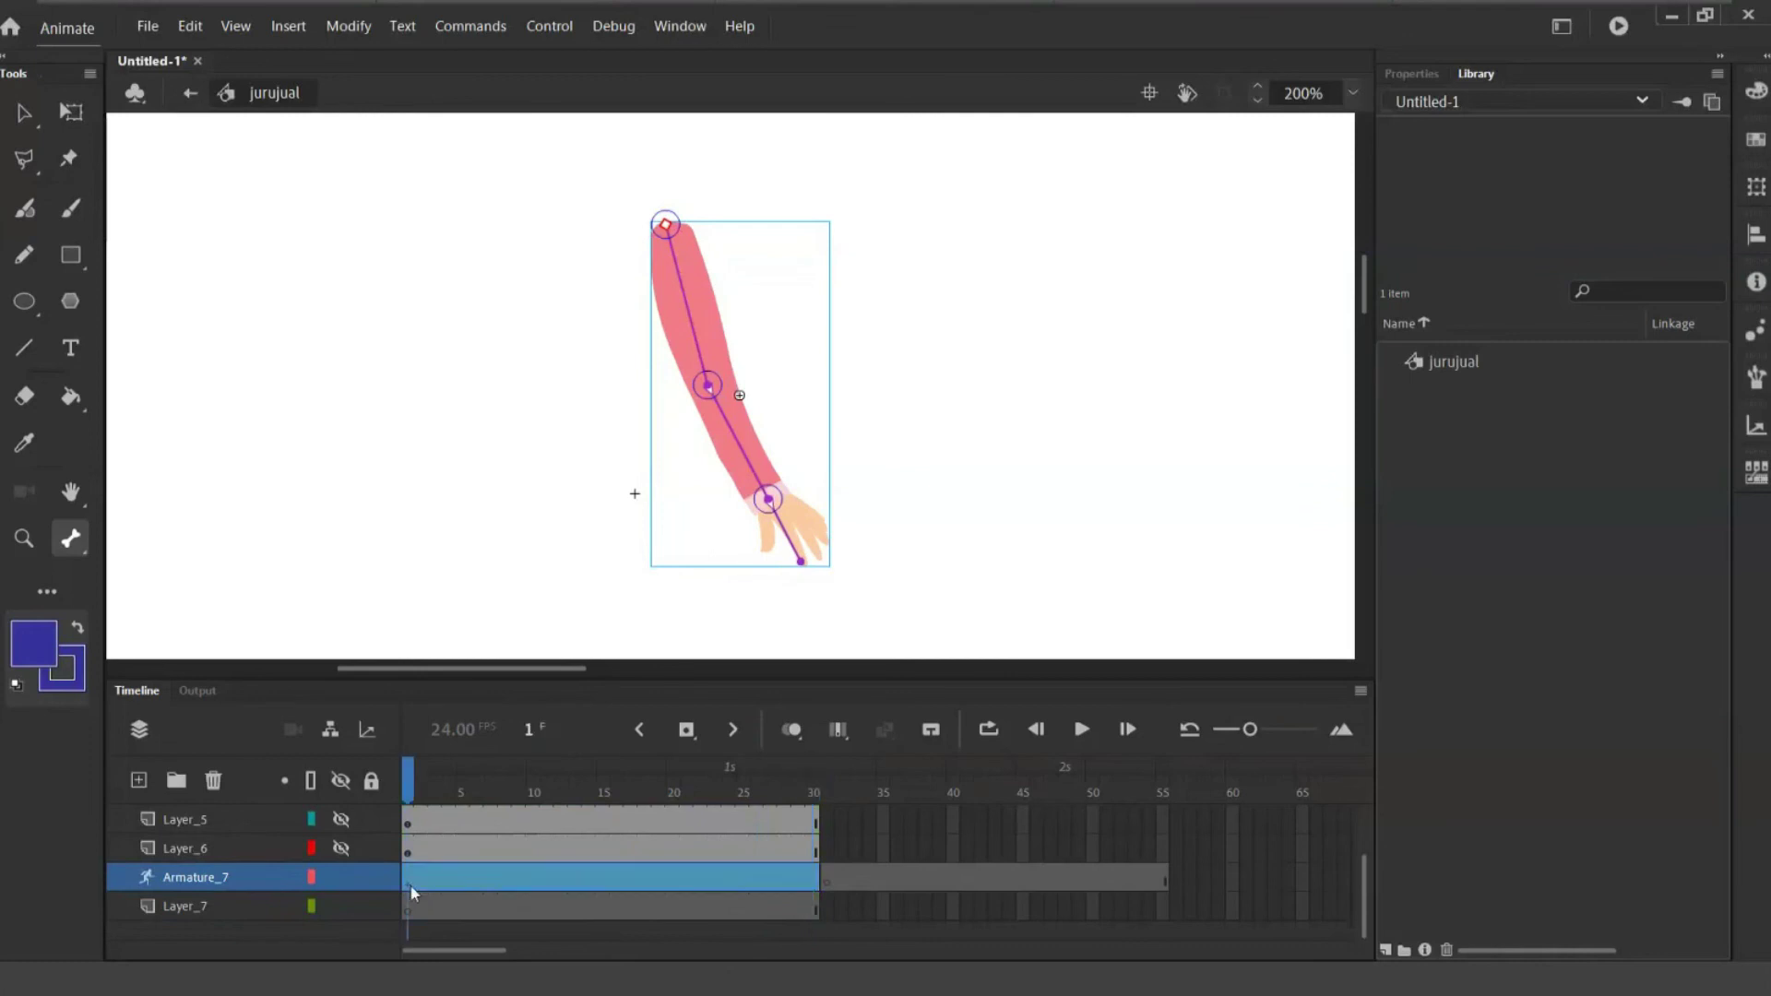
- Make all the hidden body, leg and arm layers visible again
{"action": "scroll", "coordinate": [333, 849], "scroll_direction": "up", "scroll_amount": 1}
{"action": "left_click", "coordinate": [340, 848]}
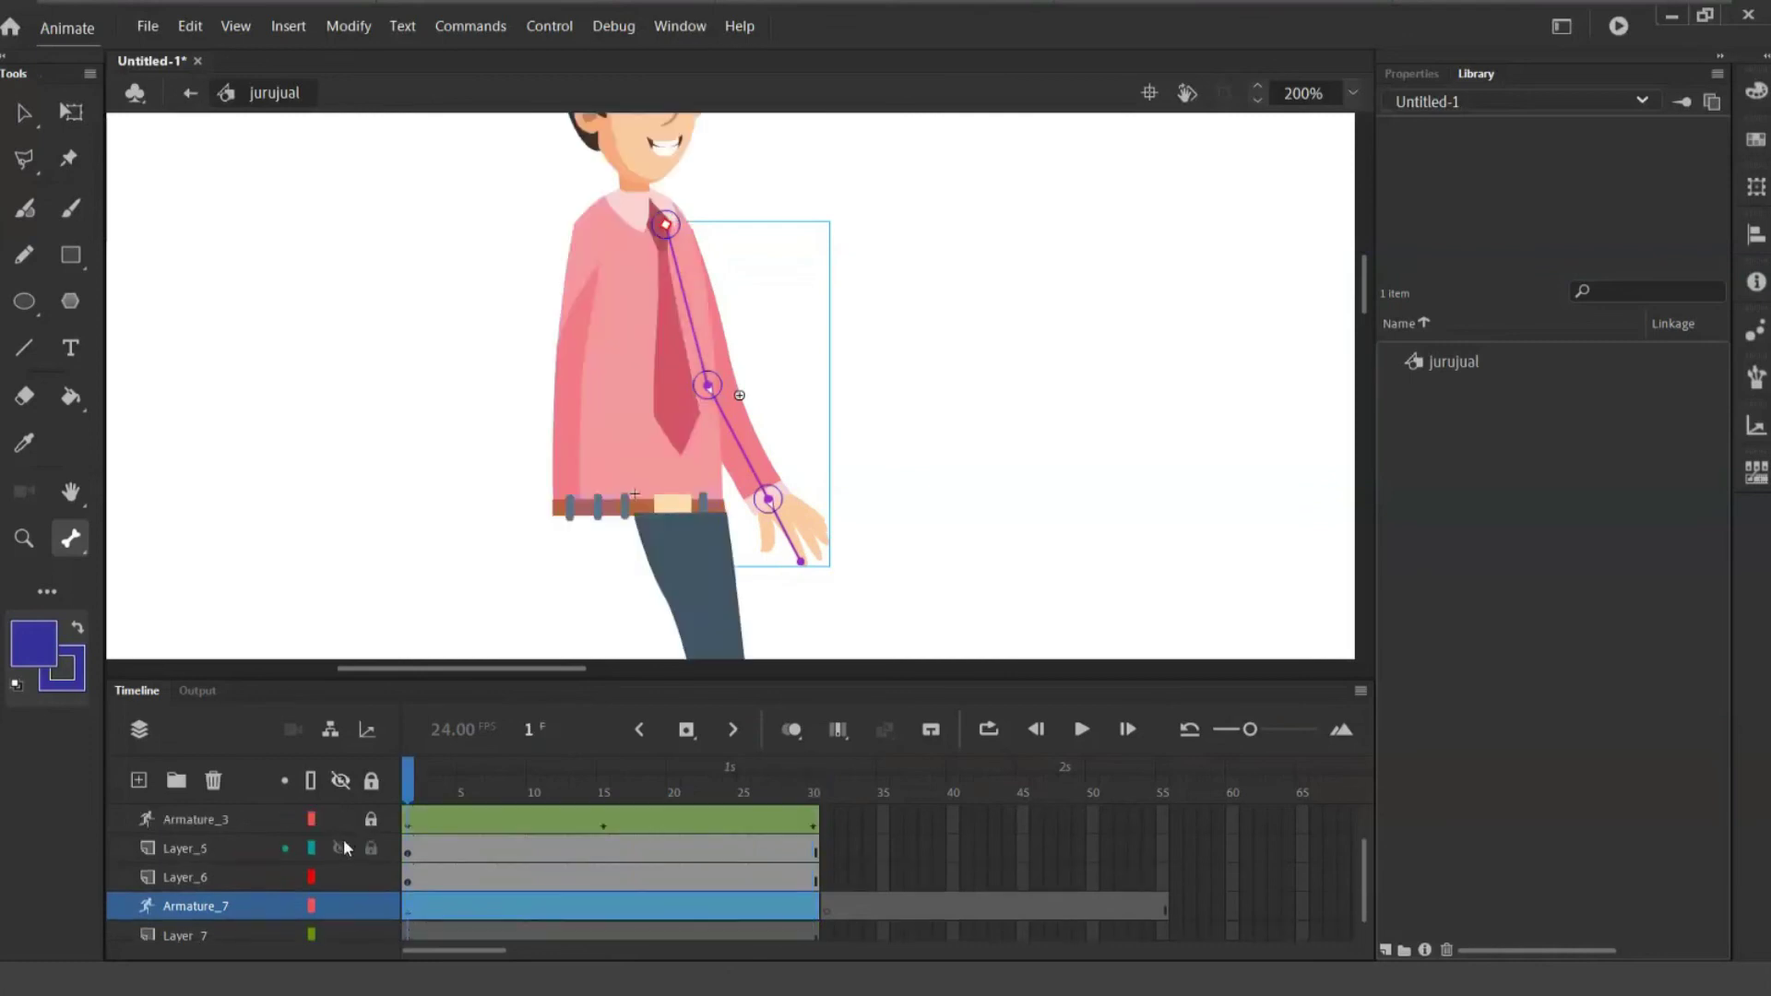
{"action": "scroll", "coordinate": [343, 838], "scroll_direction": "up", "scroll_amount": 2}
{"action": "left_click", "coordinate": [341, 836]}
{"action": "left_click", "coordinate": [341, 819]}
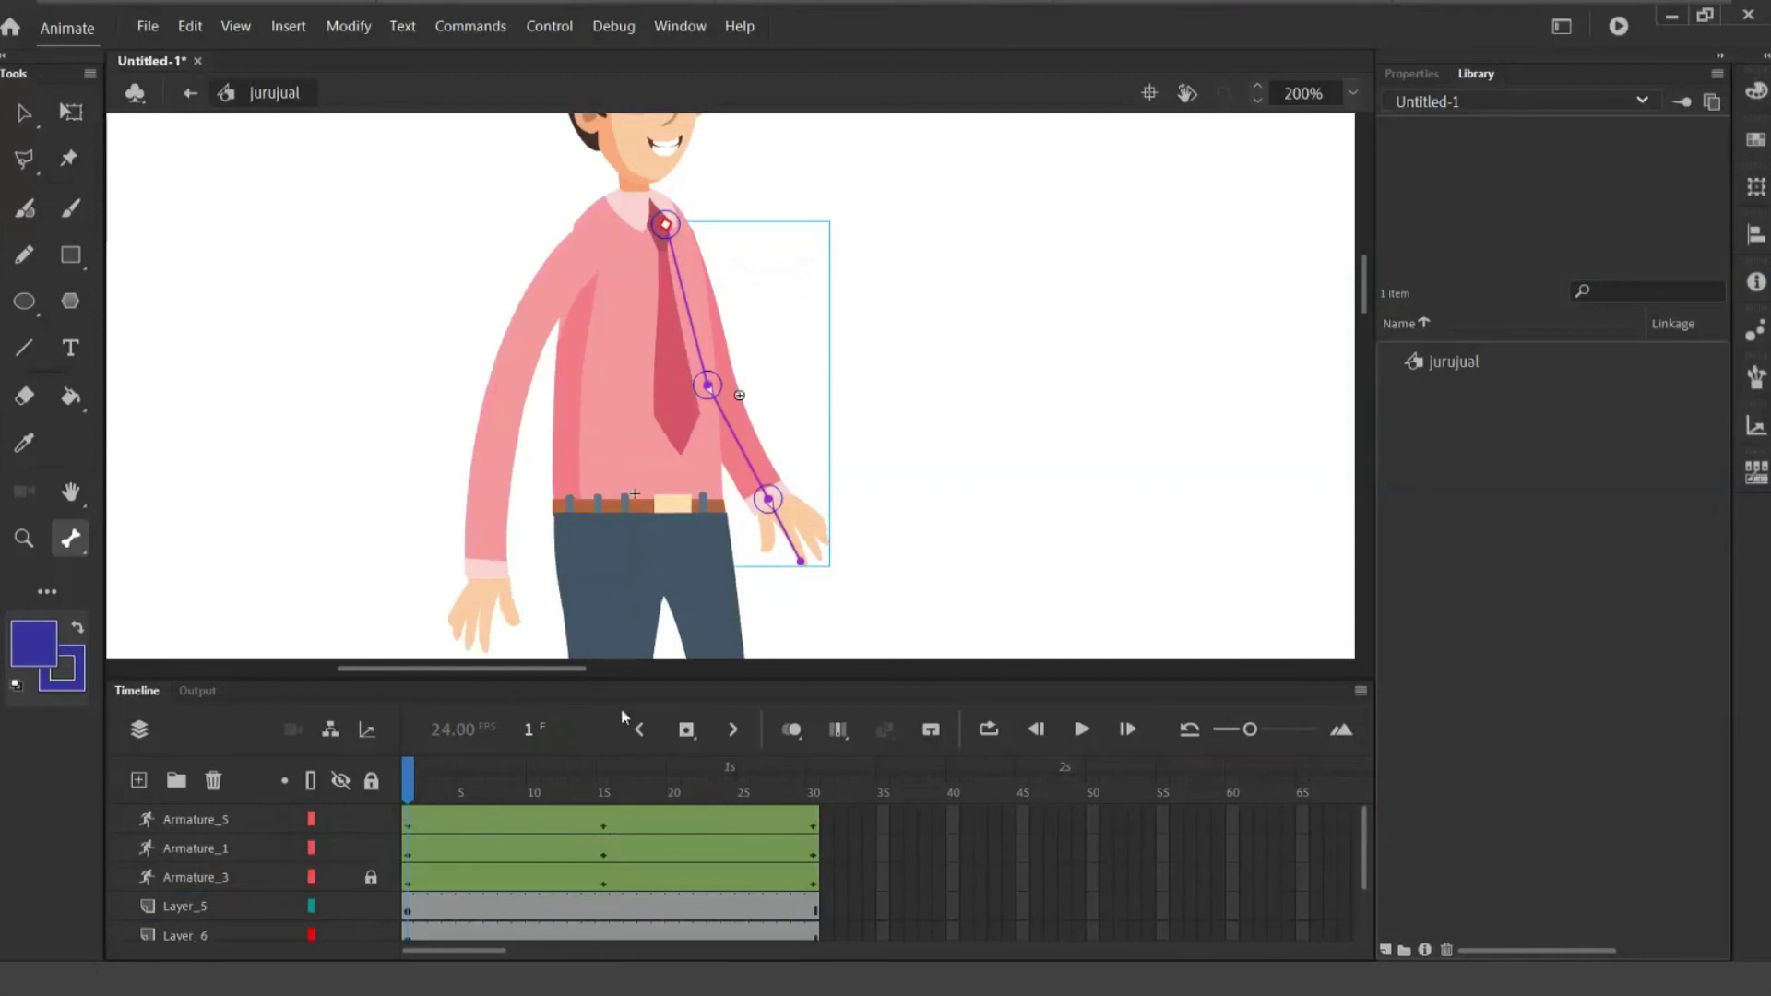
- Delete the empty Layer_7 below Armature_7
{"action": "scroll", "coordinate": [436, 915], "scroll_direction": "down", "scroll_amount": 2}
{"action": "left_click", "coordinate": [435, 915]}
{"action": "scroll", "coordinate": [268, 918], "scroll_direction": "down", "scroll_amount": 1}
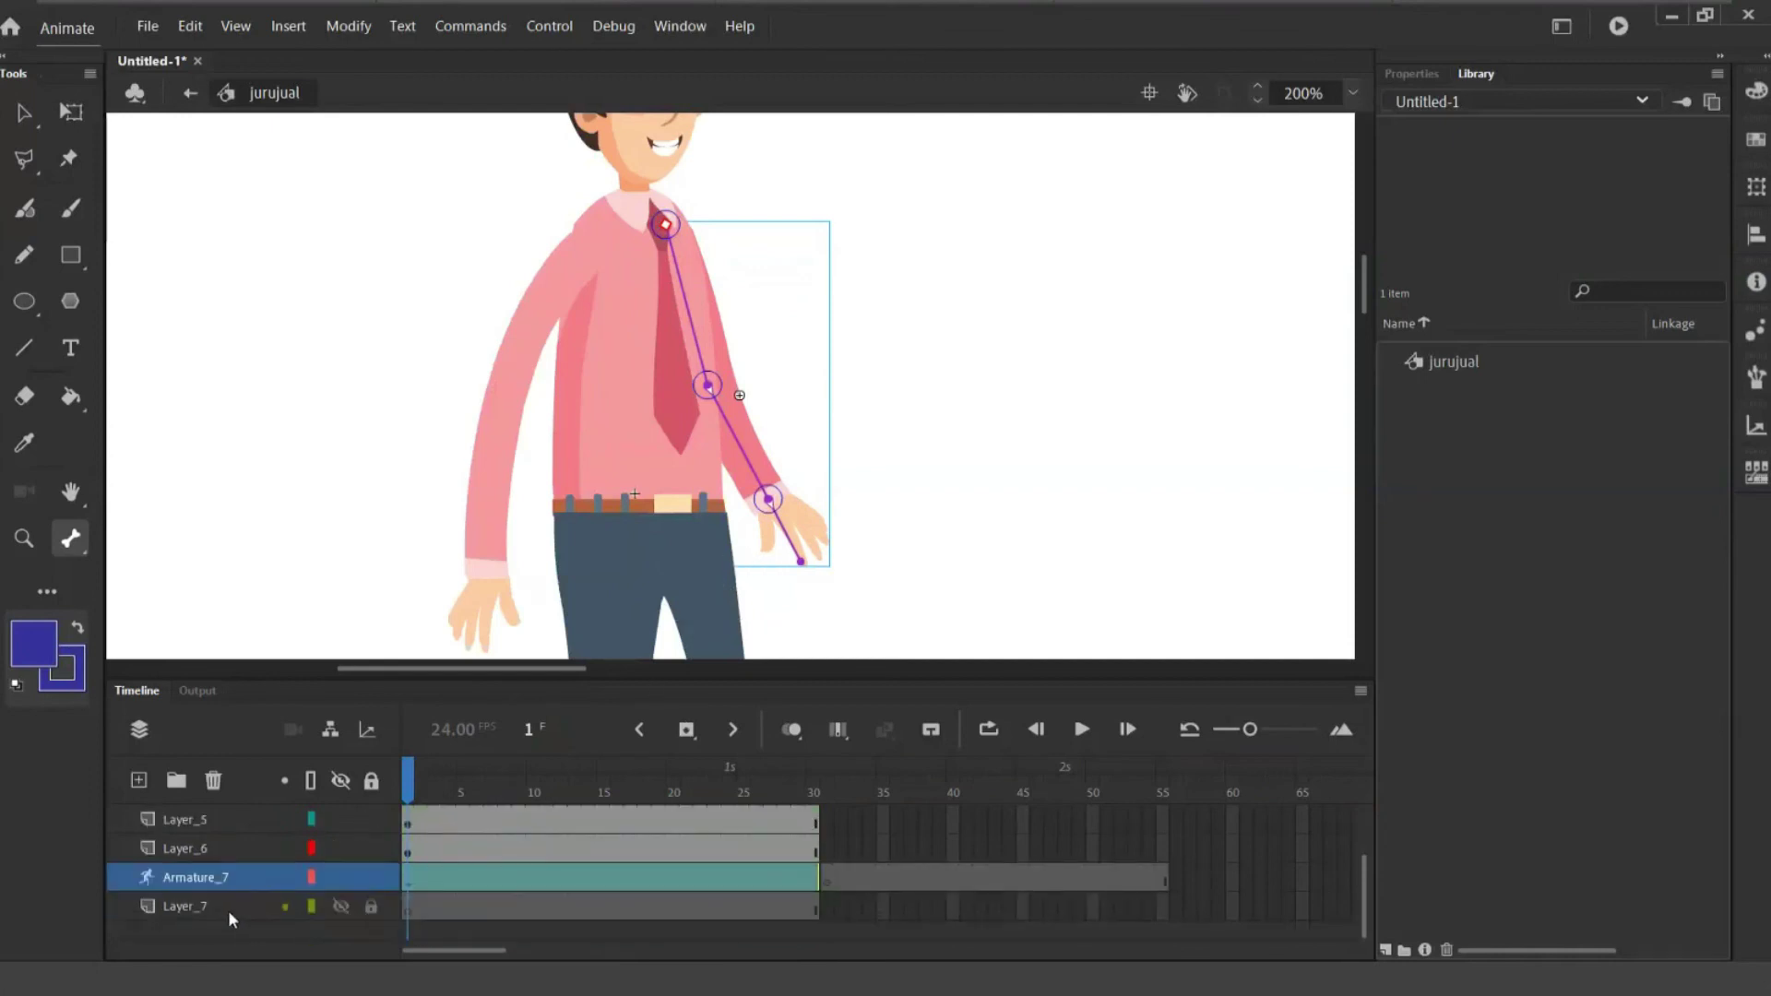
{"action": "left_click", "coordinate": [232, 908]}
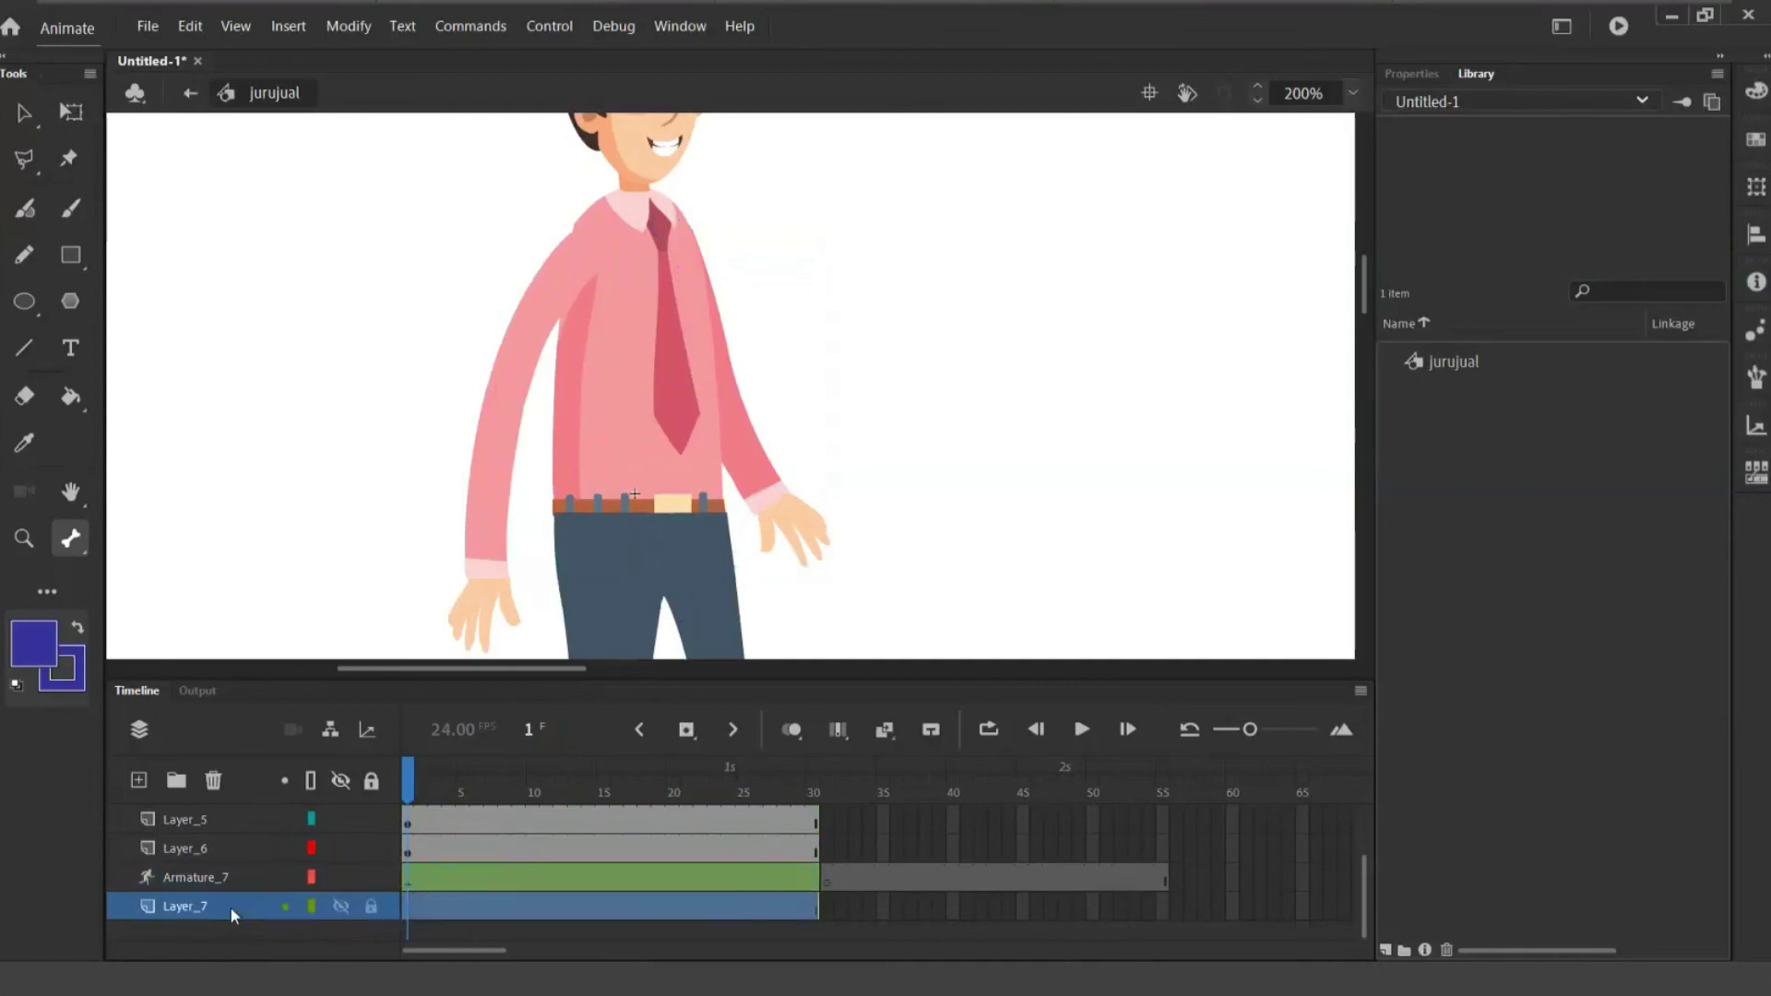
{"action": "scroll", "coordinate": [369, 886], "scroll_direction": "up", "scroll_amount": 1}
{"action": "left_click", "coordinate": [428, 900]}
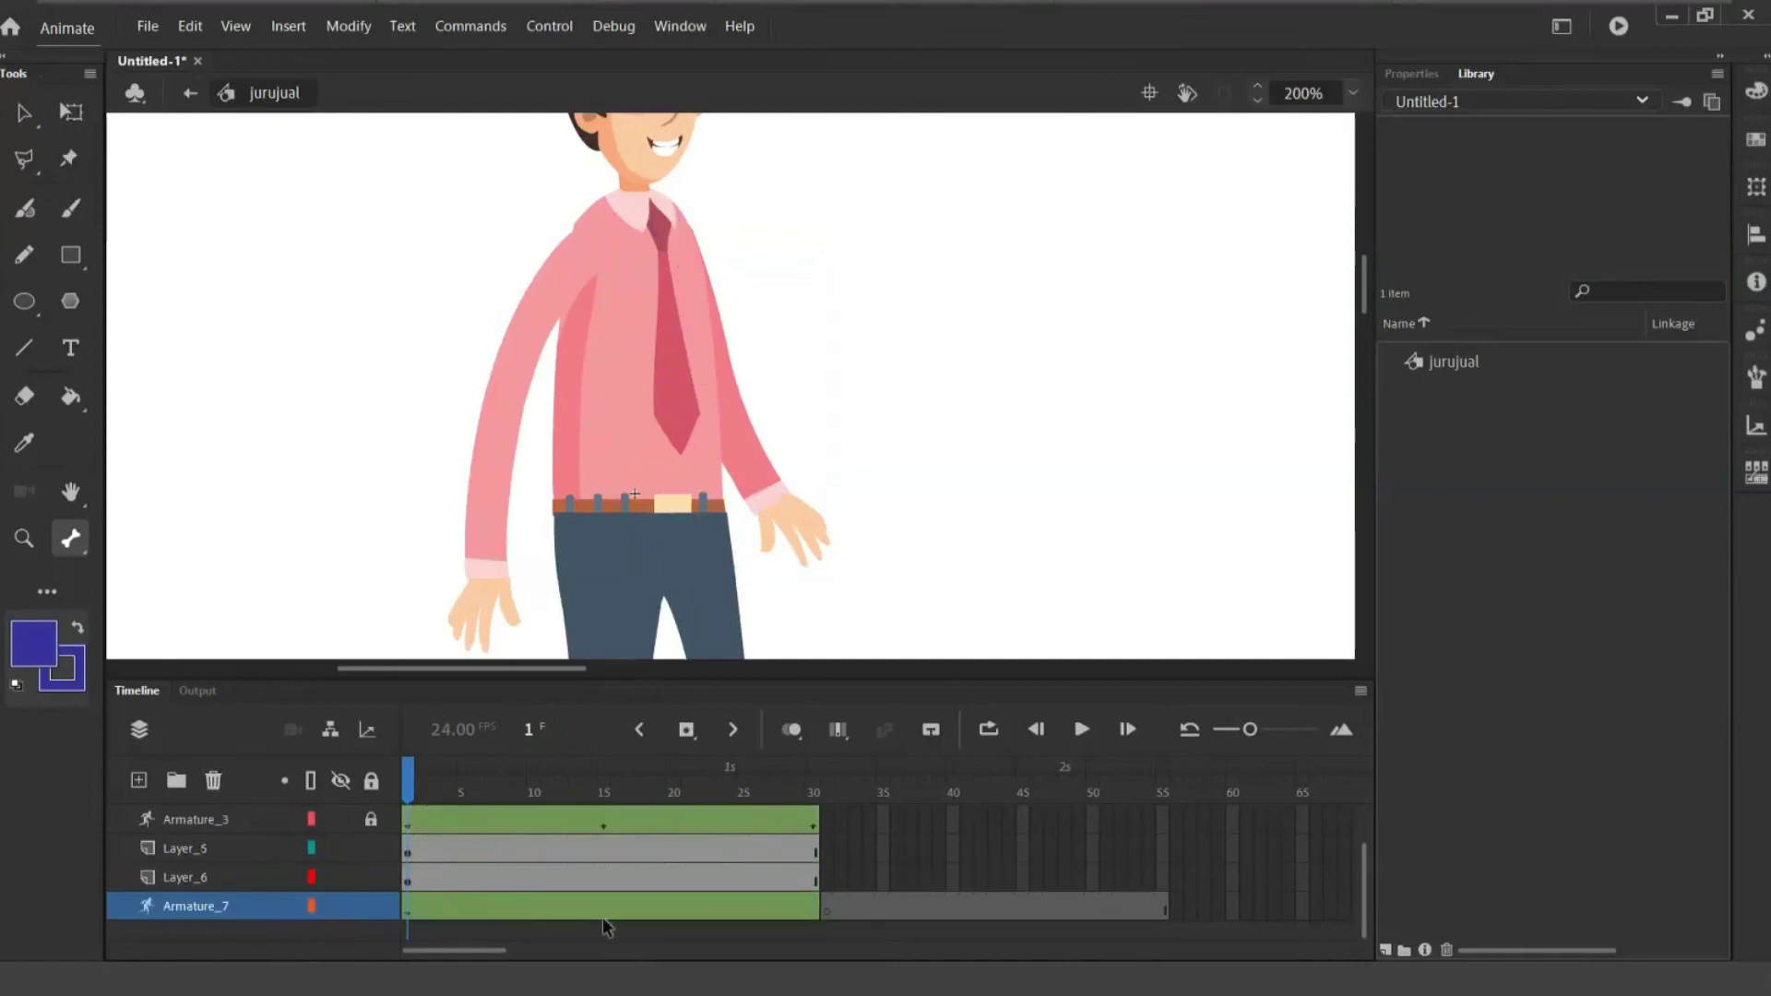
- Add a pose for Armature_7 at frame 30 and lock every layer except Armature_7
{"action": "left_click", "coordinate": [815, 909]}
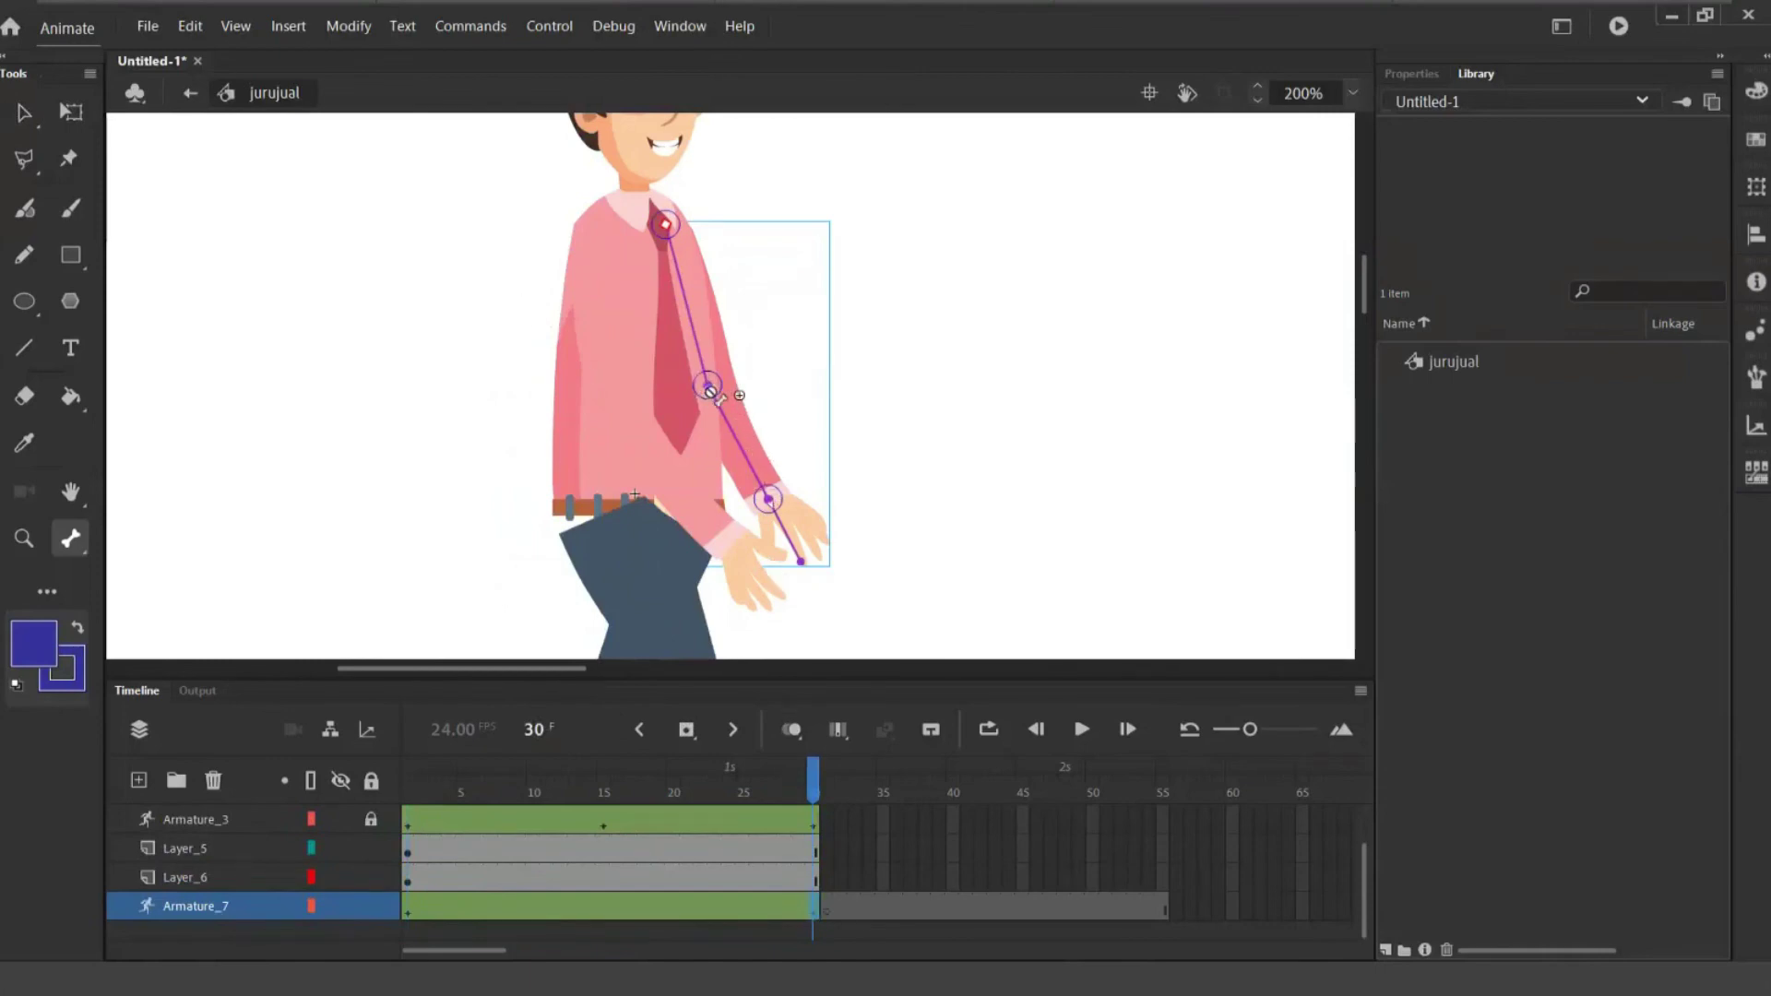
{"action": "left_click", "coordinate": [24, 113]}
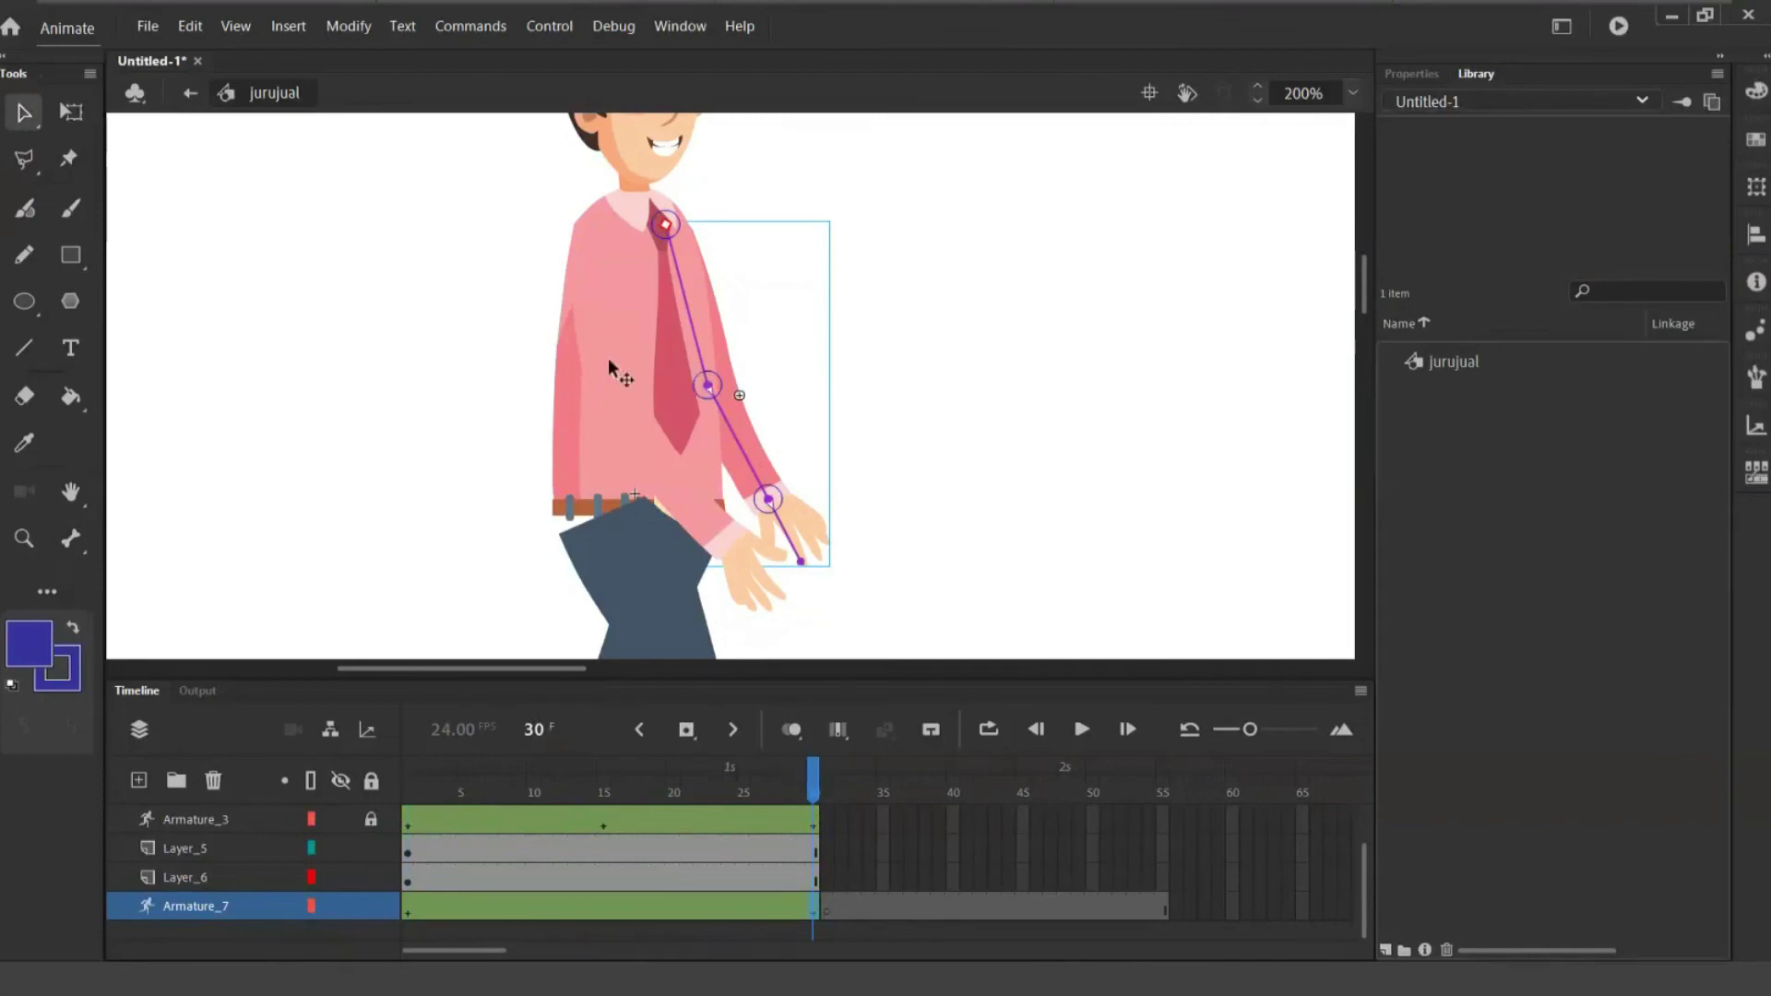
{"action": "left_click", "coordinate": [647, 402]}
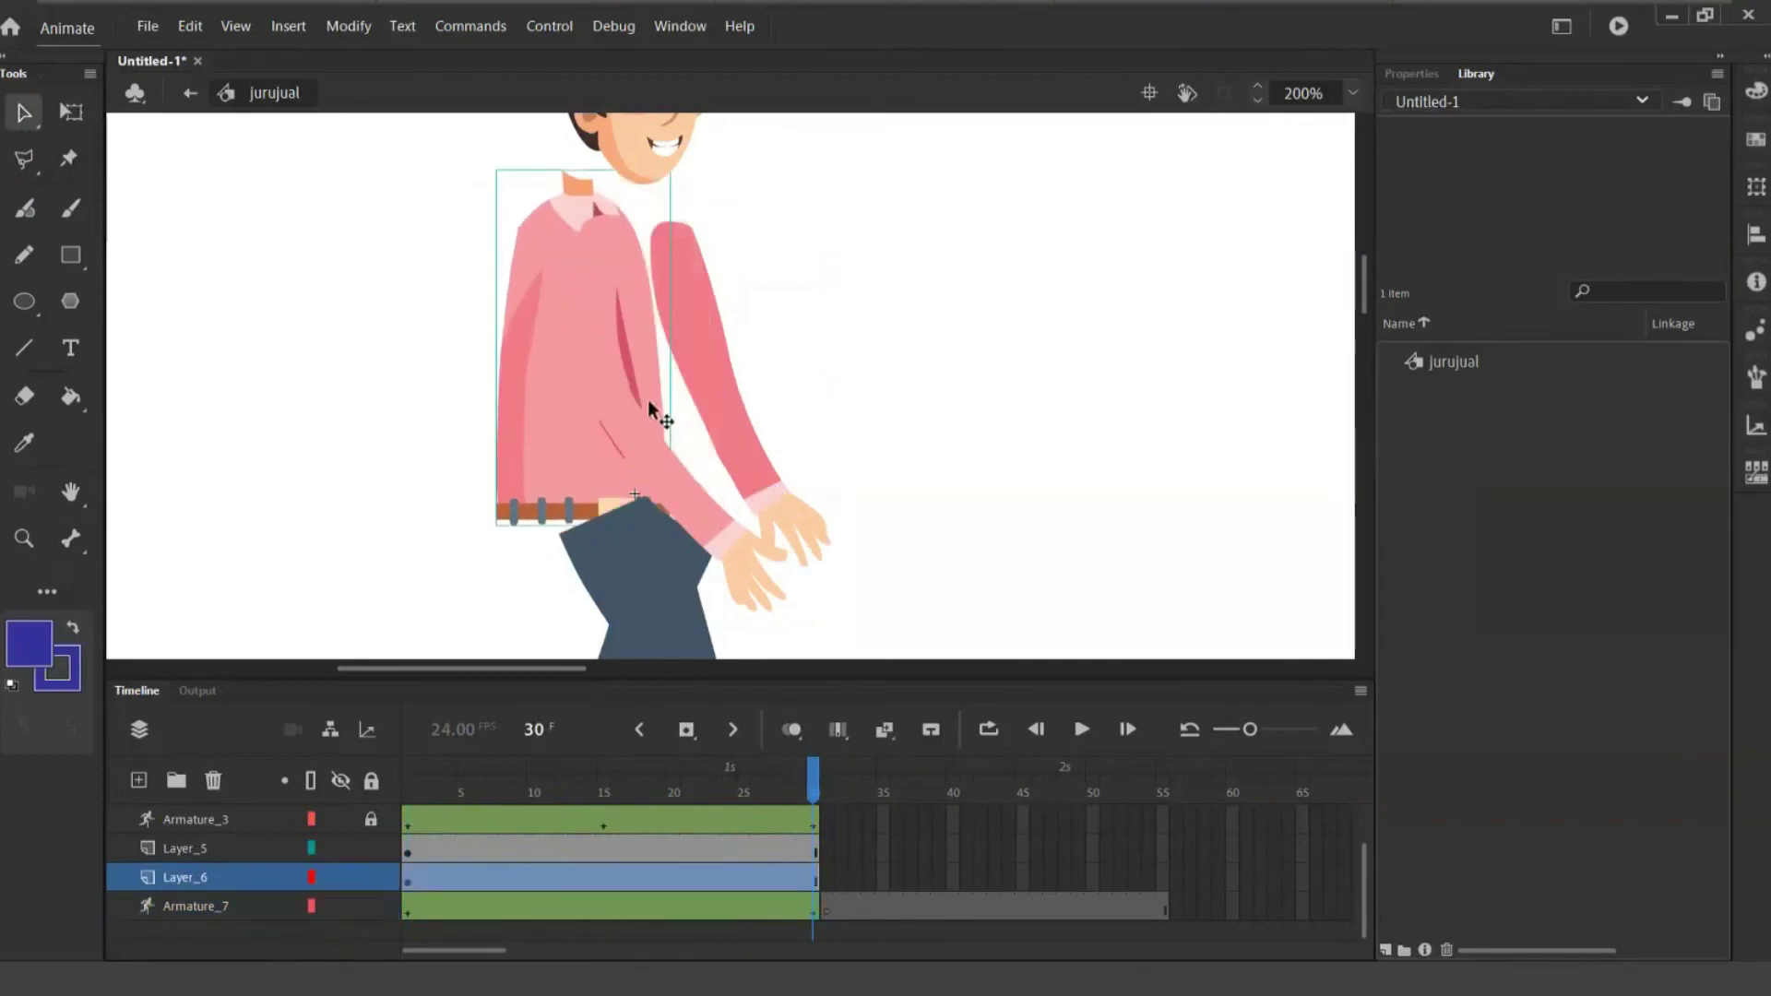
{"action": "left_click", "coordinate": [370, 783]}
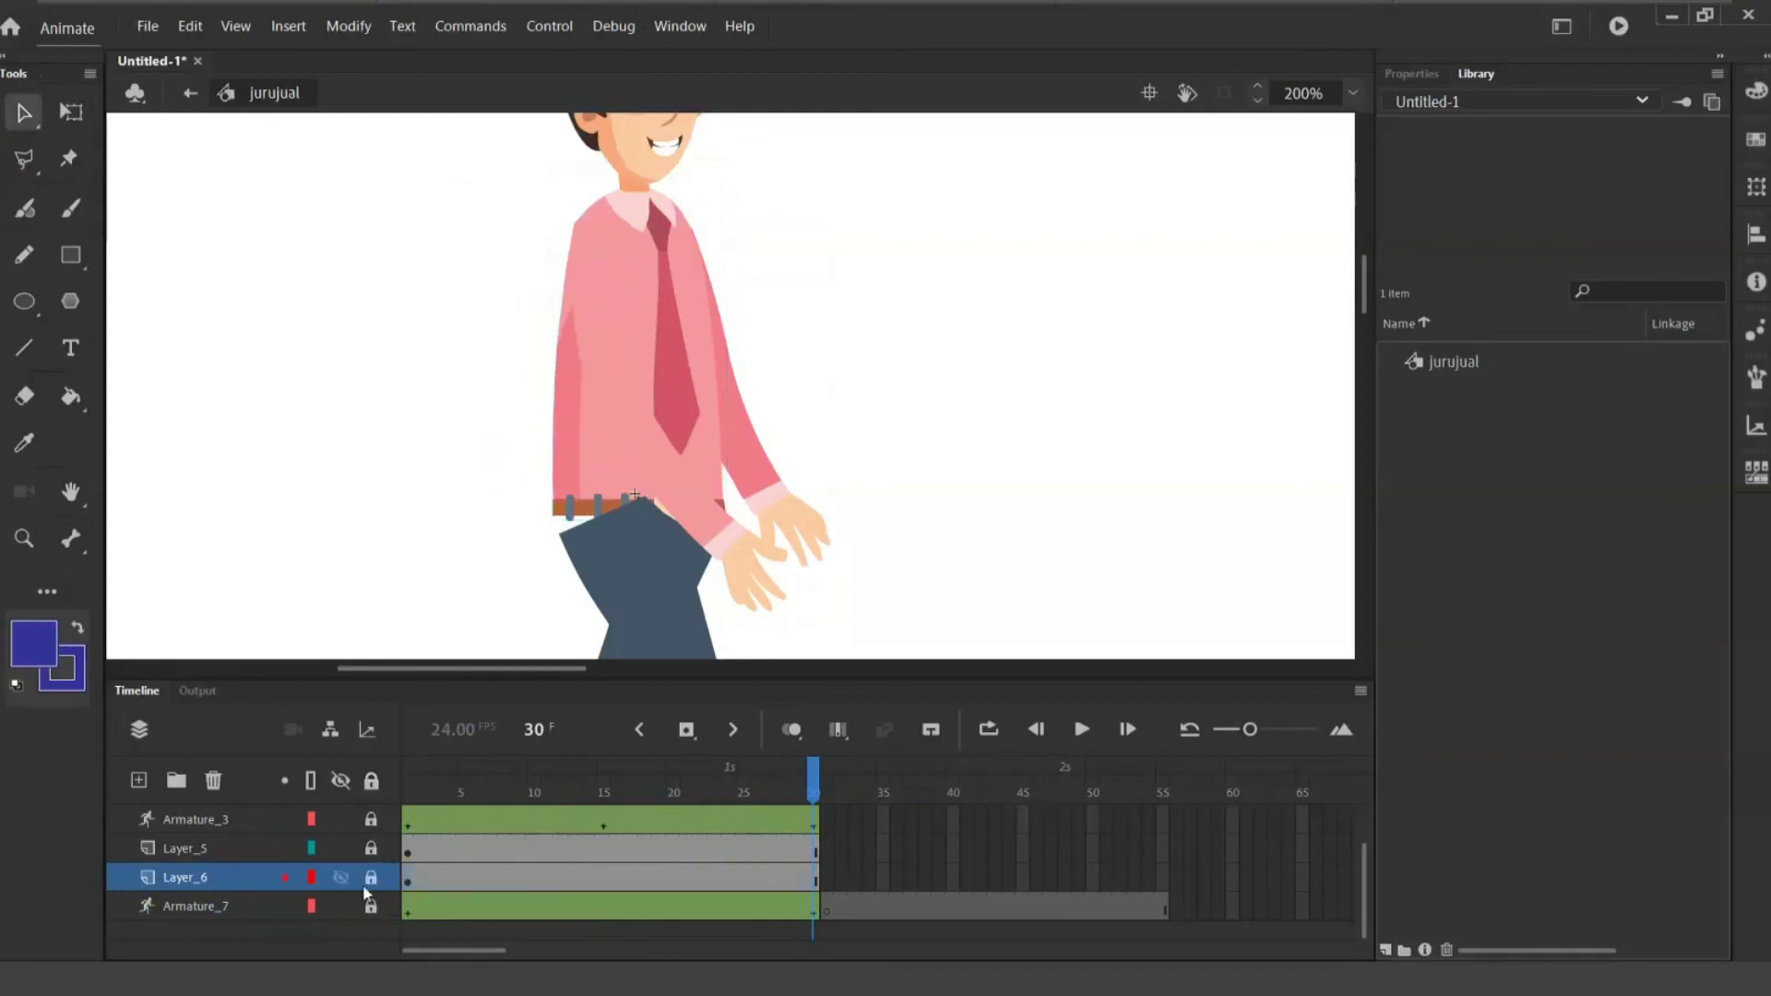
{"action": "left_click", "coordinate": [371, 908]}
- Swing the Armature_7 arm back toward the torso at frame 1
{"action": "left_click", "coordinate": [410, 913]}
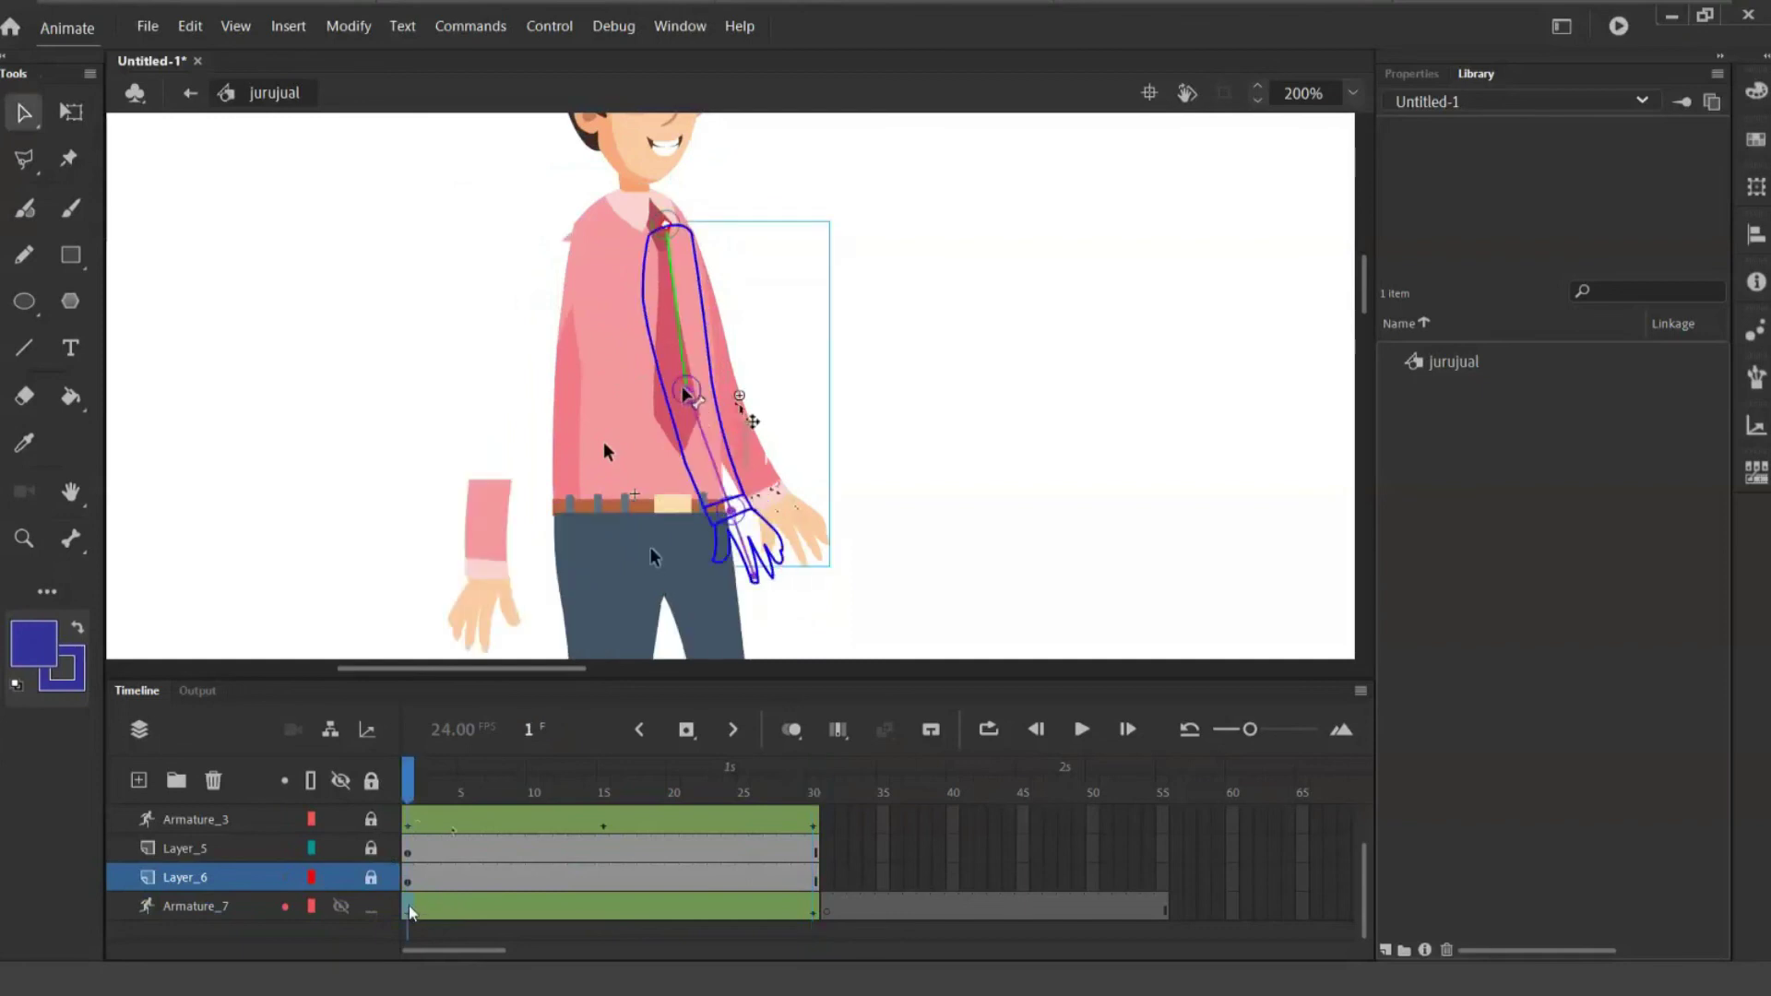
{"action": "left_click_drag", "start_coordinate": [685, 394], "coordinate": [658, 381]}
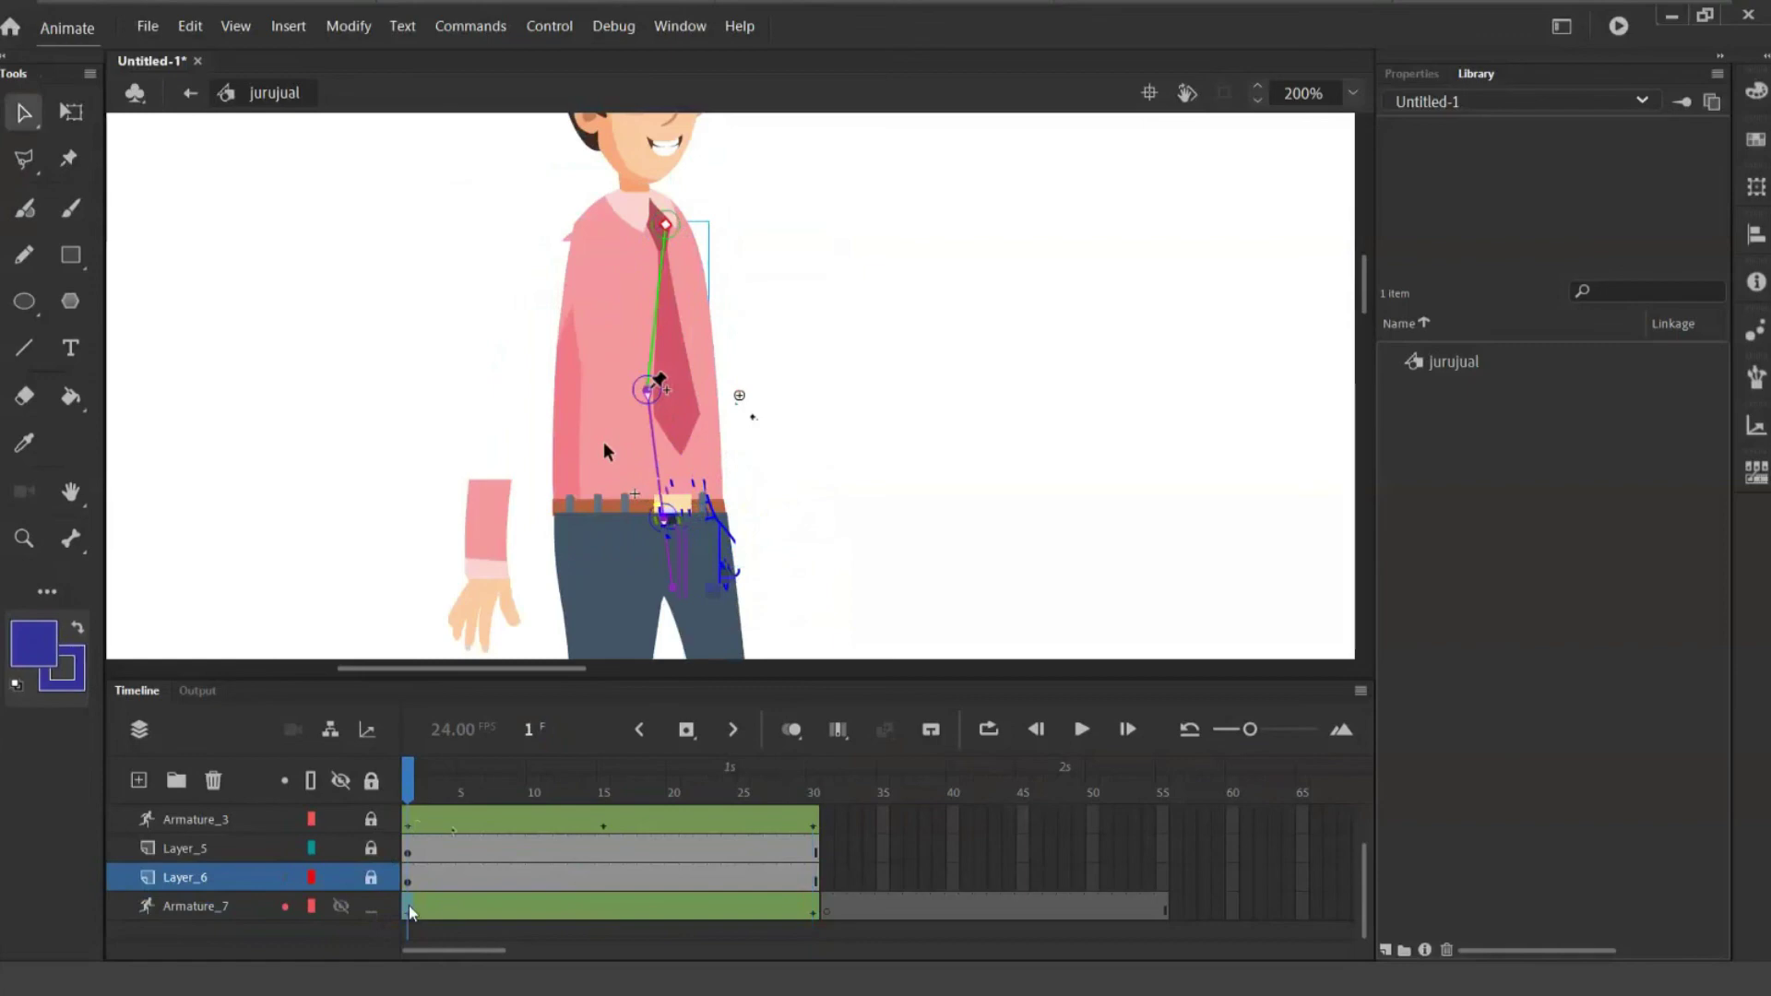
{"action": "left_click", "coordinate": [410, 909]}
- Swing the upper arm of Armature_7 backward behind the torso at frame 30 and add a pose at frame 15
{"action": "left_click", "coordinate": [813, 911]}
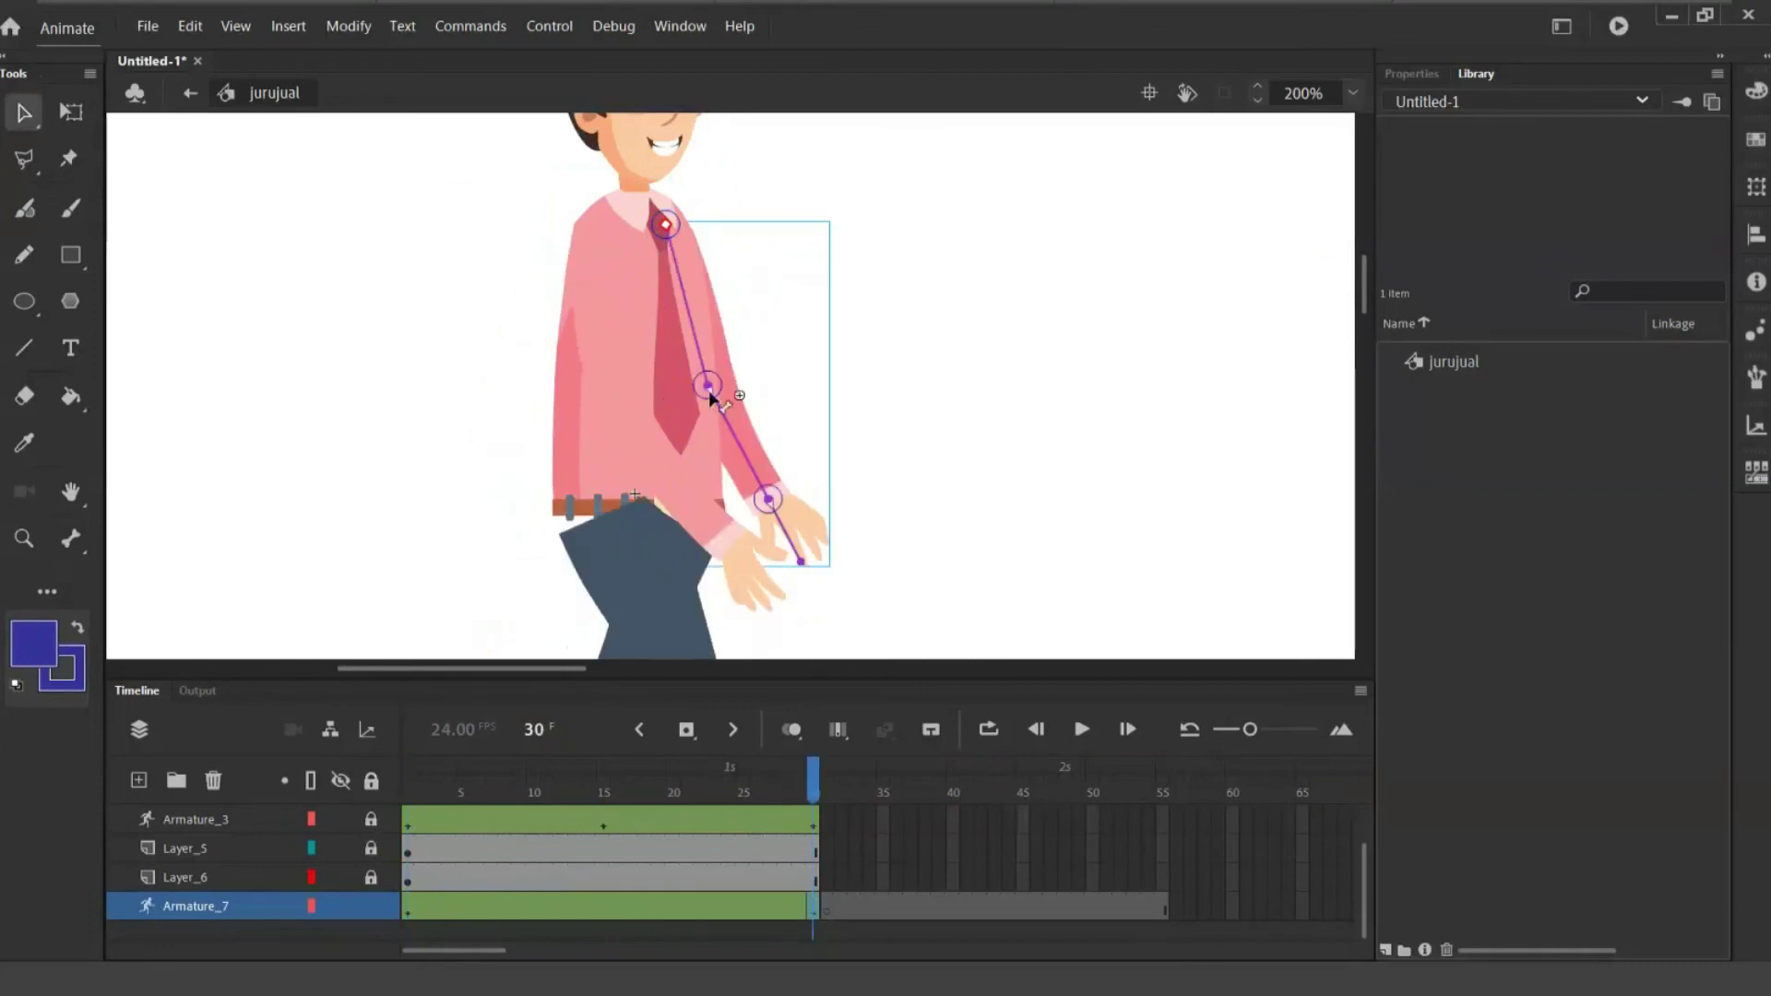
{"action": "left_click_drag", "start_coordinate": [709, 396], "coordinate": [572, 361]}
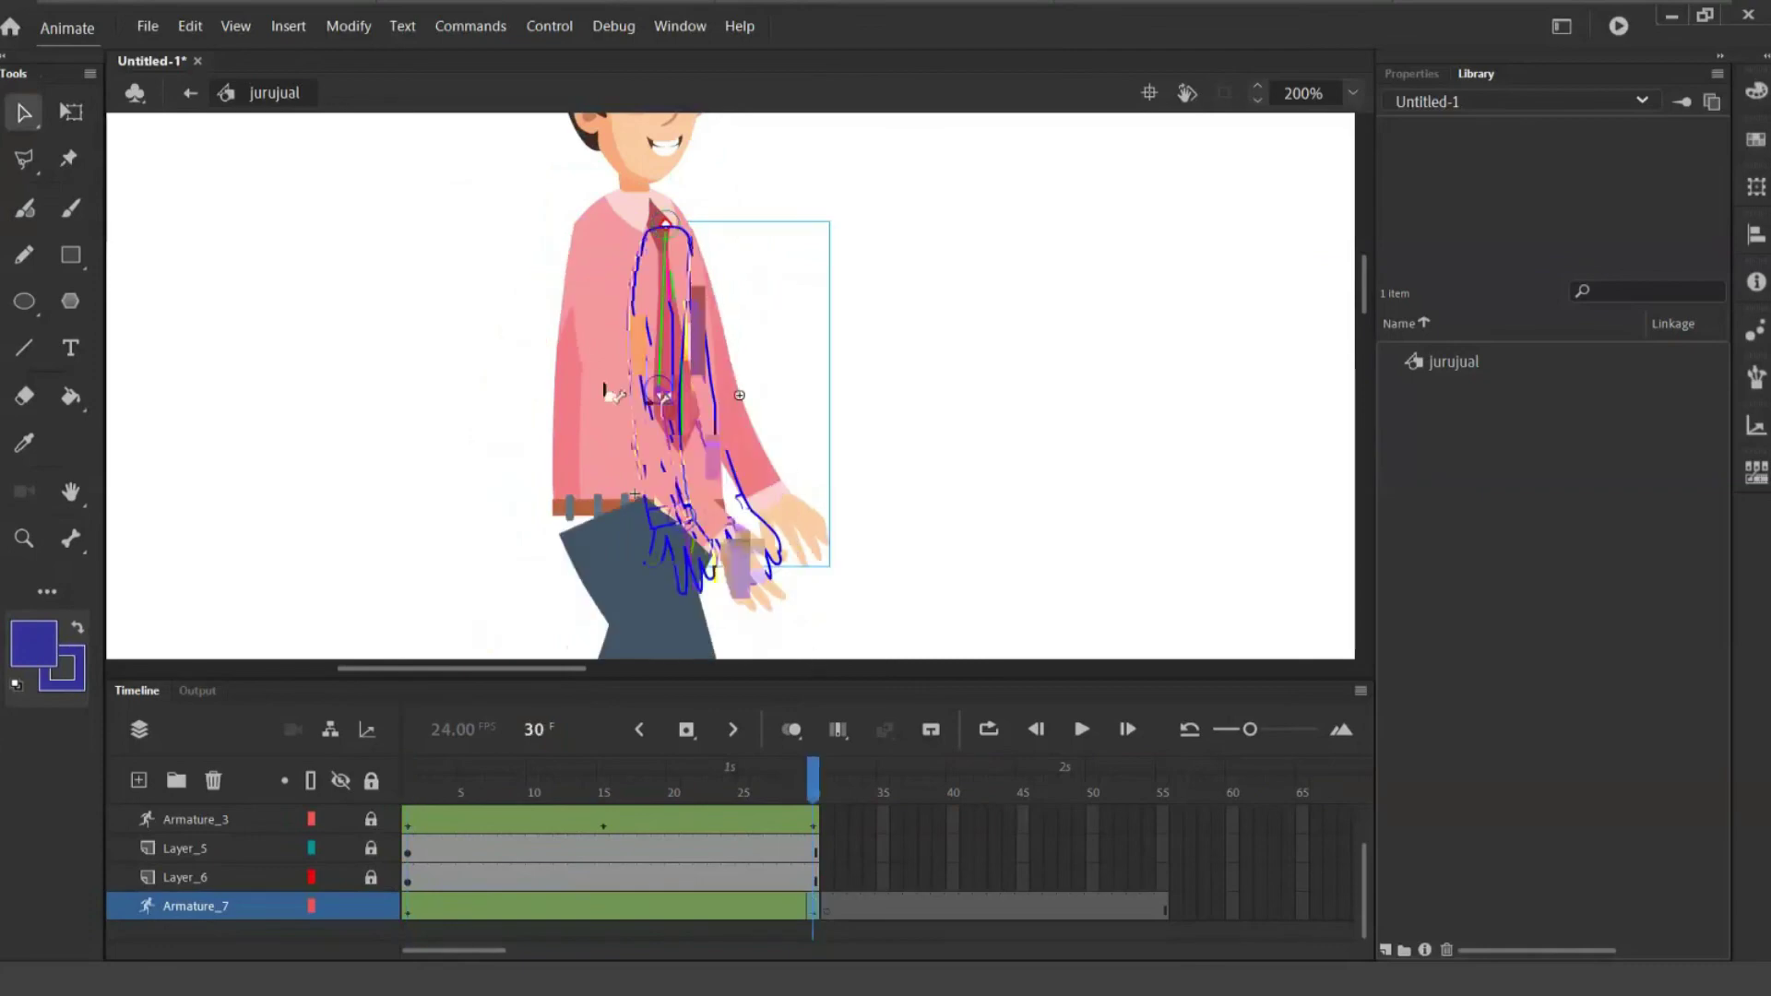
{"action": "left_click", "coordinate": [648, 918]}
{"action": "left_click", "coordinate": [607, 906]}
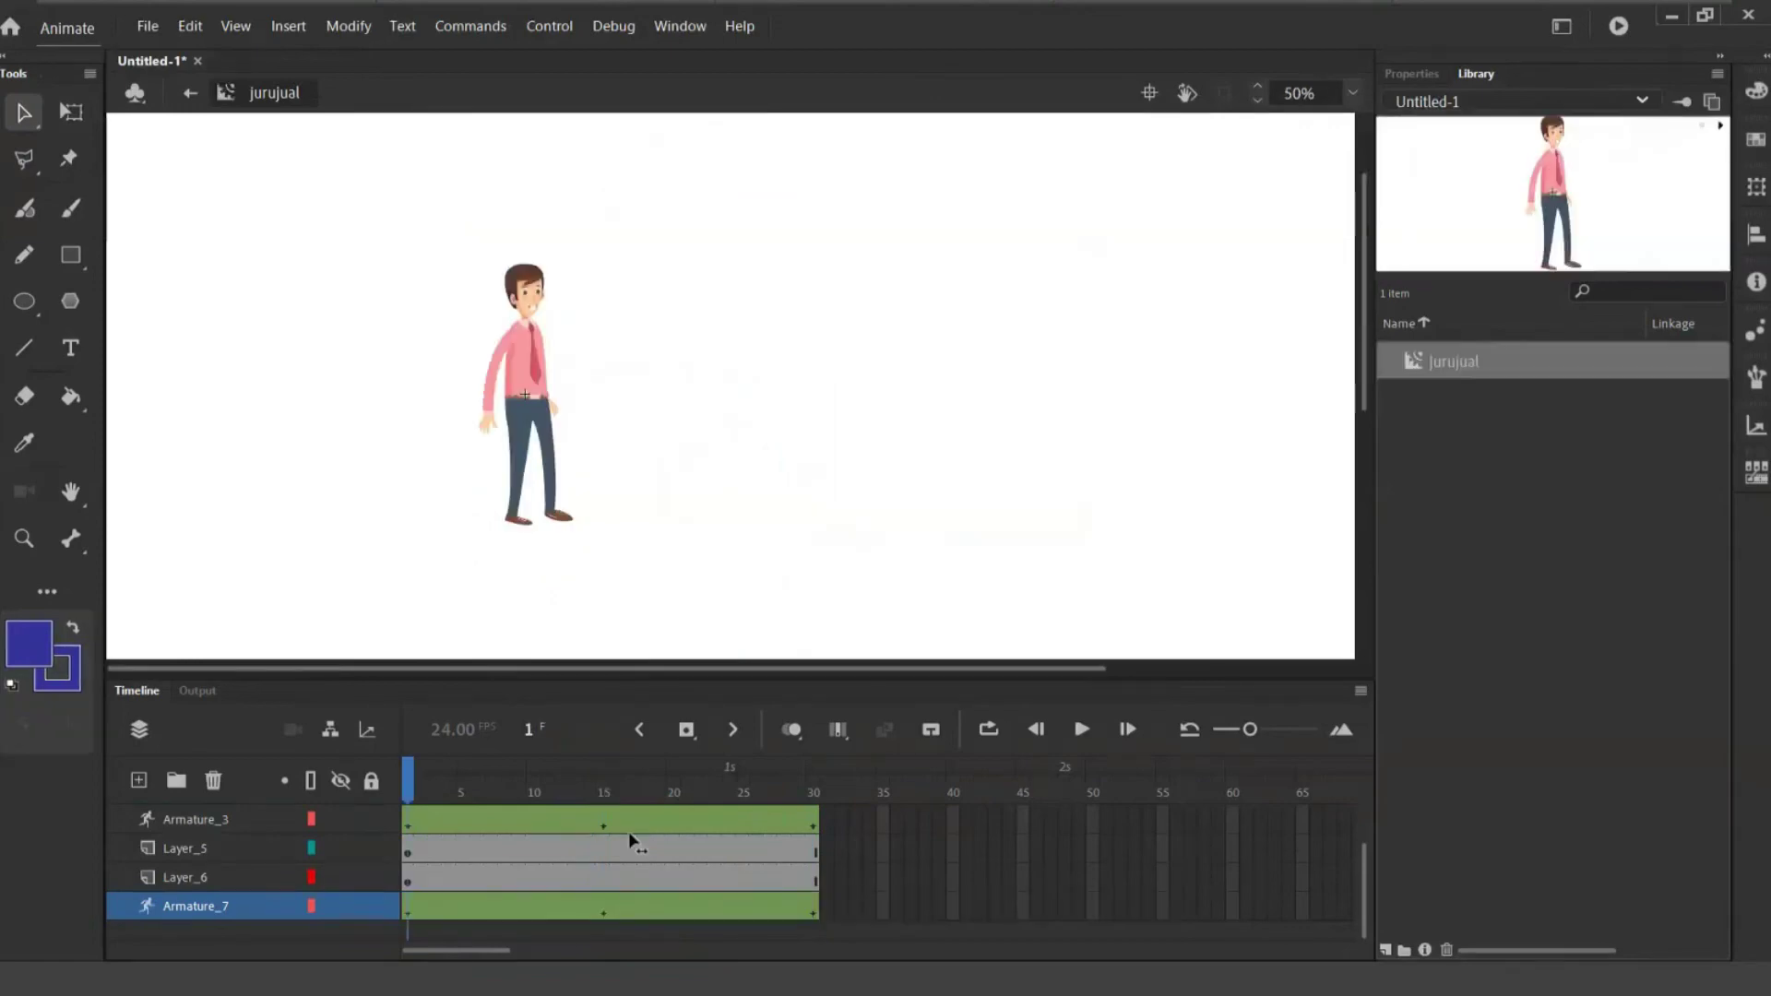
- Return to Scene 1 and replace the character on the stage with a fresh instance of the jurujual symbol from the library
{"action": "double_click", "coordinate": [497, 418]}
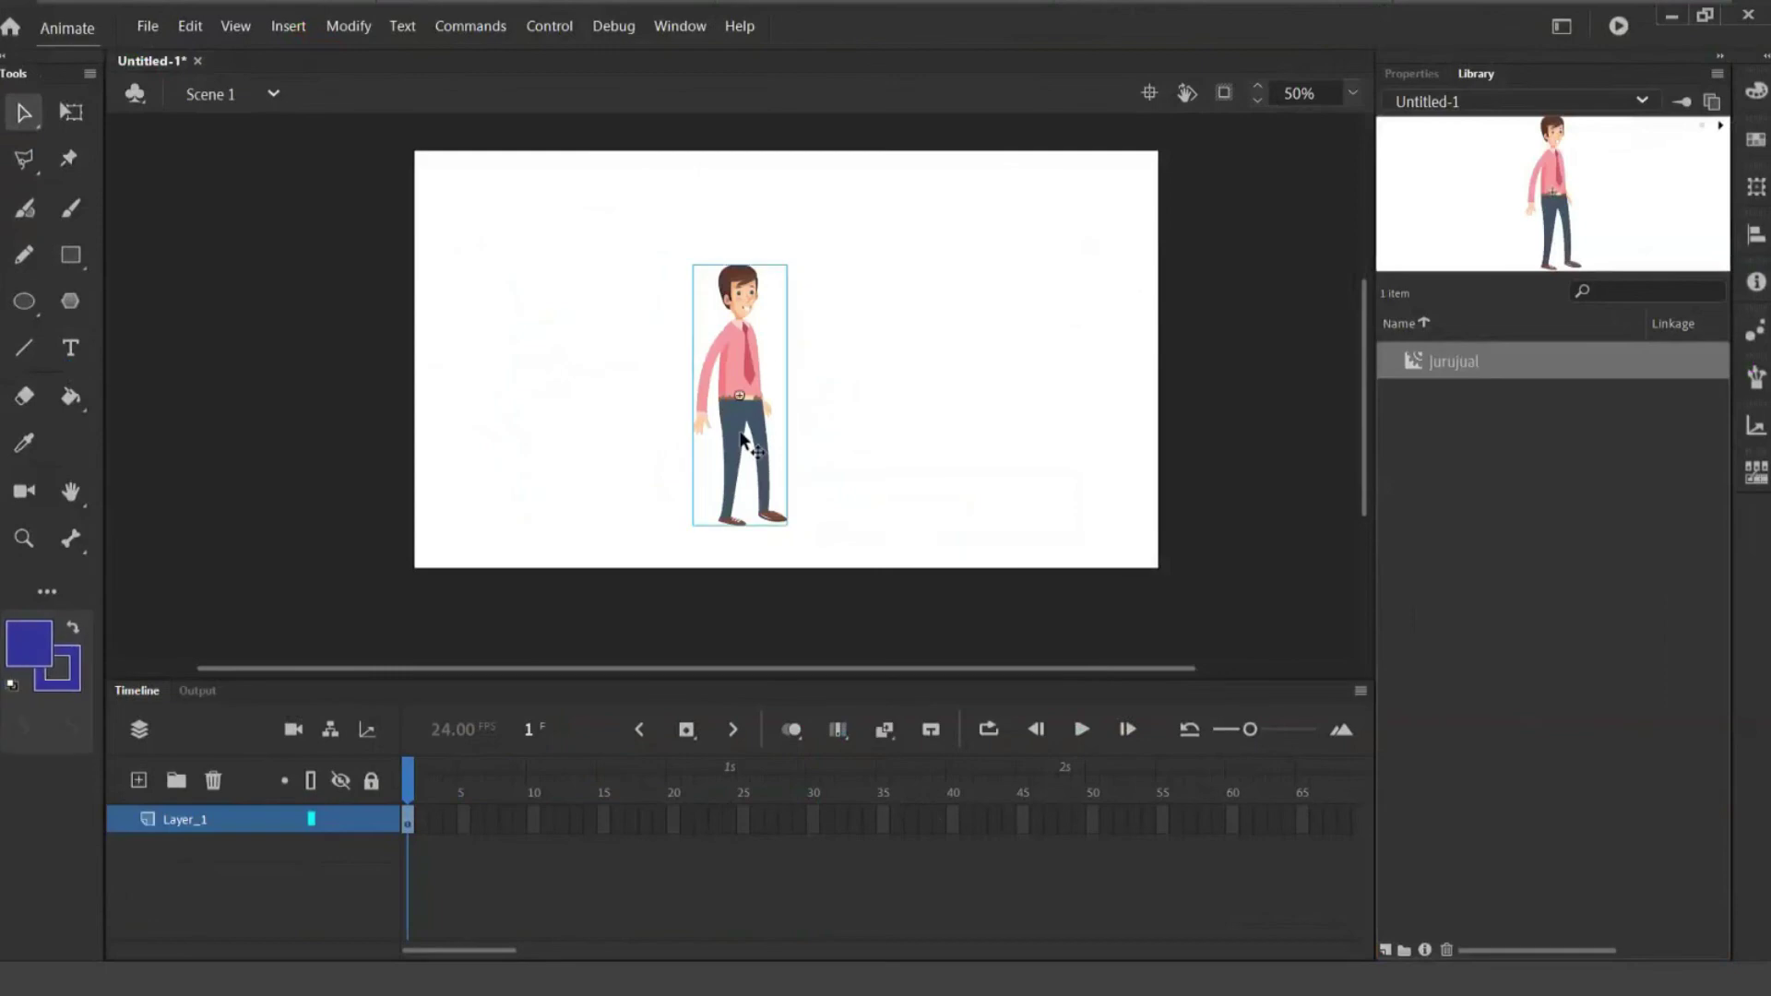
{"action": "key", "text": "Delete"}
{"action": "left_click_drag", "start_coordinate": [1405, 361], "coordinate": [771, 399]}
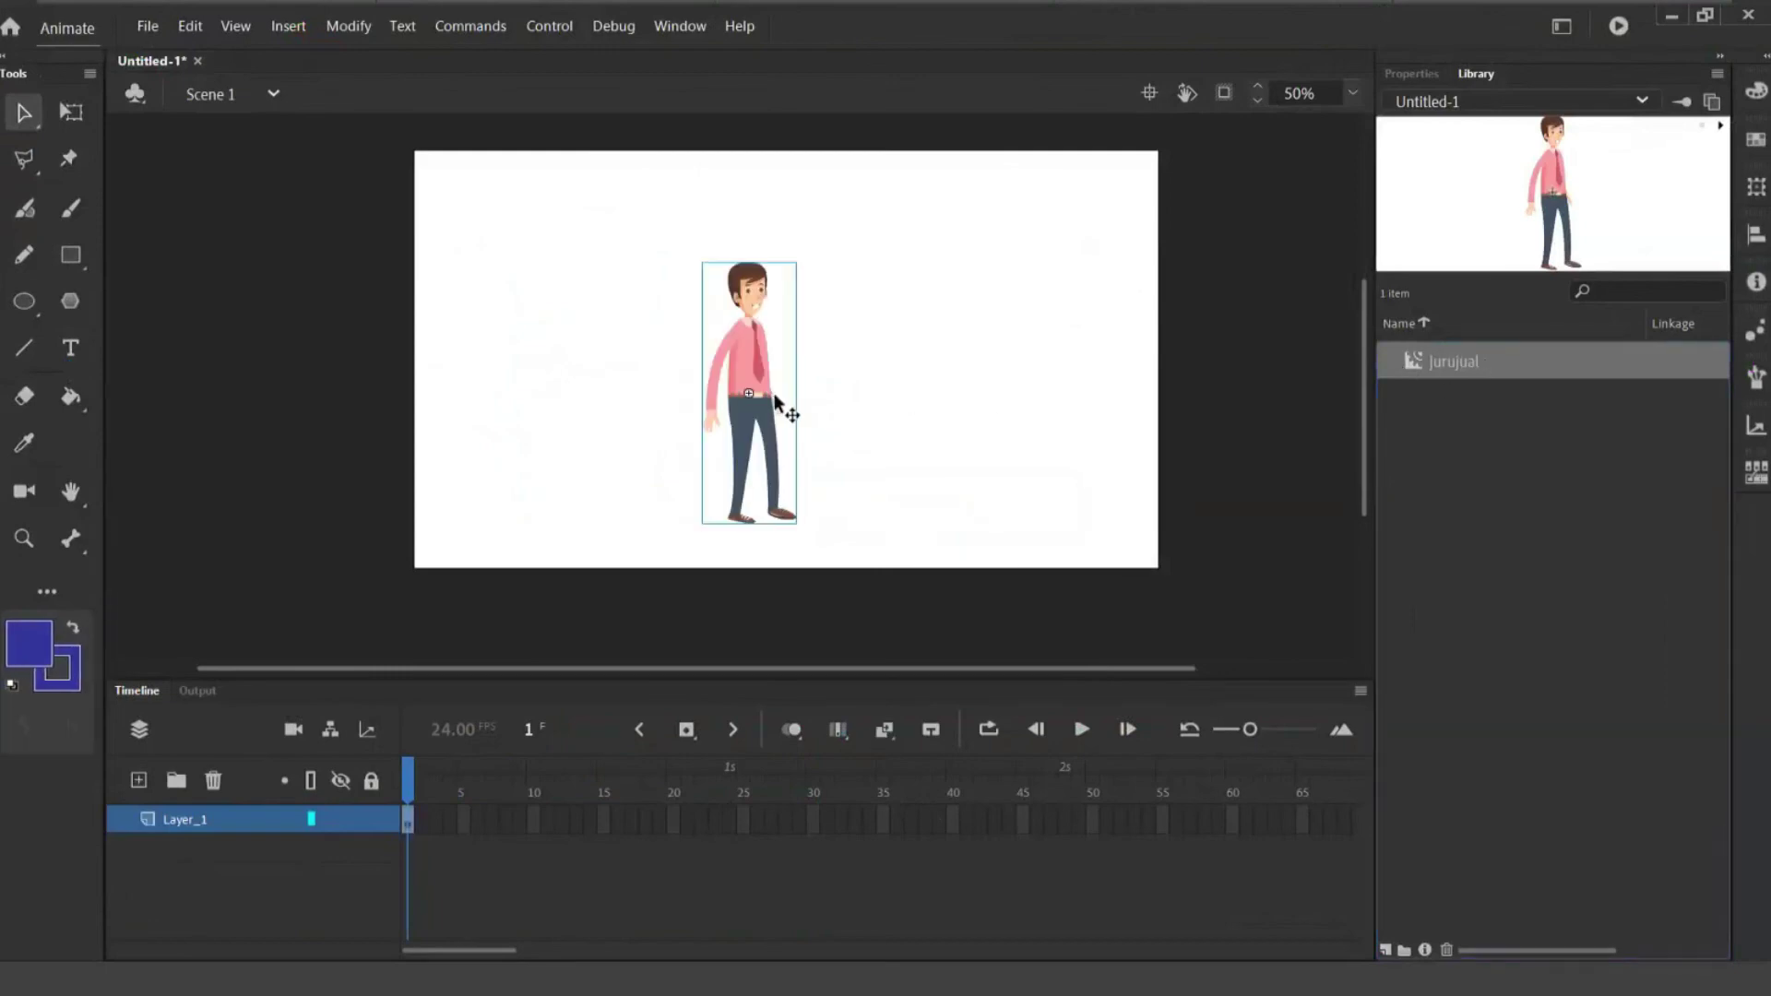
- Test the movie to check the walk animation and close the preview
{"action": "key", "text": "ctrl+Return"}
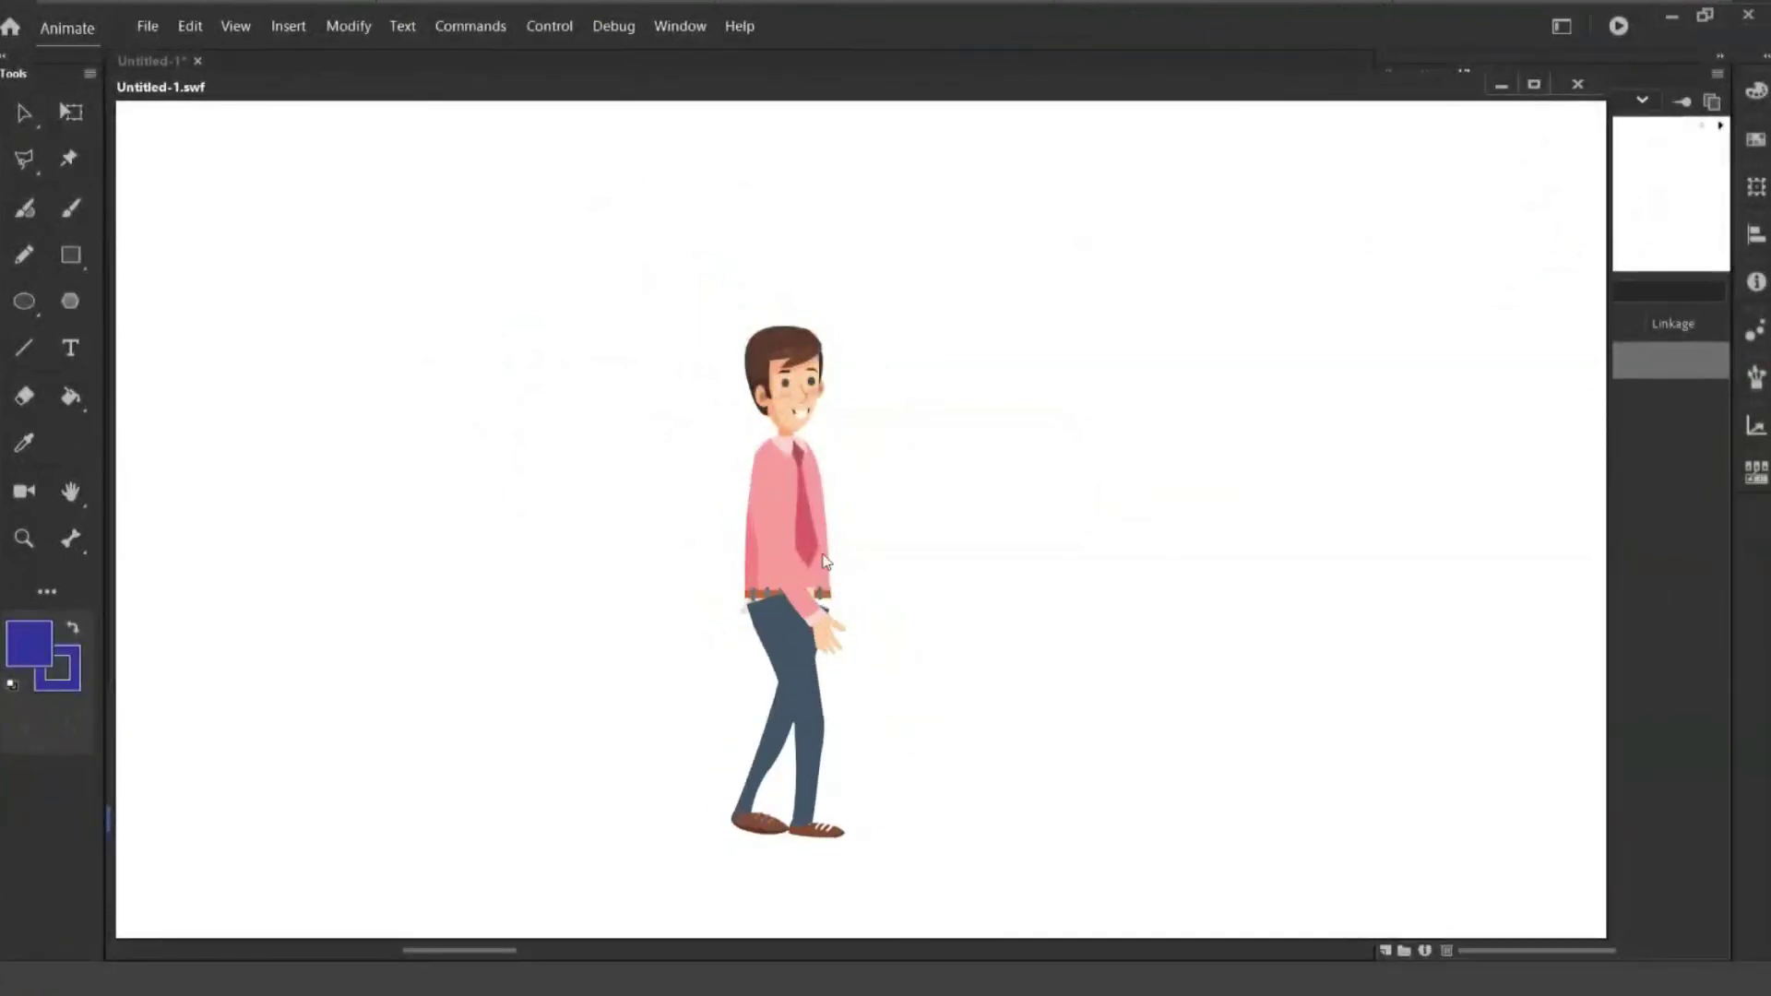
{"action": "left_click", "coordinate": [1577, 84]}
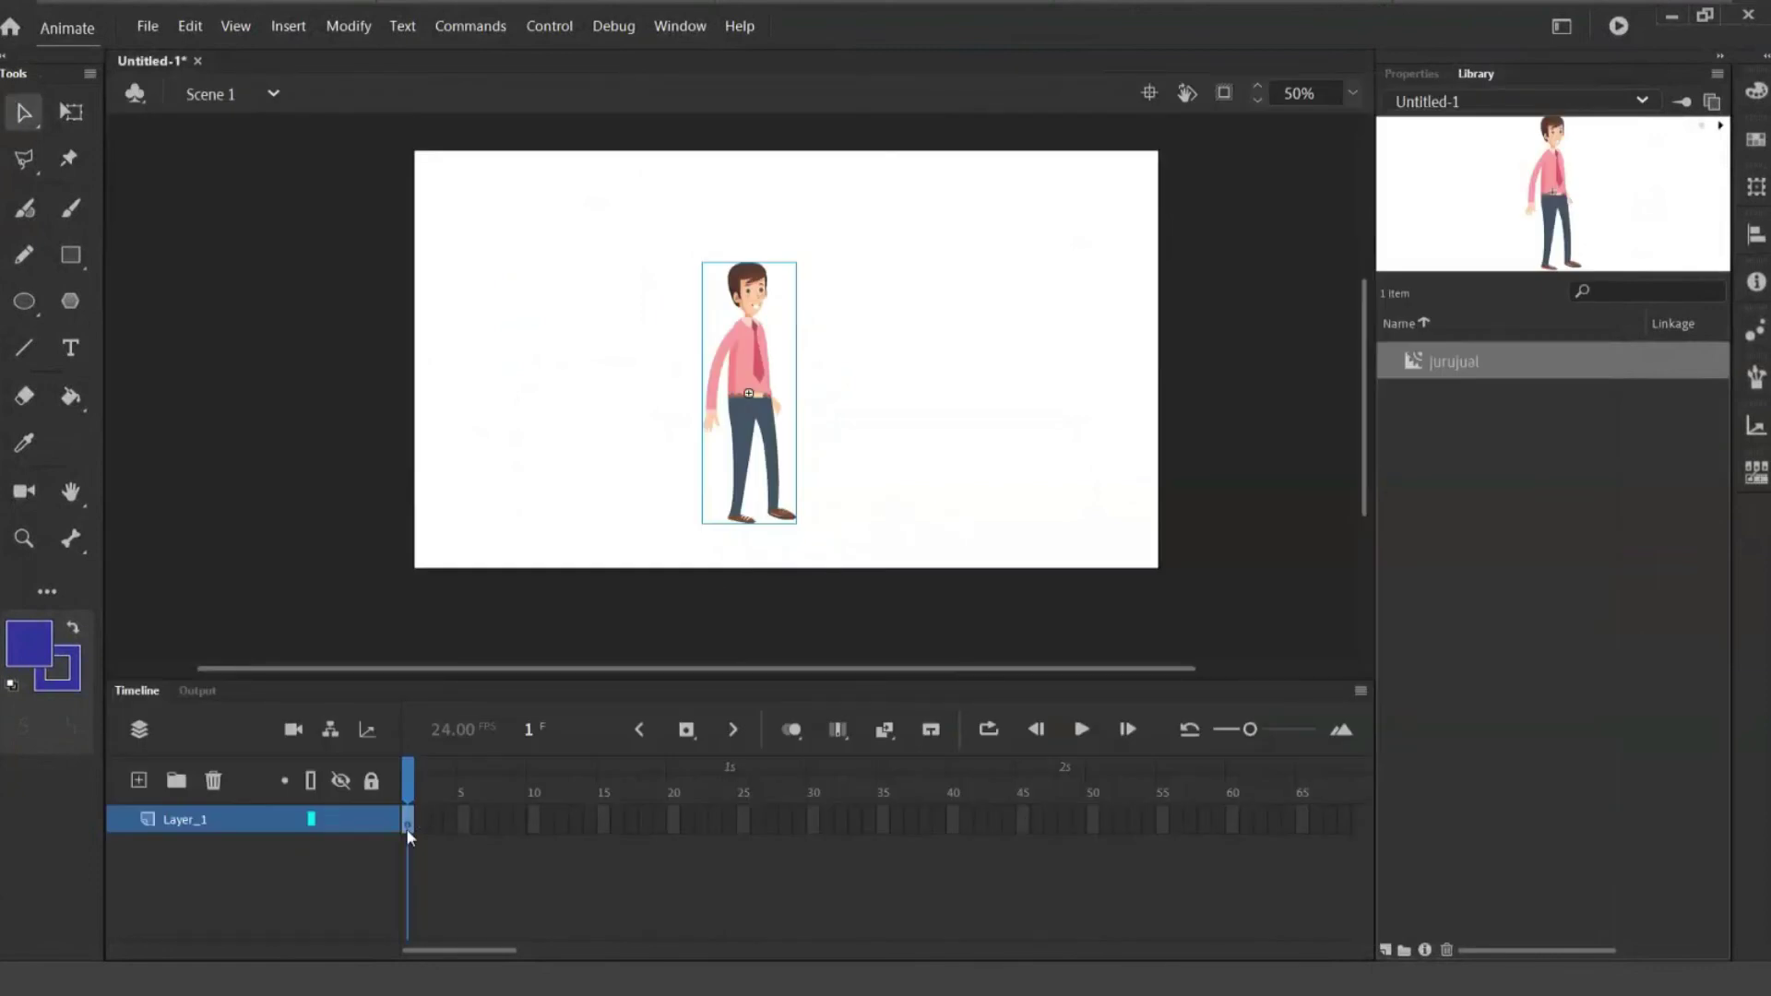
- Select the jurujual character instance on the stage at frame 1 of Layer_1
{"action": "left_click", "coordinate": [1232, 821]}
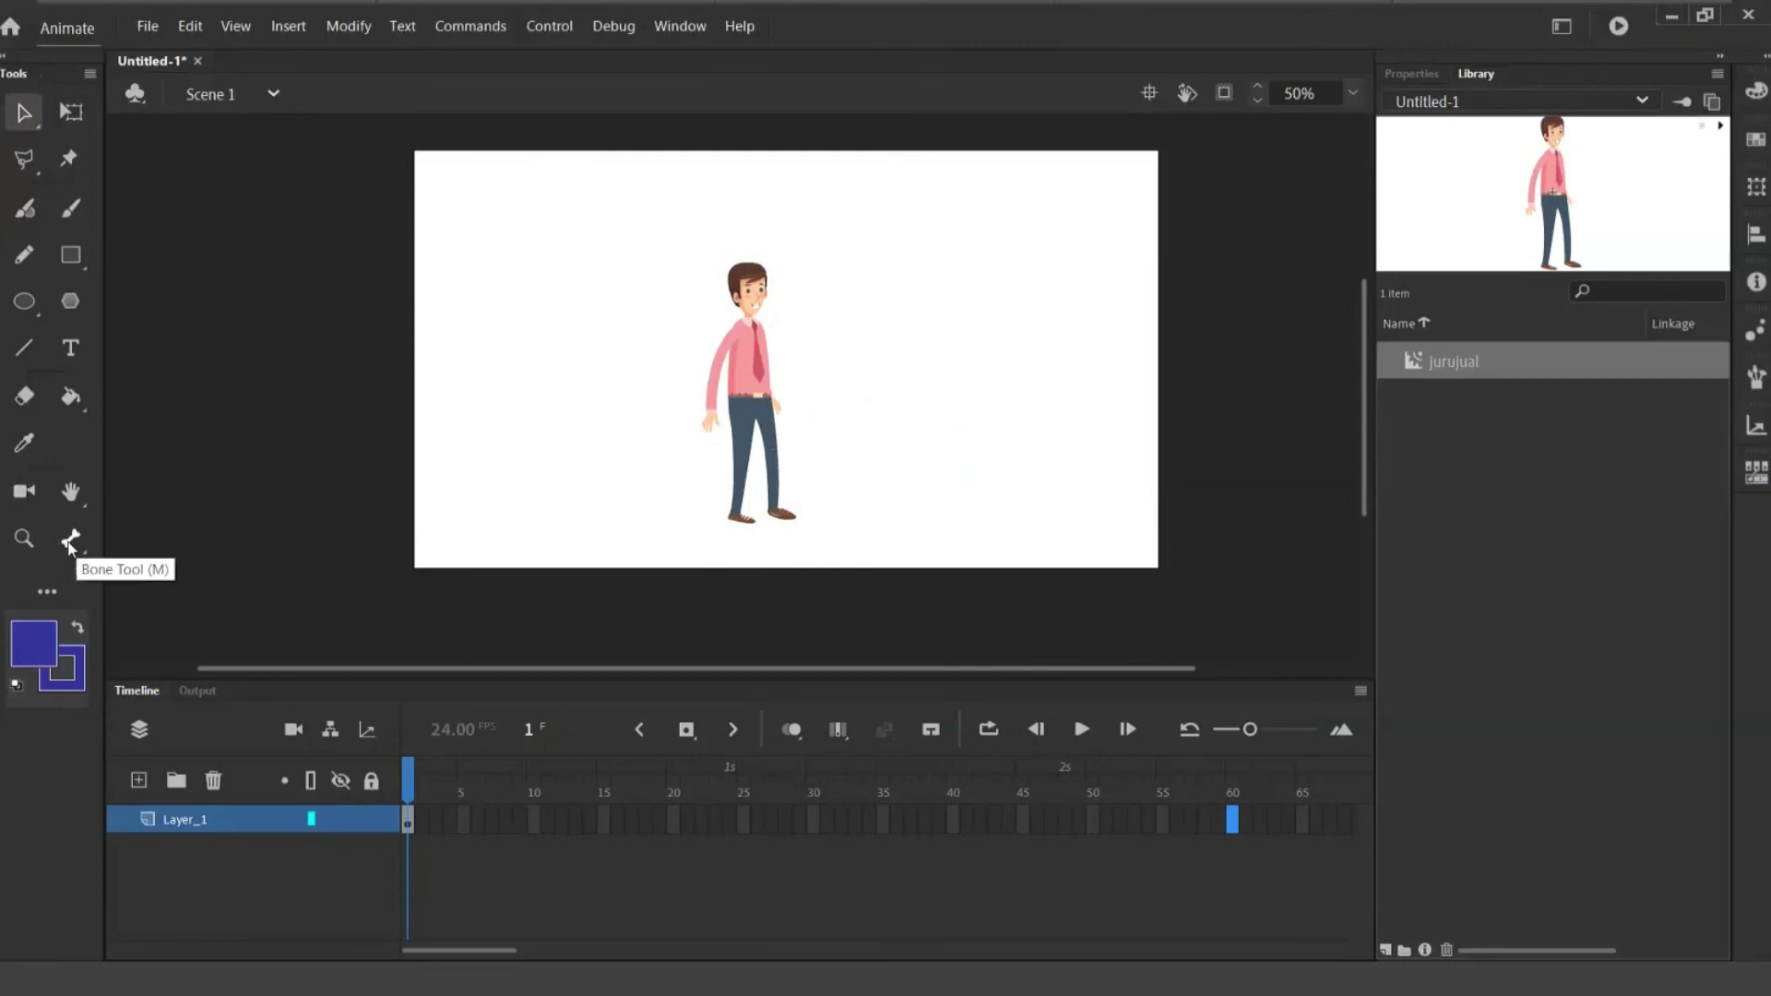
{"action": "left_click", "coordinate": [747, 450]}
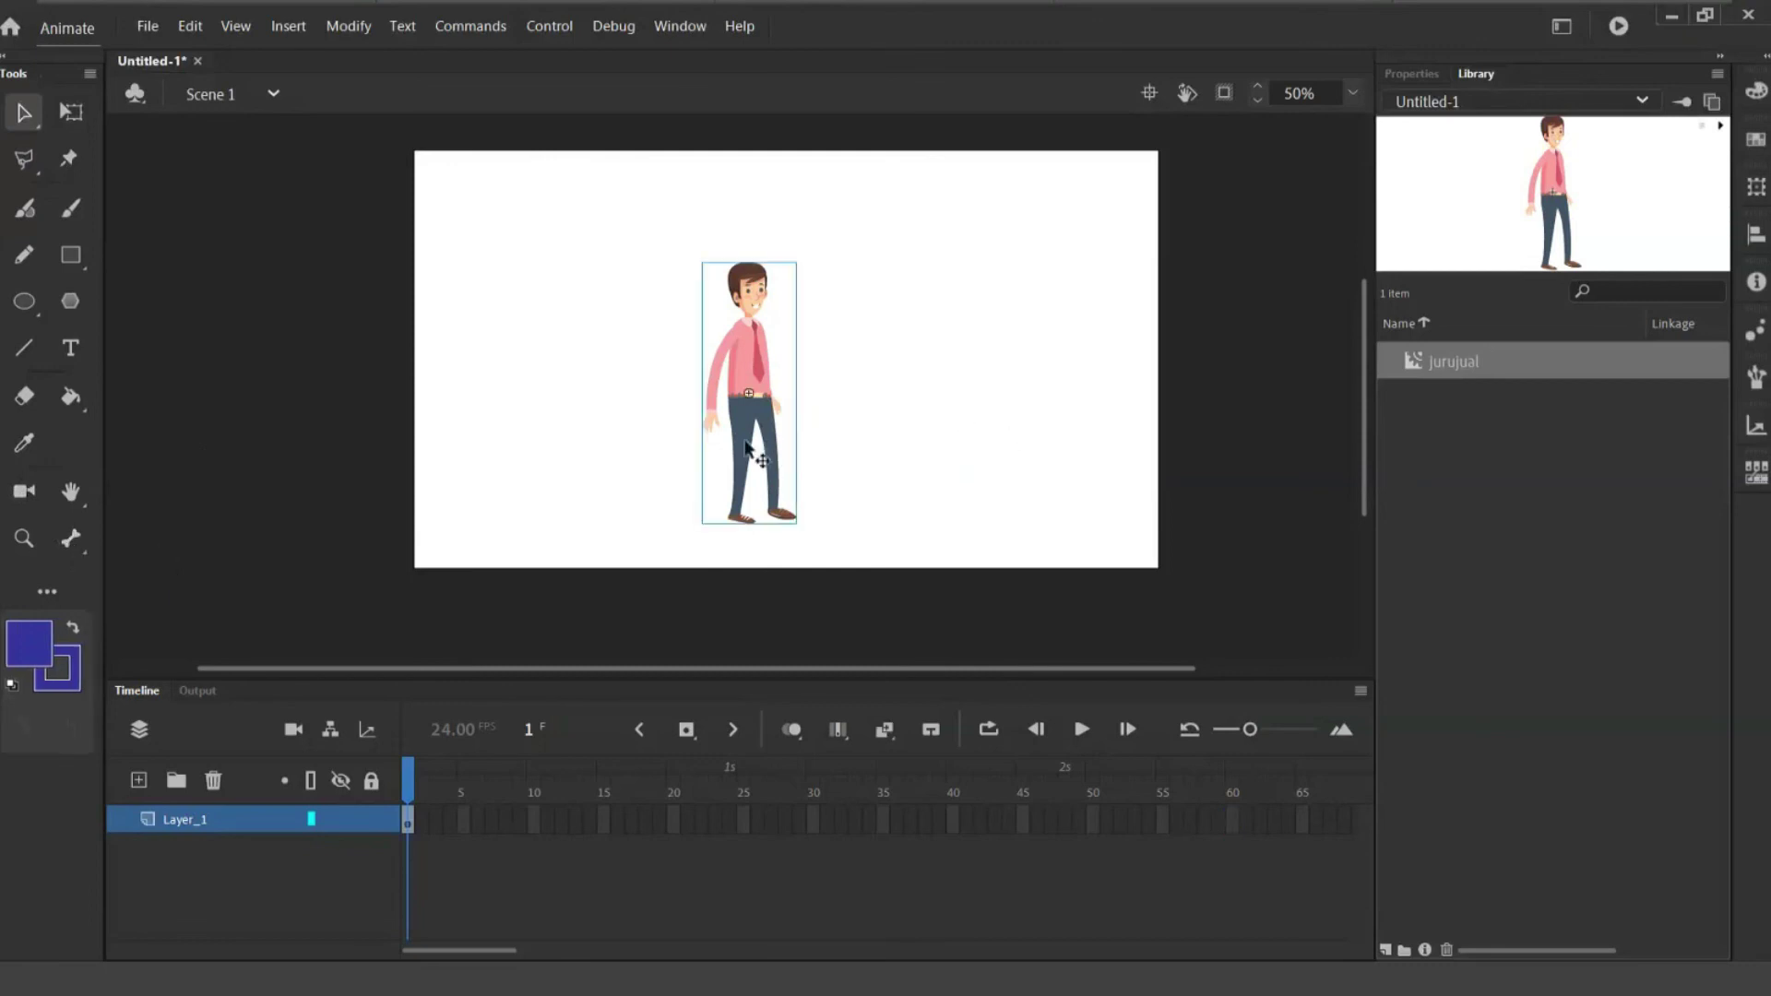